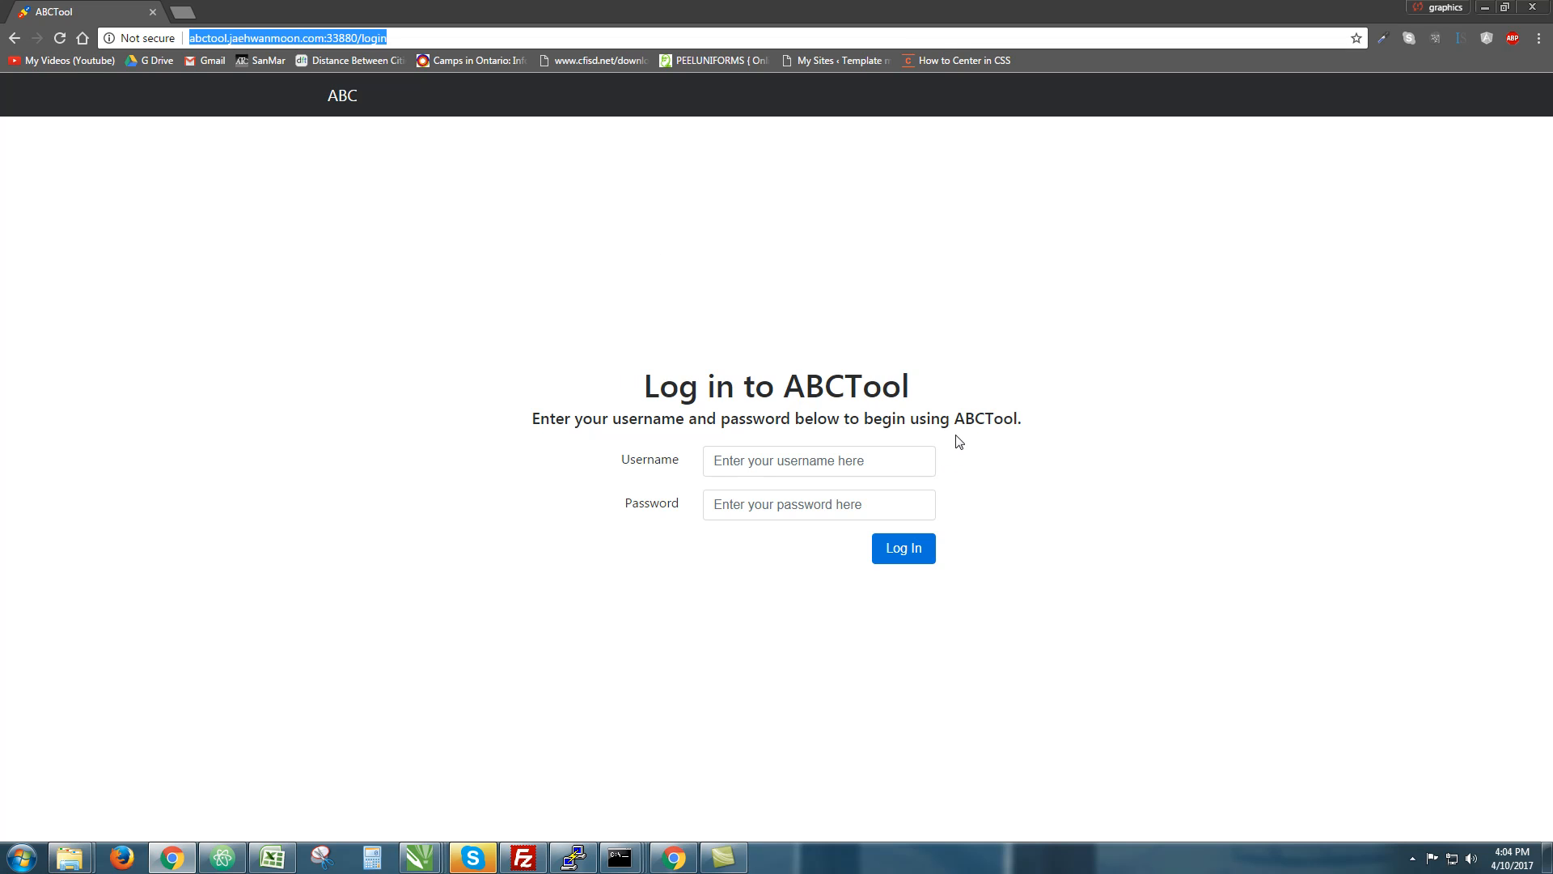
# Log in to ABCTool by entering the account username and password and submitting the form
pyautogui.click(971, 406)
pyautogui.moveTo(971, 406); pyautogui.dragTo(641, 380)
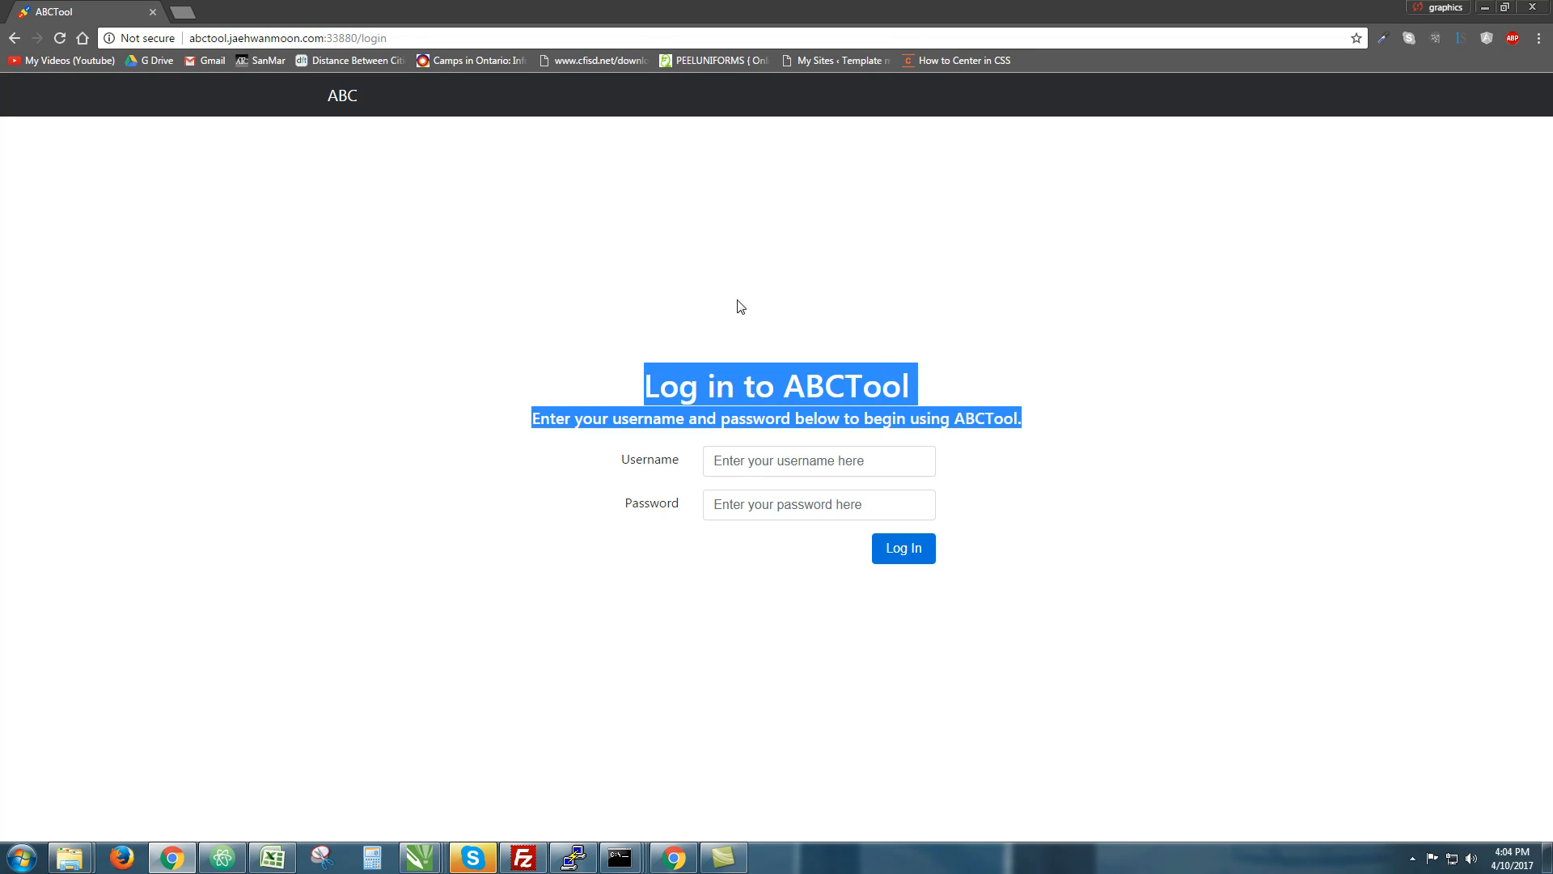
pyautogui.doubleClick(749, 368)
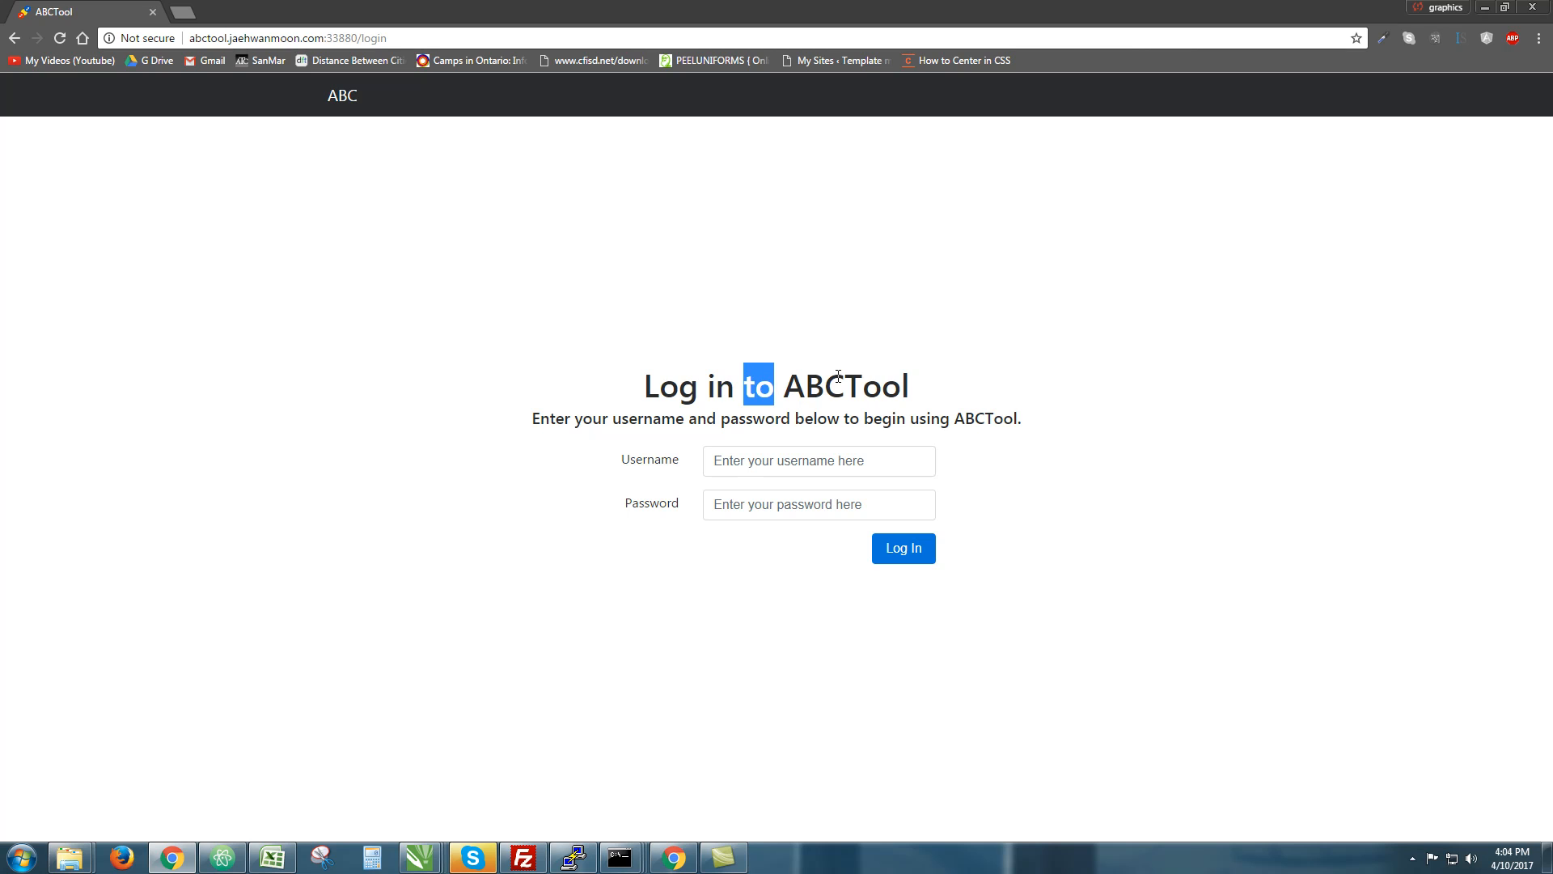
pyautogui.click(1068, 415)
pyautogui.click(803, 454)
pyautogui.write('i')
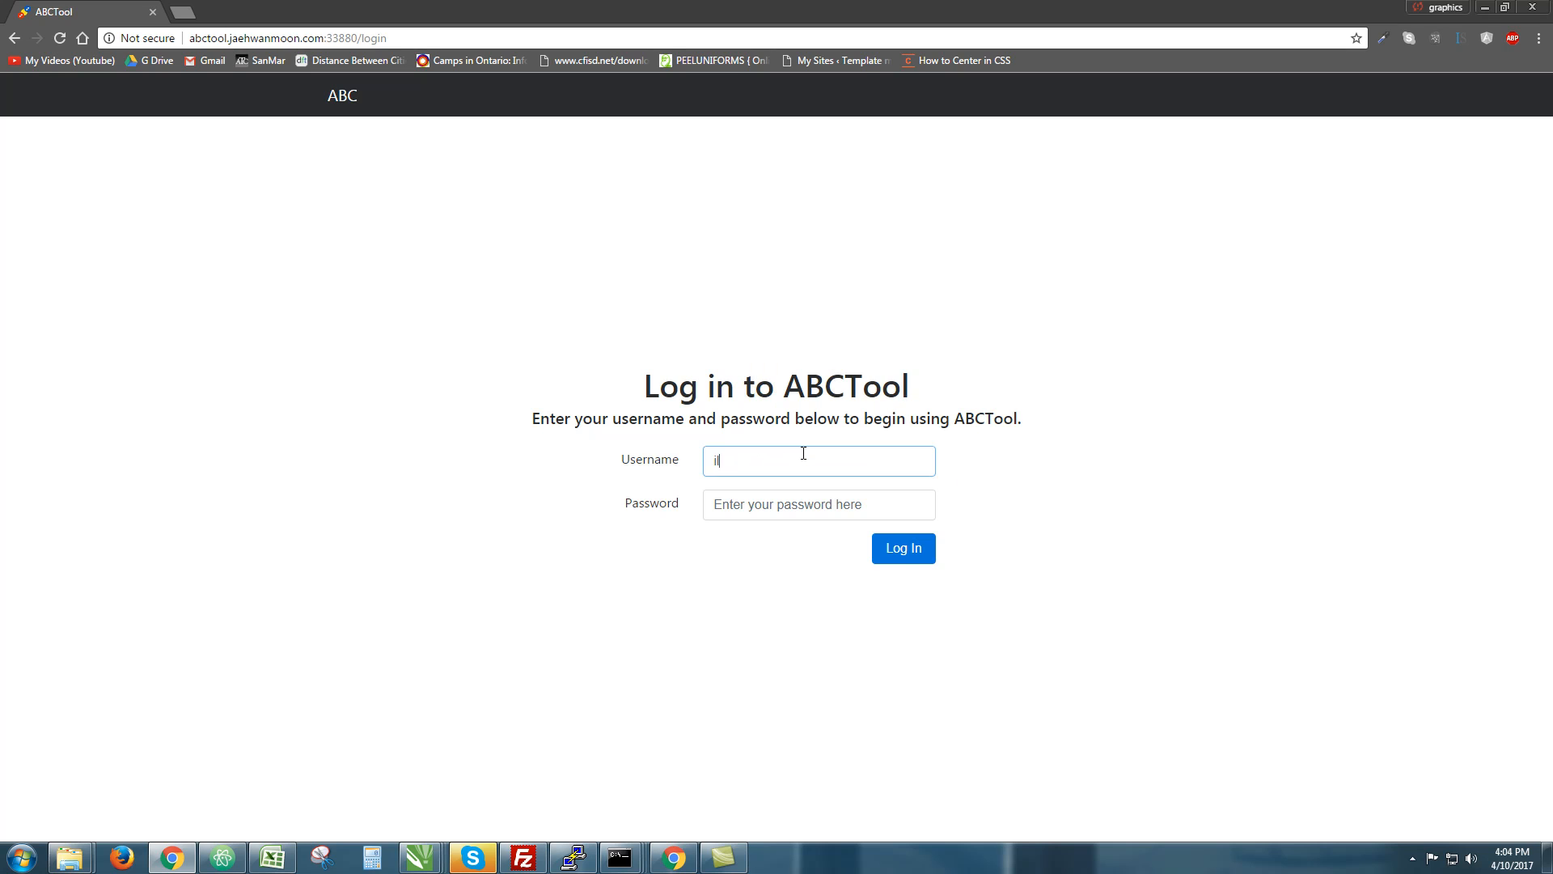
pyautogui.press('Tab')
pyautogui.write('••')
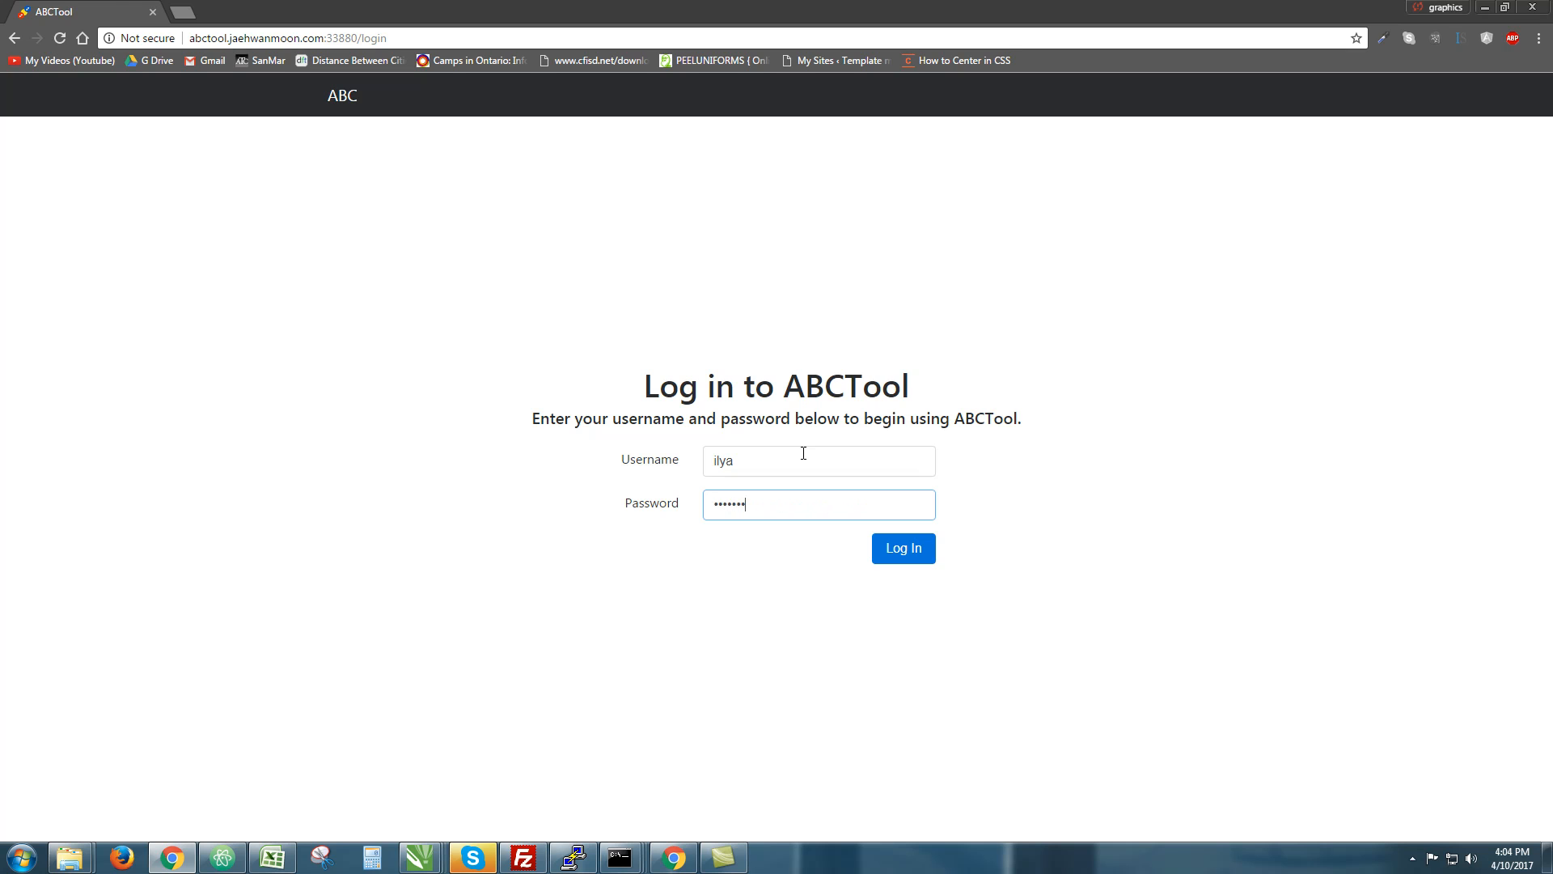
pyautogui.press('Return')
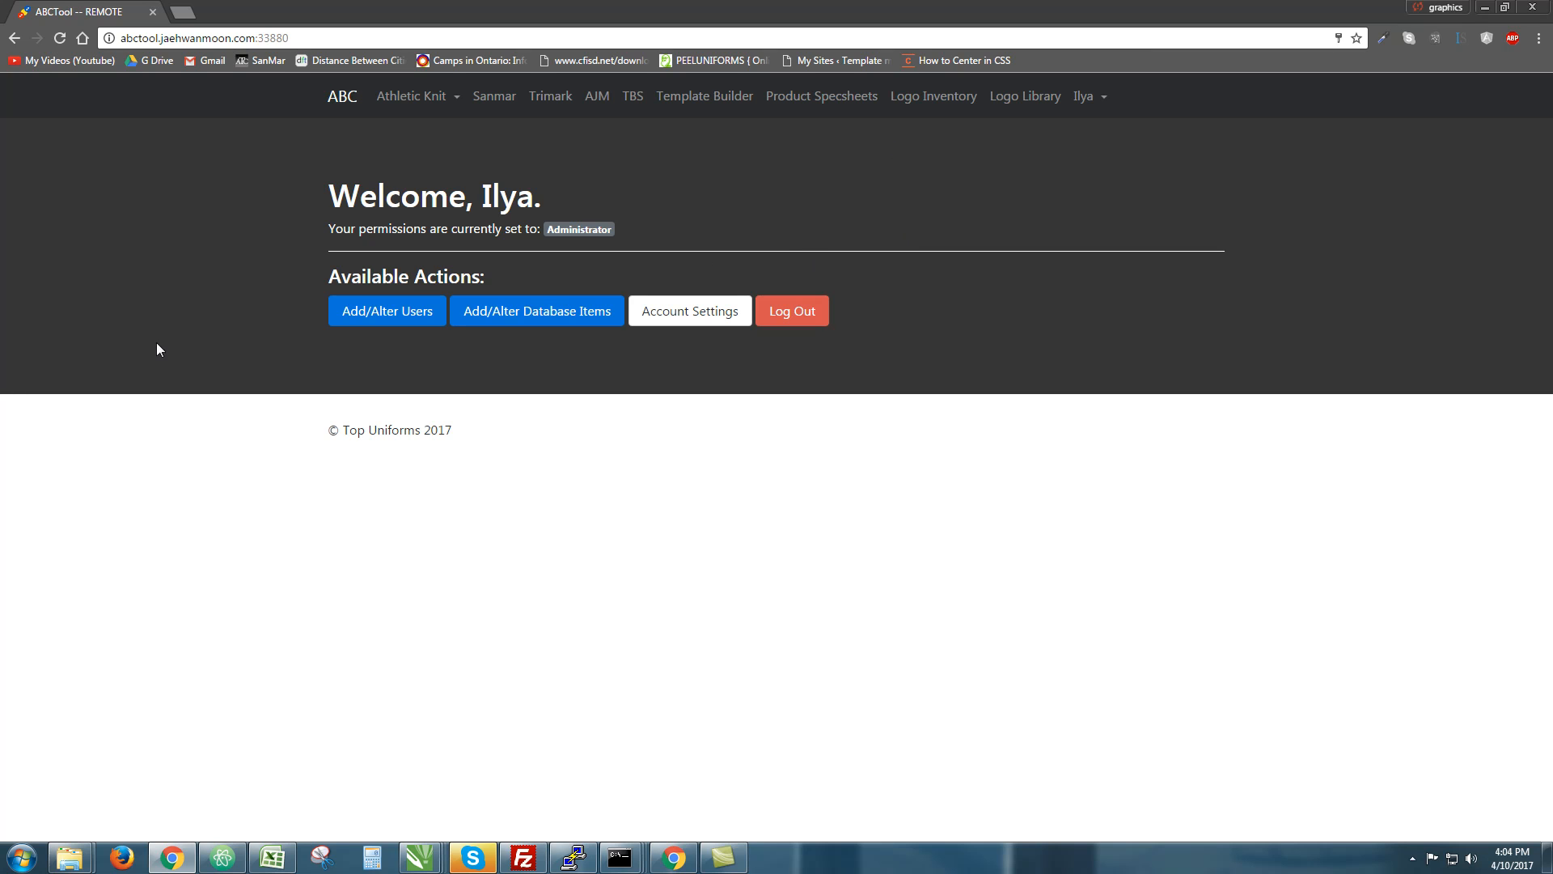
pyautogui.moveTo(314, 277); pyautogui.dragTo(497, 279)
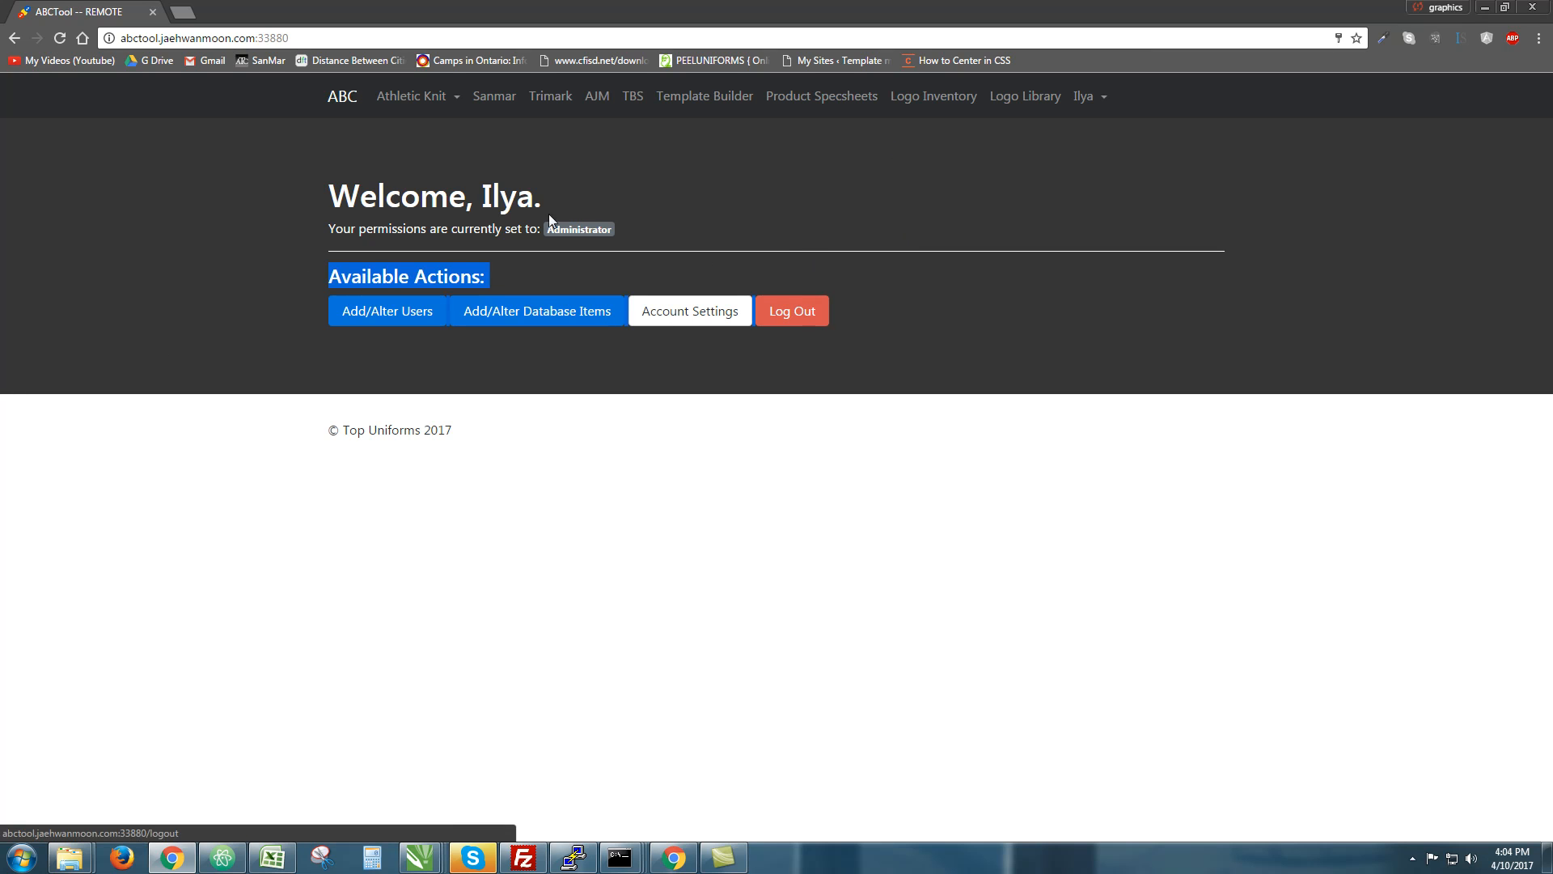
pyautogui.moveTo(627, 230); pyautogui.dragTo(559, 229)
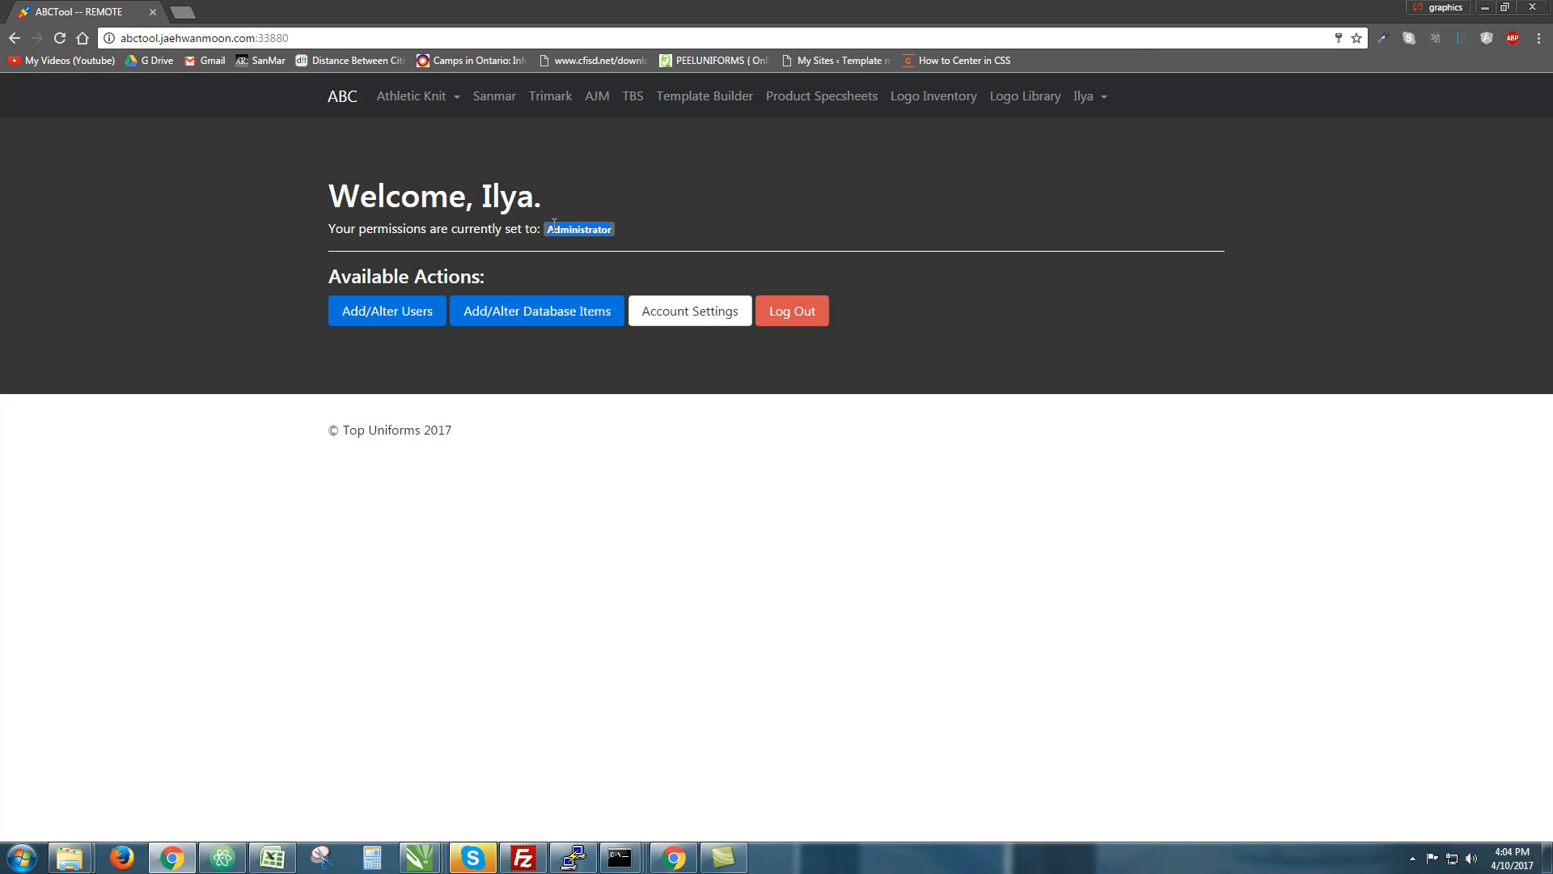
pyautogui.click(665, 221)
# Open the Logo Library and expand its search filters to look them over
pyautogui.click(1022, 113)
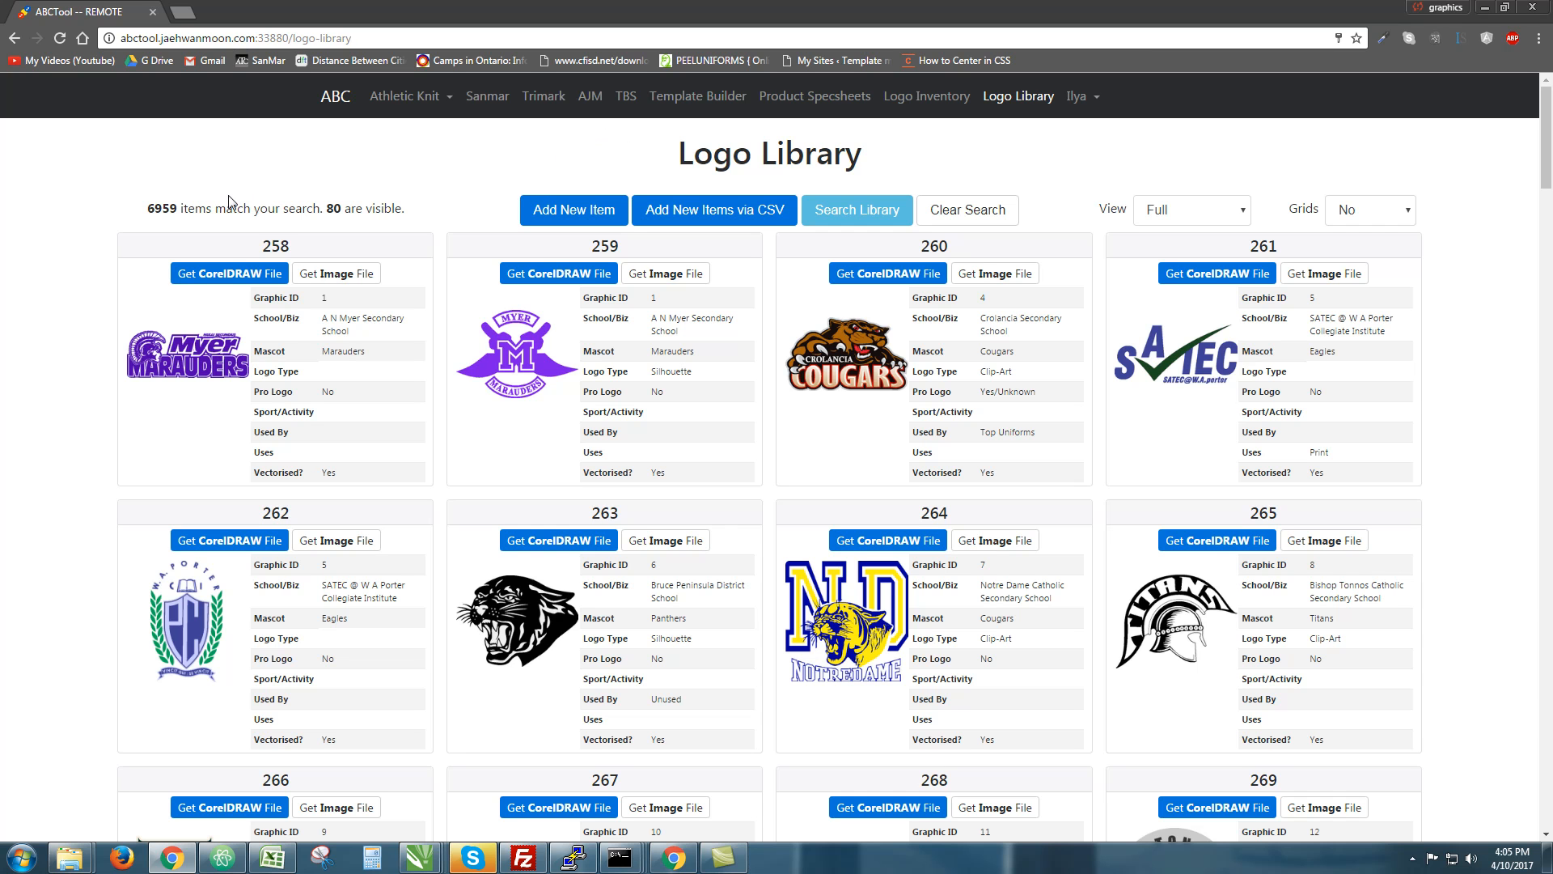
pyautogui.scroll(-10, 1511, 302)
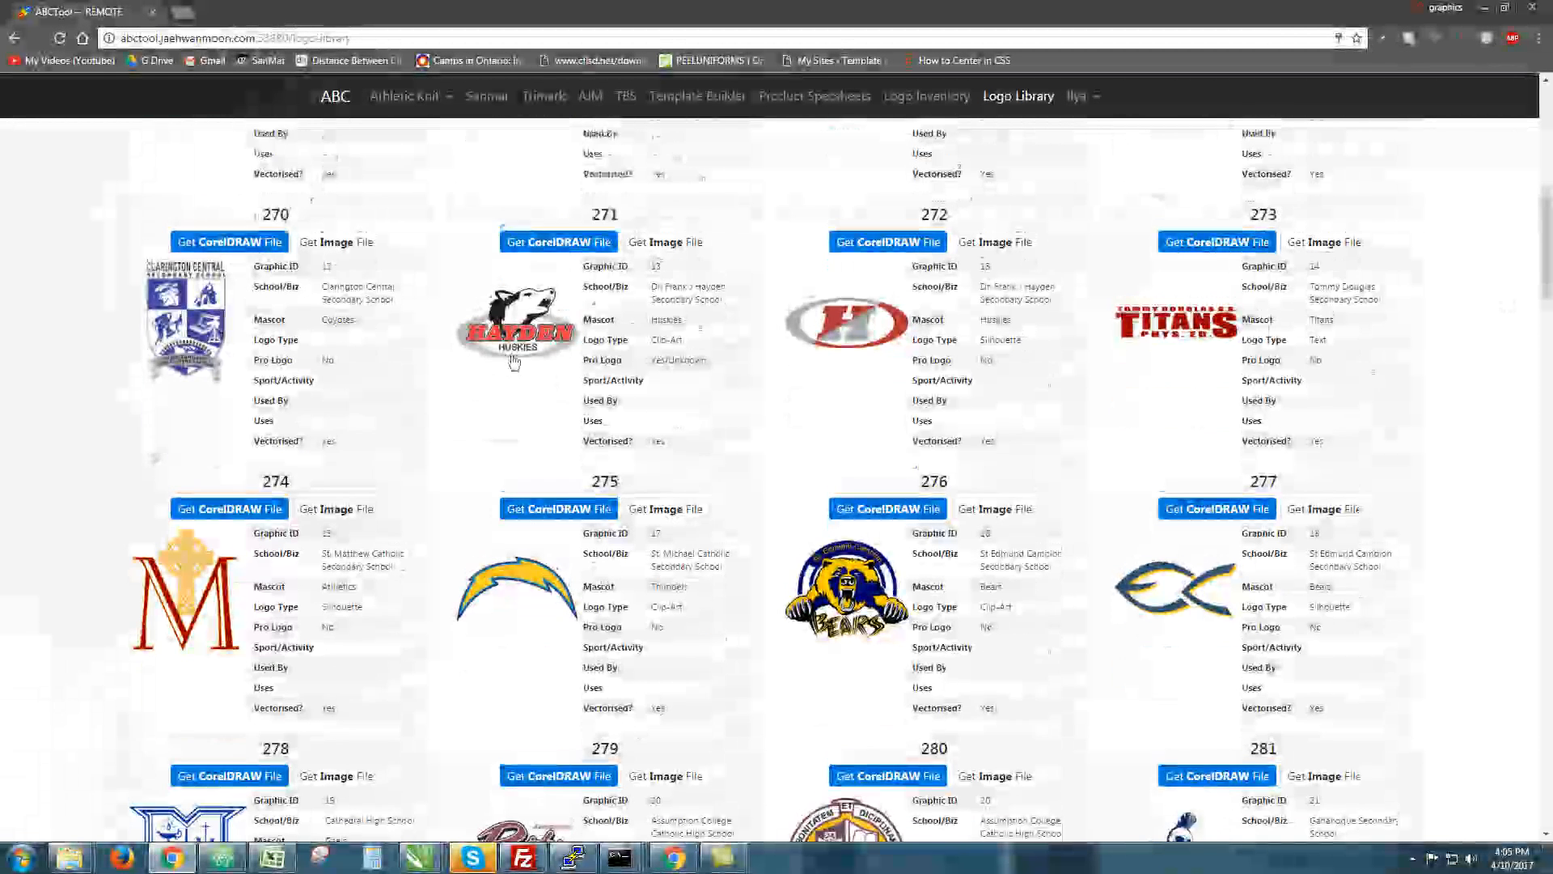
pyautogui.scroll(5, 569, 310)
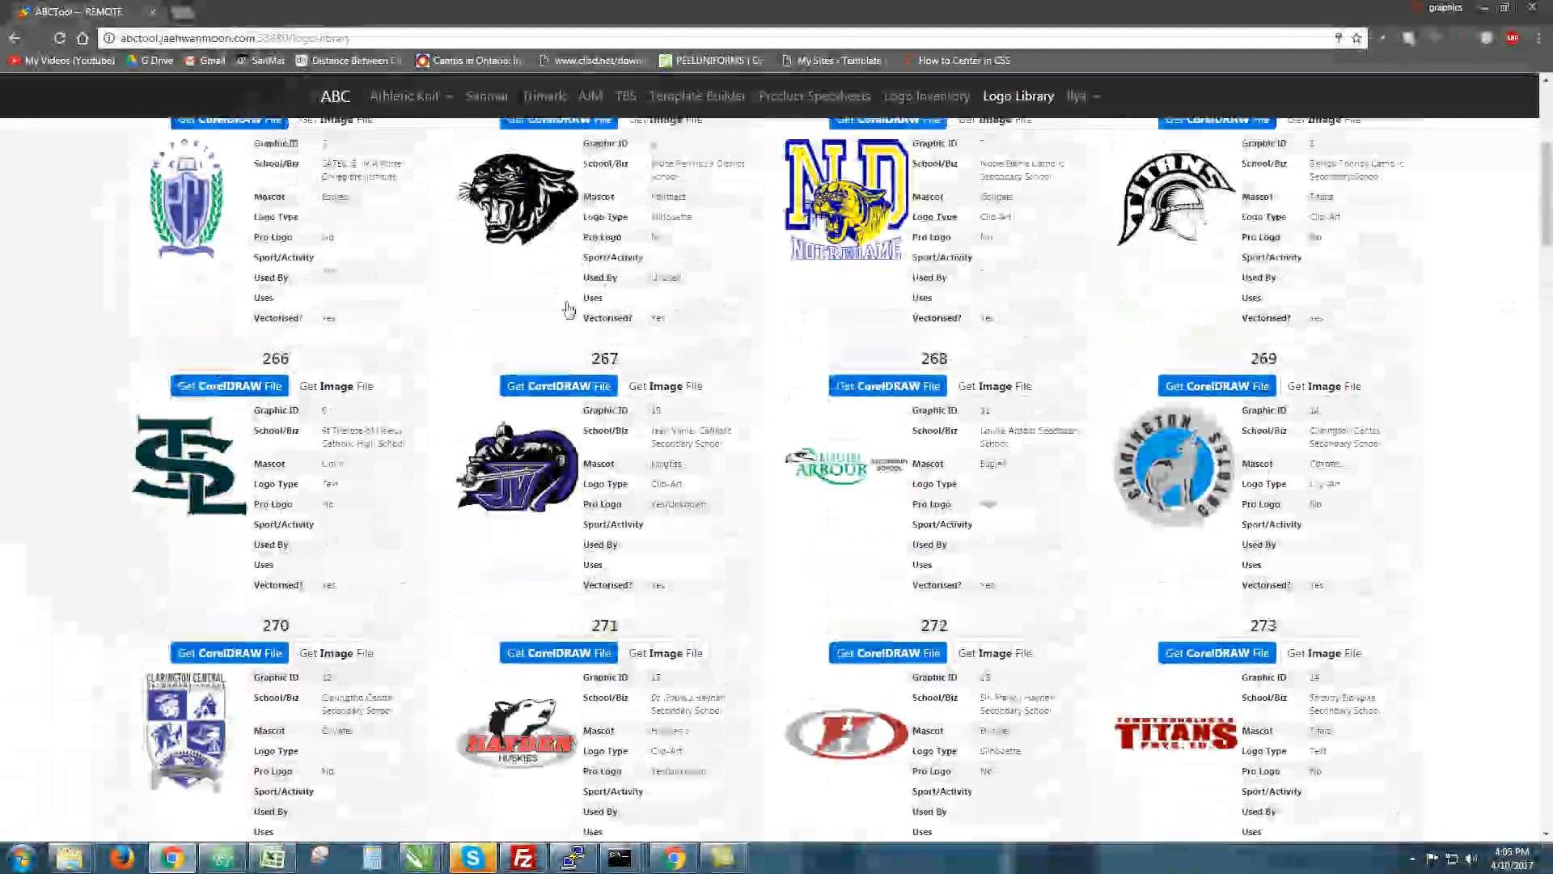
pyautogui.scroll(5, 569, 310)
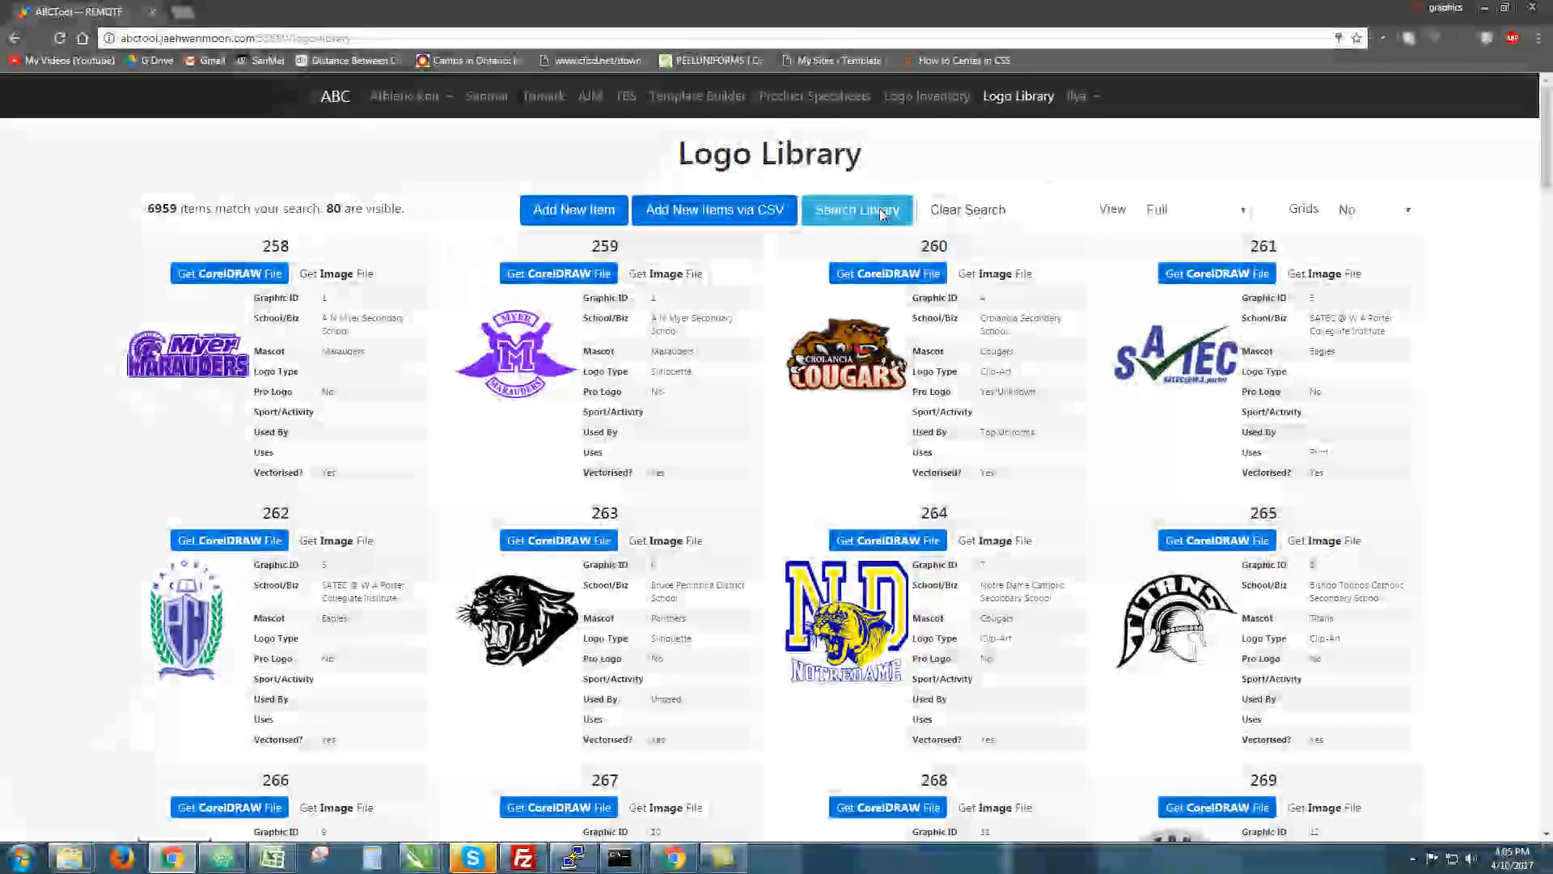
pyautogui.click(857, 207)
pyautogui.scroll(-4, 646, 282)
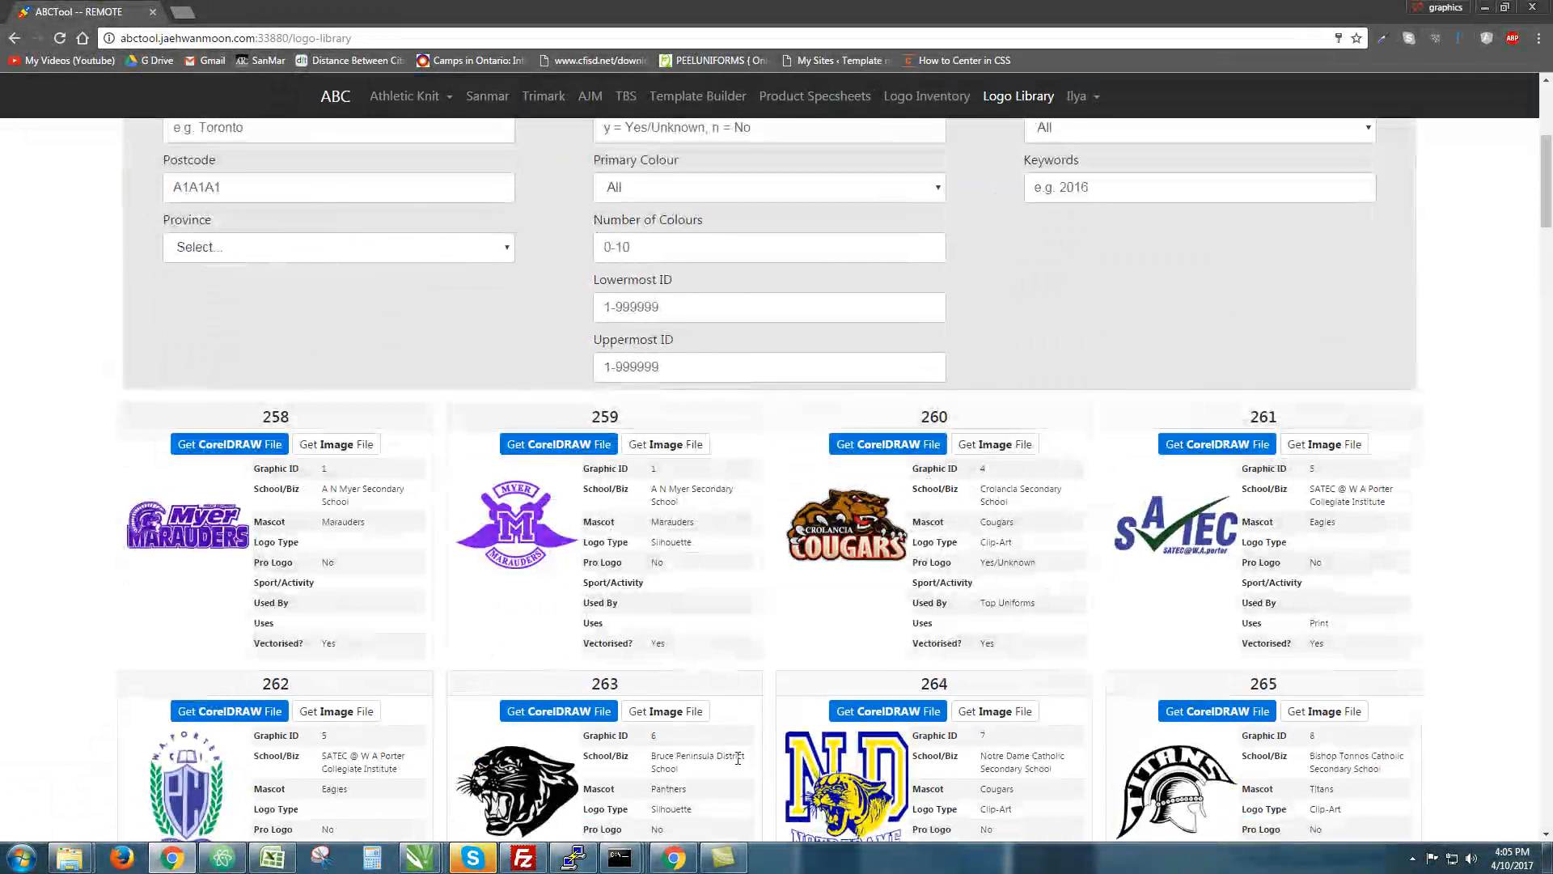
pyautogui.scroll(4, 736, 296)
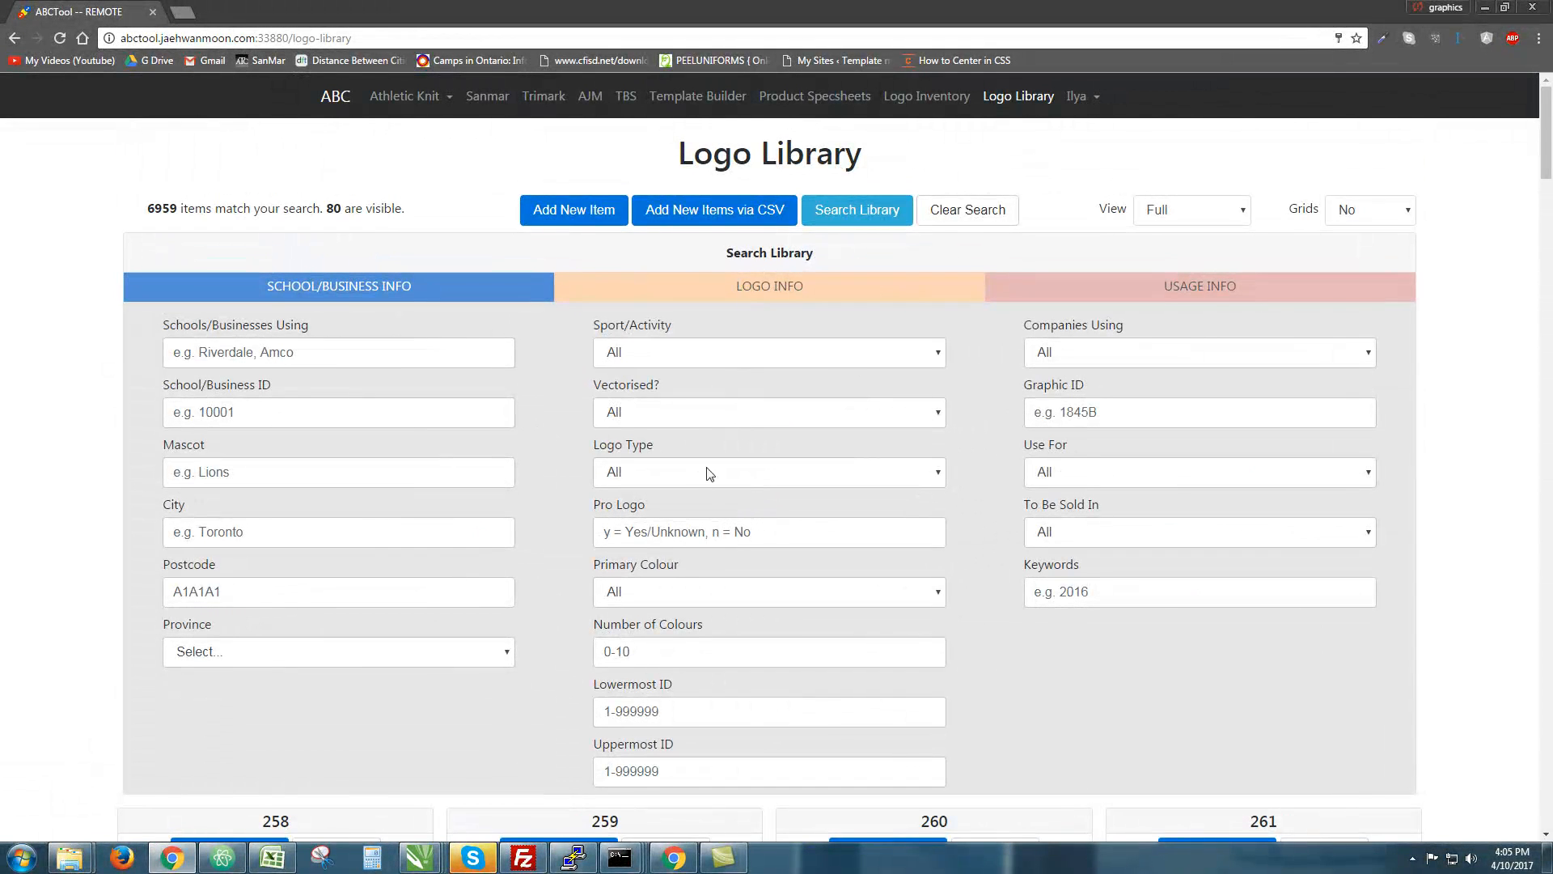
pyautogui.scroll(-2, 1128, 191)
pyautogui.scroll(-1, 1129, 192)
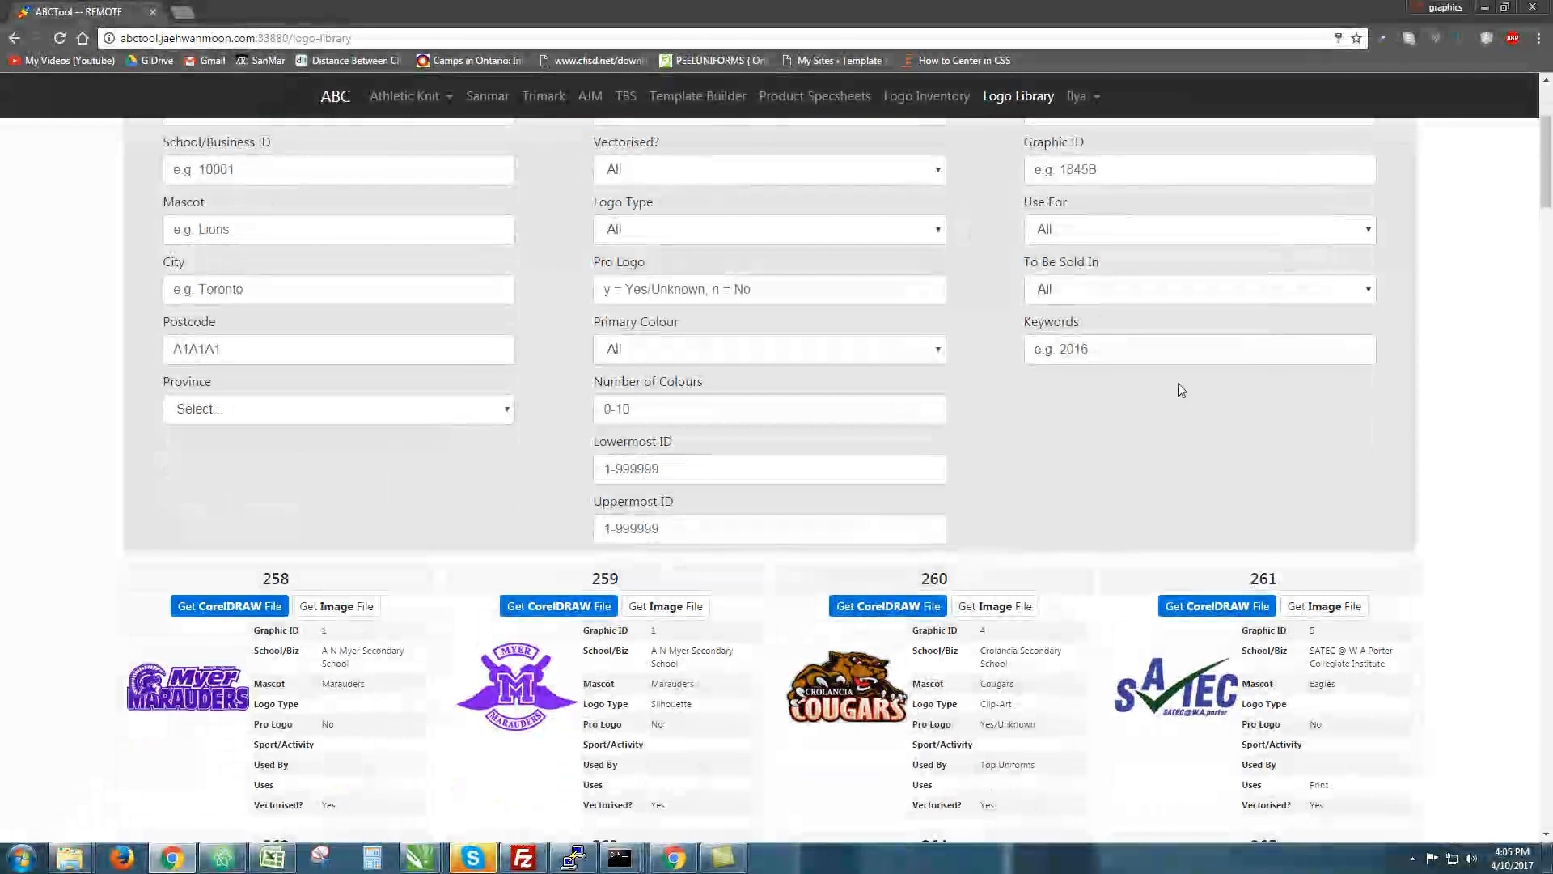
pyautogui.scroll(3, 1179, 388)
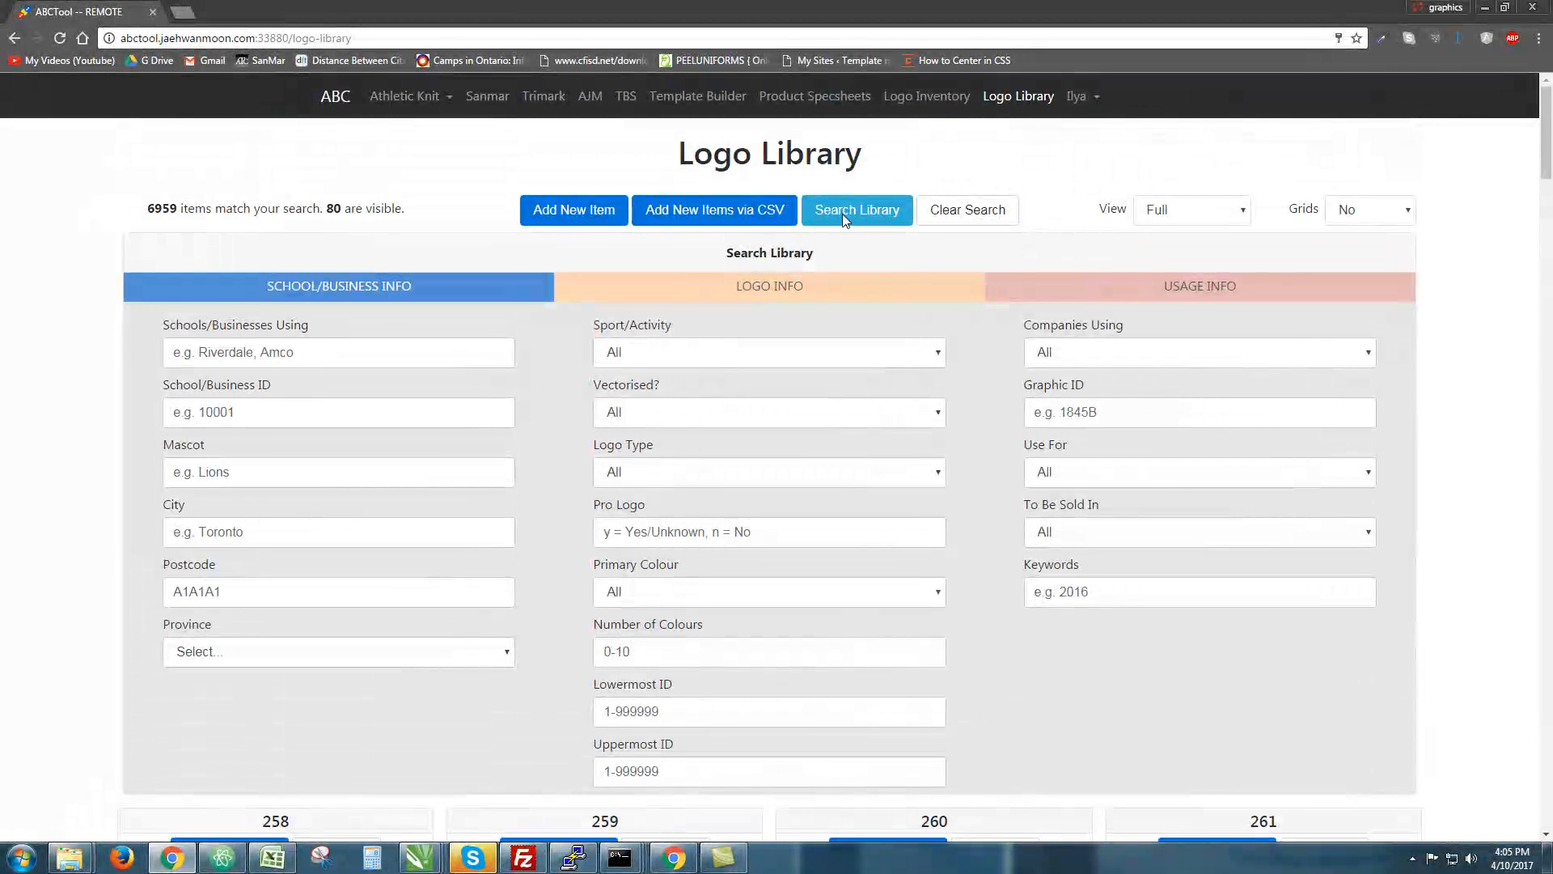
pyautogui.click(858, 217)
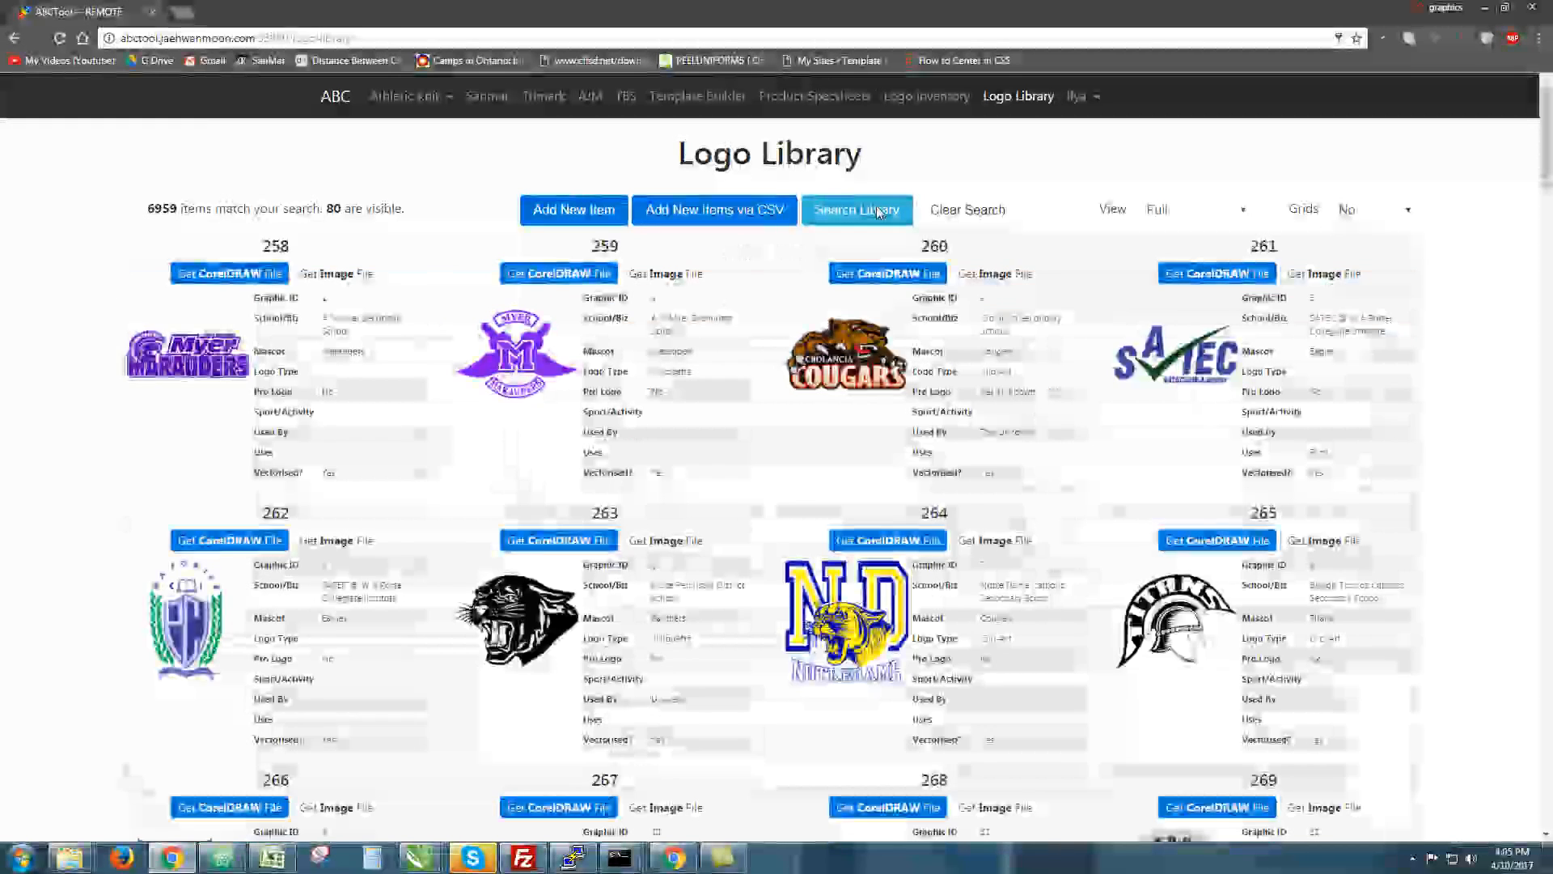
# Try a Silhouette logo-type filter, clear it, then filter to logos with grid files
pyautogui.click(873, 209)
pyautogui.click(847, 473)
pyautogui.click(789, 548)
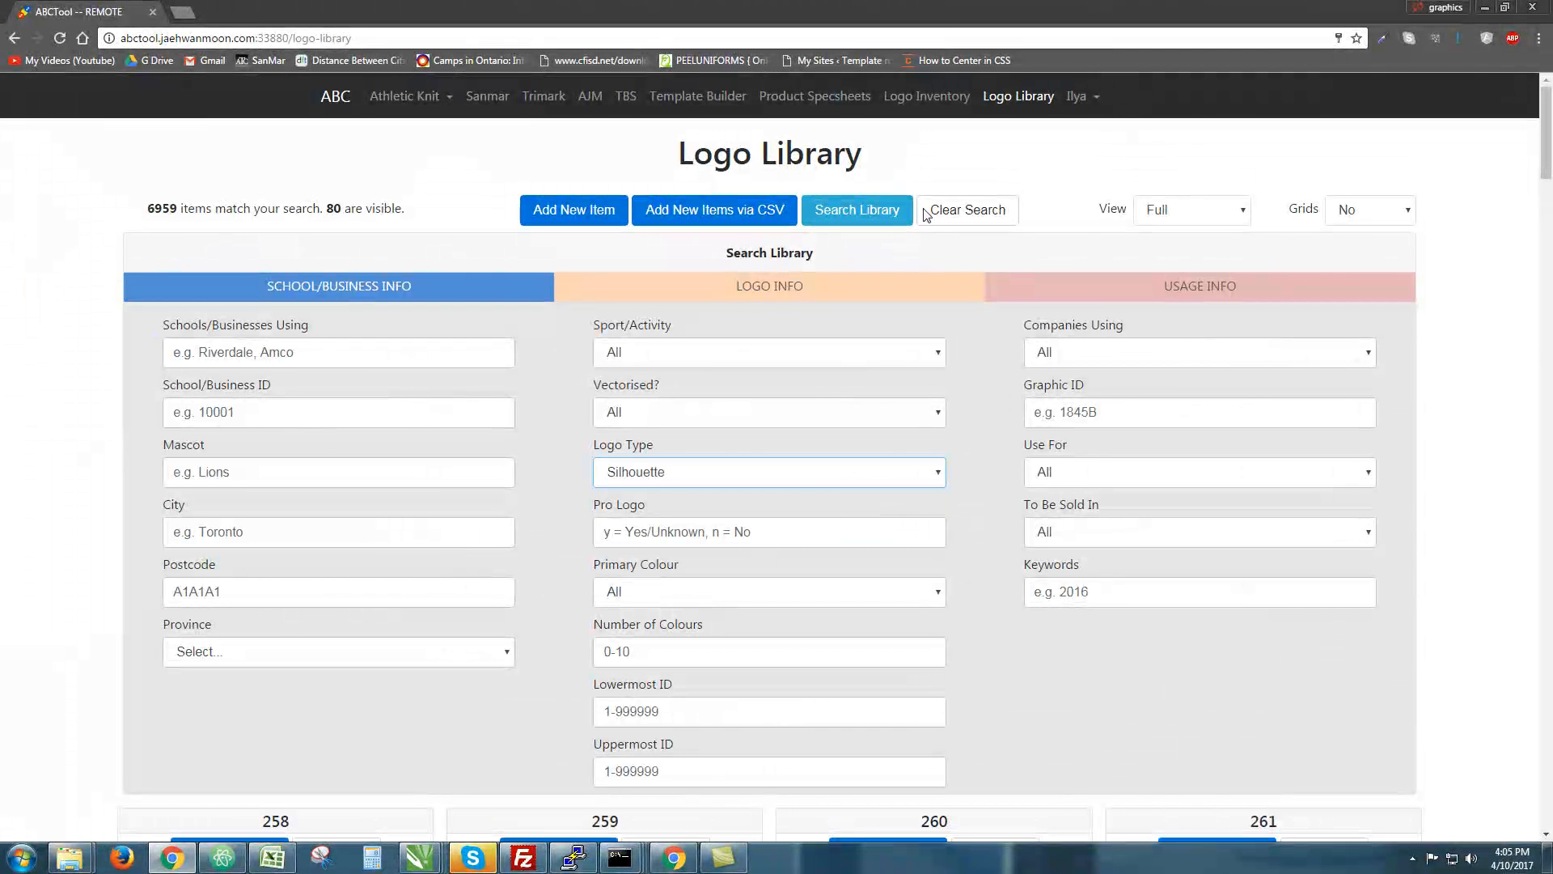
pyautogui.click(930, 210)
pyautogui.click(868, 218)
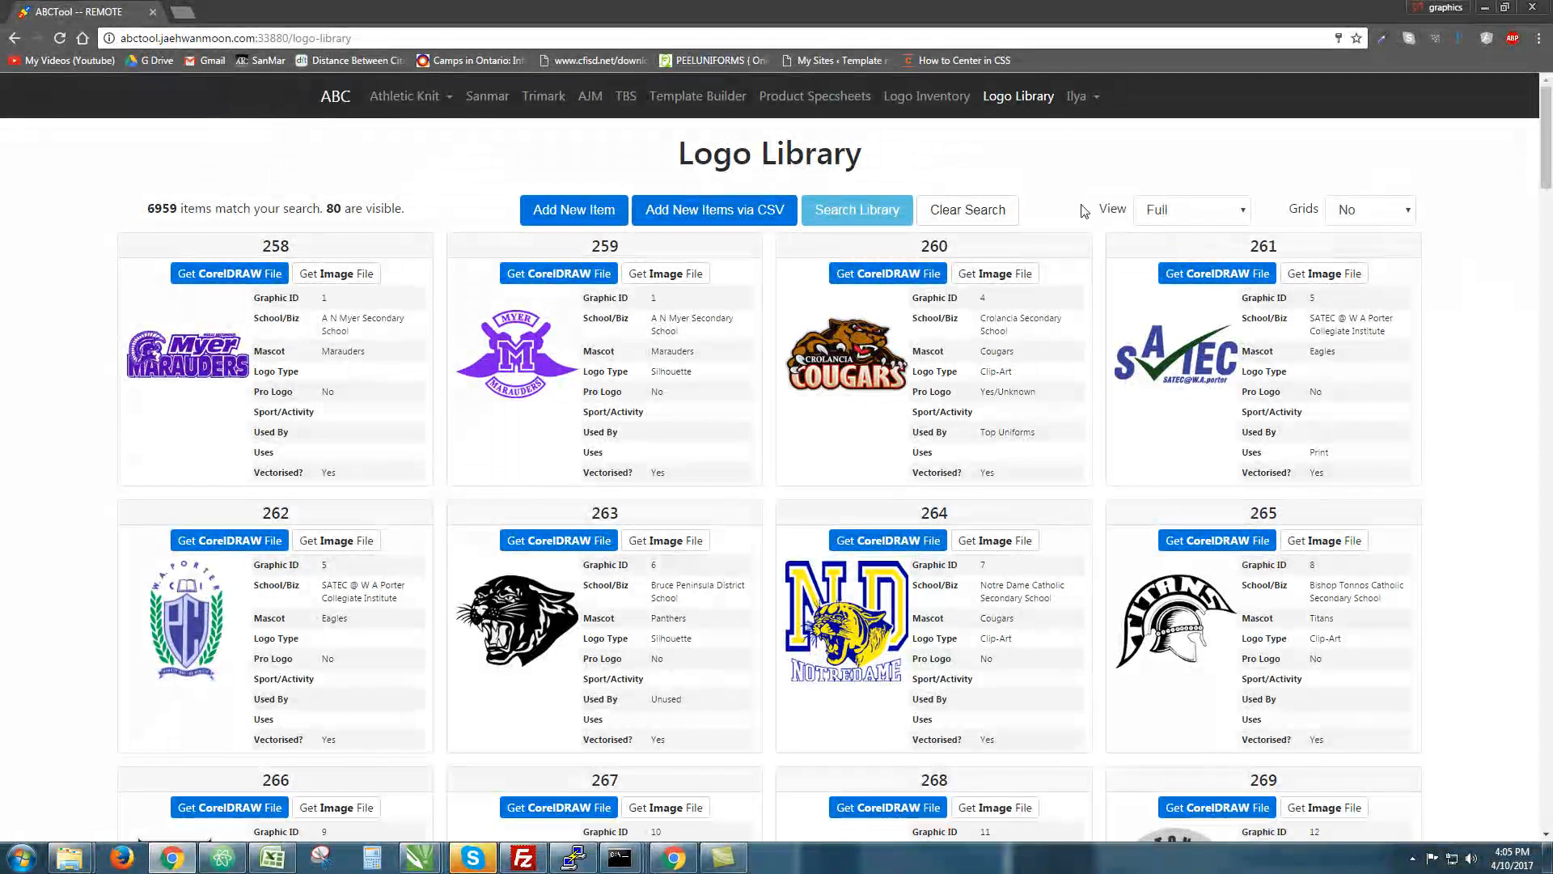
pyautogui.click(1397, 218)
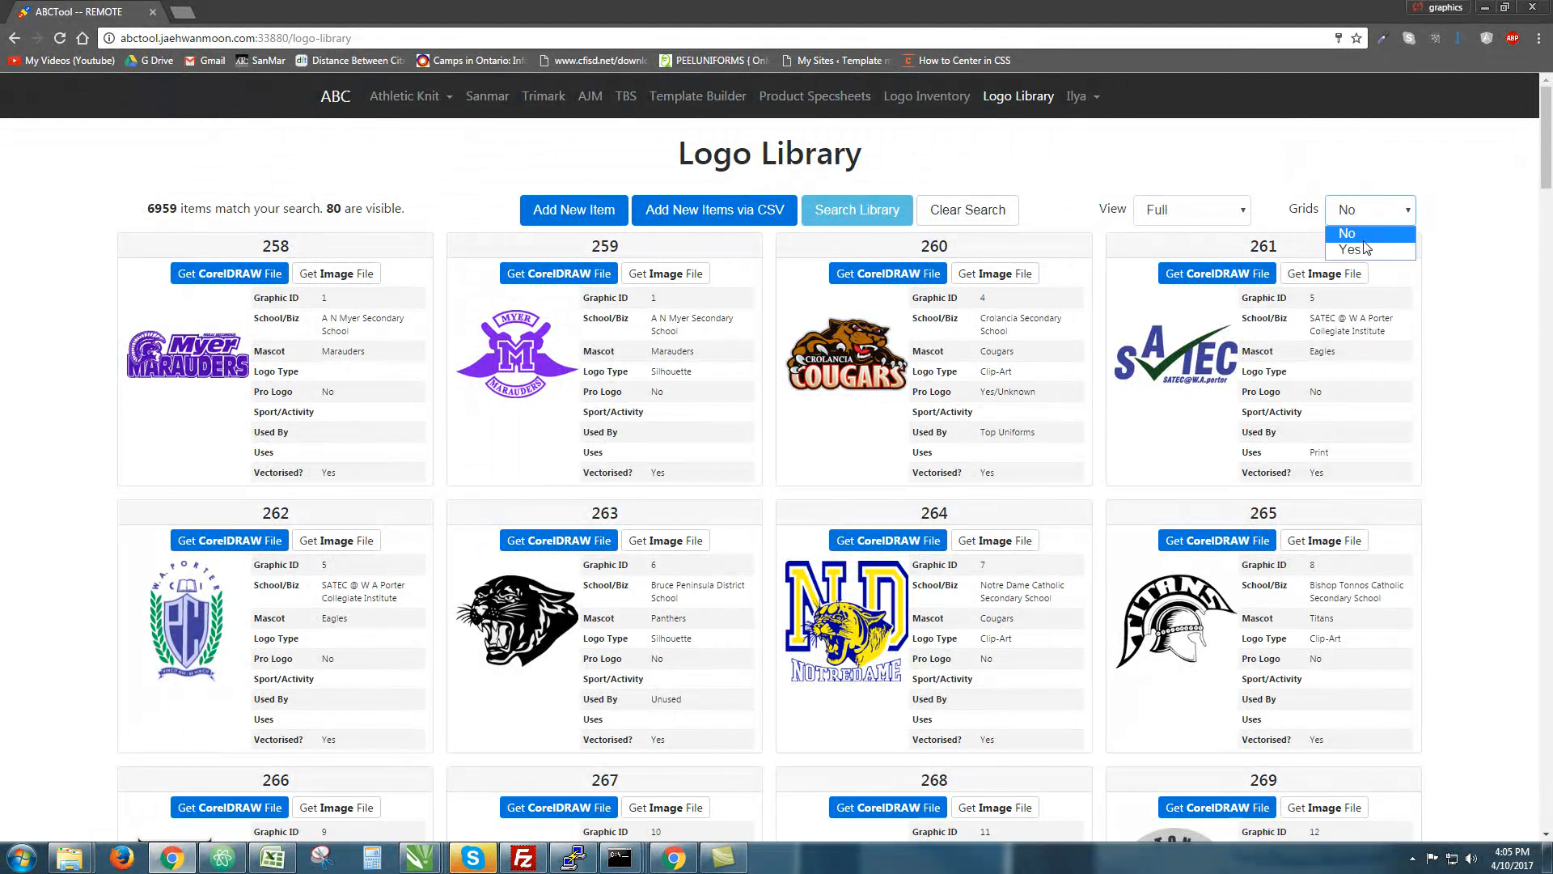
pyautogui.click(1350, 248)
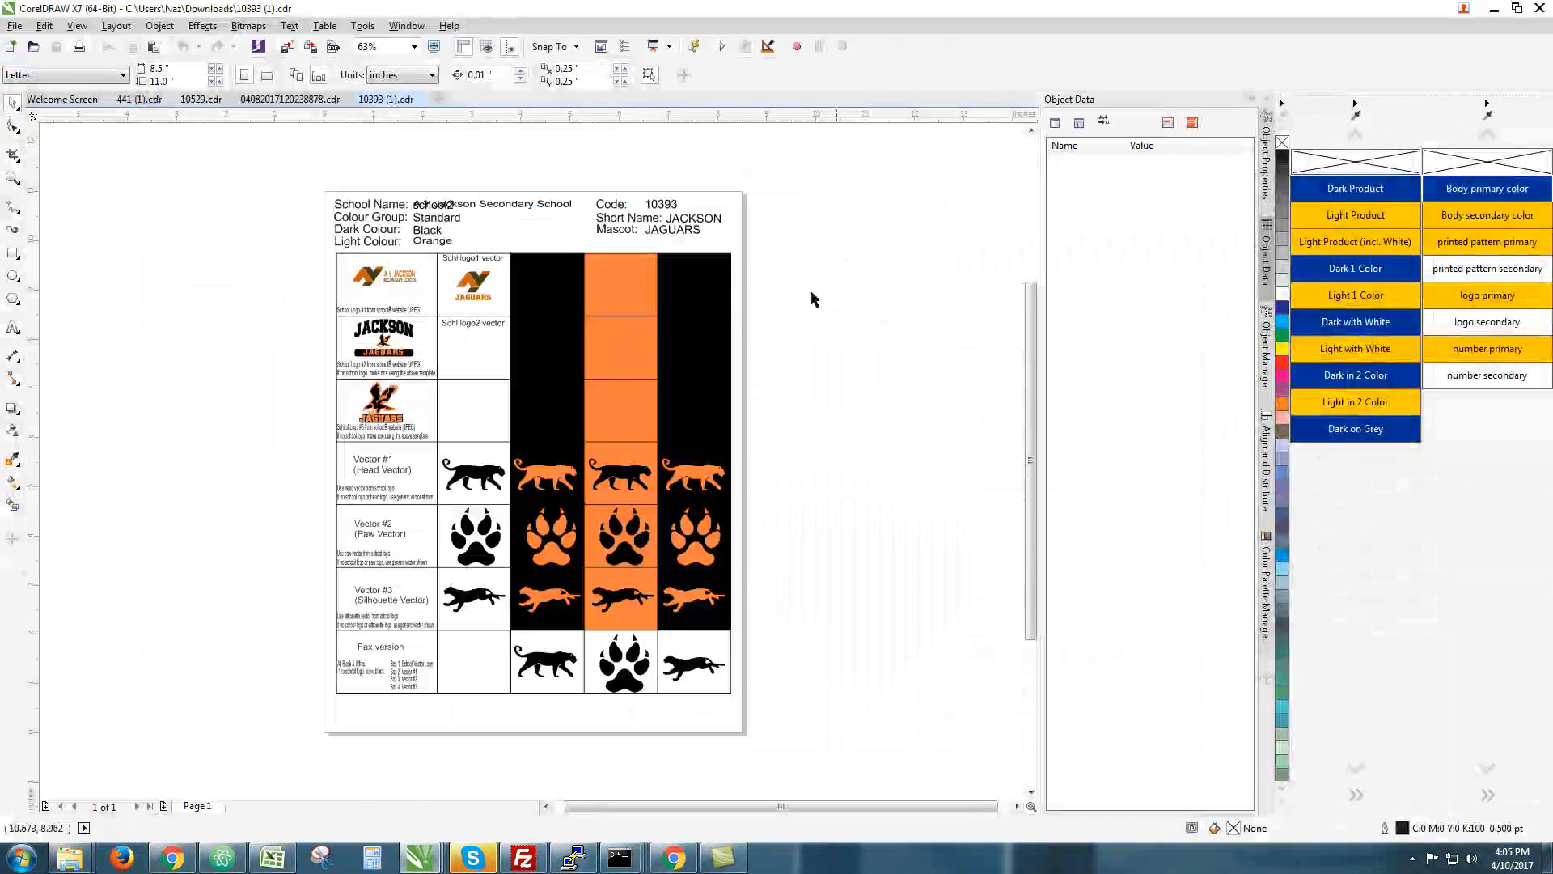
# Zoom around the 10393 (1).cdr template, selecting the Schl logo1 graphic and JAGUARS text
pyautogui.scroll(2, 385, 279)
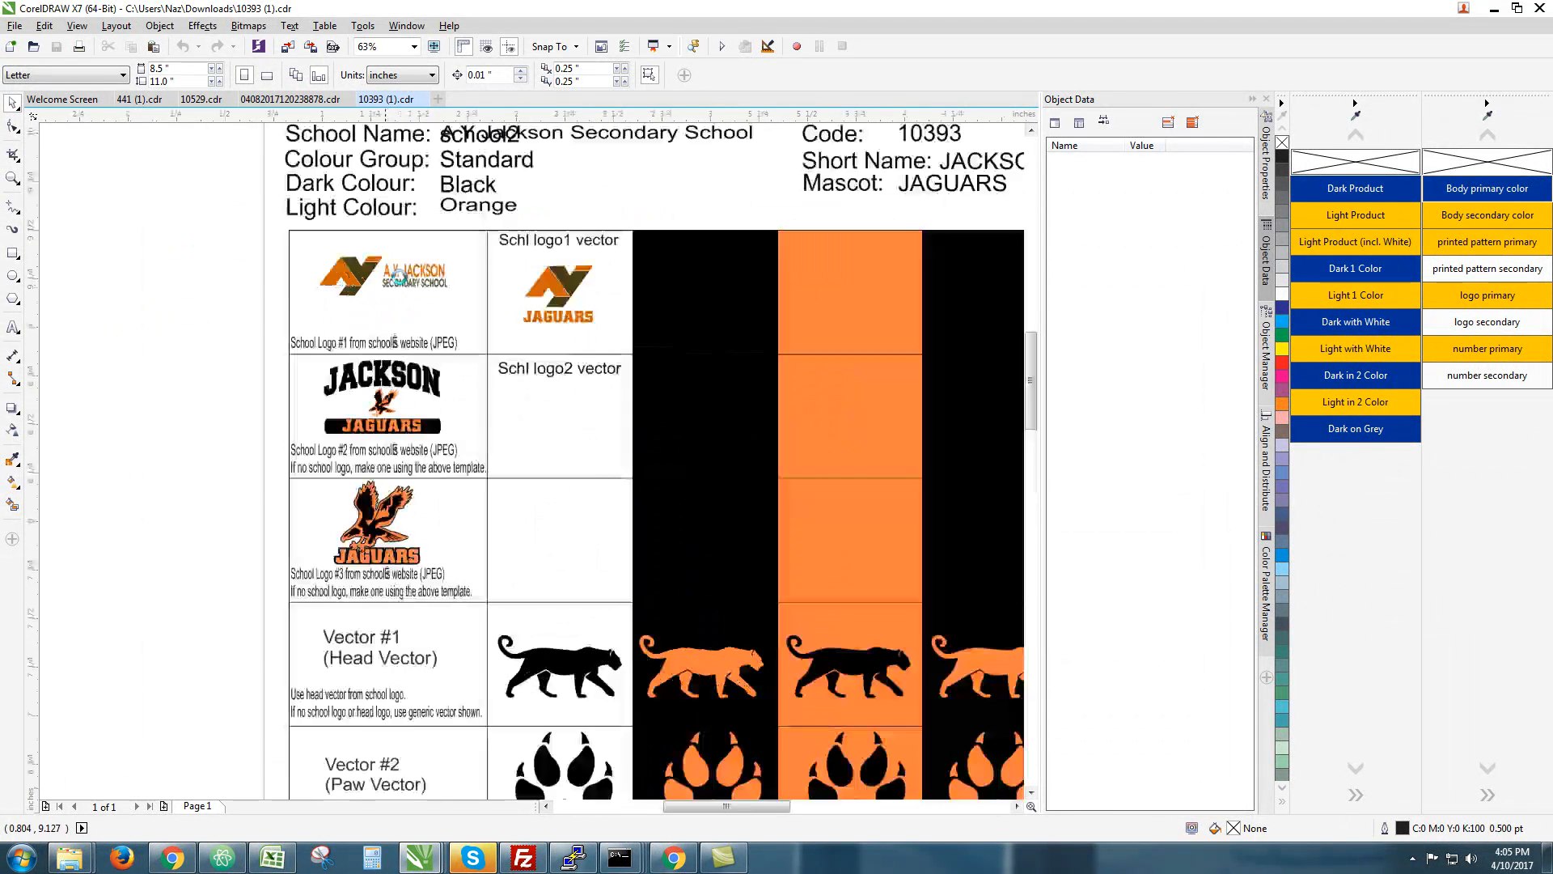
pyautogui.scroll(-2, 392, 279)
pyautogui.scroll(2, 380, 302)
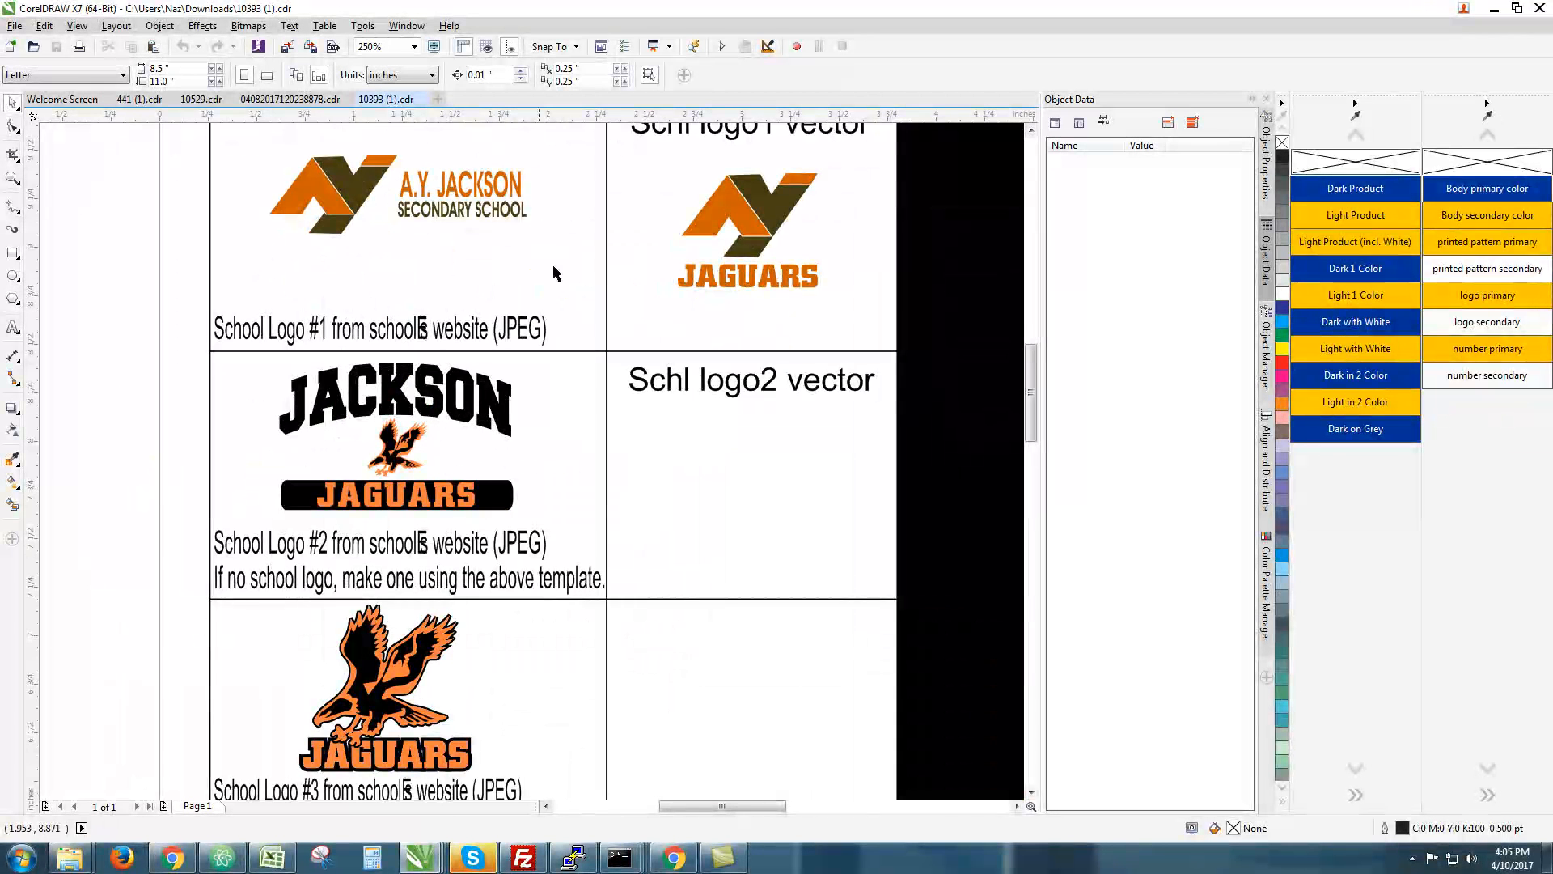
pyautogui.scroll(-2, 496, 249)
pyautogui.scroll(2, 496, 249)
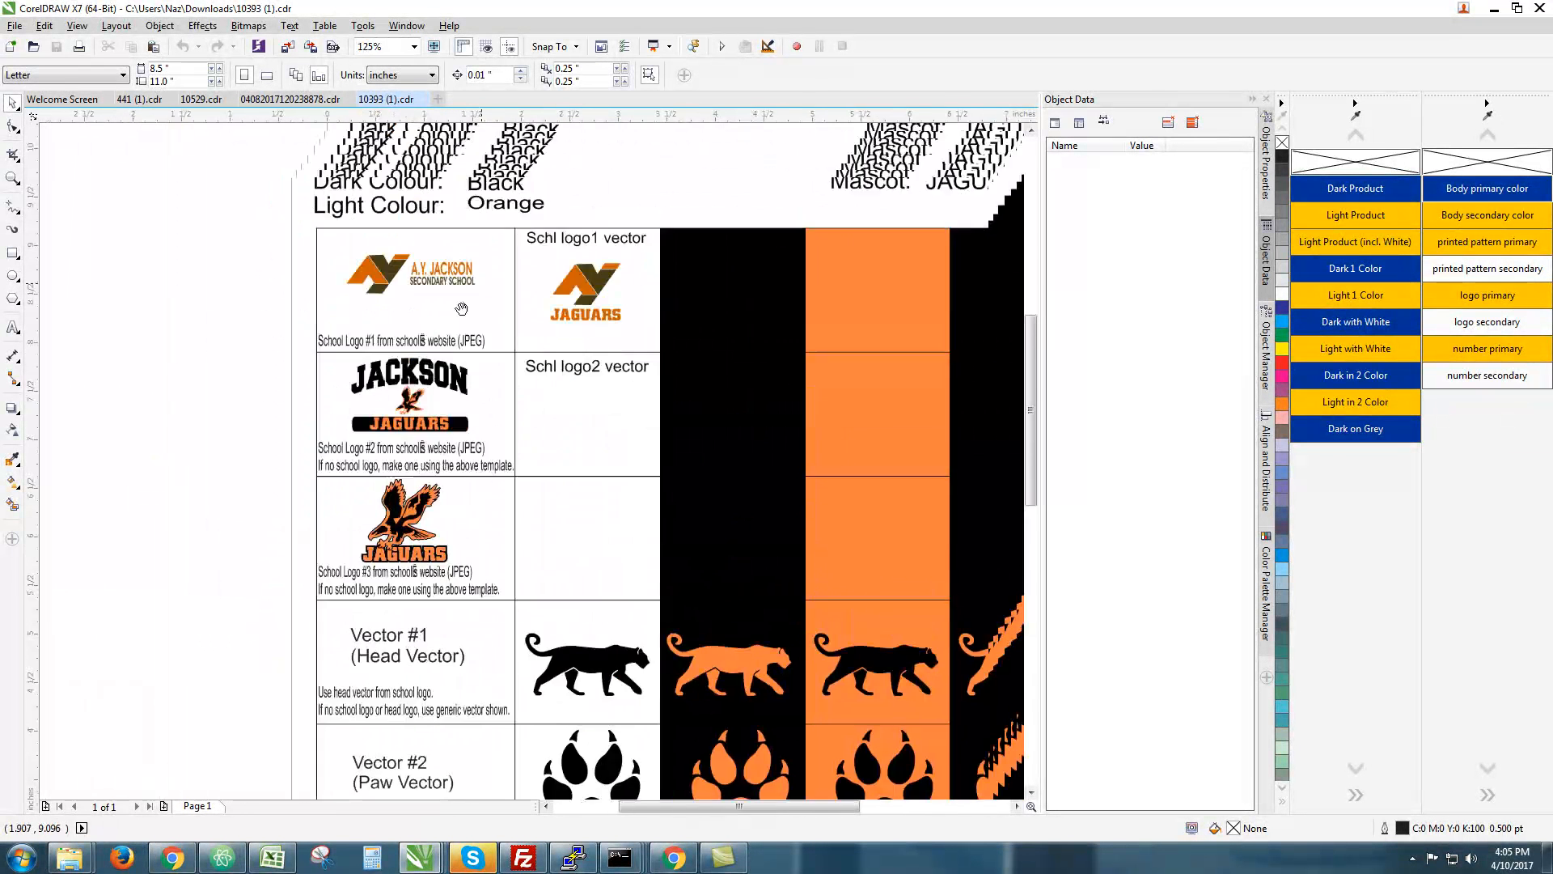
pyautogui.scroll(-1, 388, 348)
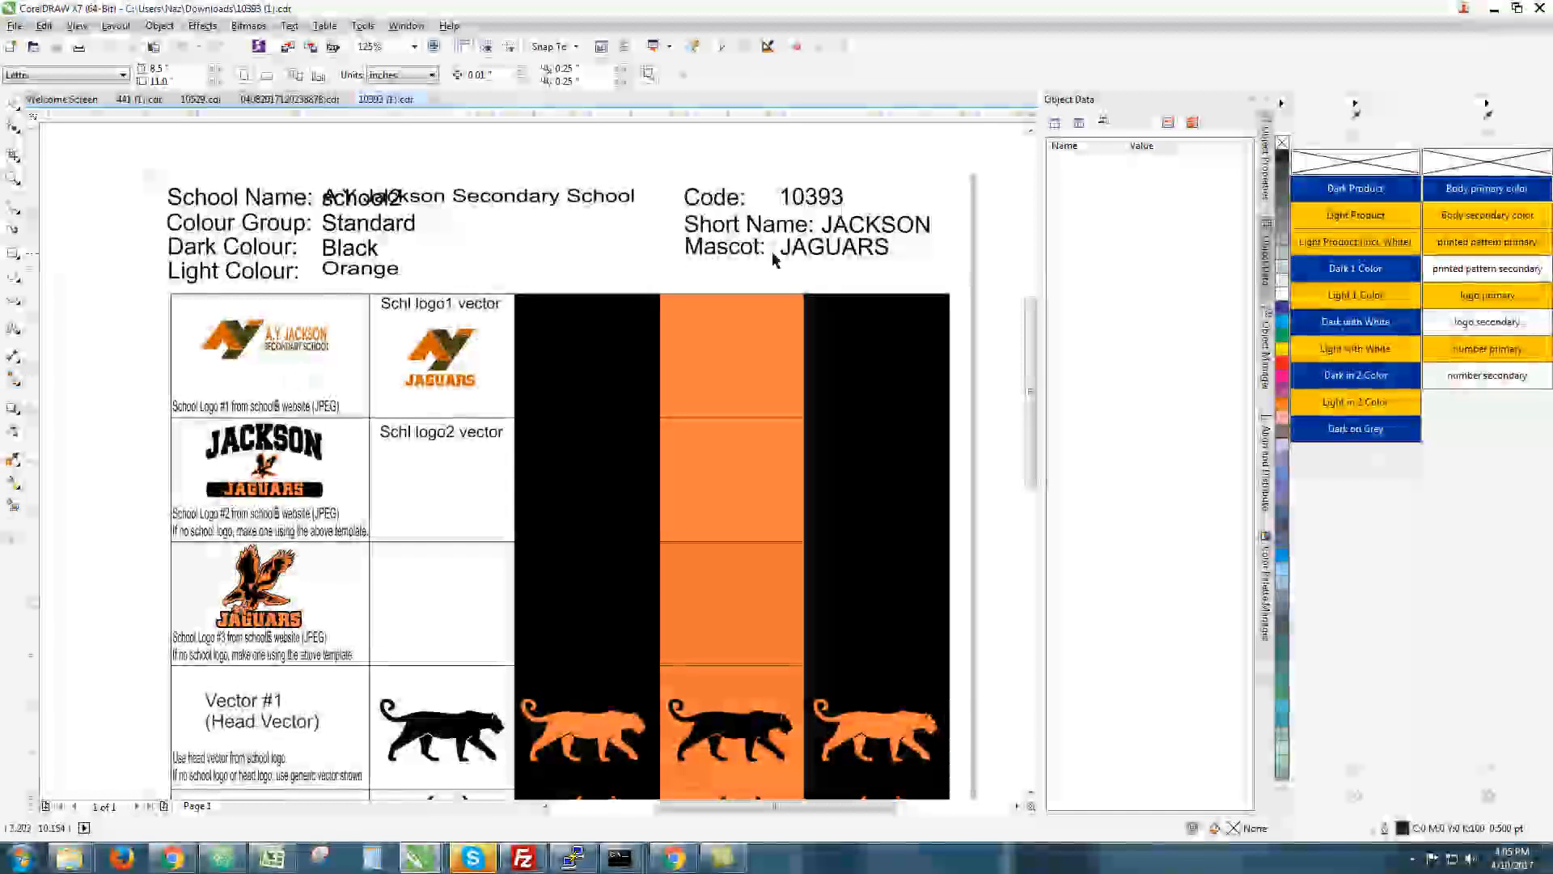
pyautogui.scroll(-1, 460, 225)
pyautogui.scroll(1, 438, 347)
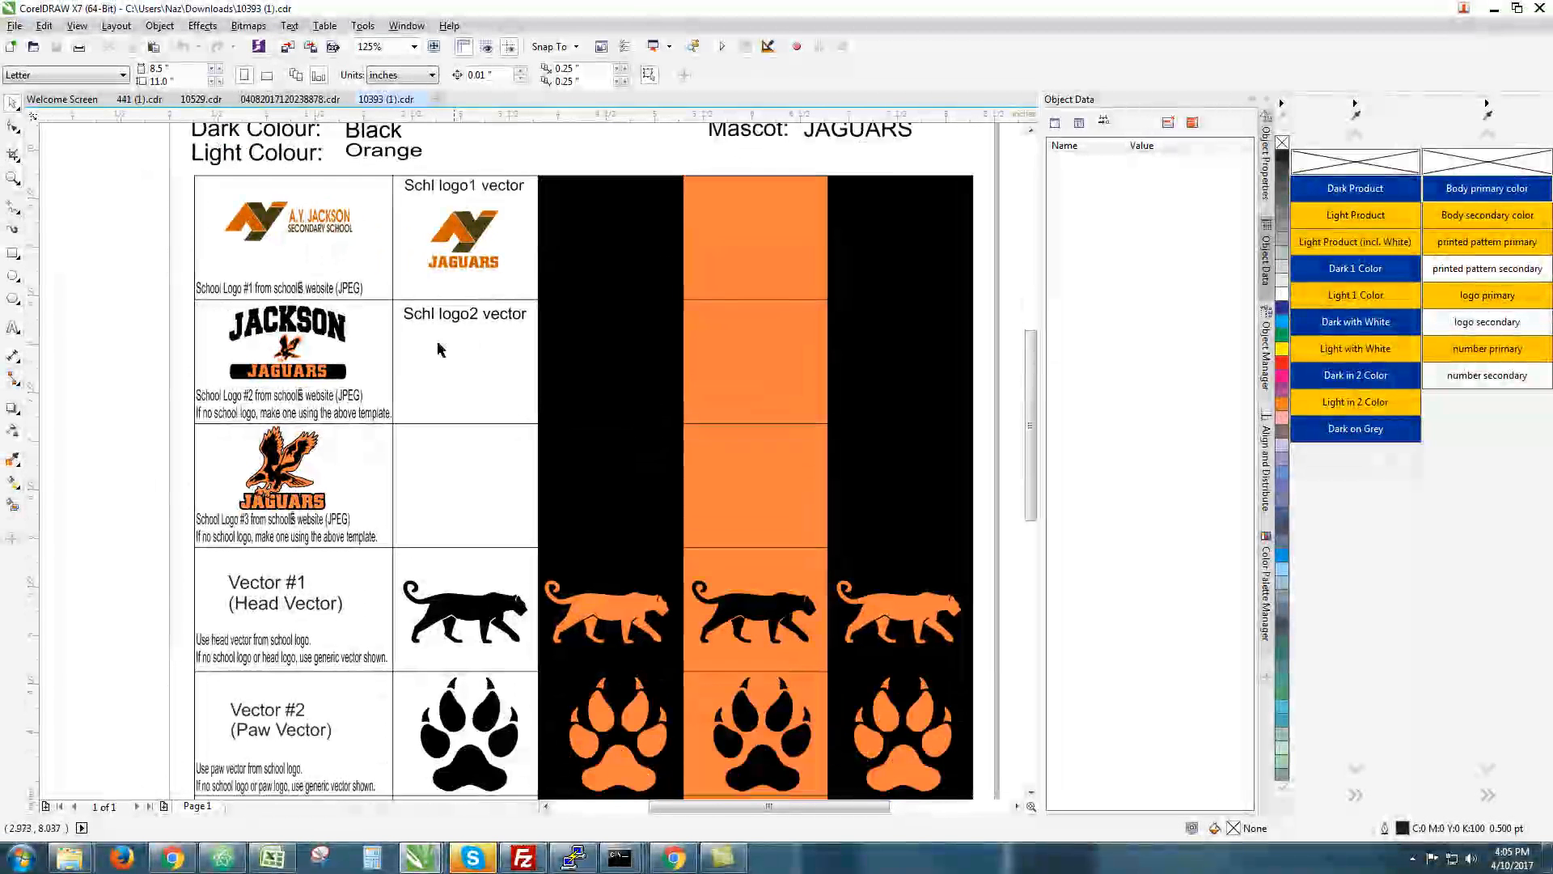
pyautogui.click(431, 257)
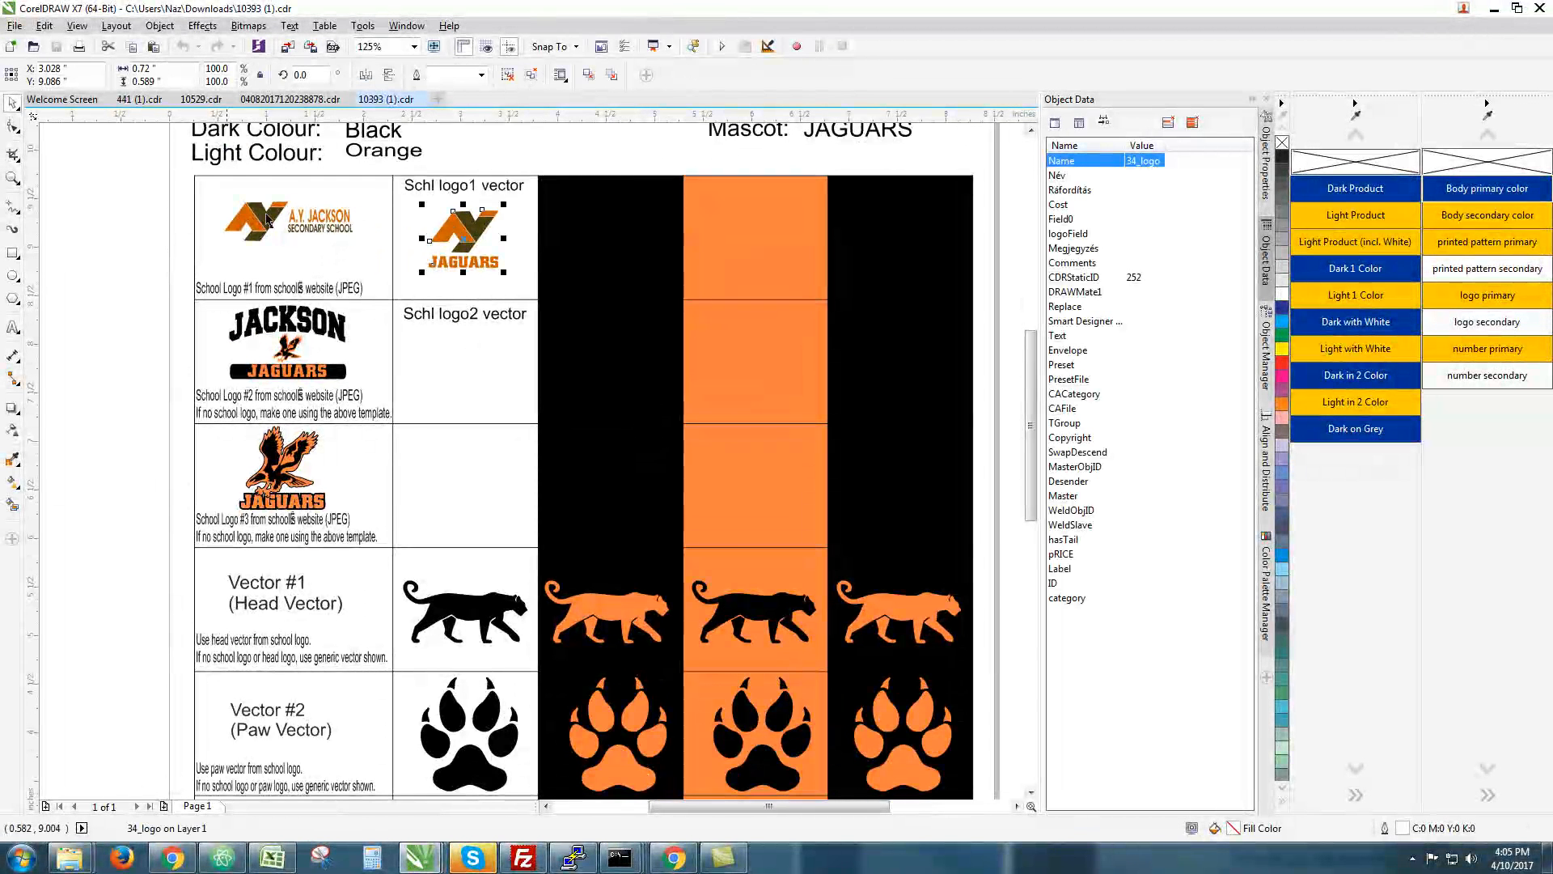
pyautogui.scroll(2, 457, 525)
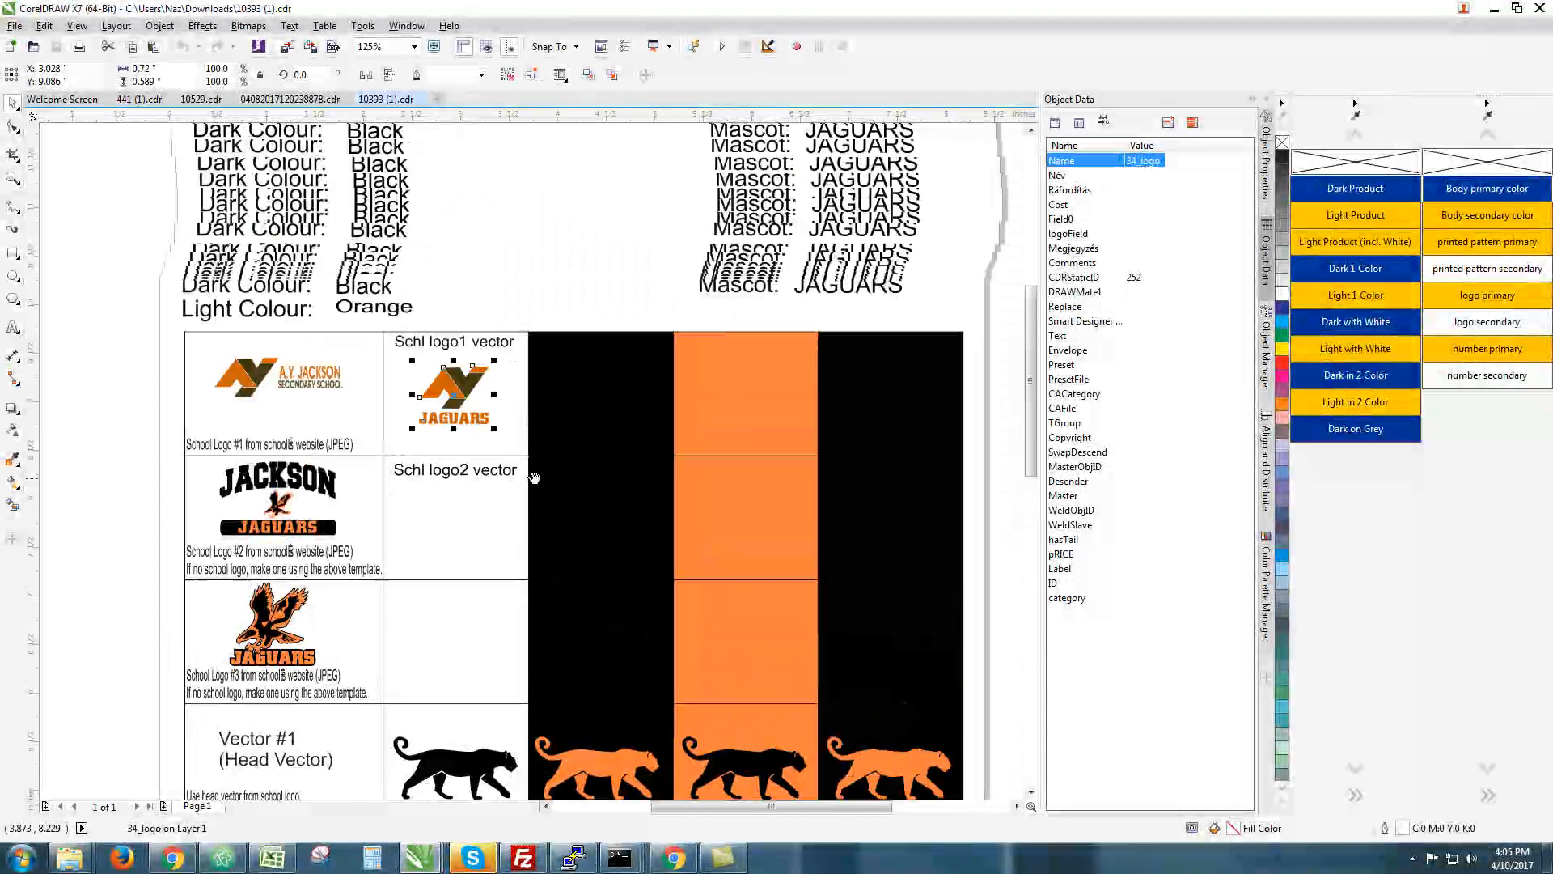
pyautogui.click(845, 288)
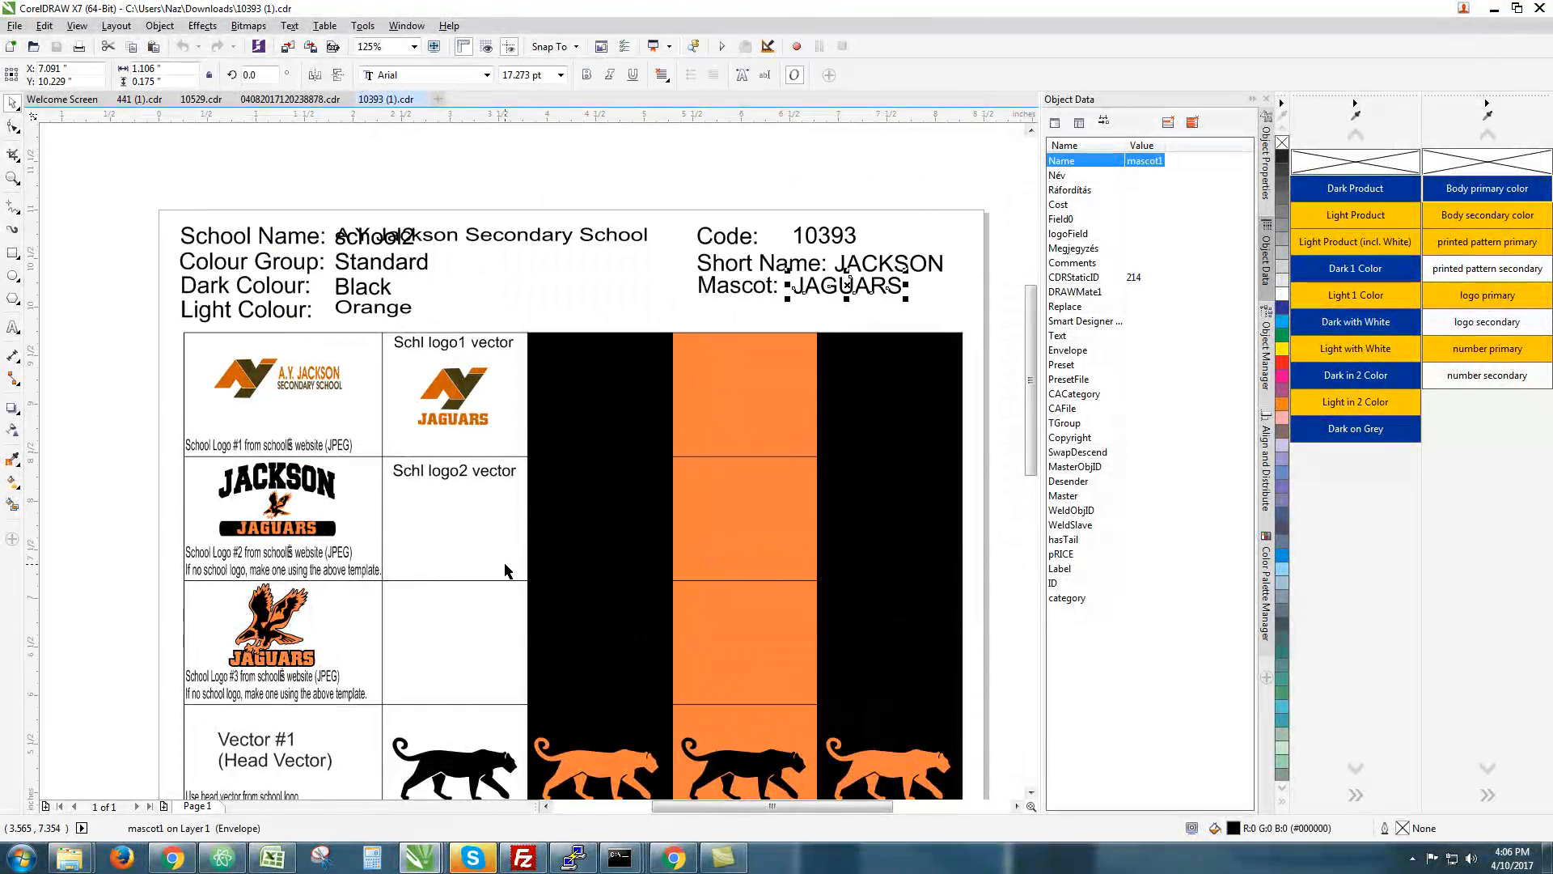
# Pan toward the page top and close the 10393 (1).cdr document
pyautogui.scroll(-5, 505, 571)
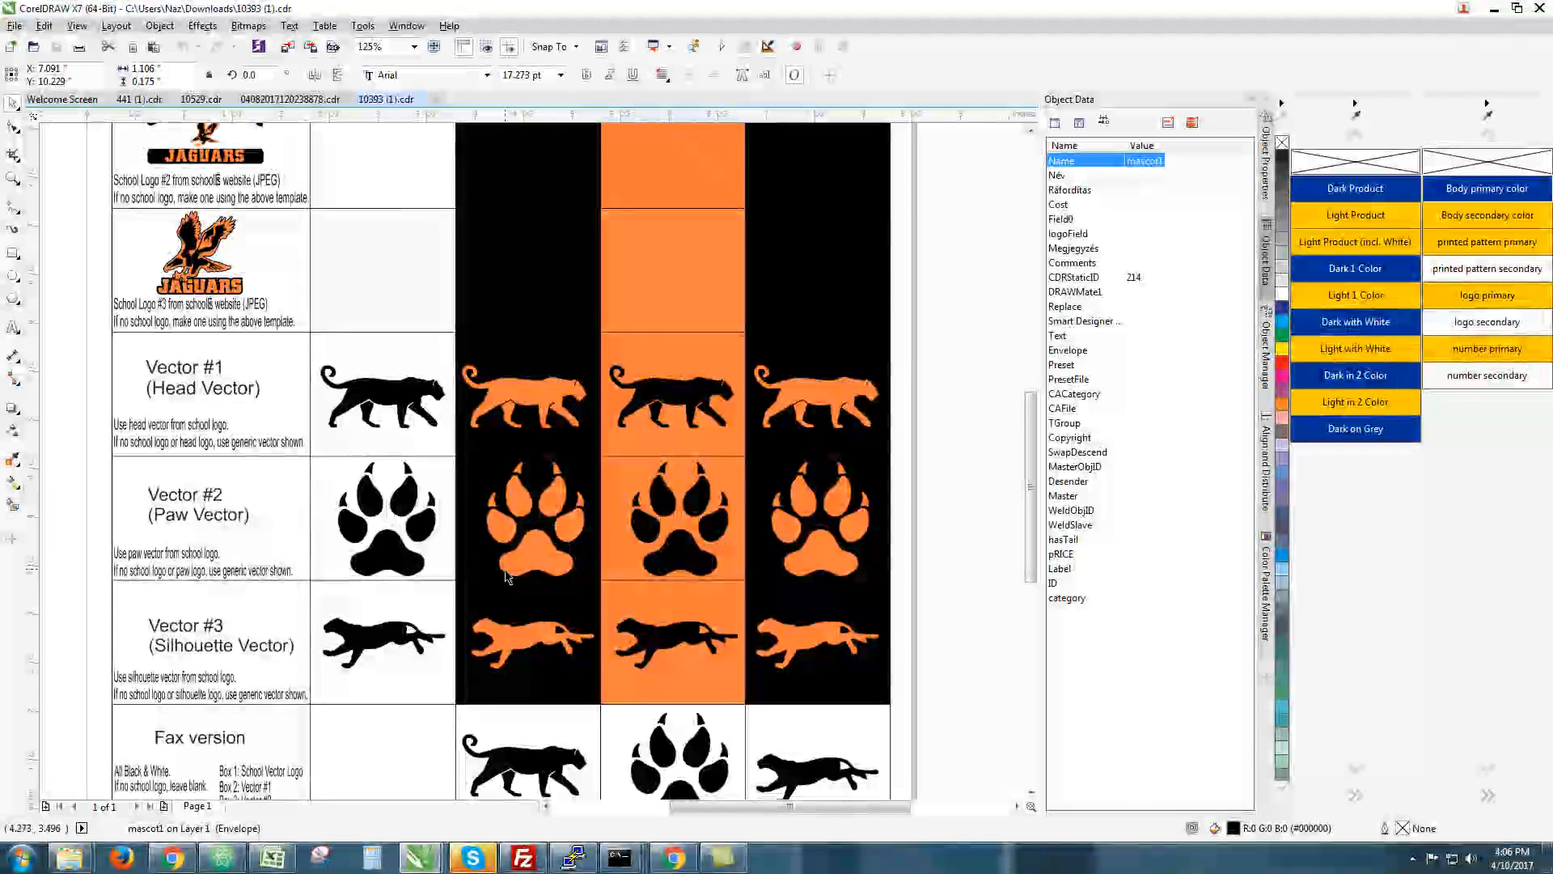
pyautogui.scroll(-2, 505, 576)
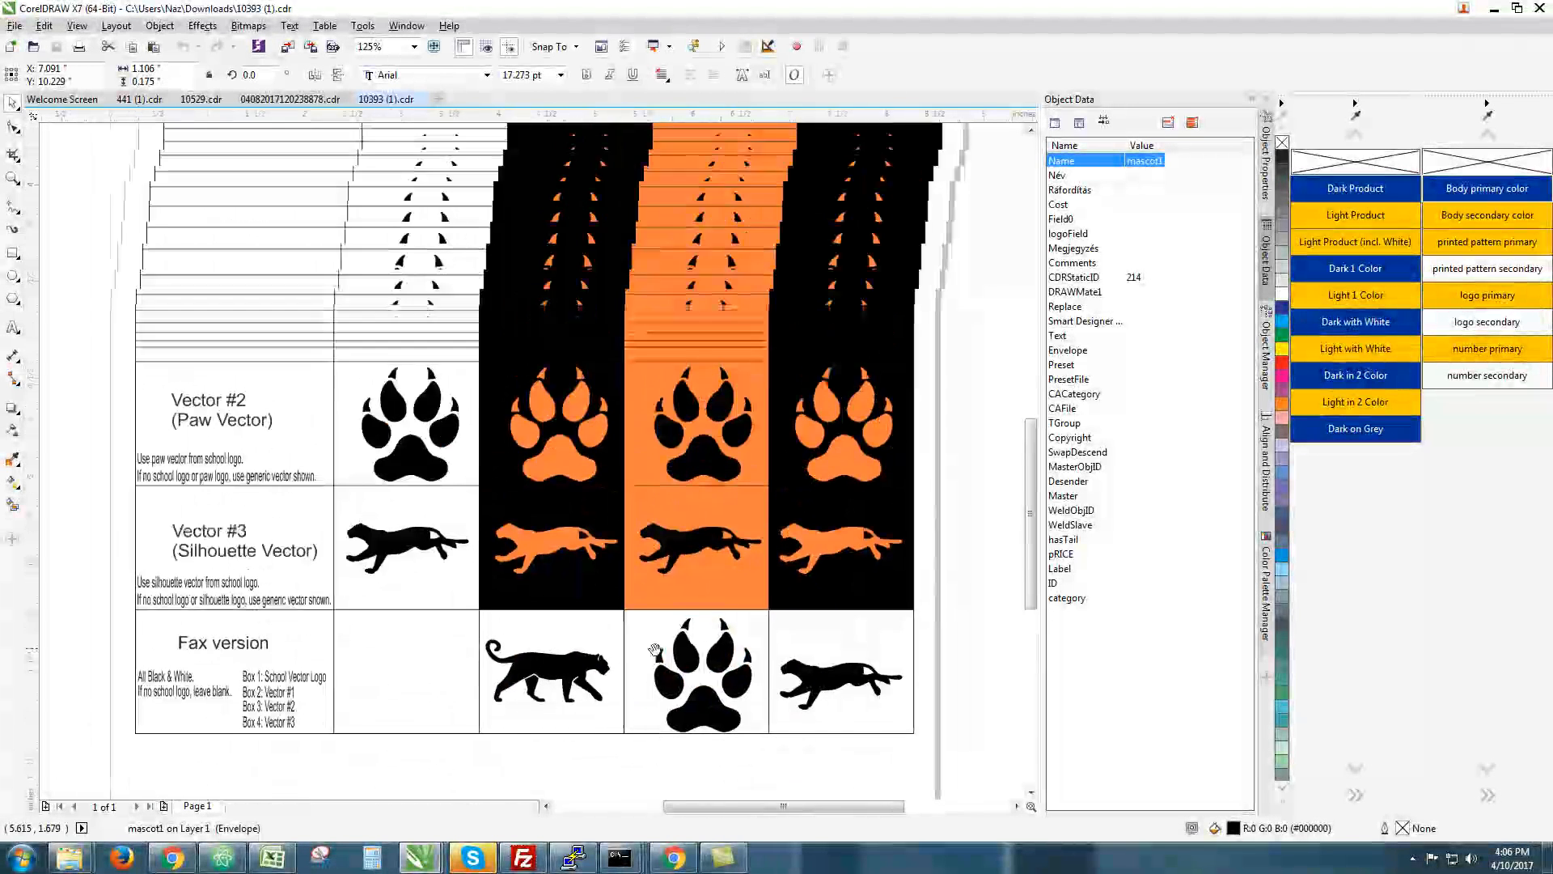
pyautogui.scroll(-2, 409, 395)
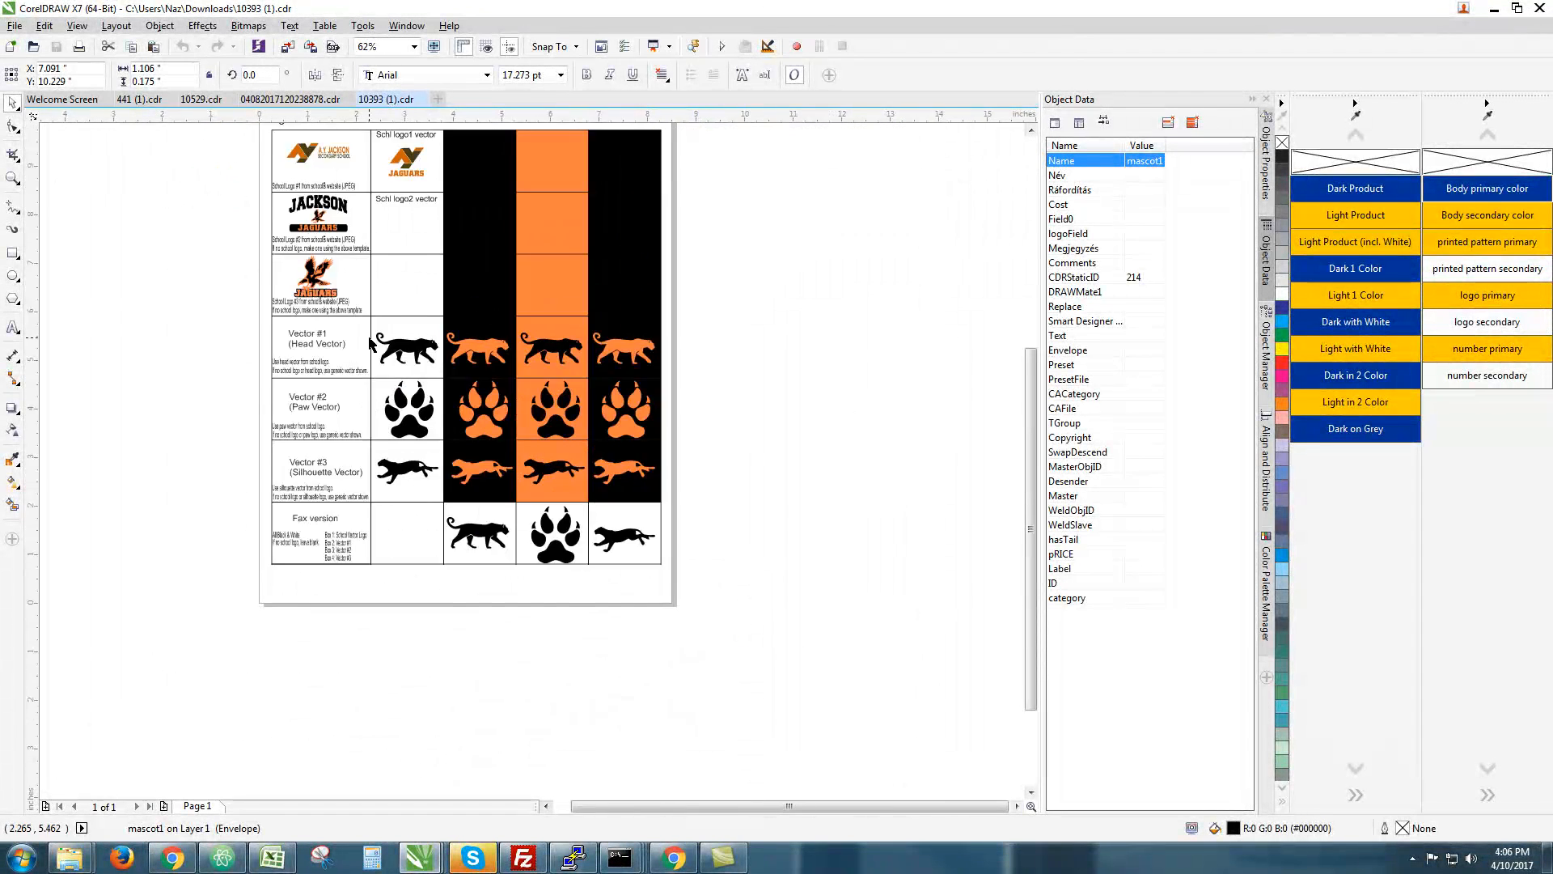
pyautogui.moveTo(369, 344); pyautogui.dragTo(391, 437)
pyautogui.click(421, 99)
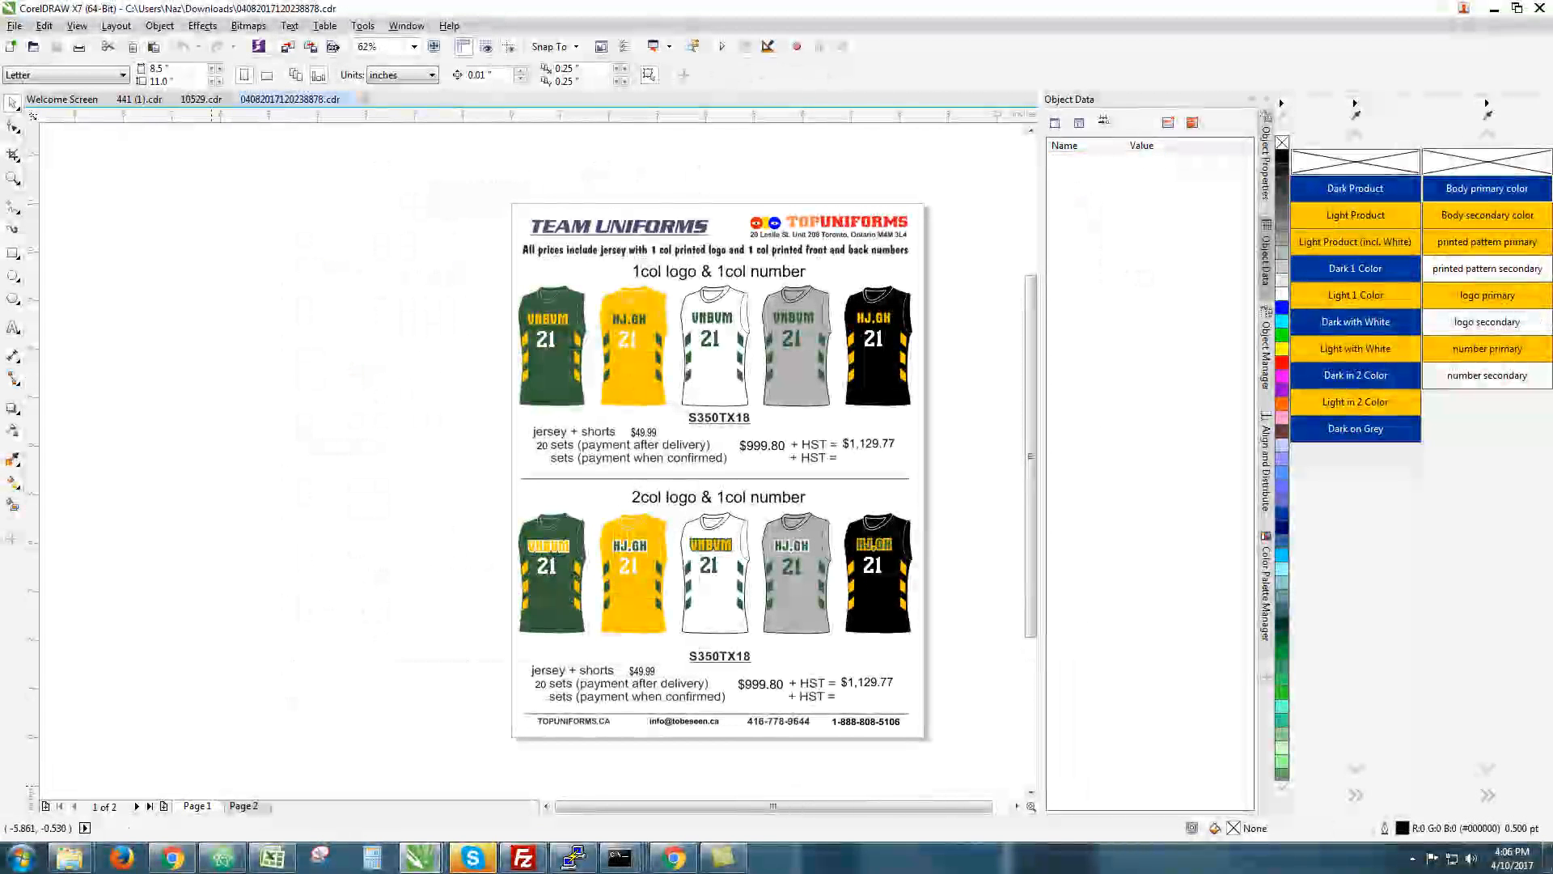
# Return to the browser's Logo Library and highlight its heading and item-count text
pyautogui.click(172, 858)
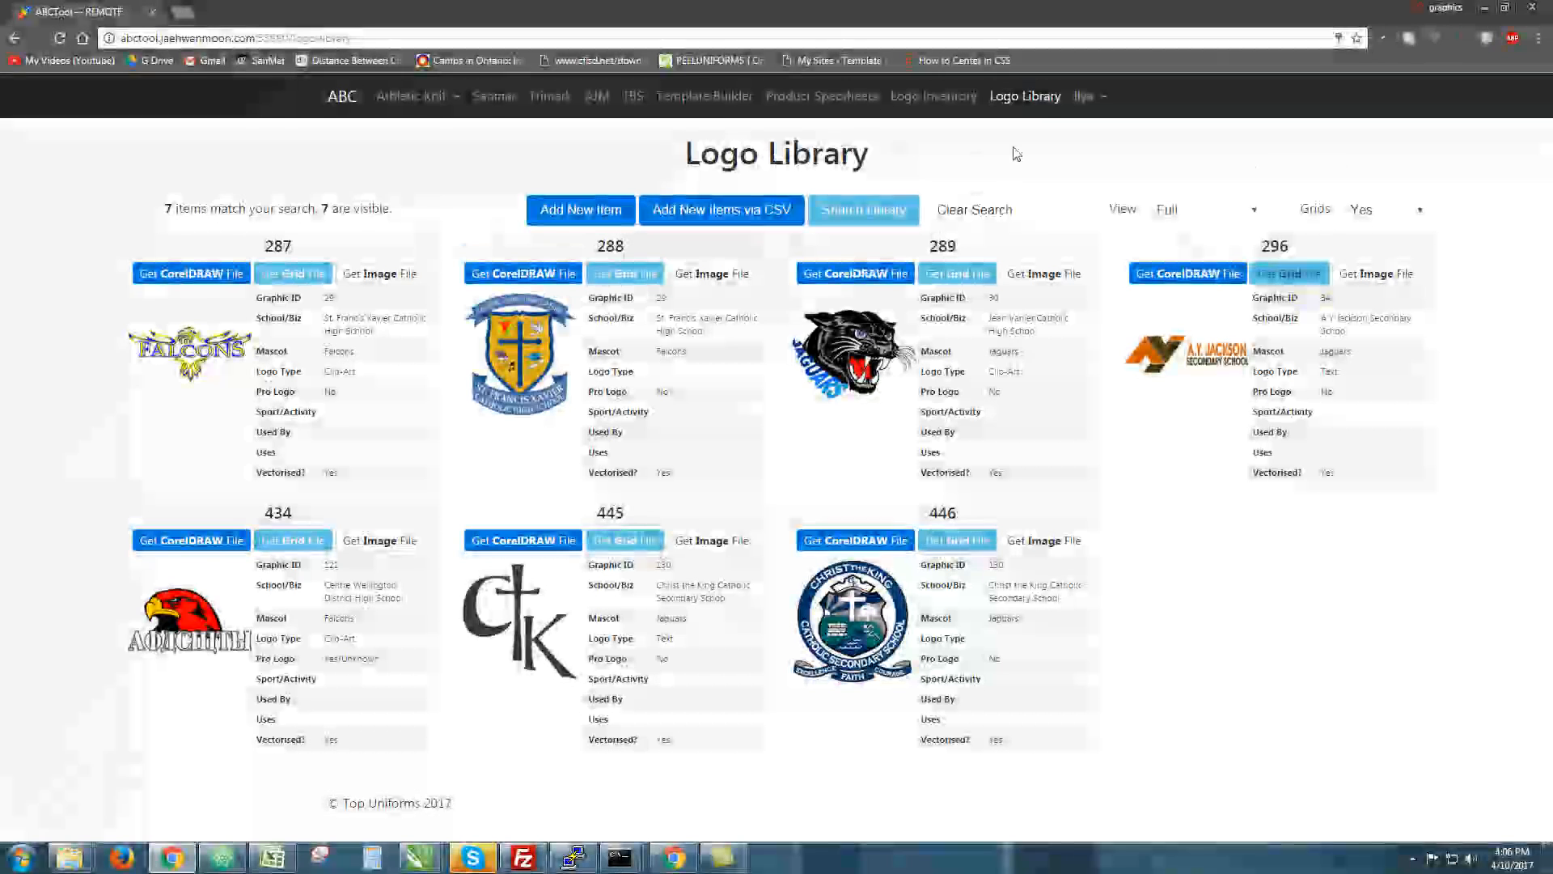
pyautogui.moveTo(890, 159); pyautogui.dragTo(688, 156)
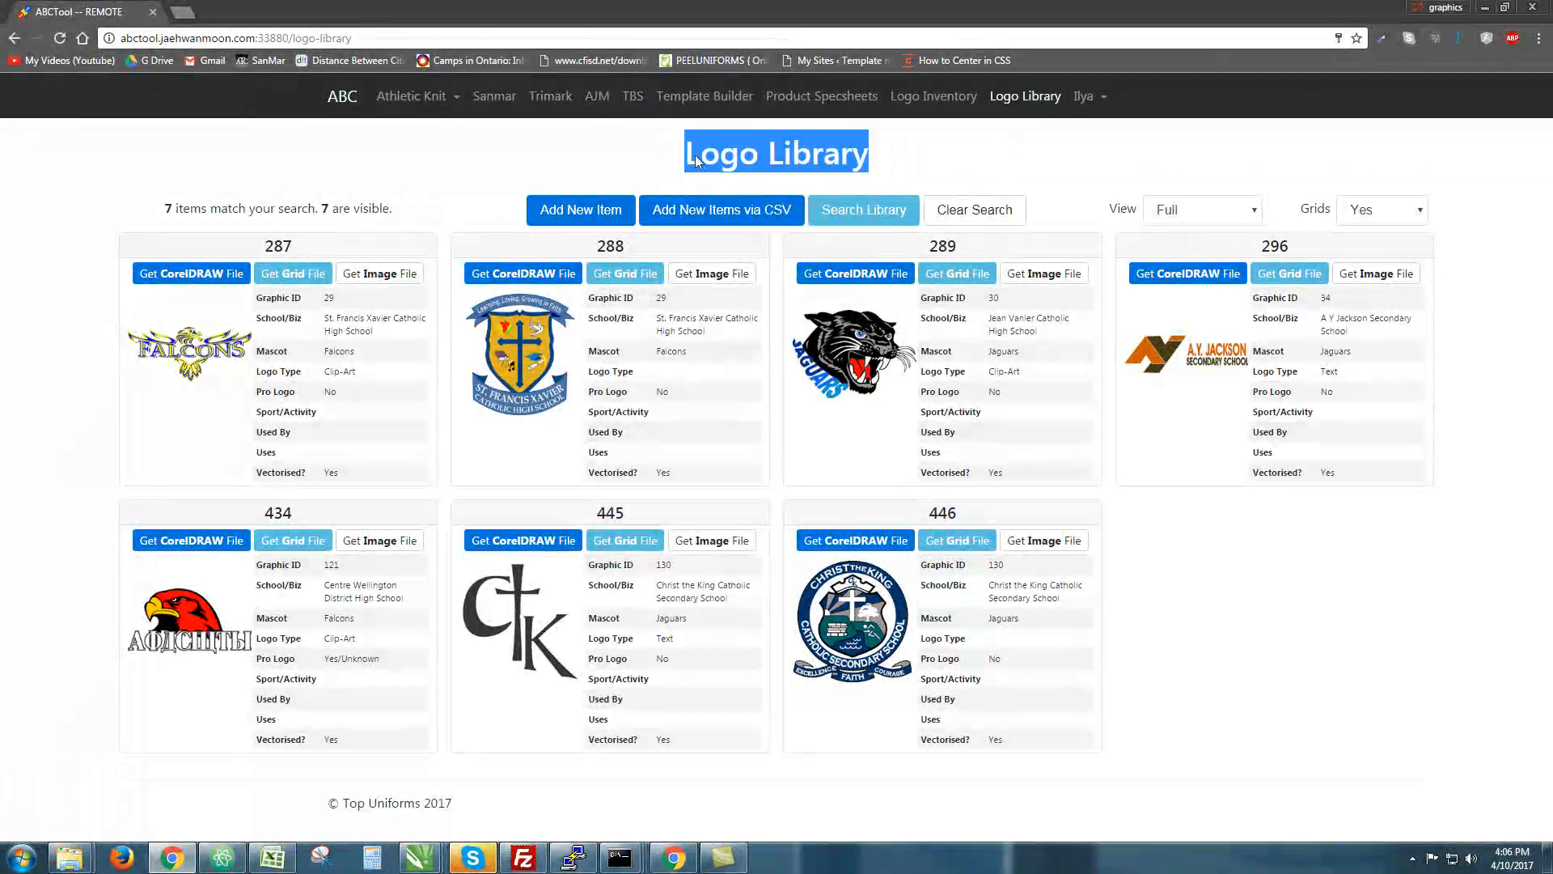
pyautogui.click(712, 172)
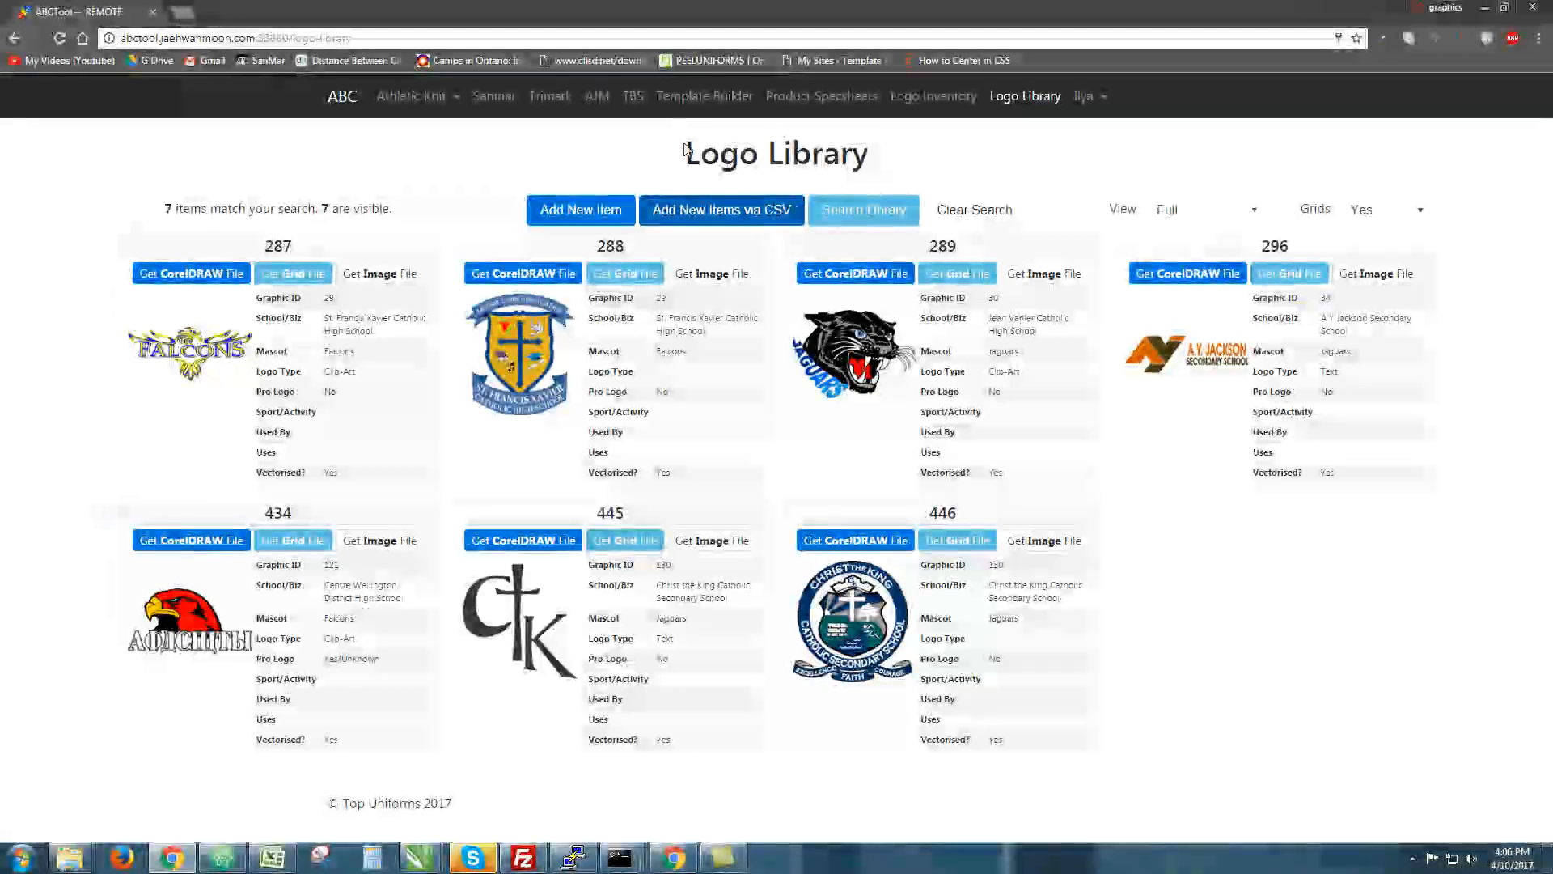
pyautogui.moveTo(557, 156); pyautogui.dragTo(881, 143)
pyautogui.tripleClick(904, 146)
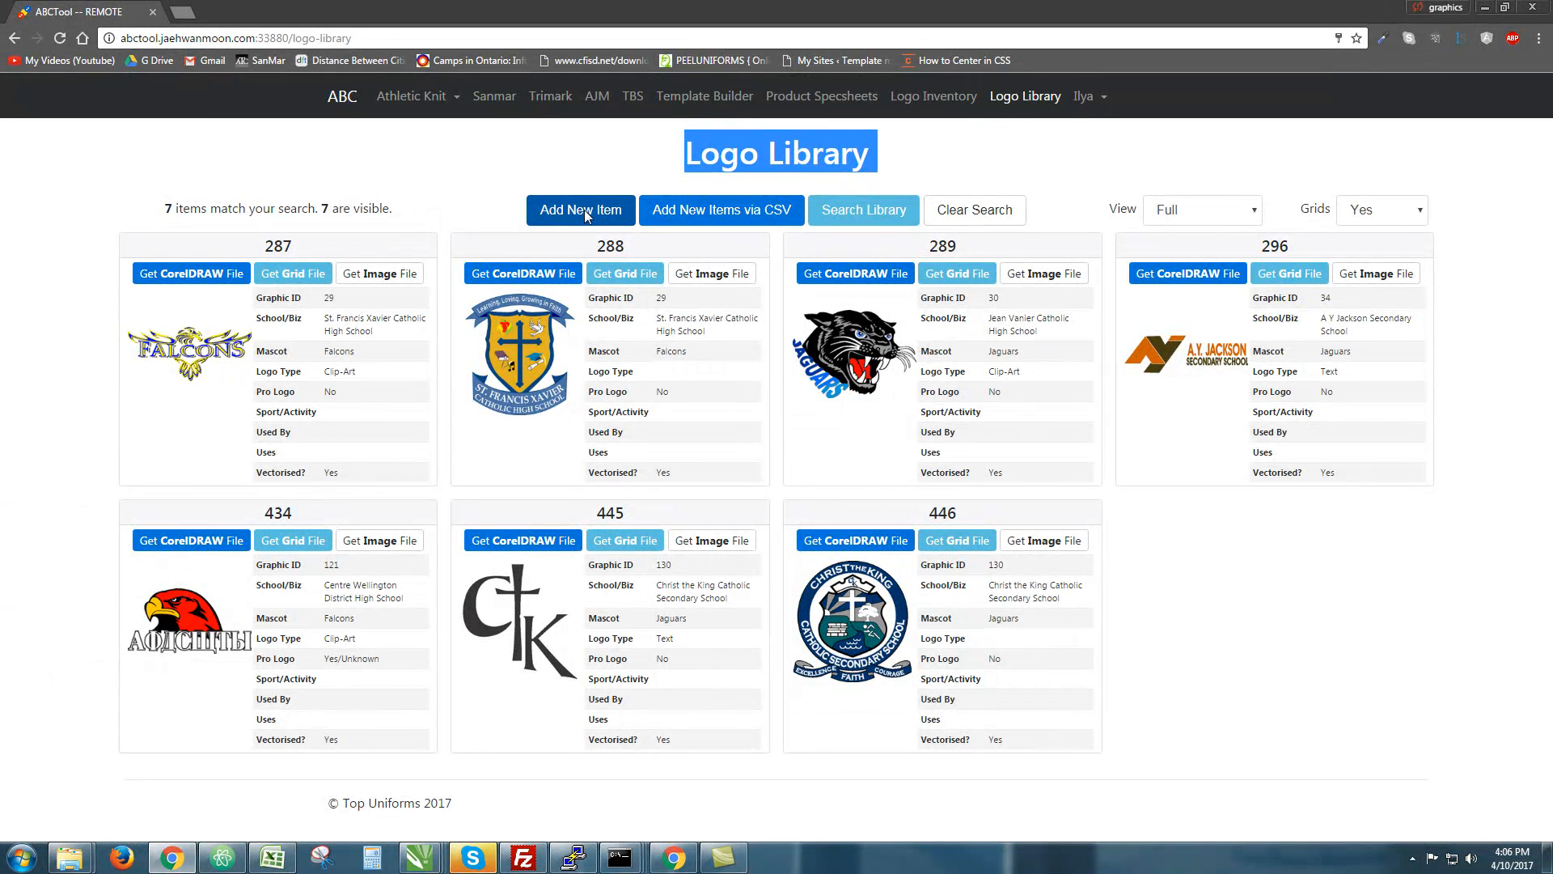
pyautogui.click(701, 186)
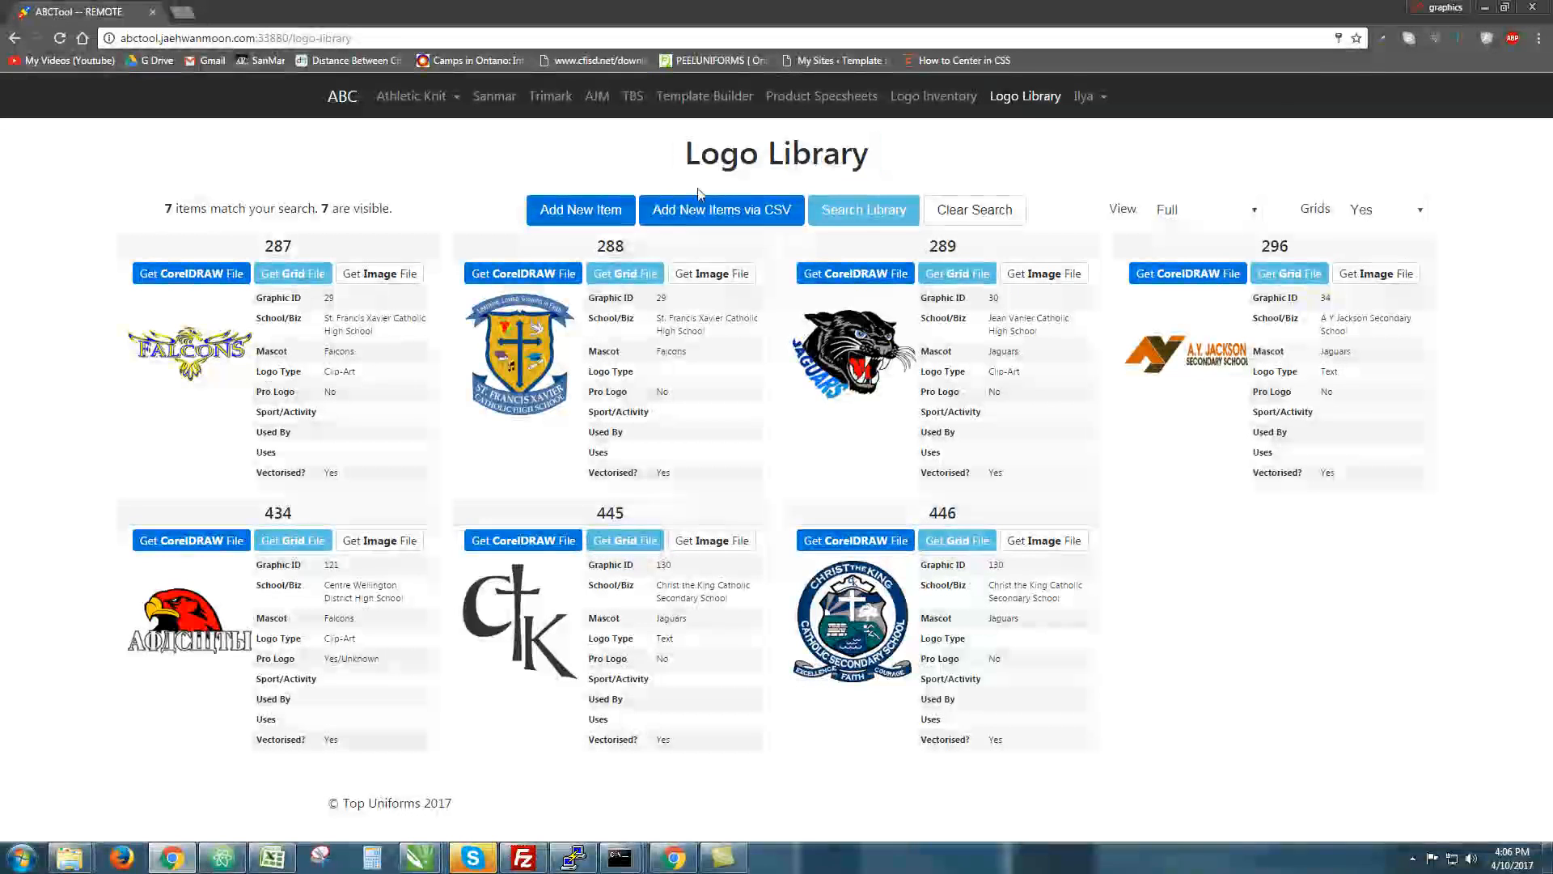
pyautogui.moveTo(638, 181); pyautogui.dragTo(802, 179)
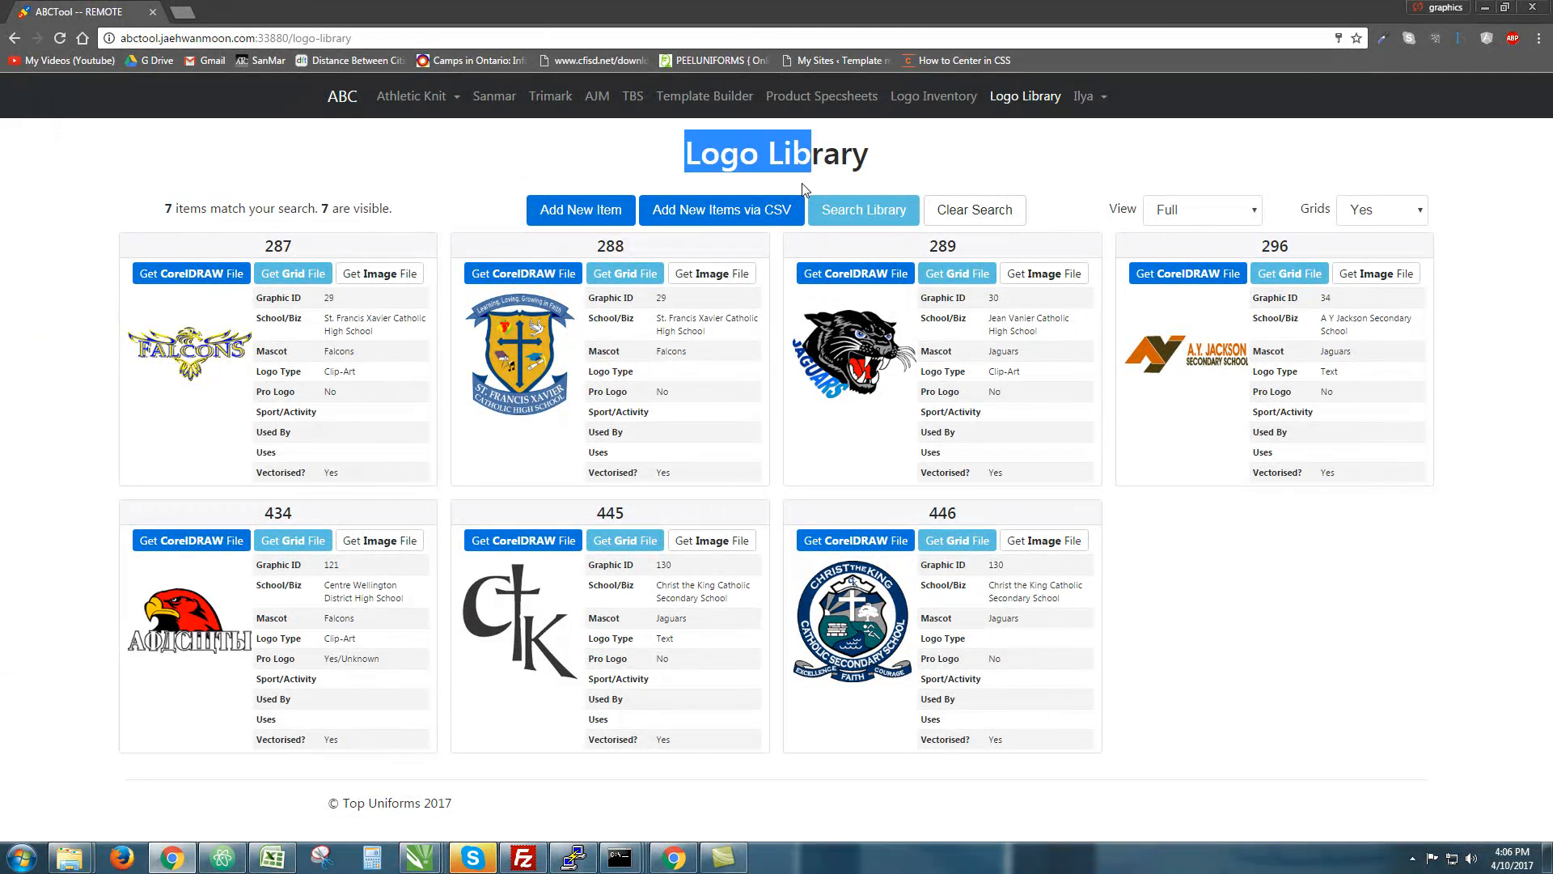
pyautogui.click(802, 180)
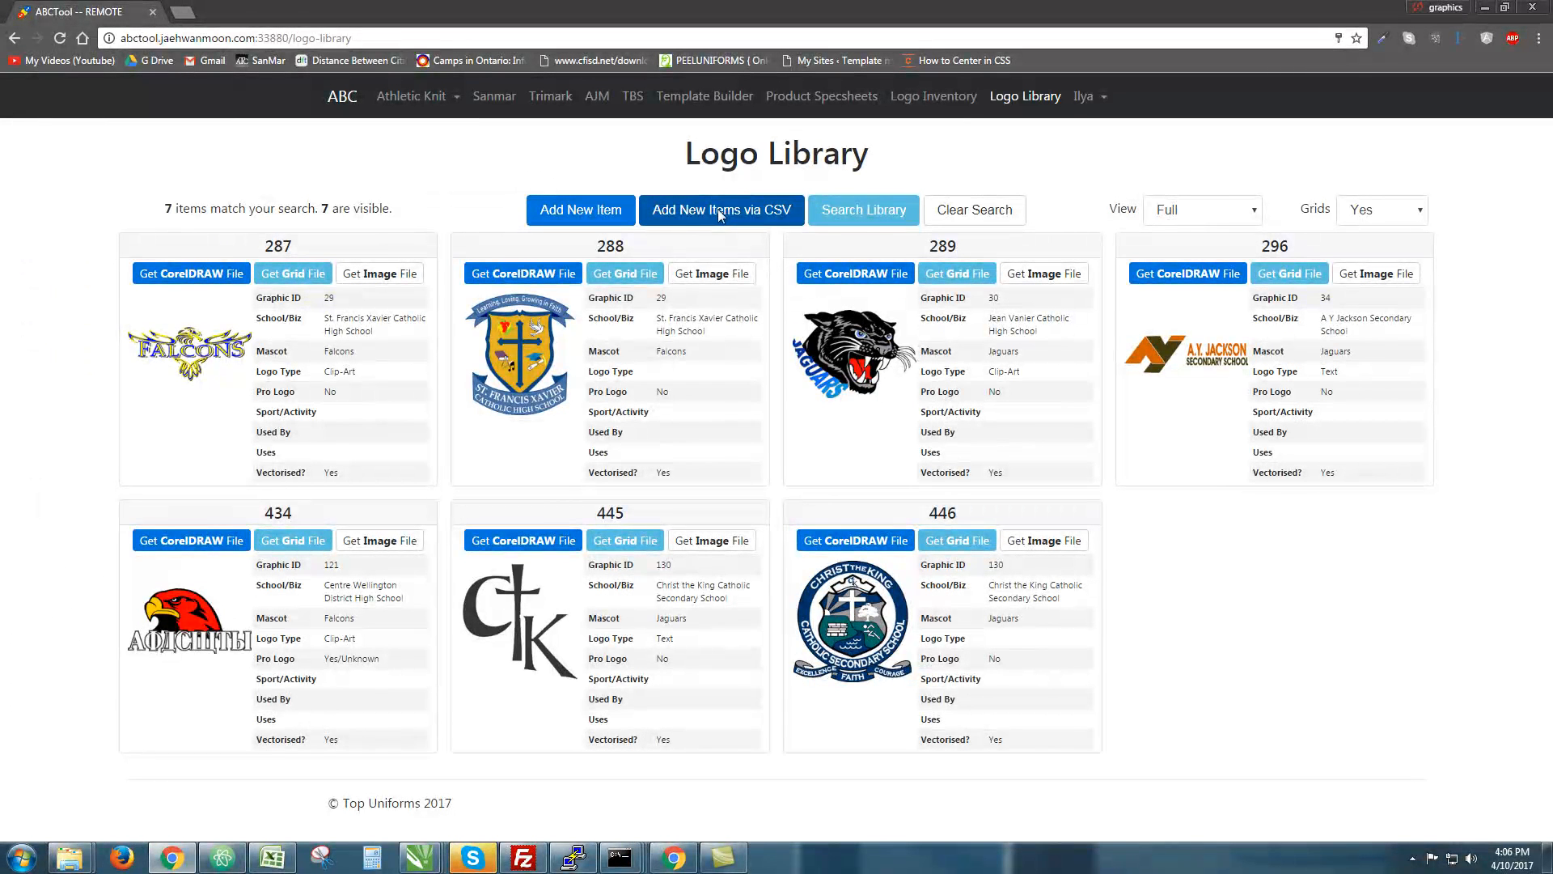
# Open the Add New Item form and look over its top row of labels
pyautogui.click(589, 212)
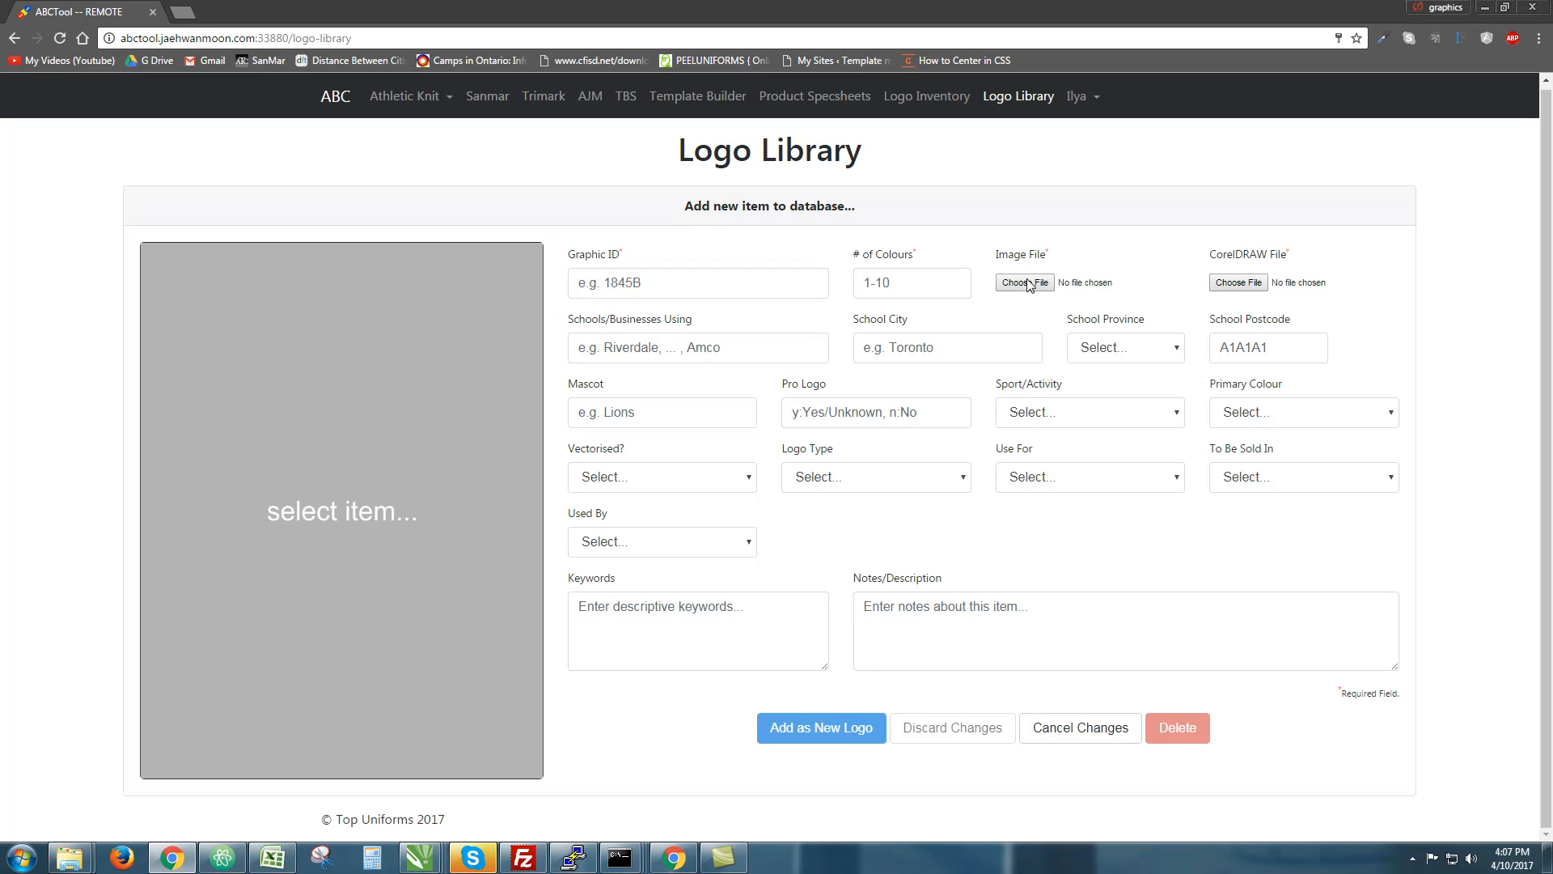
pyautogui.moveTo(567, 251); pyautogui.dragTo(1270, 305)
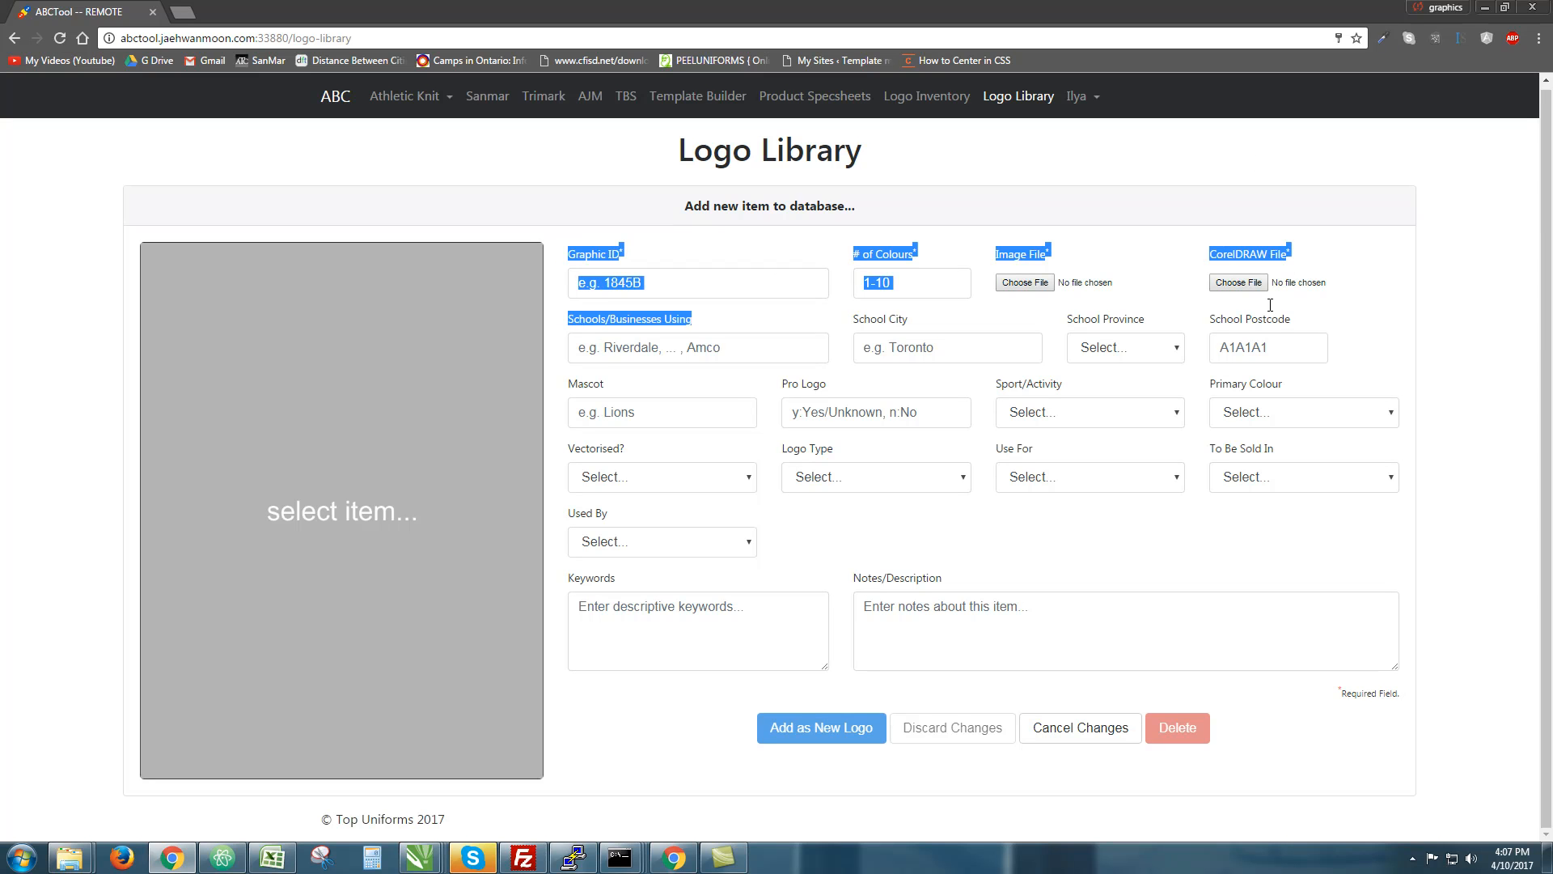
pyautogui.click(1285, 304)
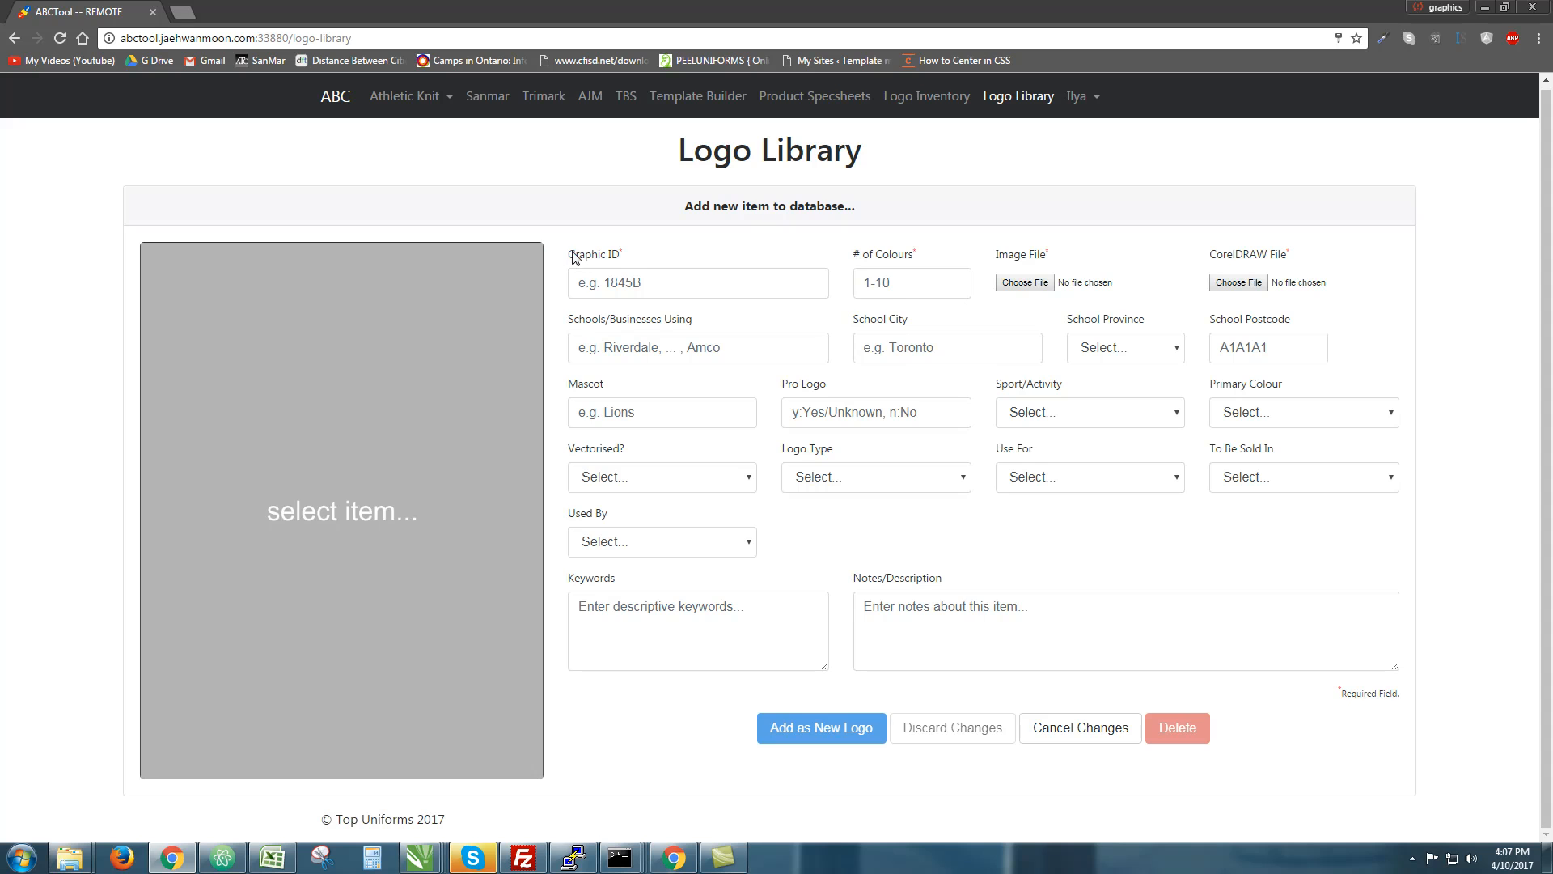
pyautogui.moveTo(564, 258); pyautogui.dragTo(890, 279)
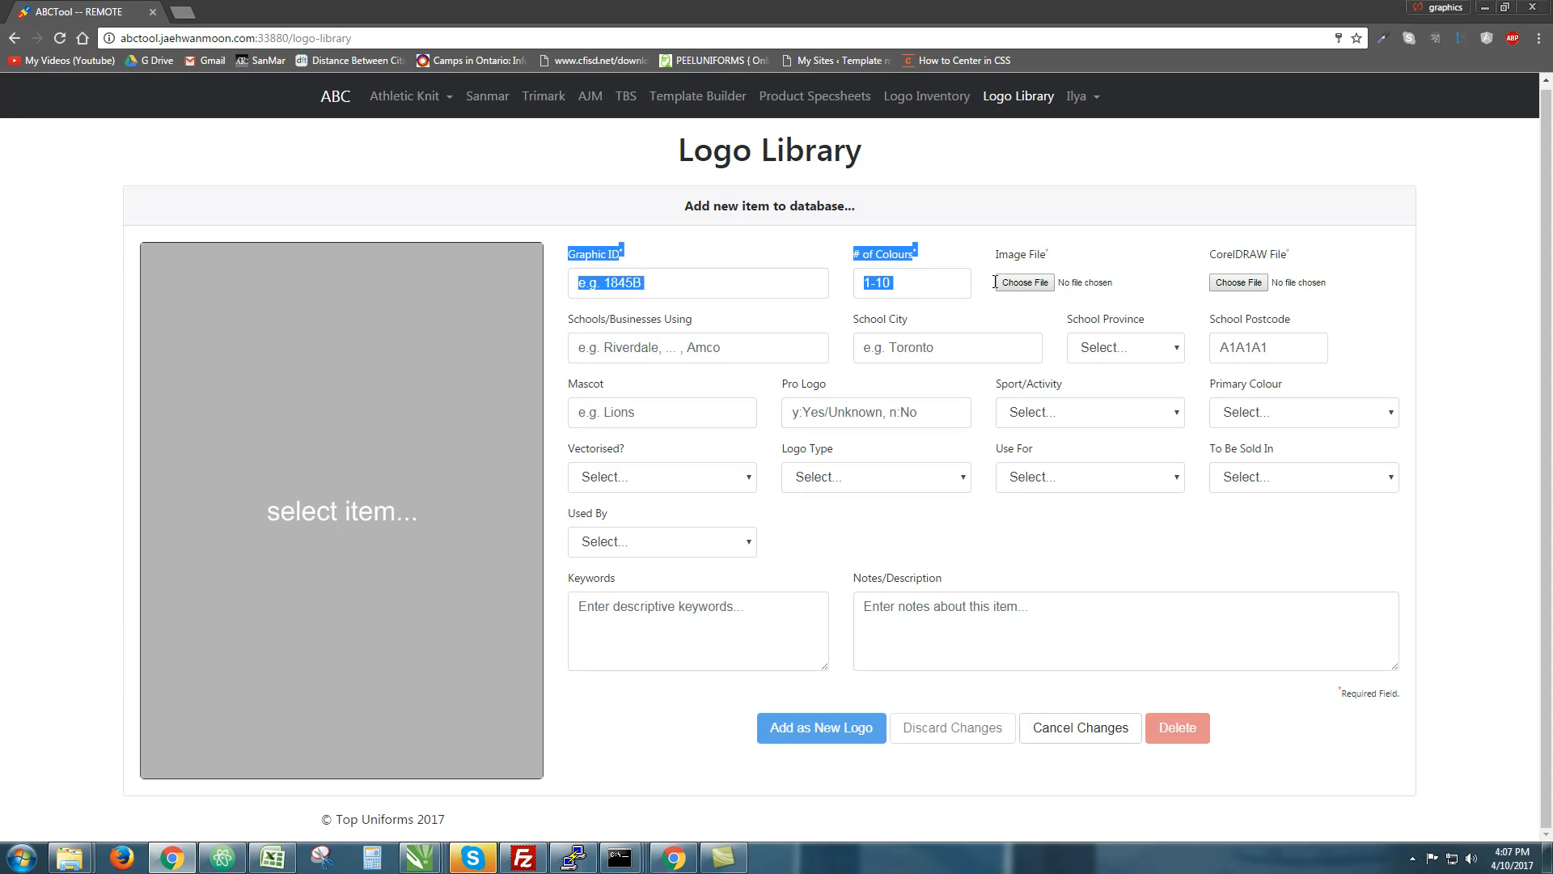
pyautogui.click(1053, 250)
pyautogui.moveTo(1053, 250); pyautogui.dragTo(1047, 256)
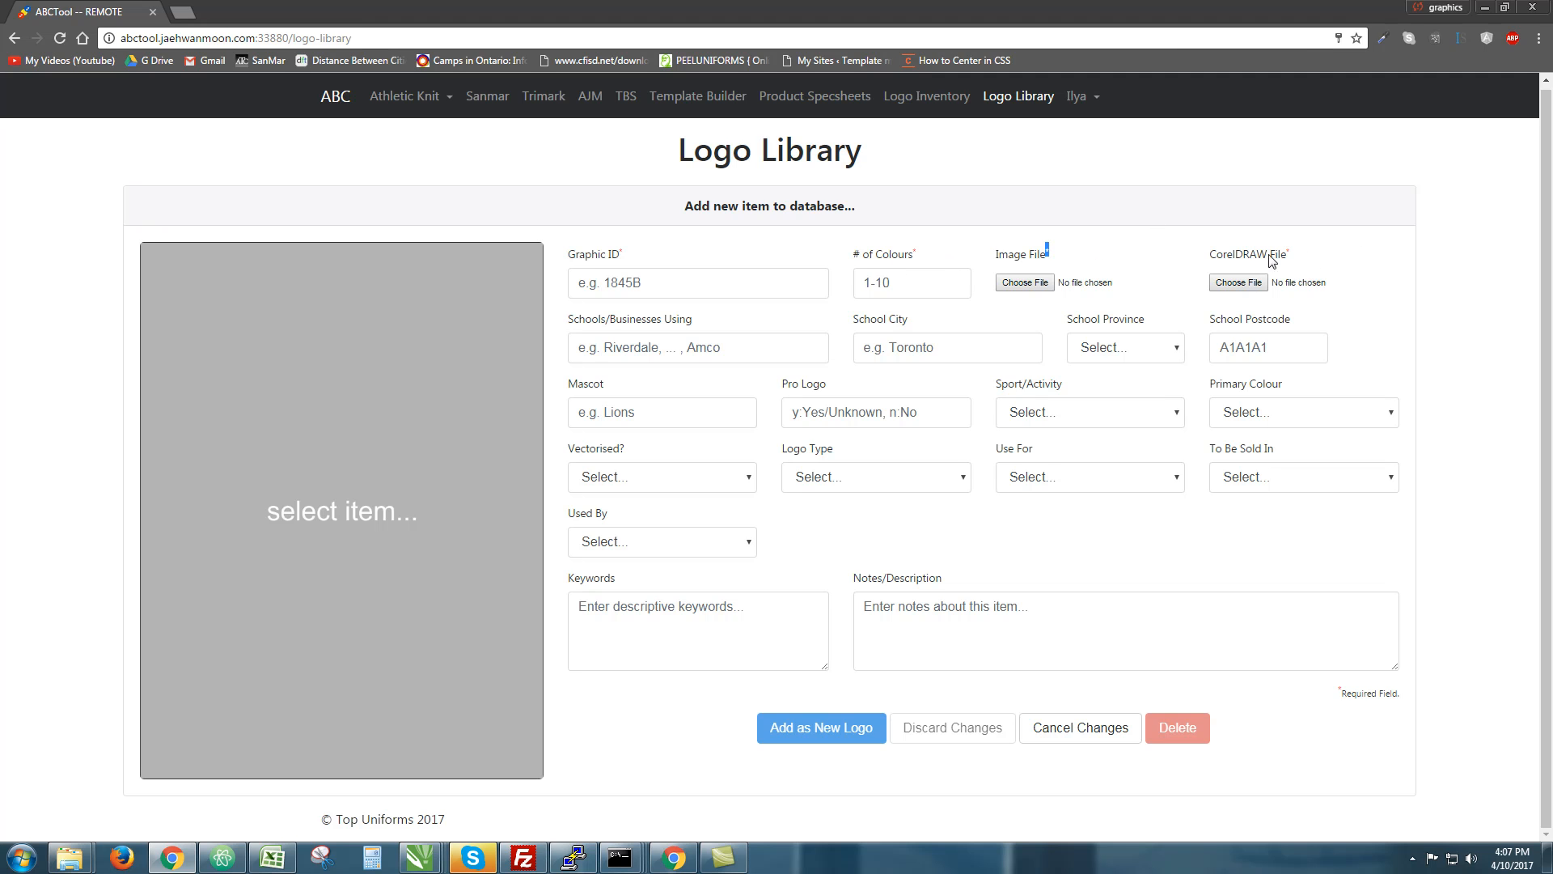
pyautogui.click(635, 250)
pyautogui.moveTo(734, 249); pyautogui.dragTo(1293, 300)
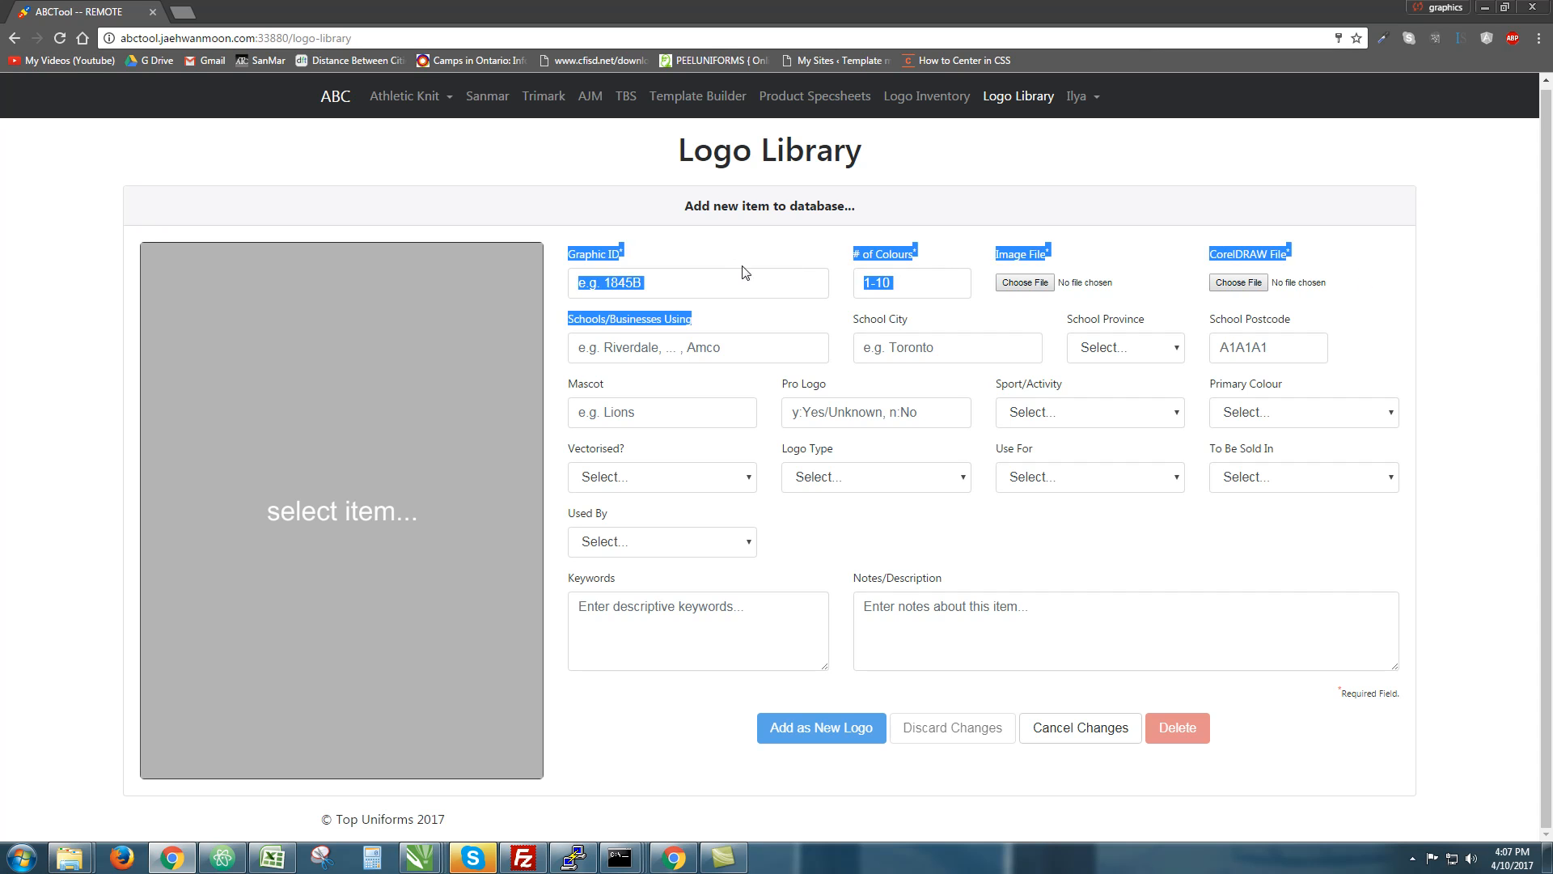
pyautogui.click(713, 275)
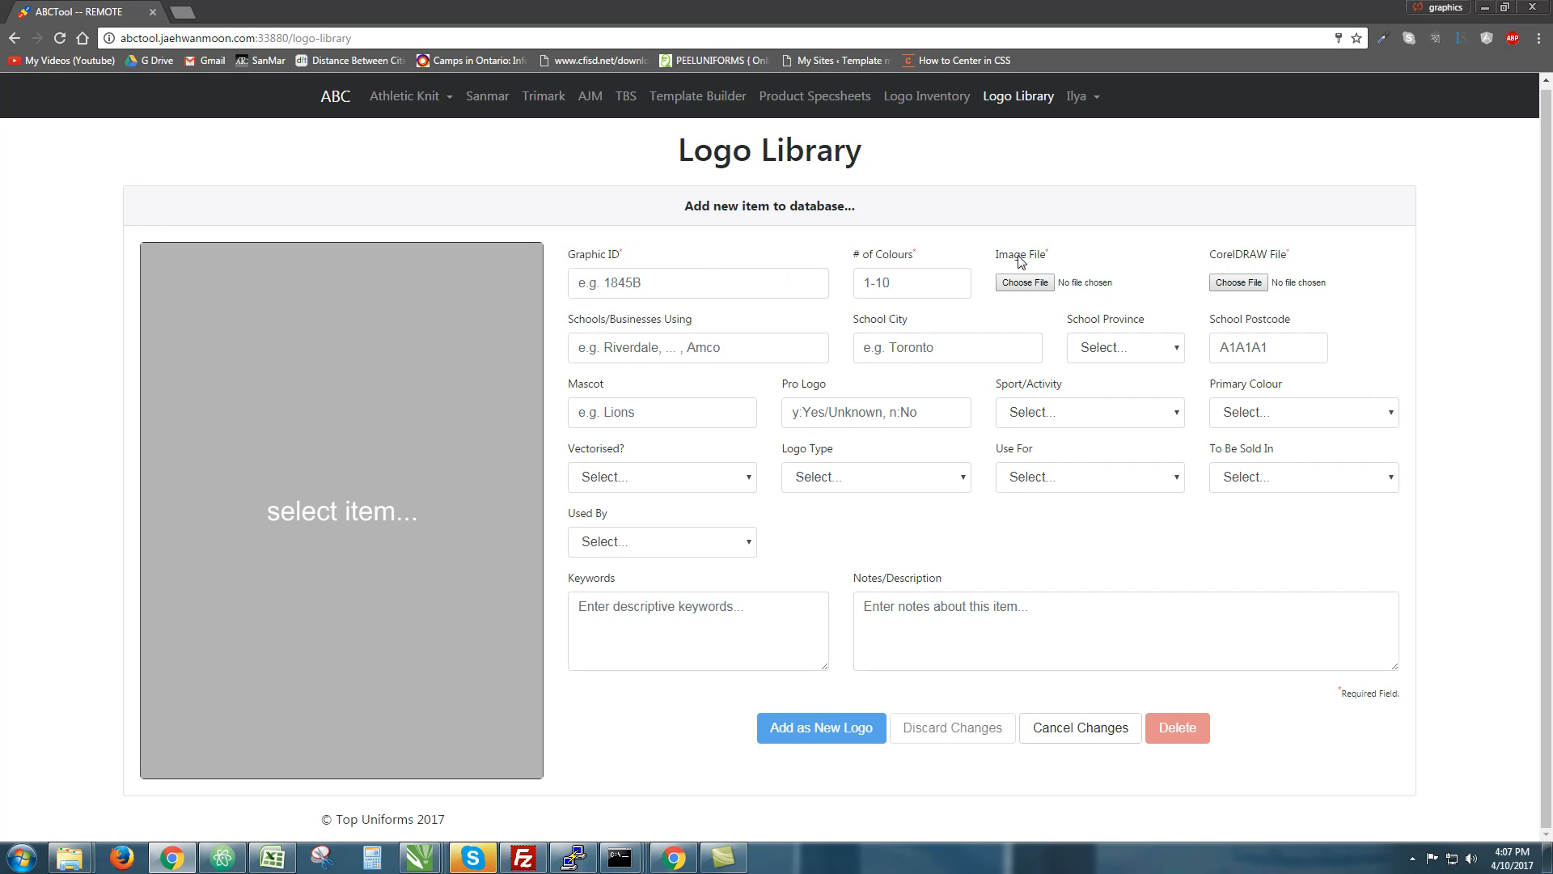
# Place the caret in the # of Colours and Graphic ID fields, then preview the folder windows
pyautogui.click(894, 279)
pyautogui.click(670, 287)
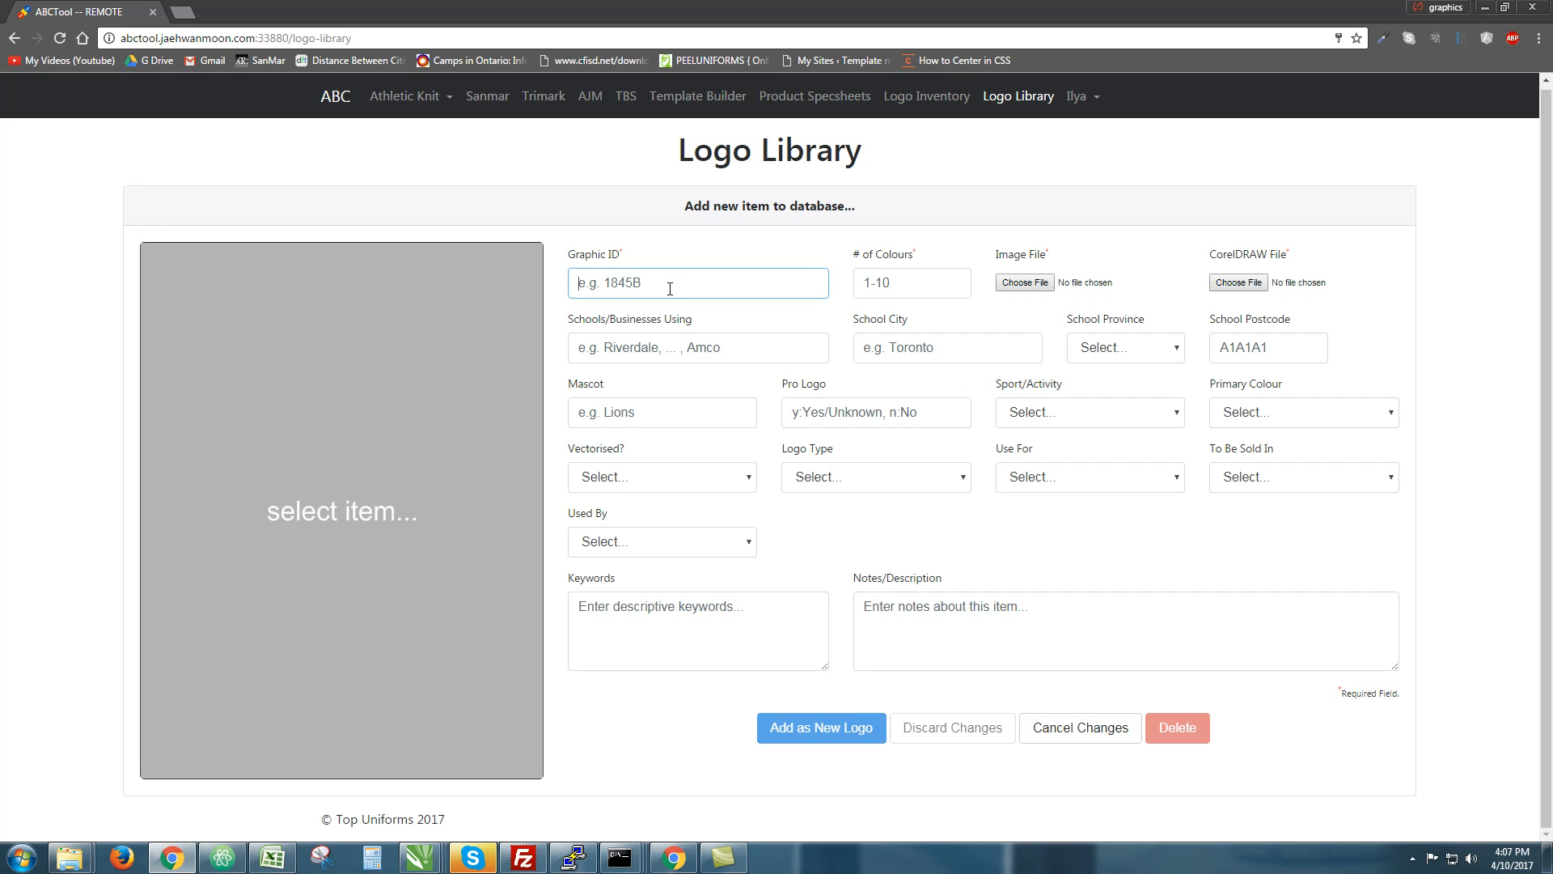
pyautogui.moveTo(625, 255); pyautogui.dragTo(571, 255)
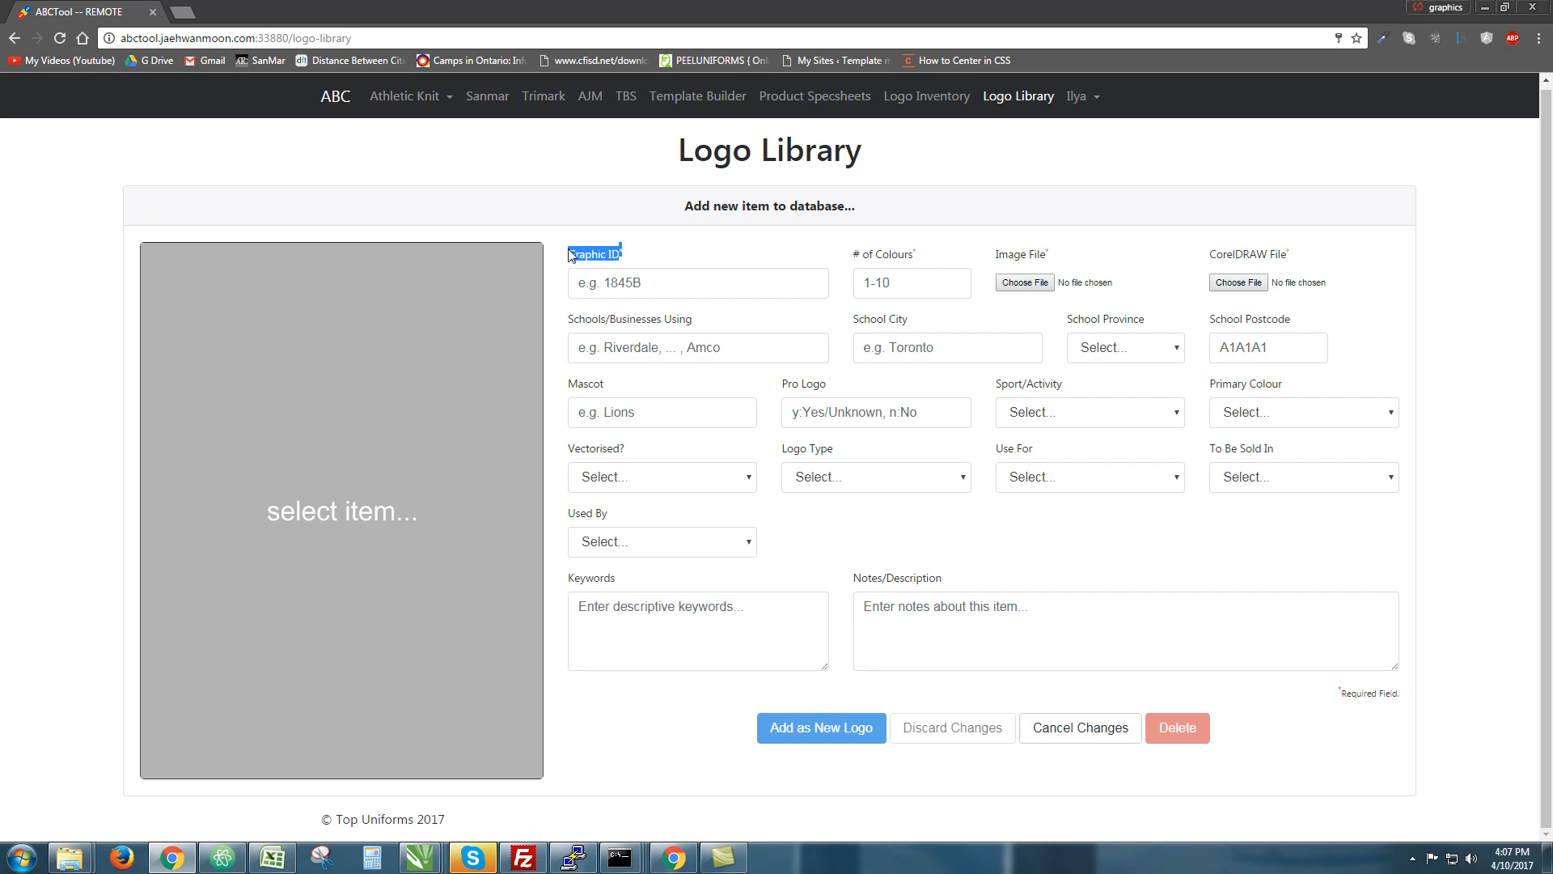
pyautogui.click(616, 292)
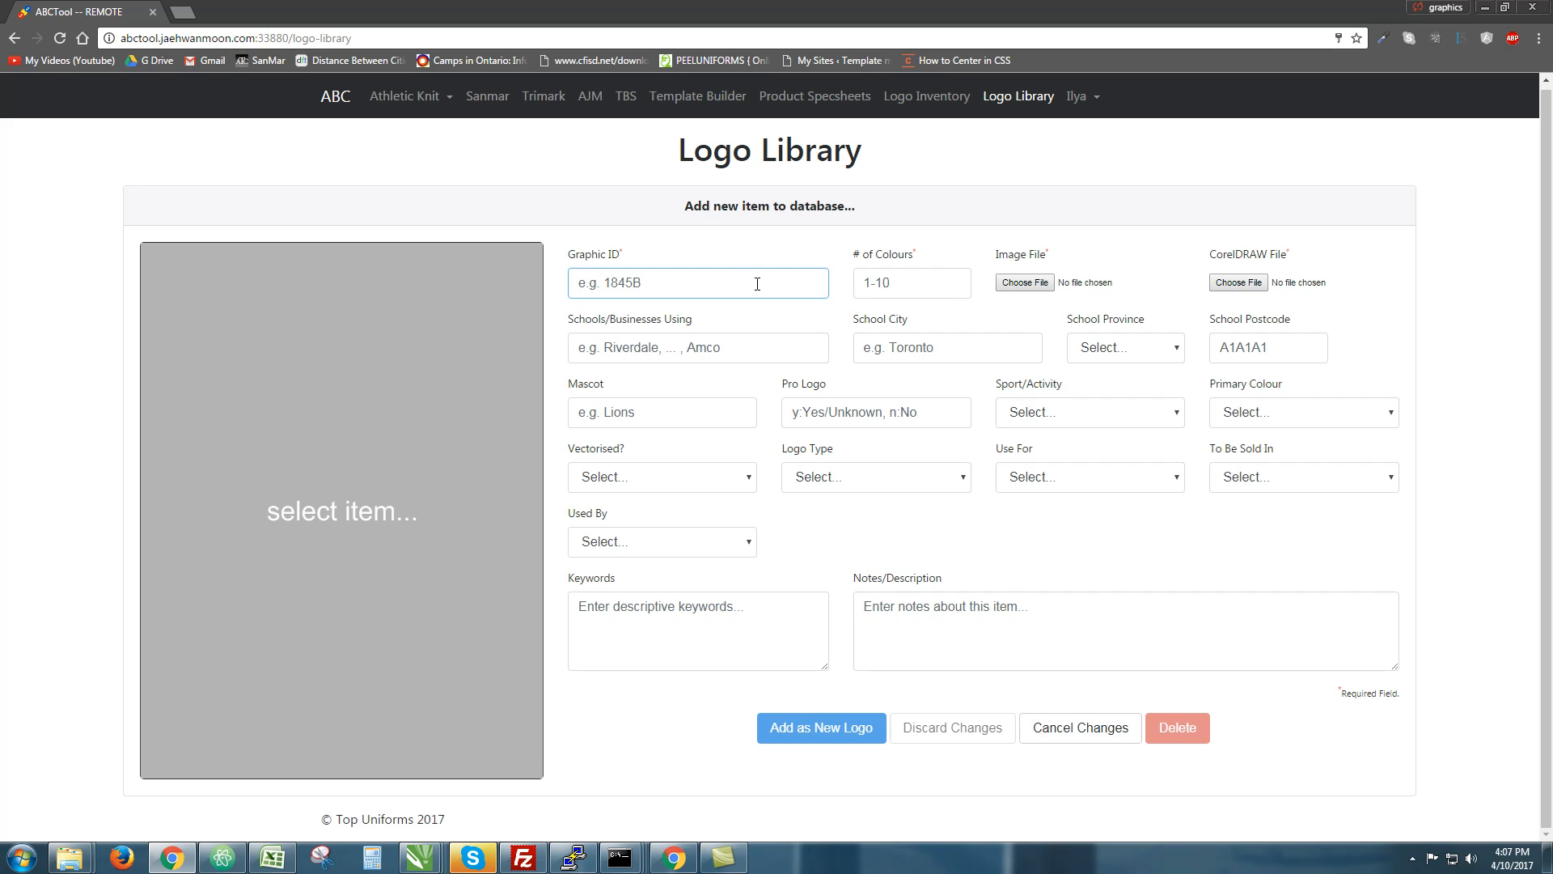
pyautogui.click(90, 864)
# Show the Ruby files folder and move it aside, then focus Graphic ID and switch back
pyautogui.click(244, 790)
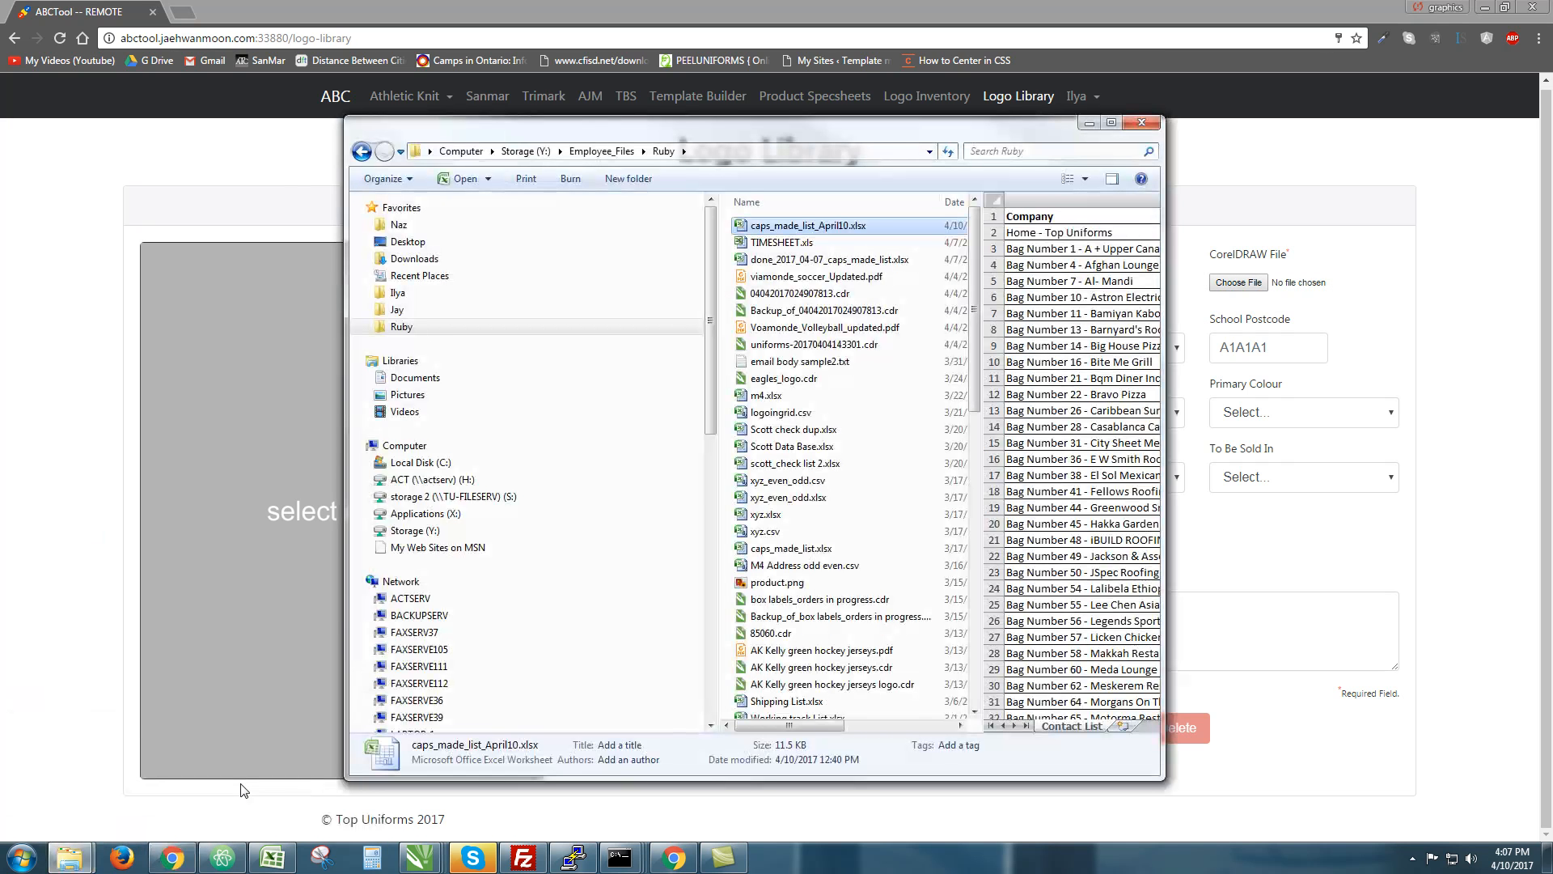
pyautogui.moveTo(520, 134); pyautogui.dragTo(0, 138)
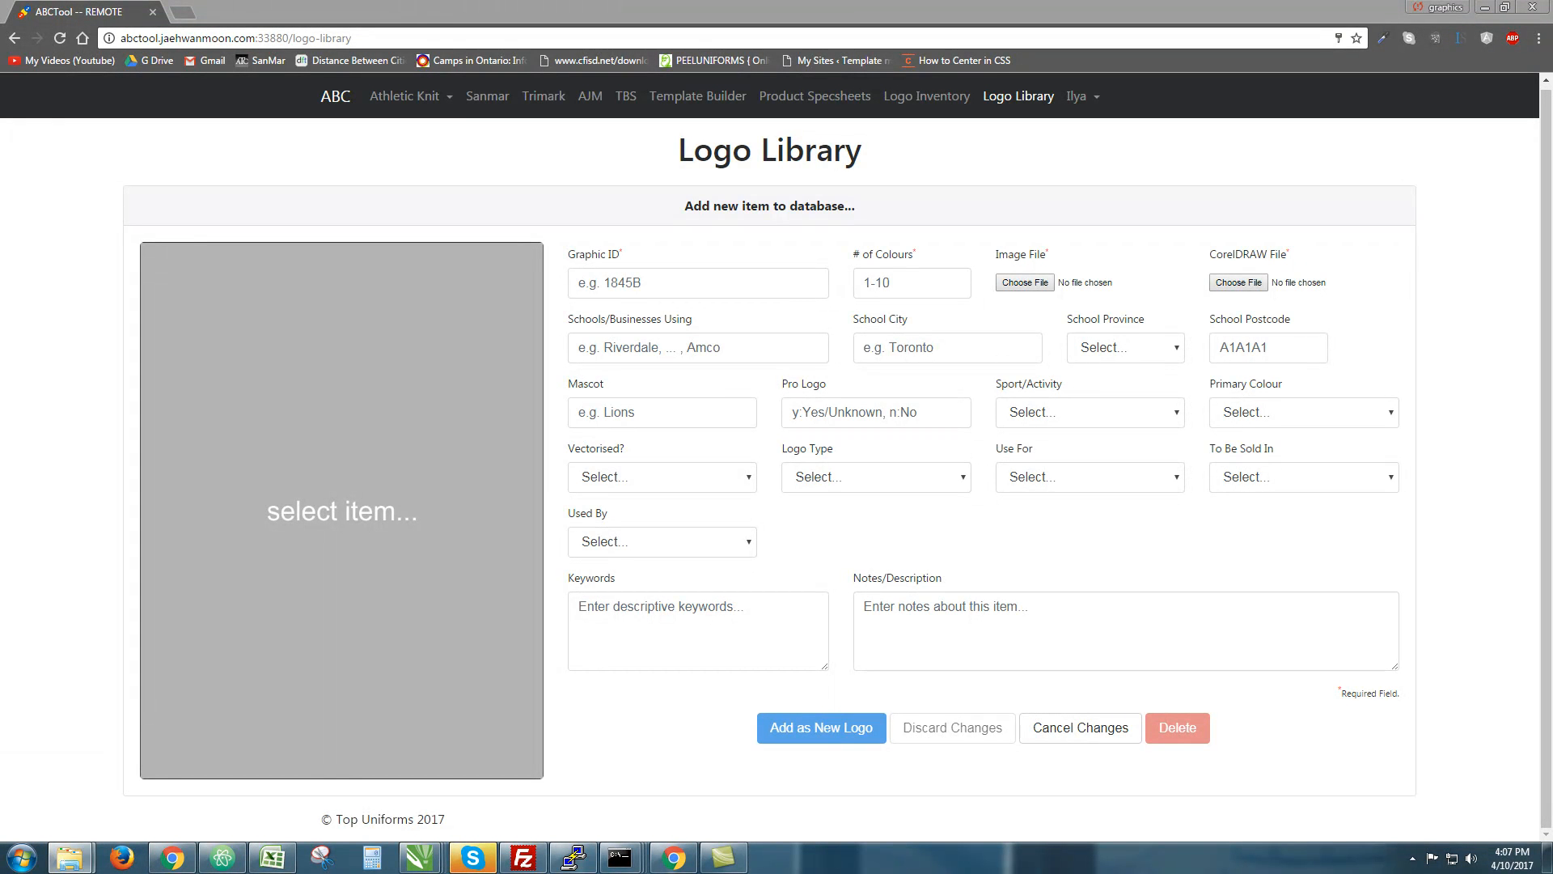
pyautogui.click(793, 273)
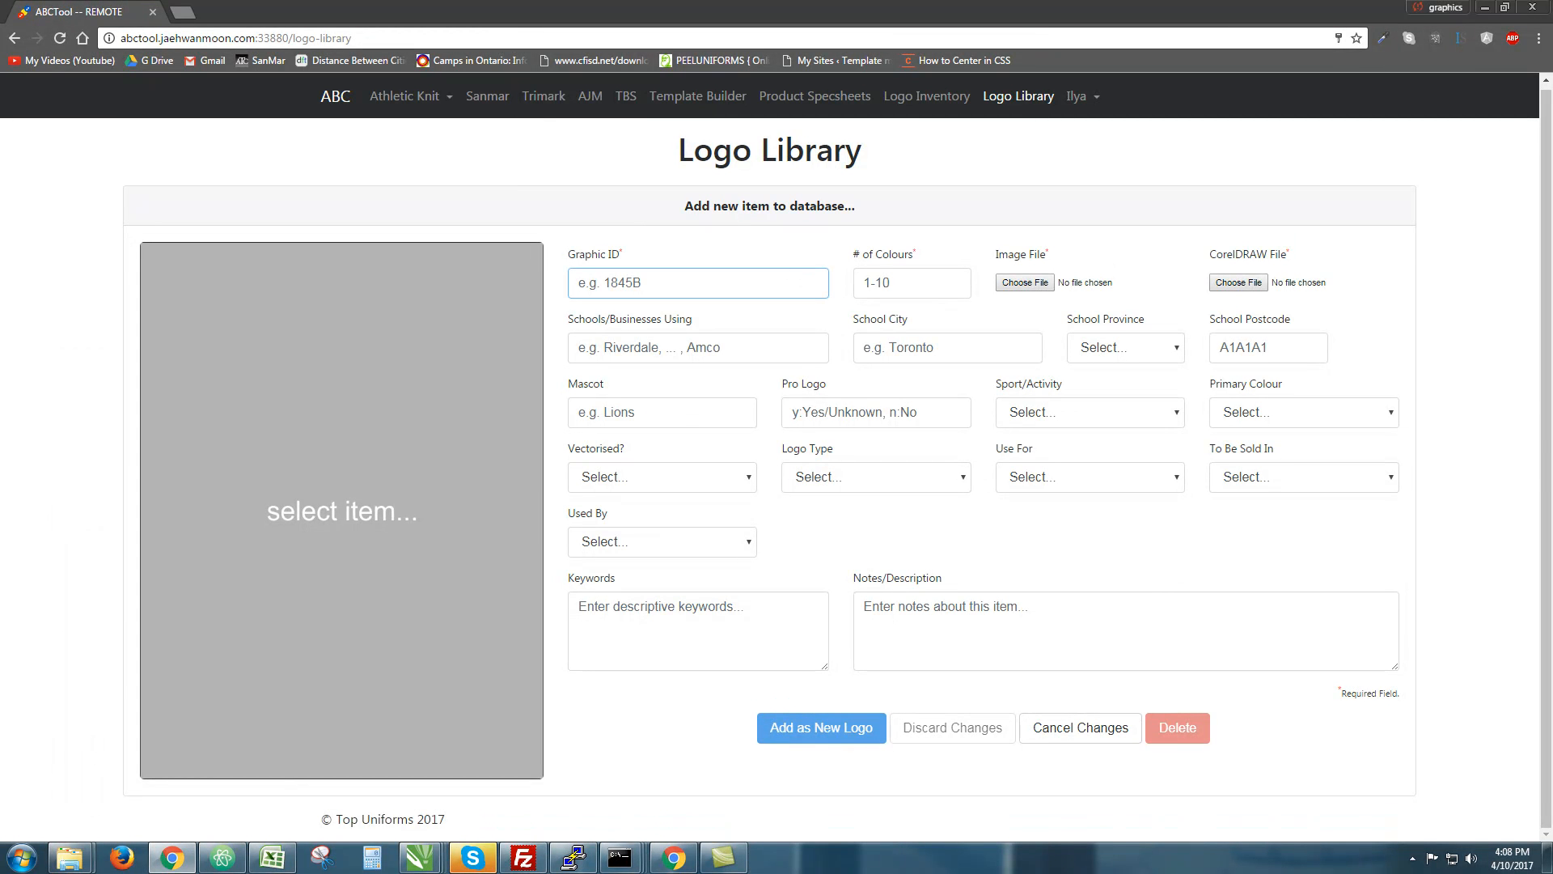
pyautogui.hotkey('alt', 'Tab')
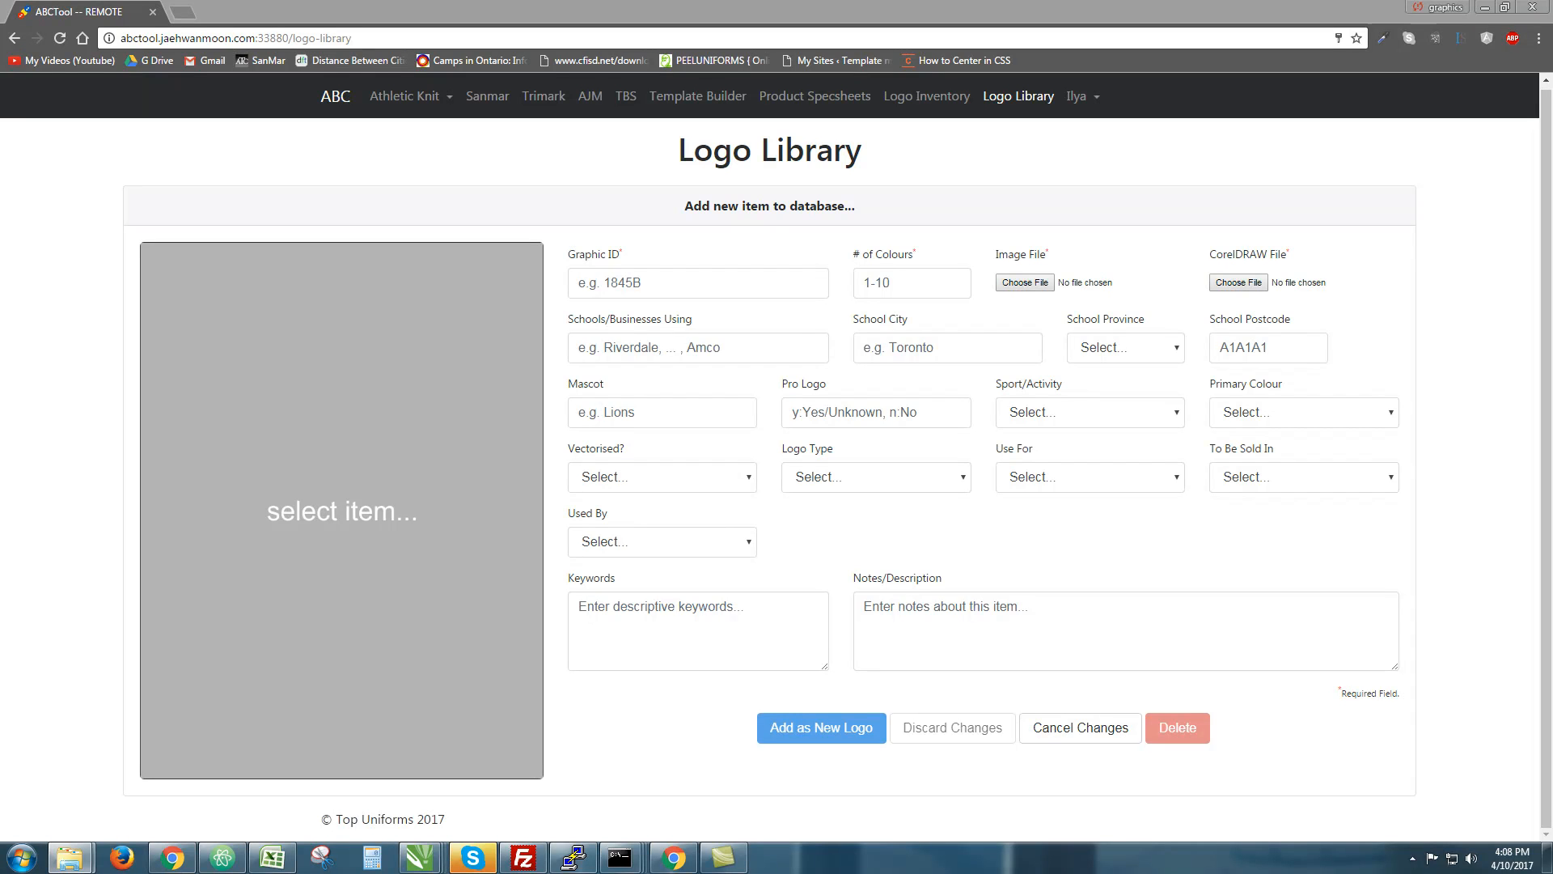
# Cancel the new item and turn off the grid-file filter in the library
pyautogui.click(1088, 724)
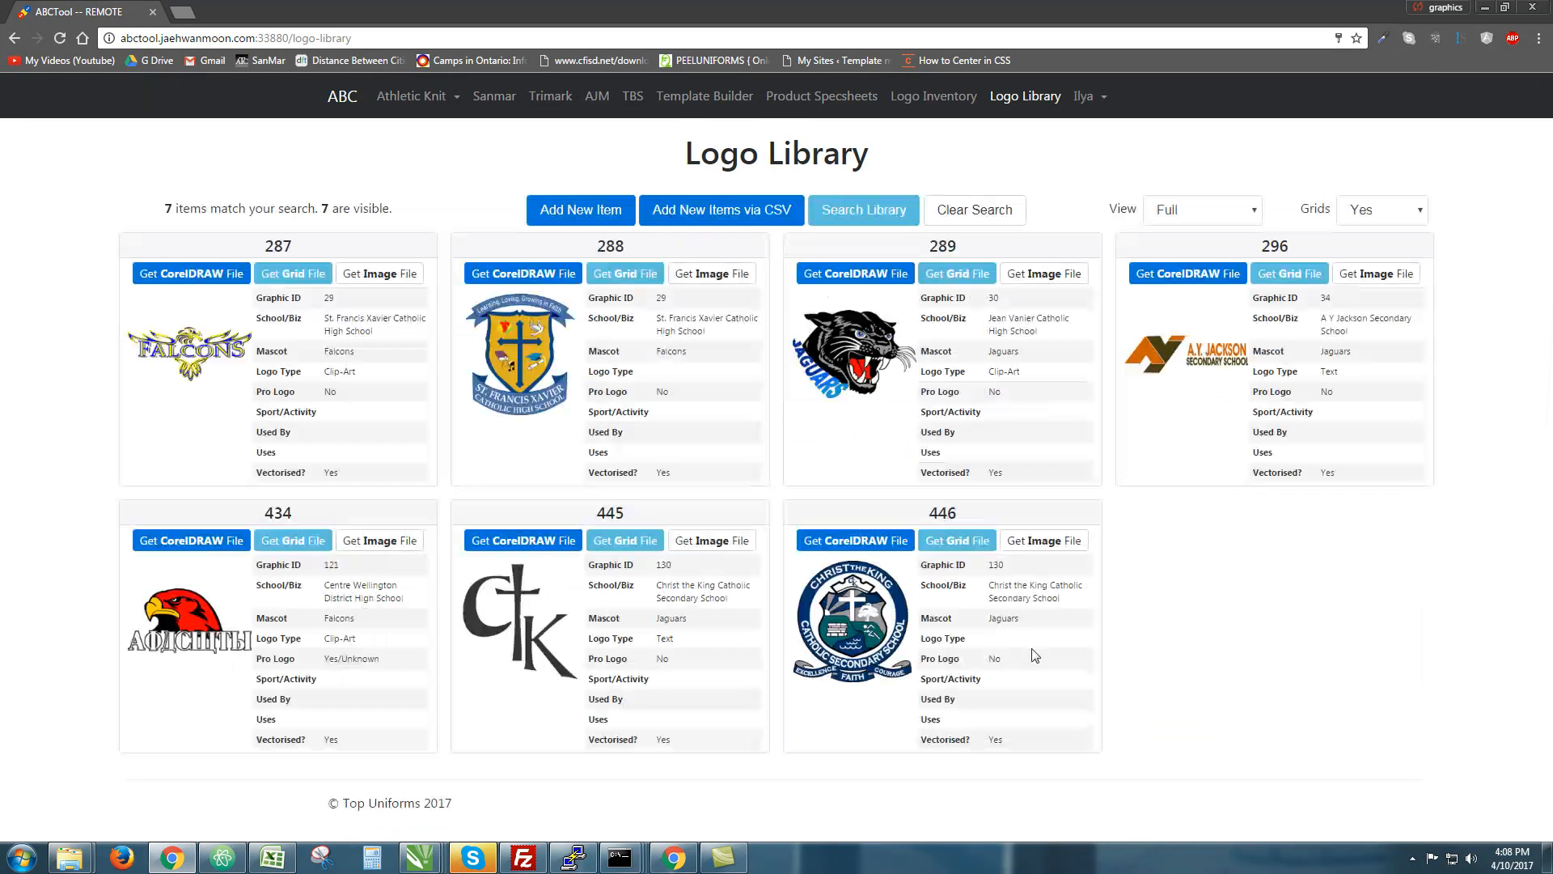
pyautogui.click(1382, 210)
pyautogui.click(1368, 250)
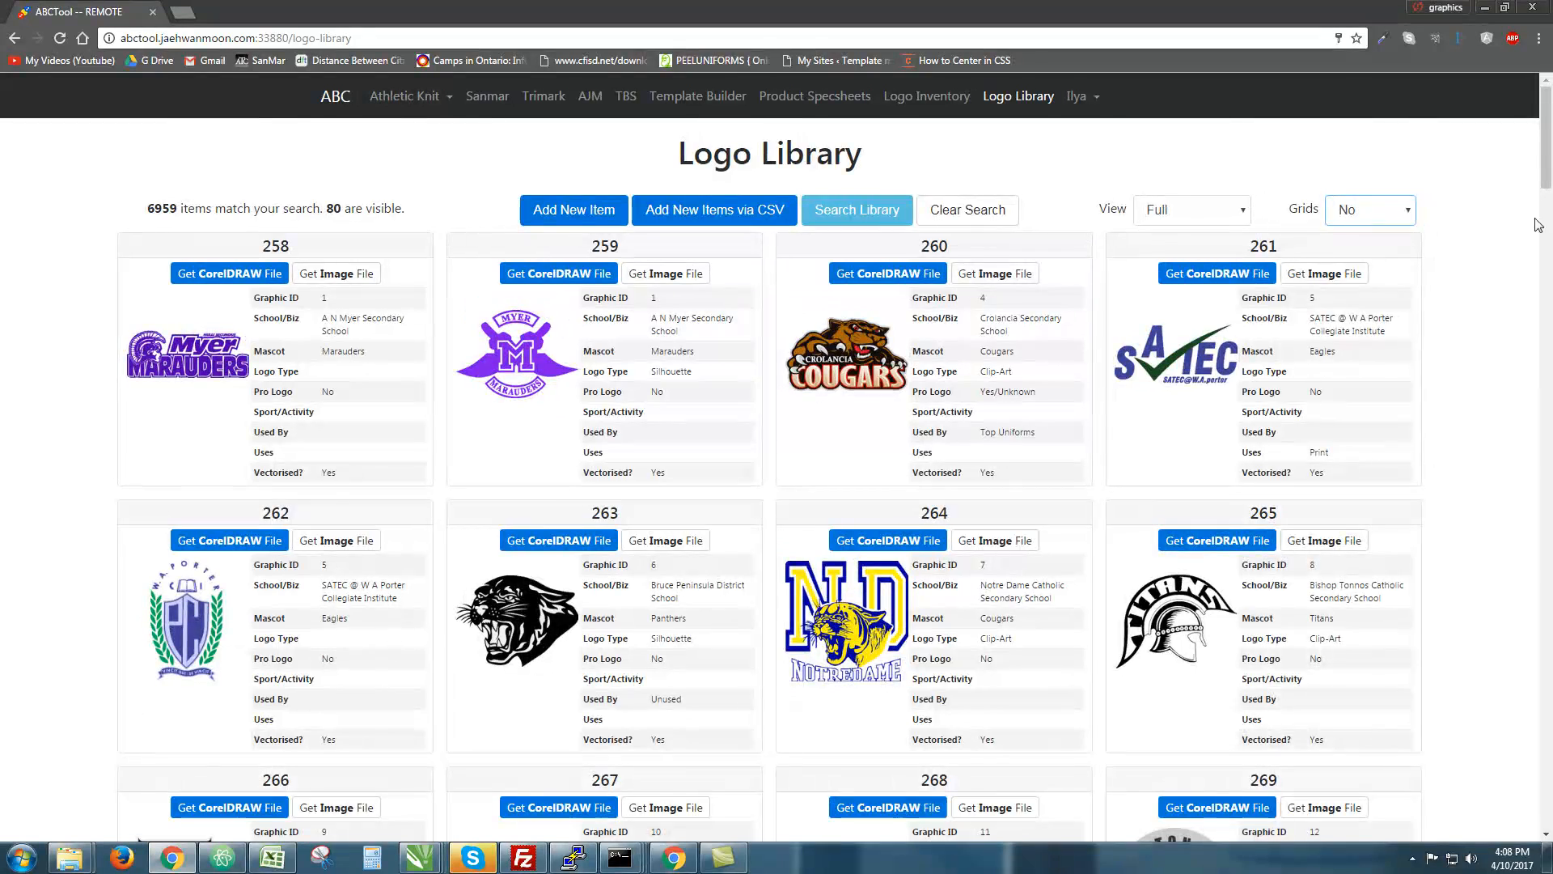
pyautogui.scroll(-15, 1481, 424)
pyautogui.scroll(-20, 1482, 425)
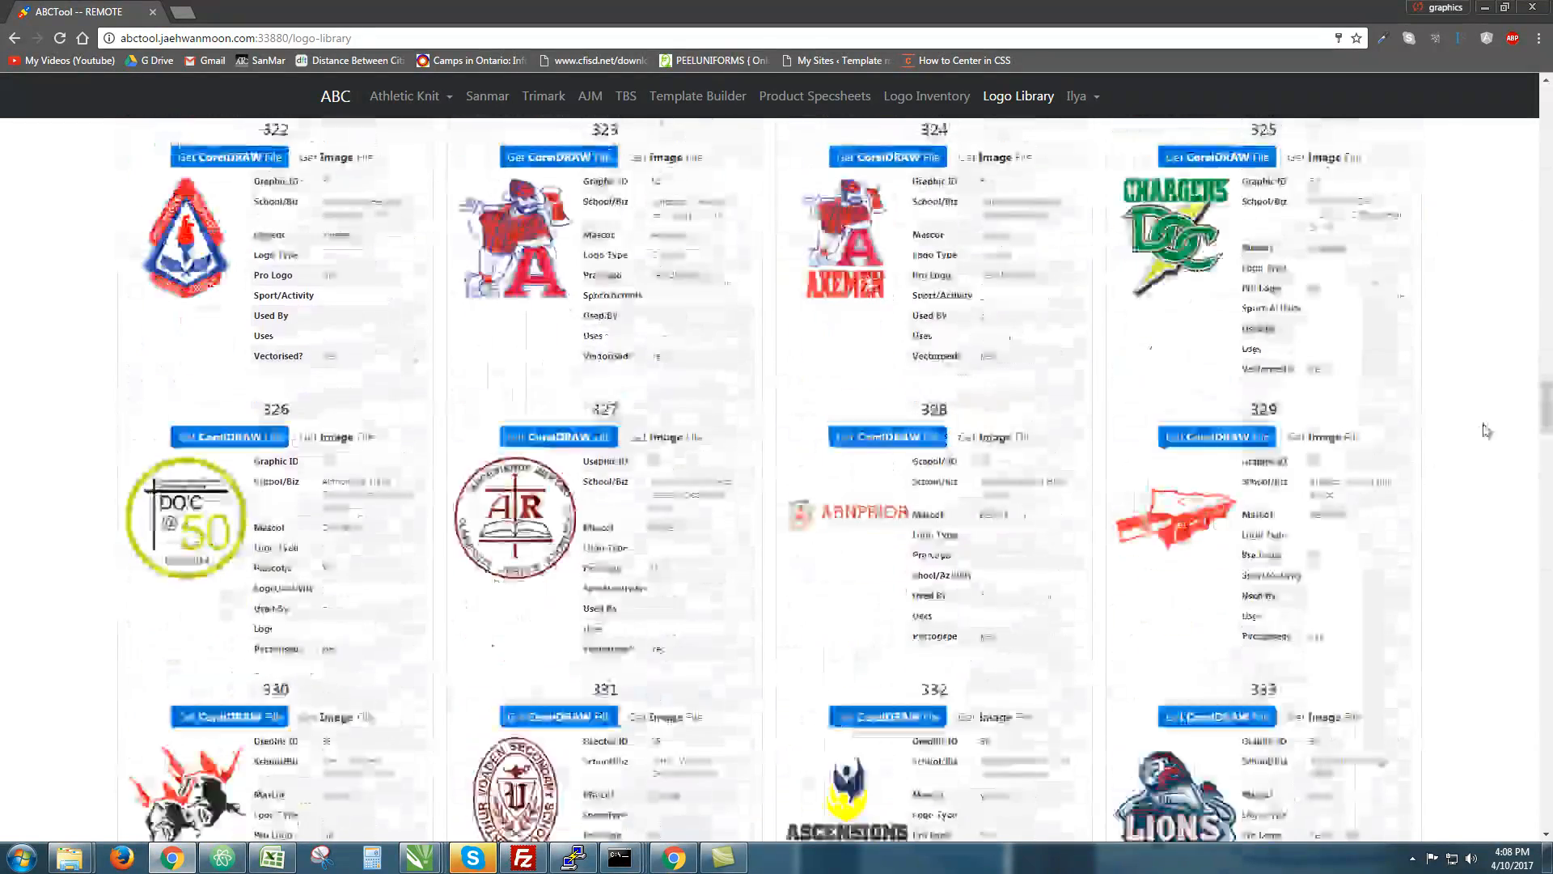
pyautogui.scroll(10, 1485, 429)
pyautogui.scroll(20, 1487, 435)
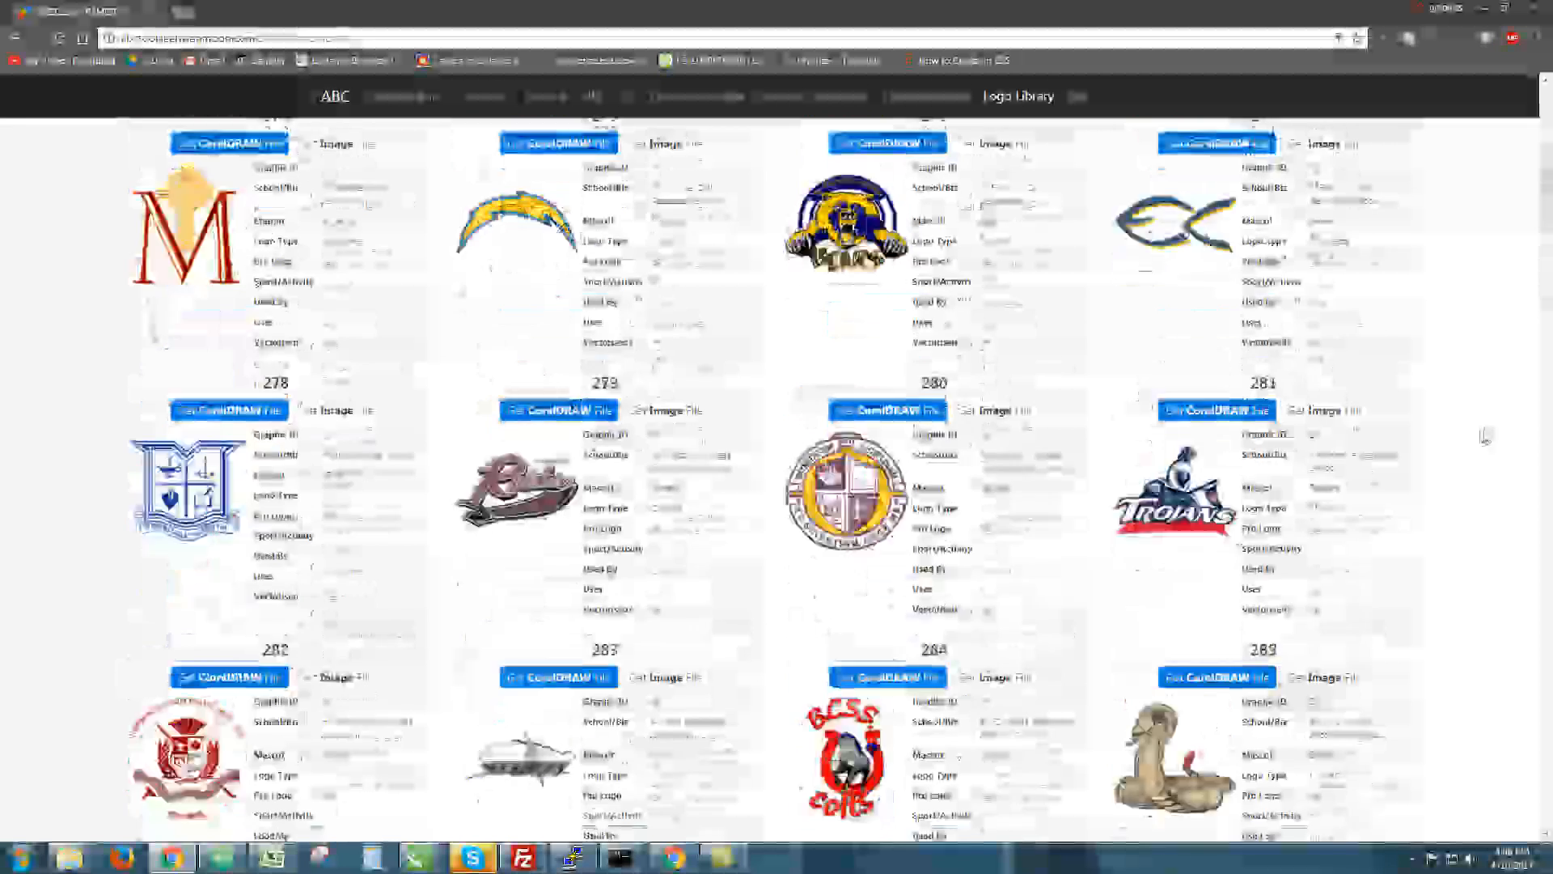
# Set the Logo Type filter to Text and run the library search
pyautogui.click(845, 212)
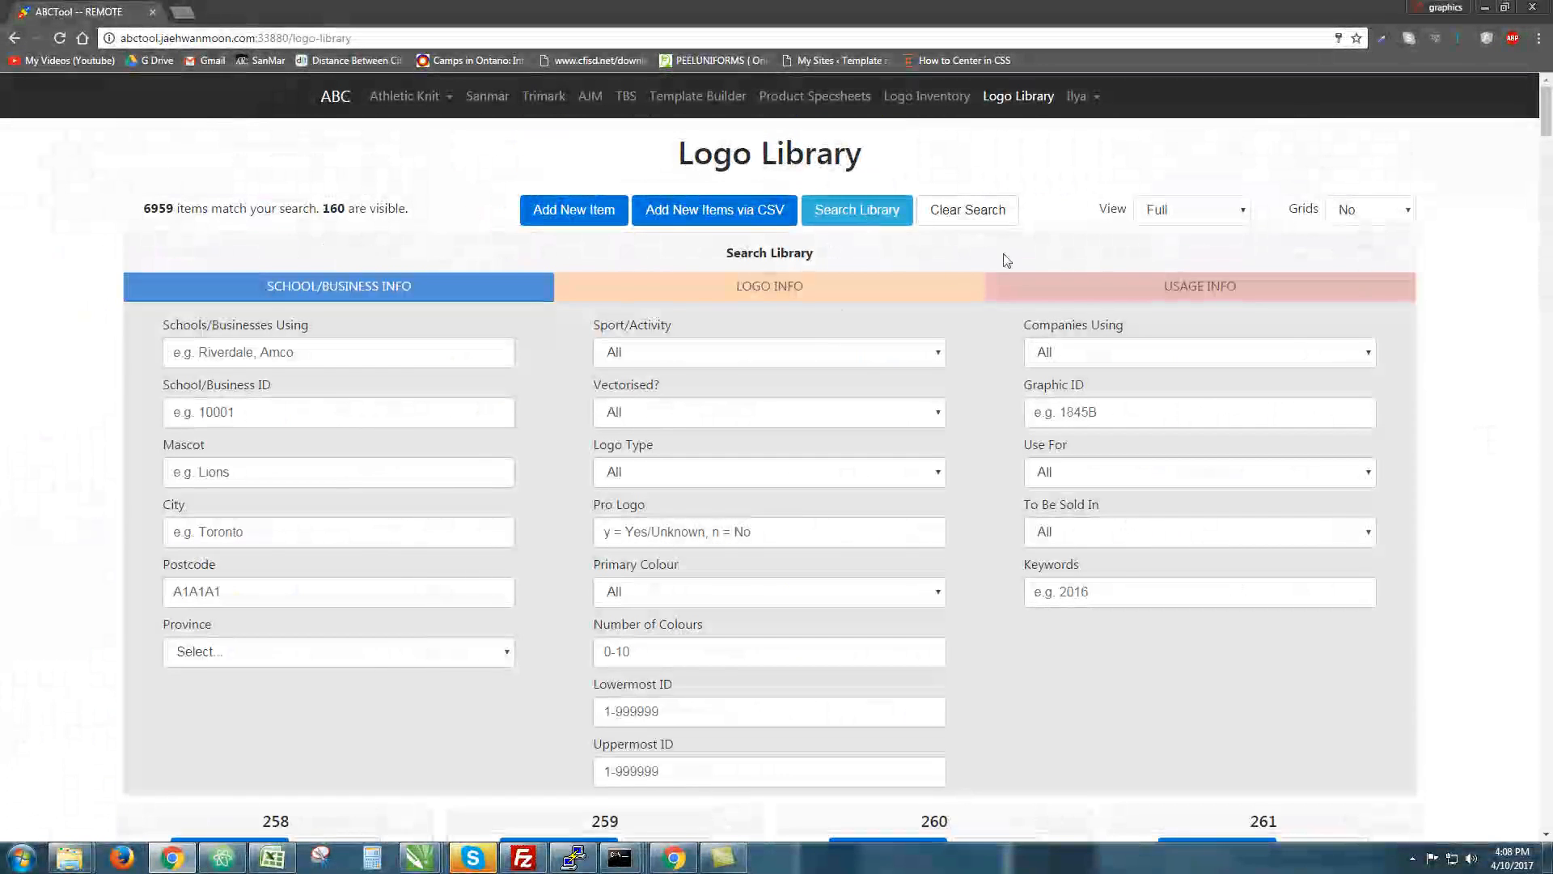
pyautogui.scroll(-2, 834, 331)
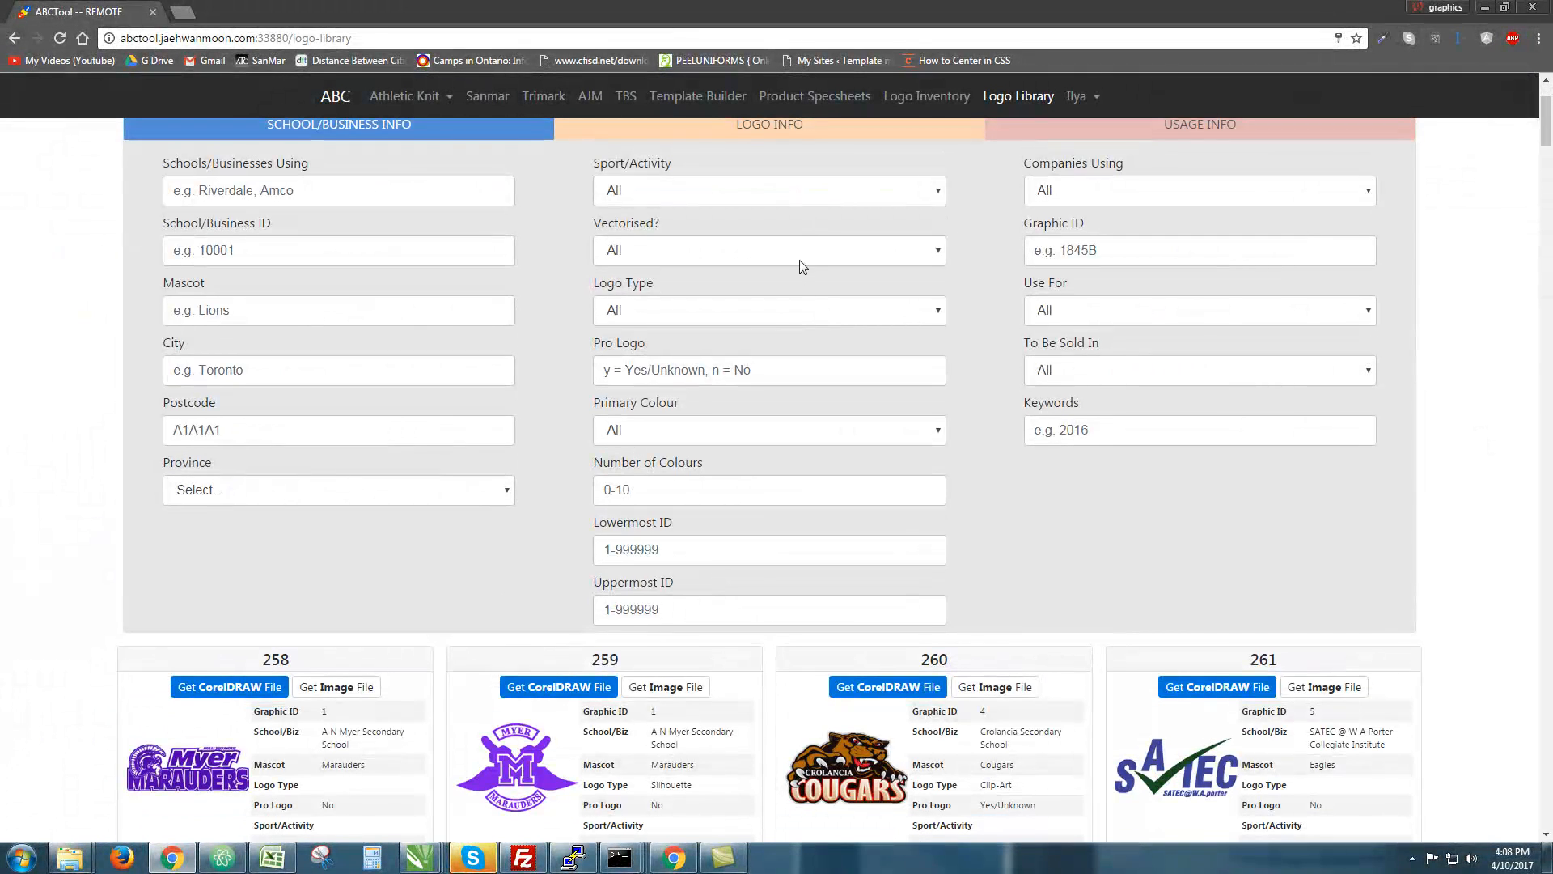
pyautogui.click(788, 310)
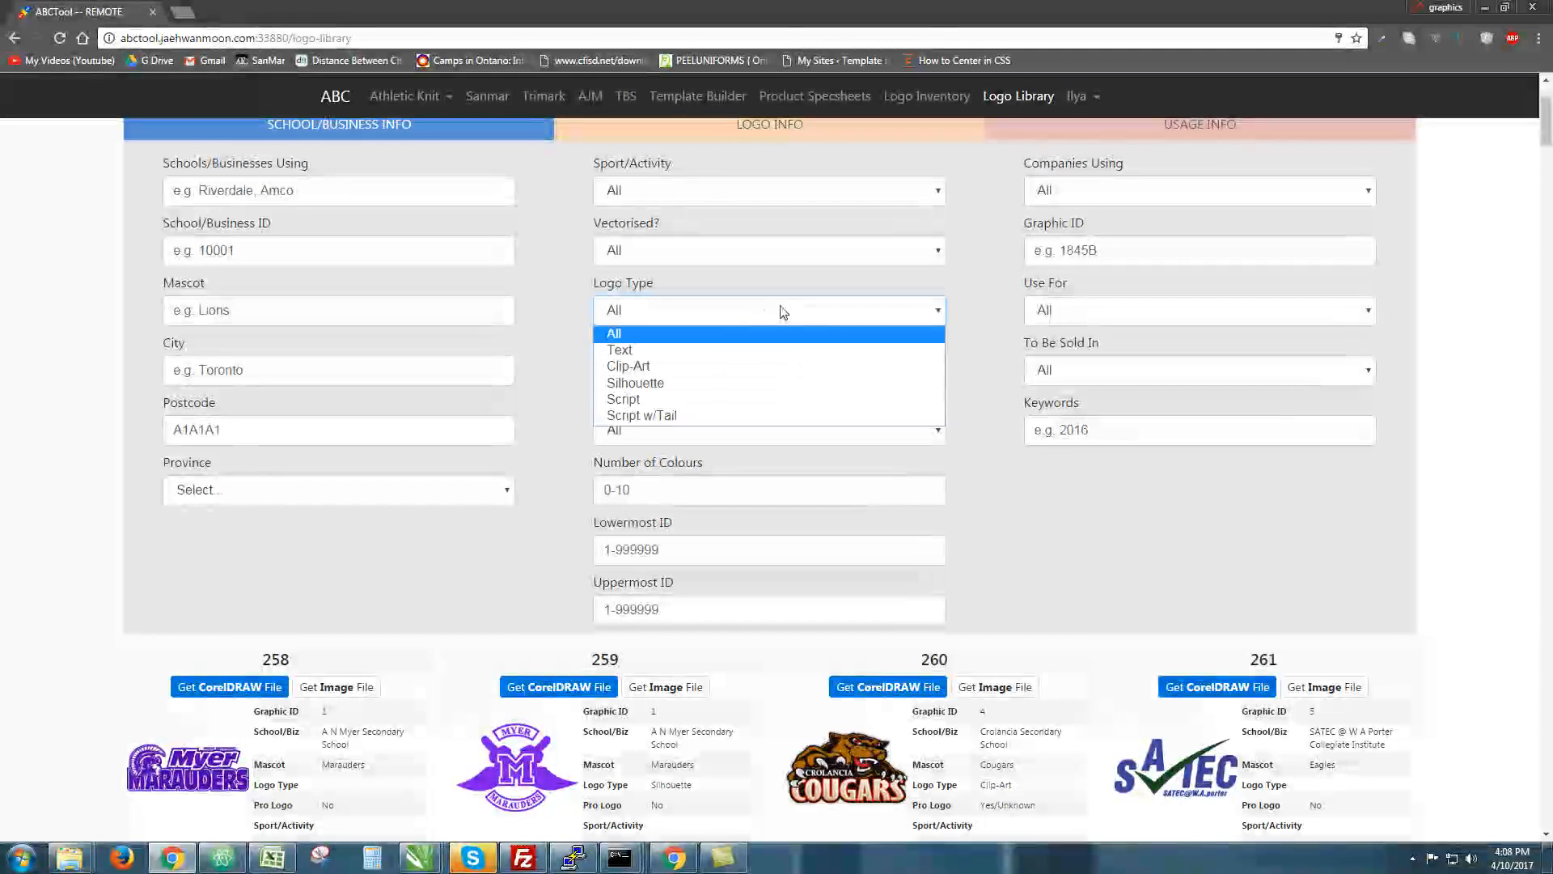
pyautogui.click(618, 350)
pyautogui.scroll(-3, 834, 401)
pyautogui.scroll(3, 1024, 505)
pyautogui.click(872, 209)
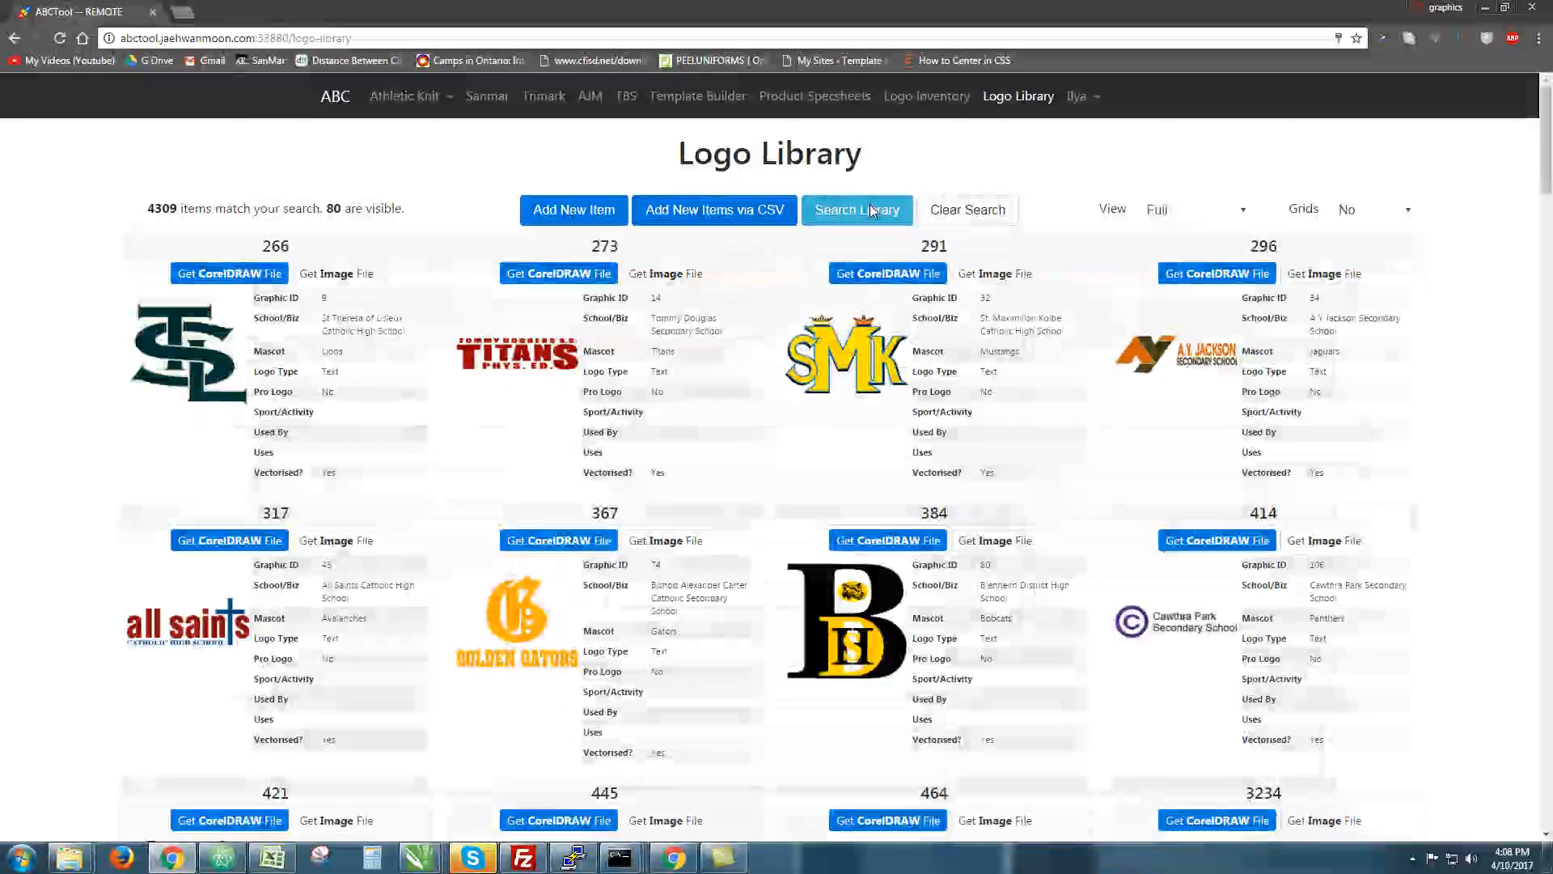
# Scroll down to the CHIEFS logos around item 3258
pyautogui.scroll(-20, 1041, 440)
pyautogui.scroll(-2, 1011, 453)
pyautogui.scroll(4, 1011, 453)
pyautogui.scroll(-1, 1010, 453)
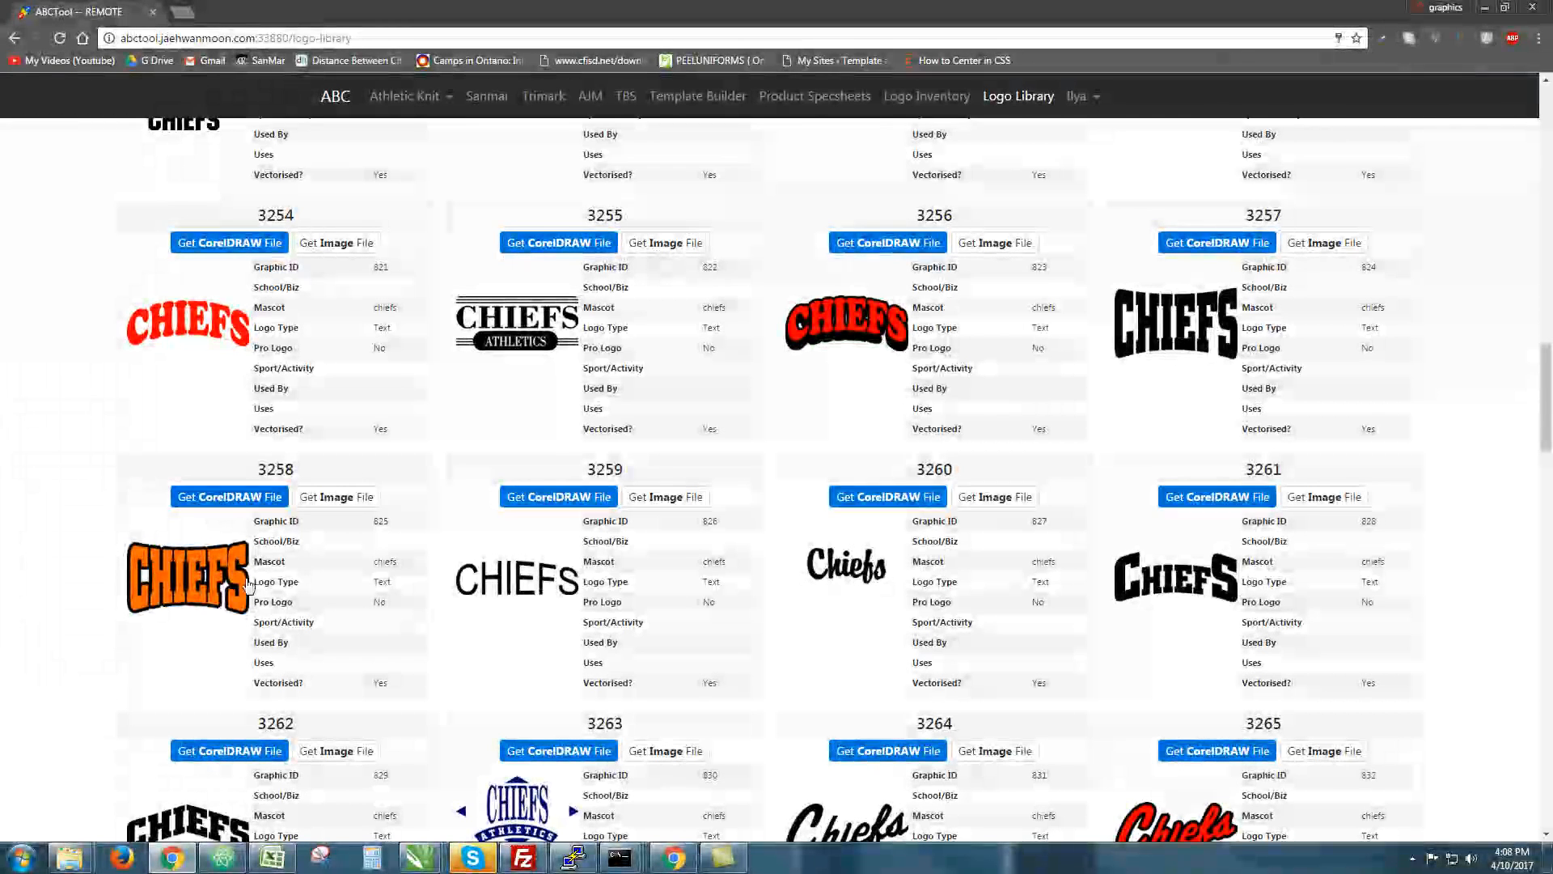
# Download and open the CorelDRAW file of logo 3258
pyautogui.click(235, 496)
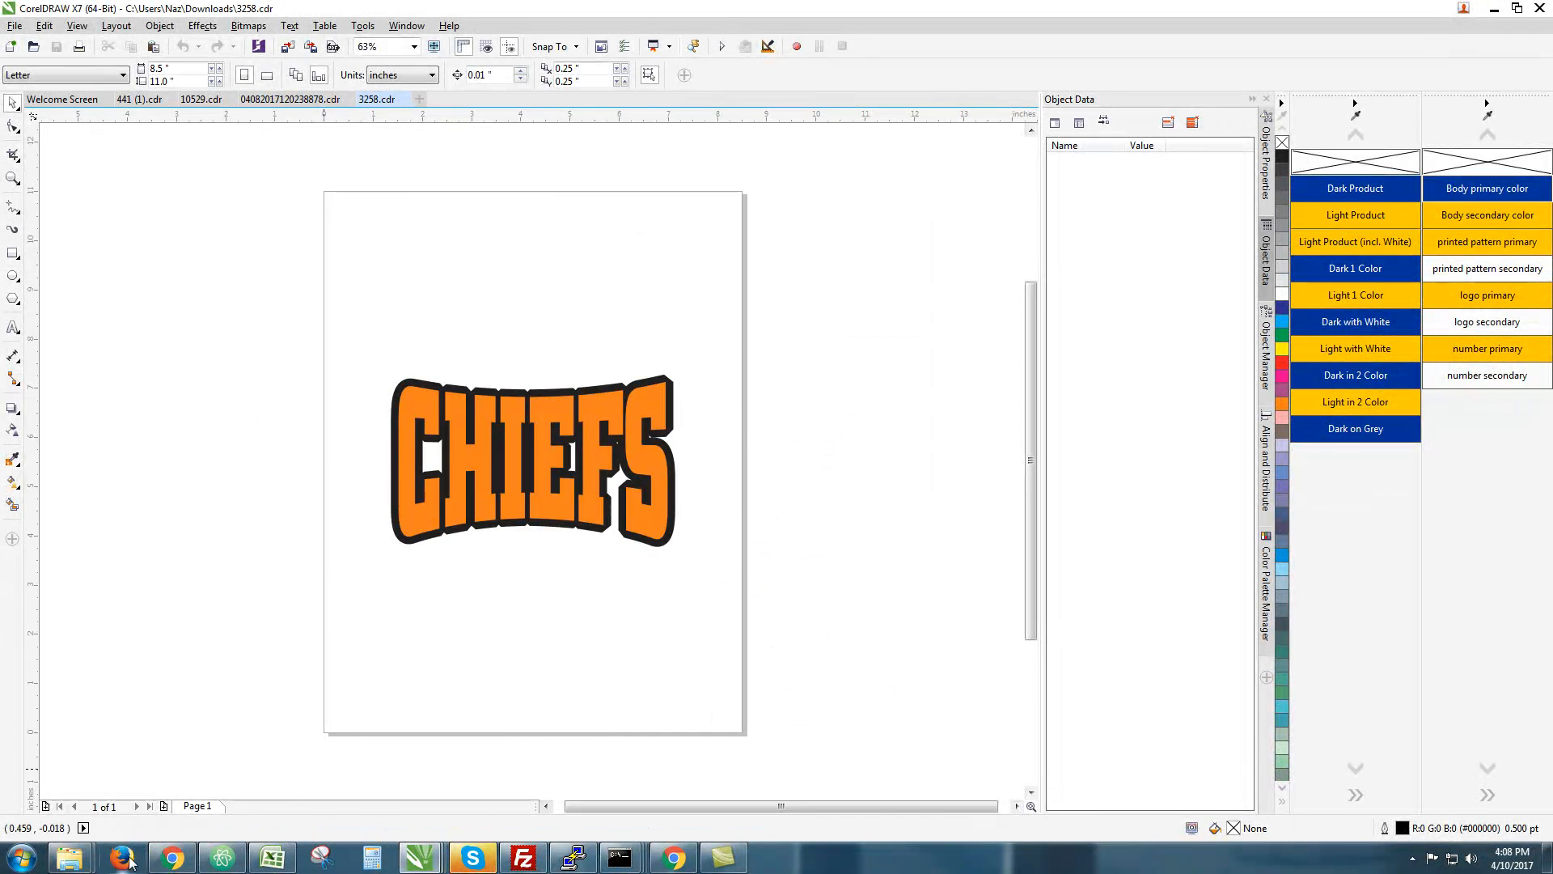
pyautogui.click(173, 858)
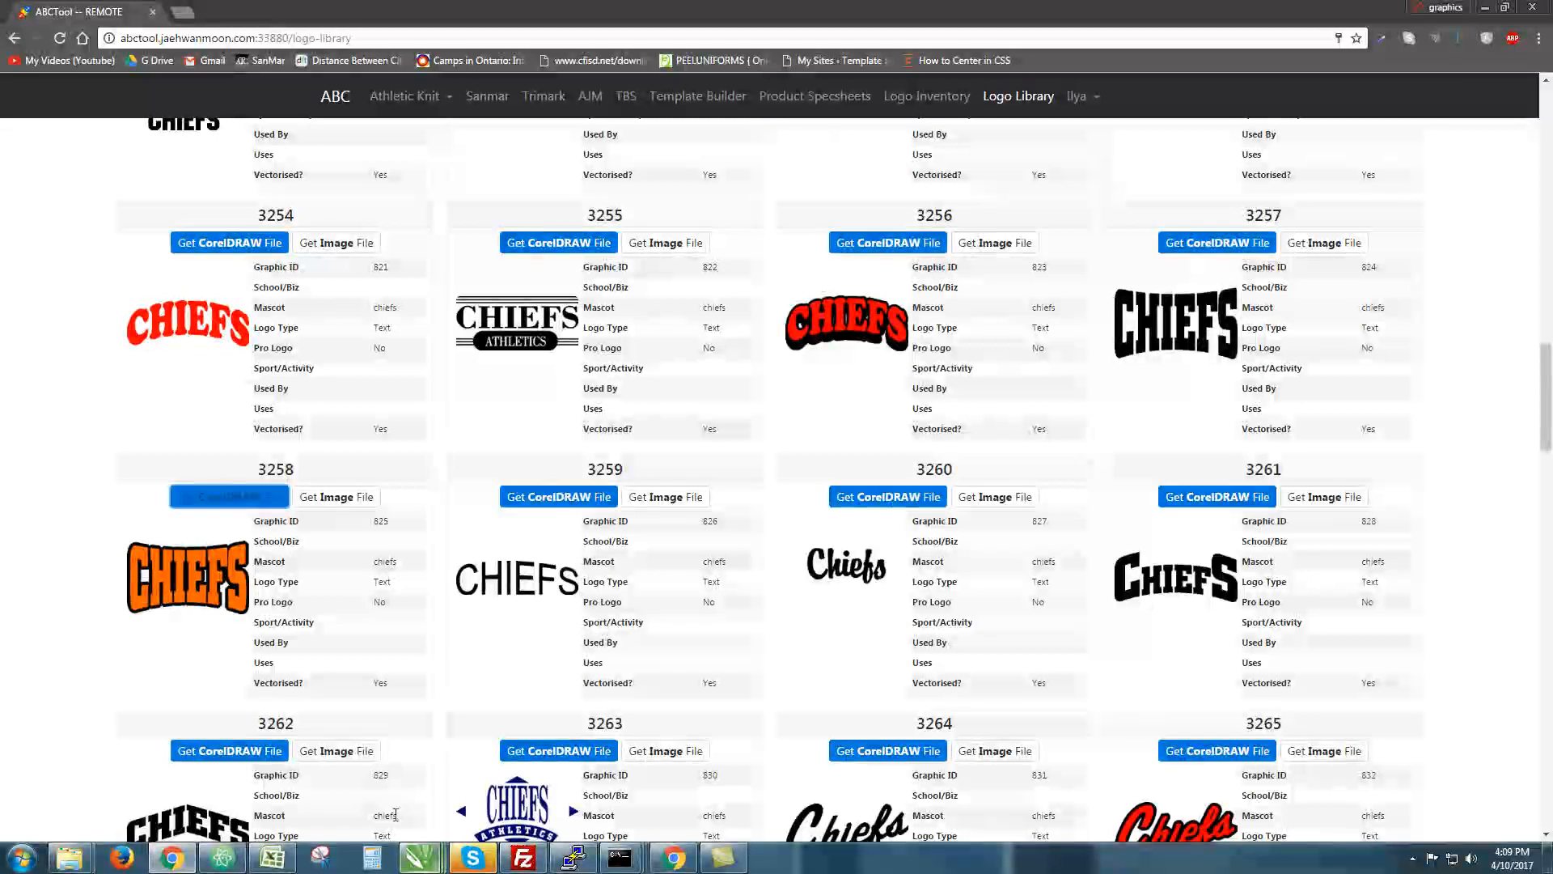
pyautogui.click(225, 497)
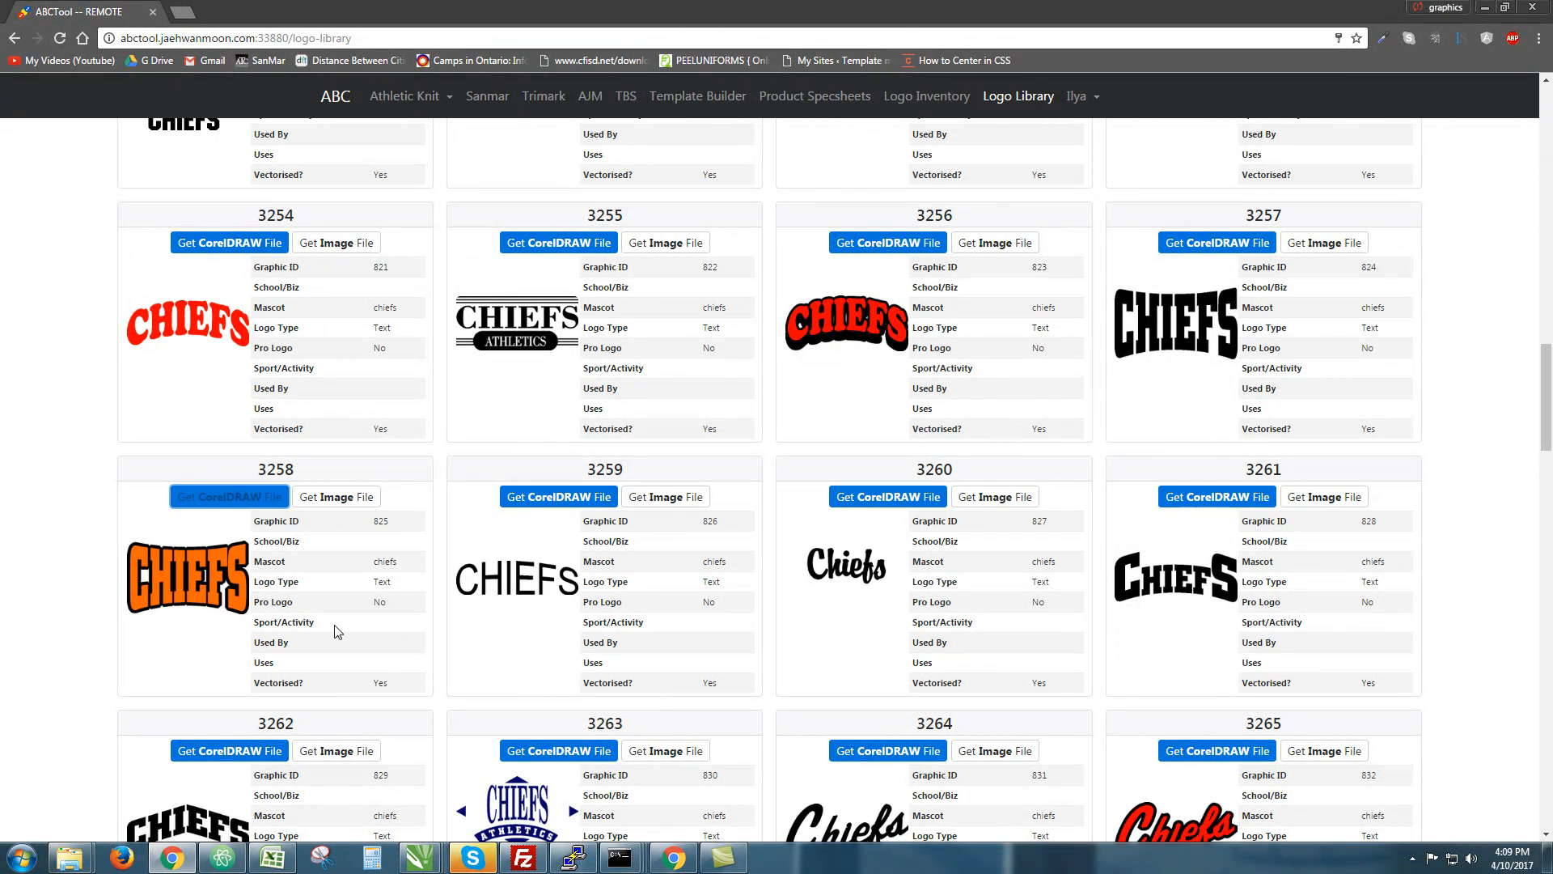
# Close the dated, 10529 and 441 (1) drawings without saving, plus the Welcome Screen
pyautogui.moveTo(419, 856)
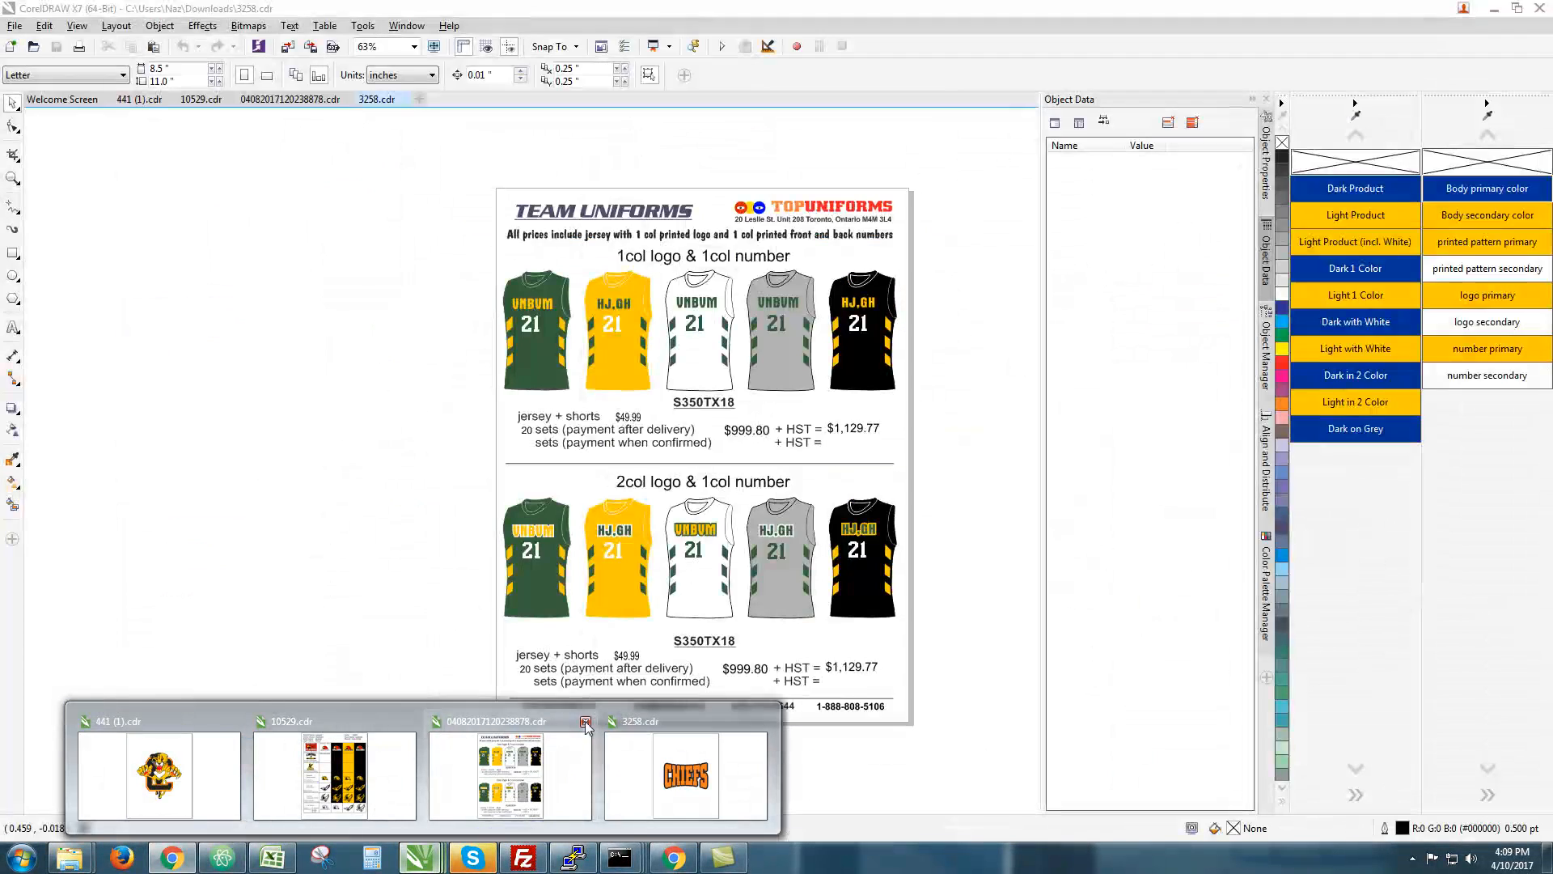
pyautogui.click(585, 721)
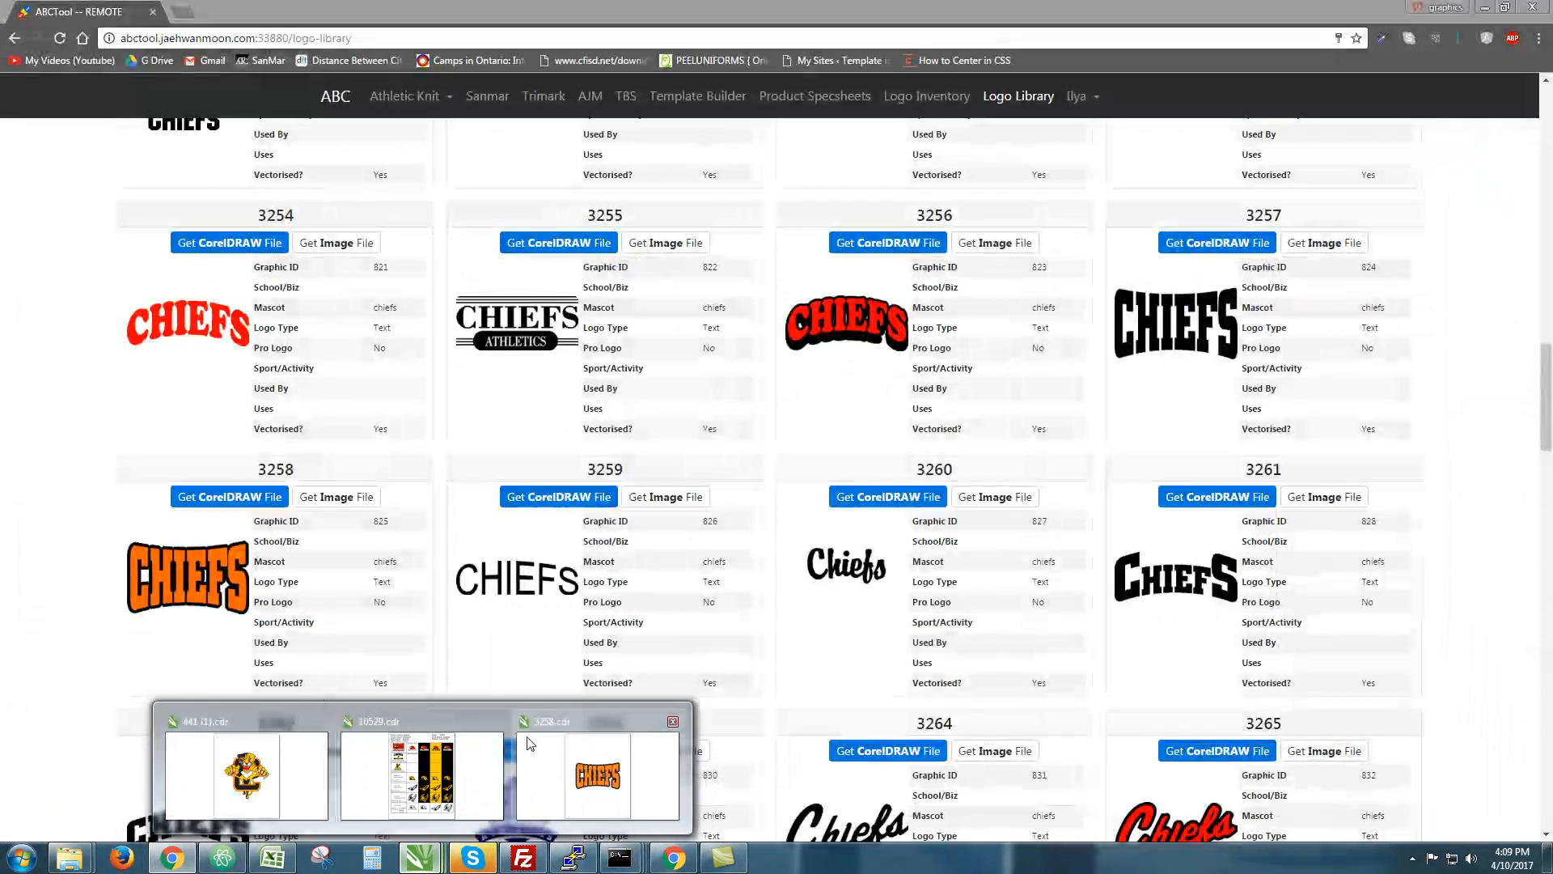
pyautogui.click(422, 775)
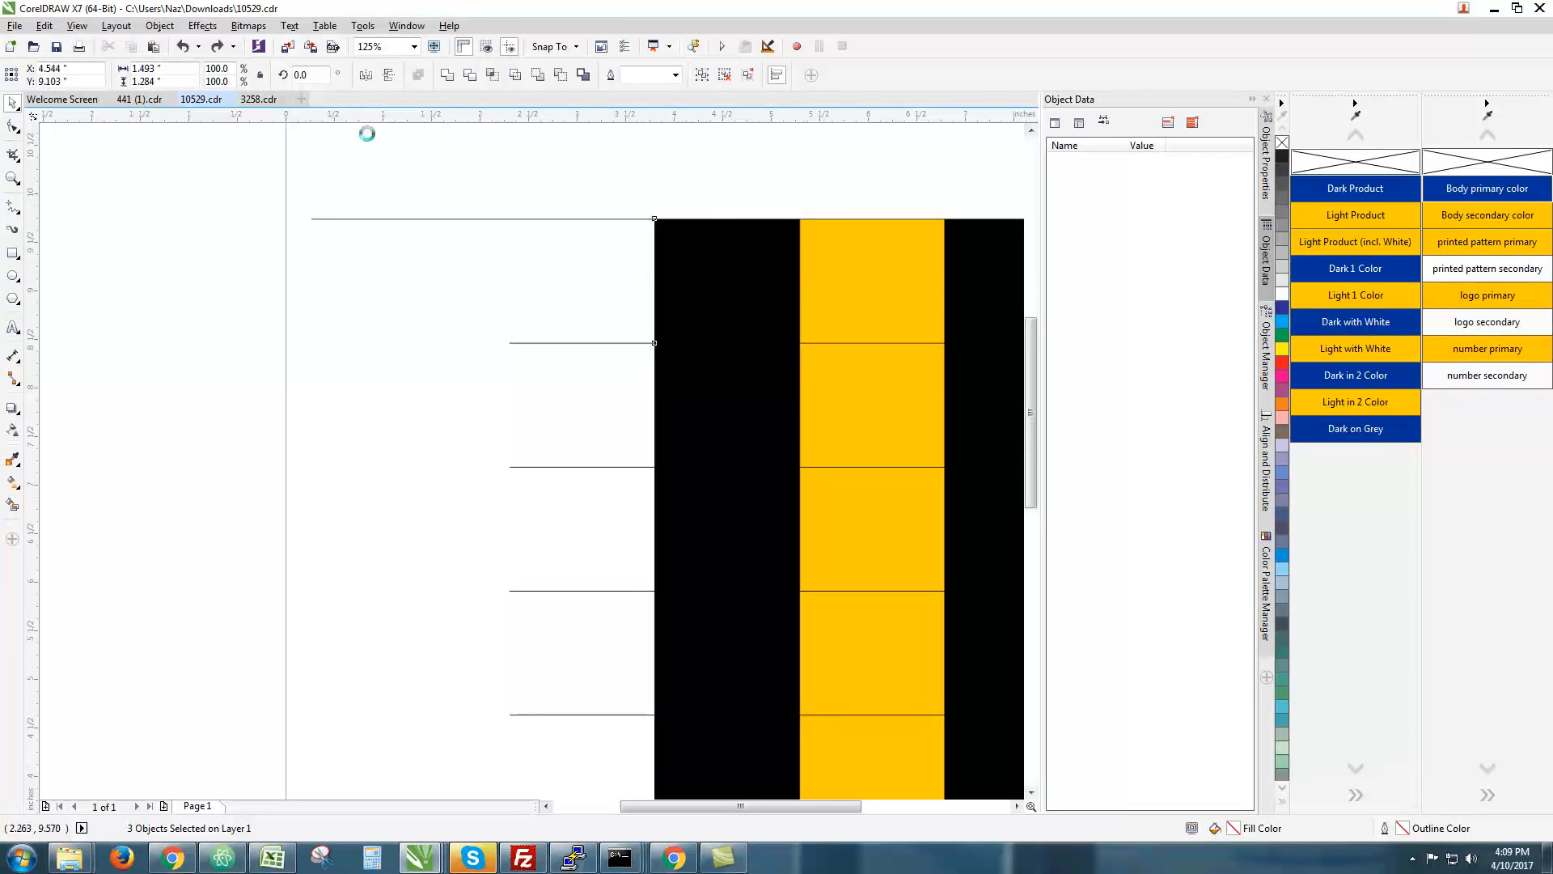
pyautogui.click(233, 99)
pyautogui.click(794, 453)
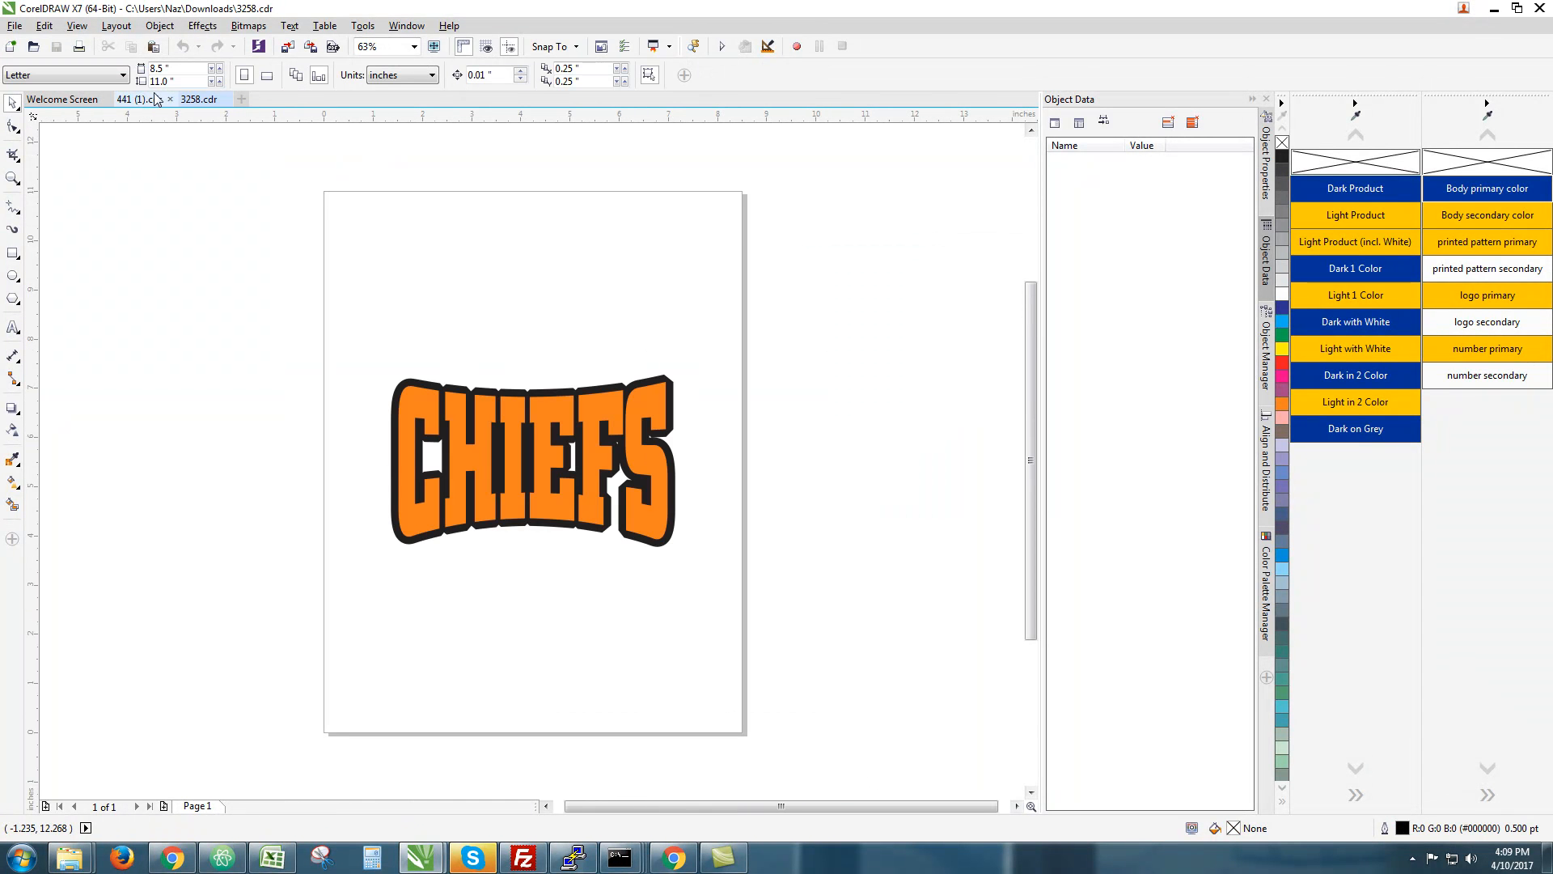
pyautogui.click(170, 98)
pyautogui.click(106, 98)
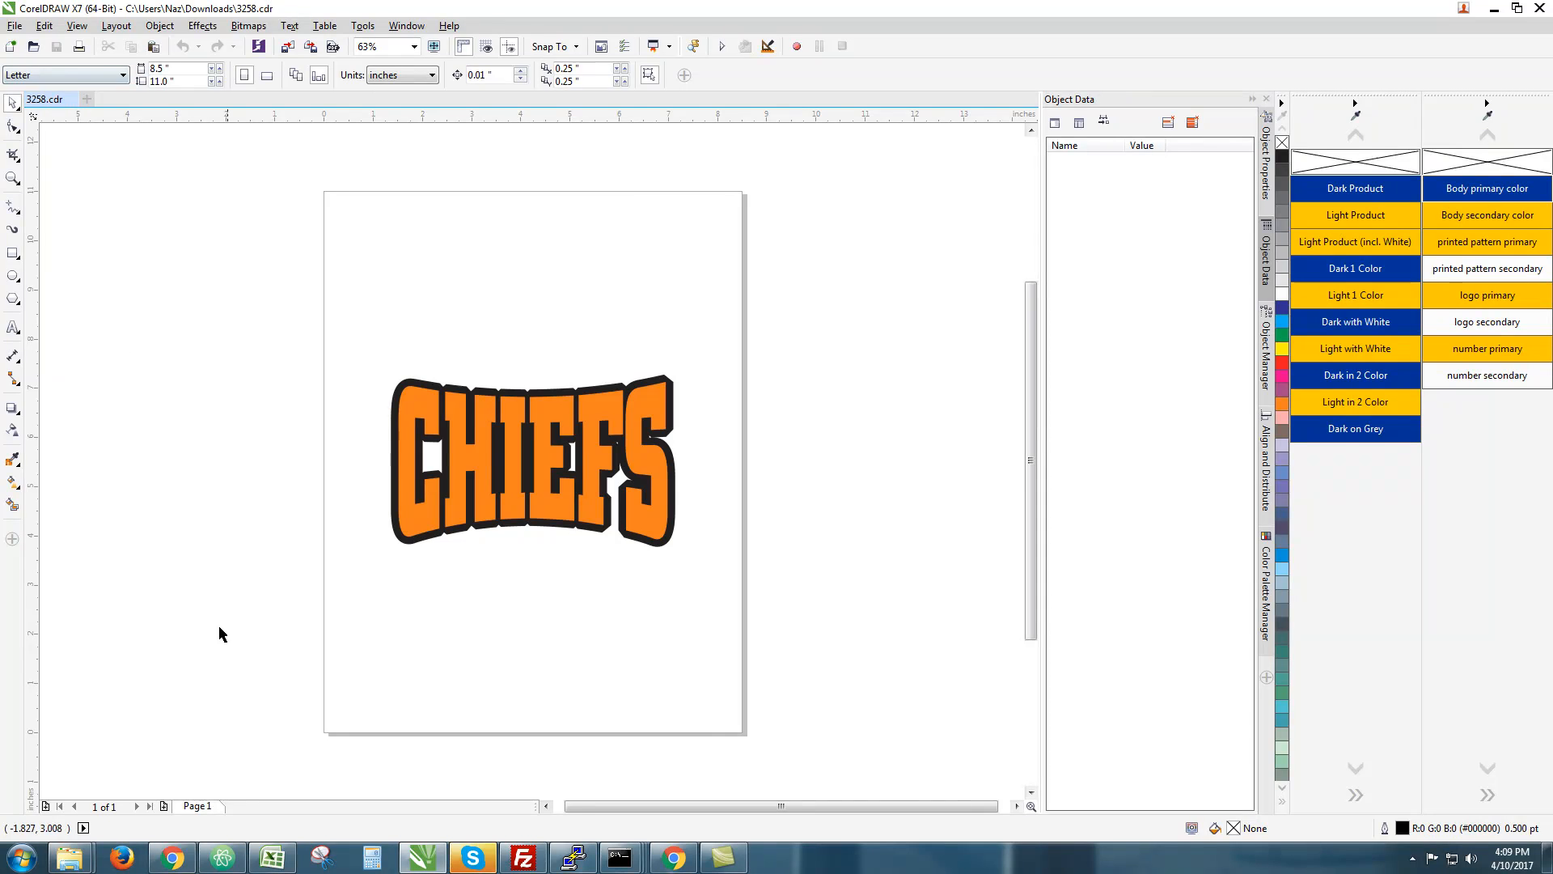
pyautogui.click(185, 843)
pyautogui.click(92, 506)
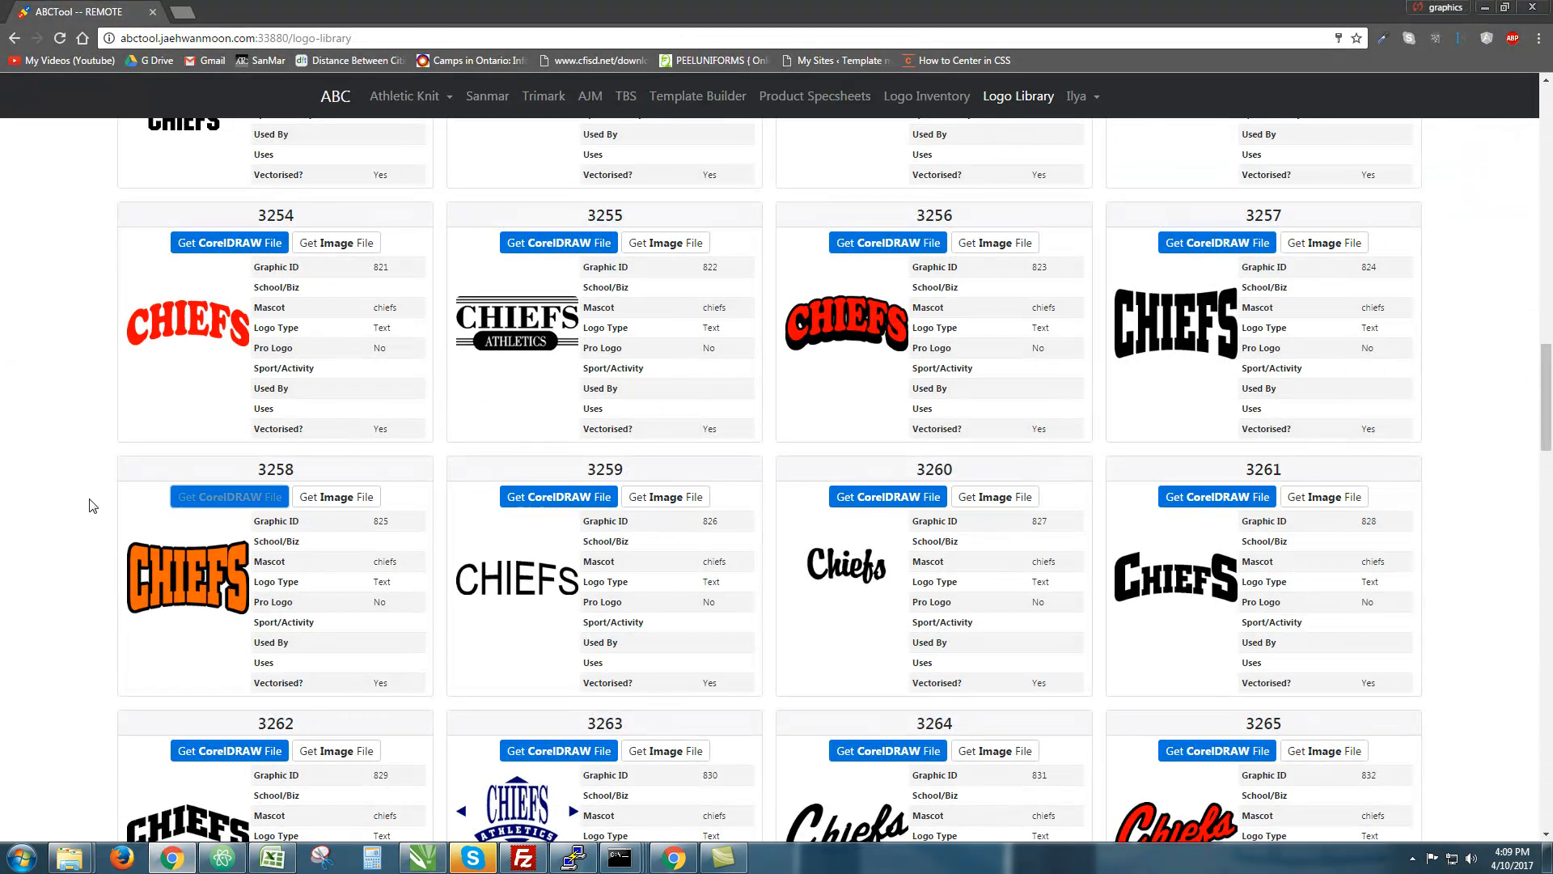
pyautogui.moveTo(264, 468); pyautogui.dragTo(287, 462)
pyautogui.doubleClick(289, 461)
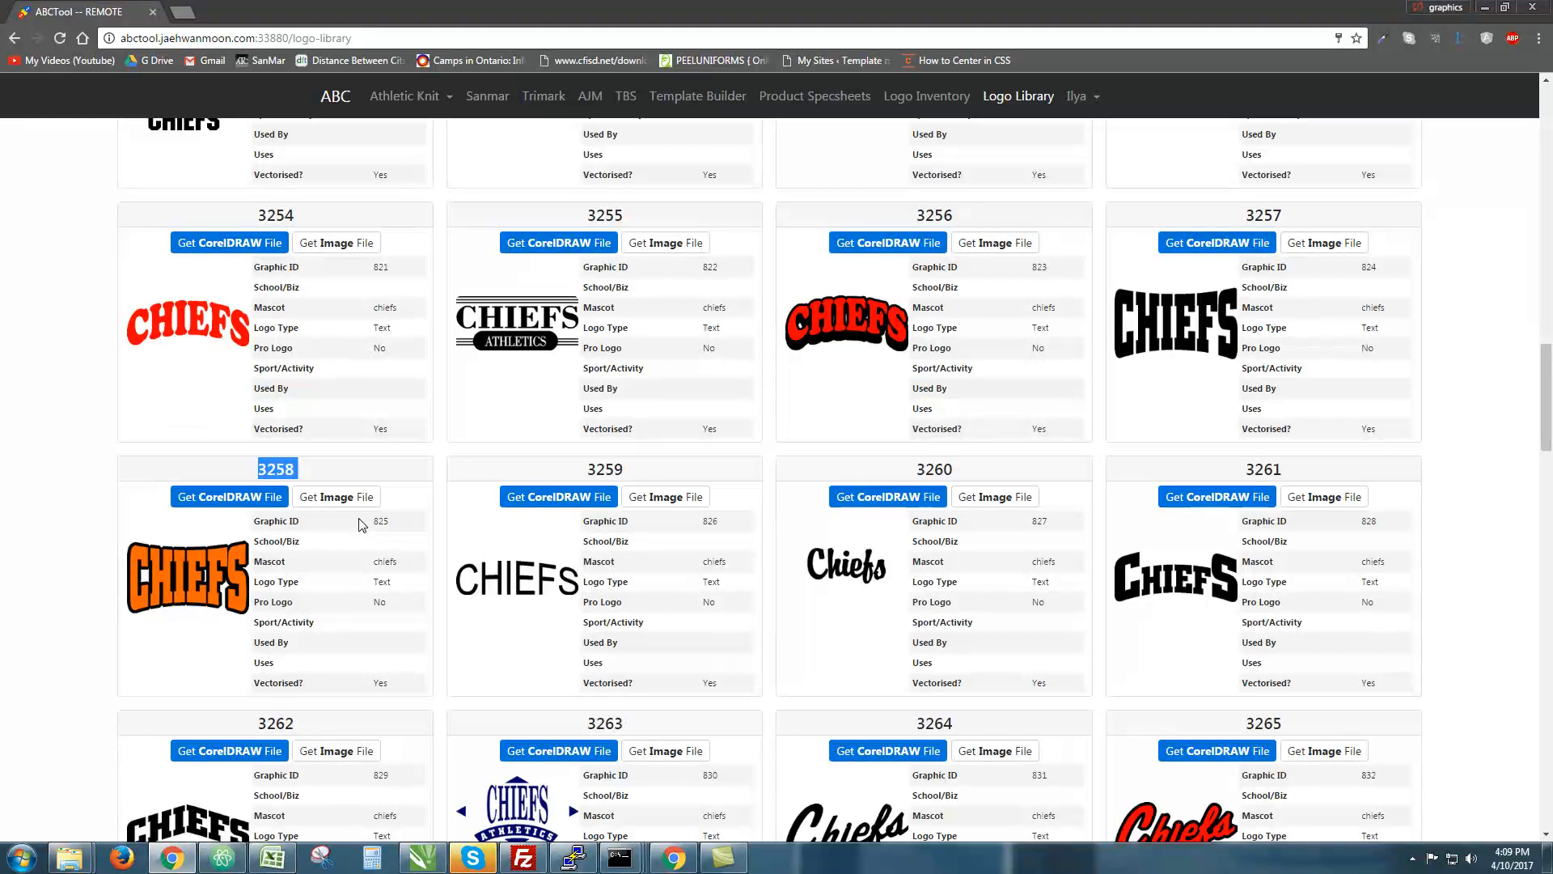
pyautogui.click(383, 518)
pyautogui.doubleClick(382, 521)
pyautogui.doubleClick(293, 466)
pyautogui.moveTo(253, 526); pyautogui.dragTo(377, 534)
pyautogui.doubleClick(382, 525)
pyautogui.doubleClick(391, 564)
pyautogui.doubleClick(386, 521)
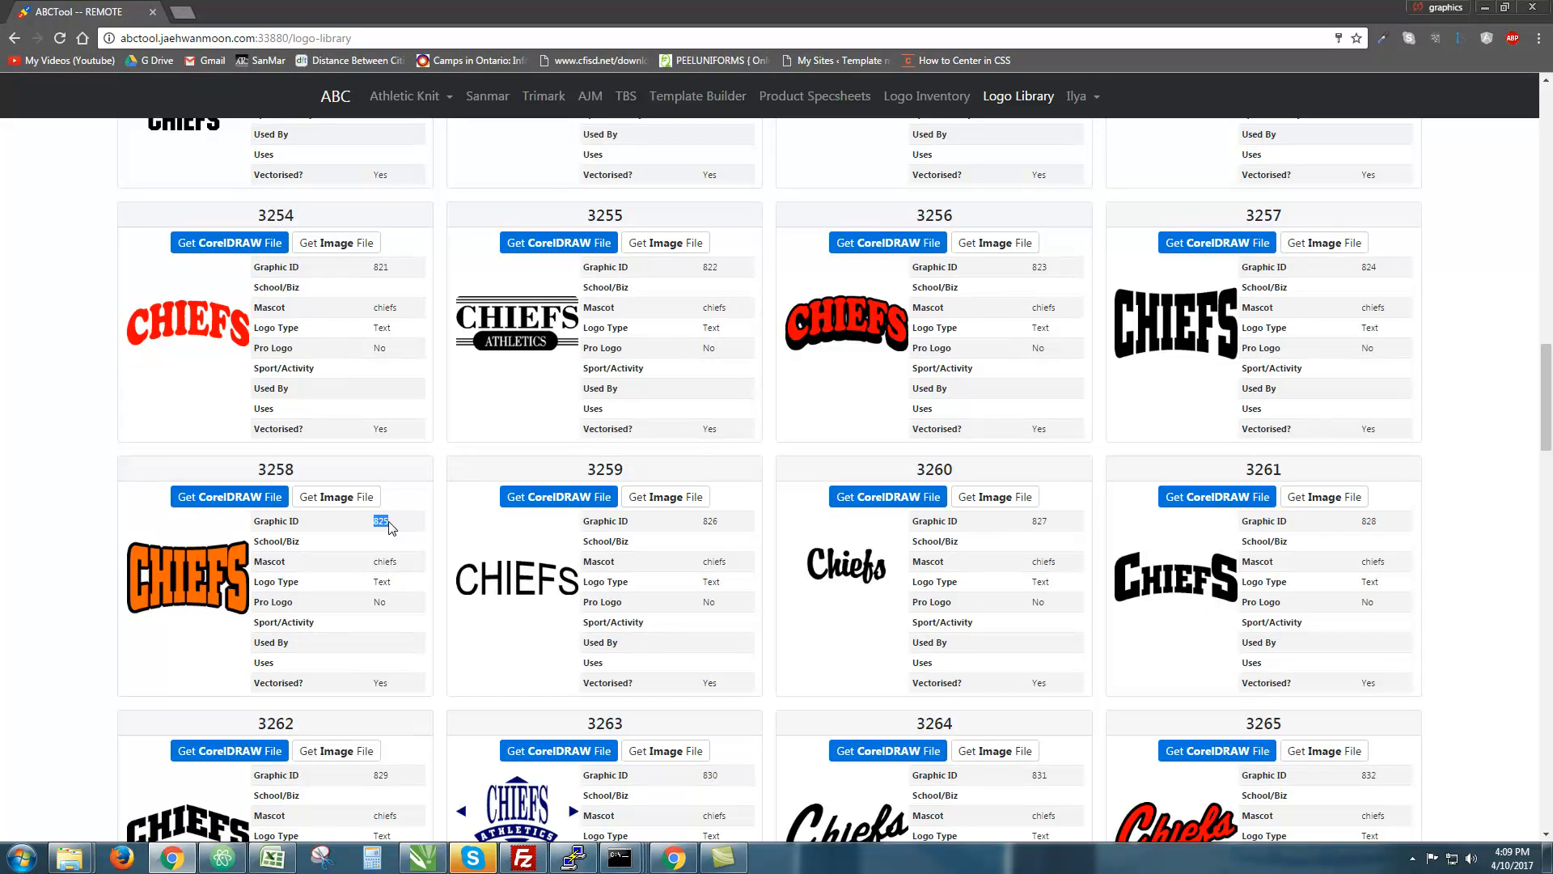
pyautogui.doubleClick(386, 561)
pyautogui.click(387, 582)
pyautogui.doubleClick(393, 603)
pyautogui.click(387, 604)
pyautogui.moveTo(255, 647); pyautogui.dragTo(395, 648)
pyautogui.click(396, 648)
pyautogui.moveTo(260, 661); pyautogui.dragTo(391, 658)
pyautogui.doubleClick(388, 678)
pyautogui.click(414, 863)
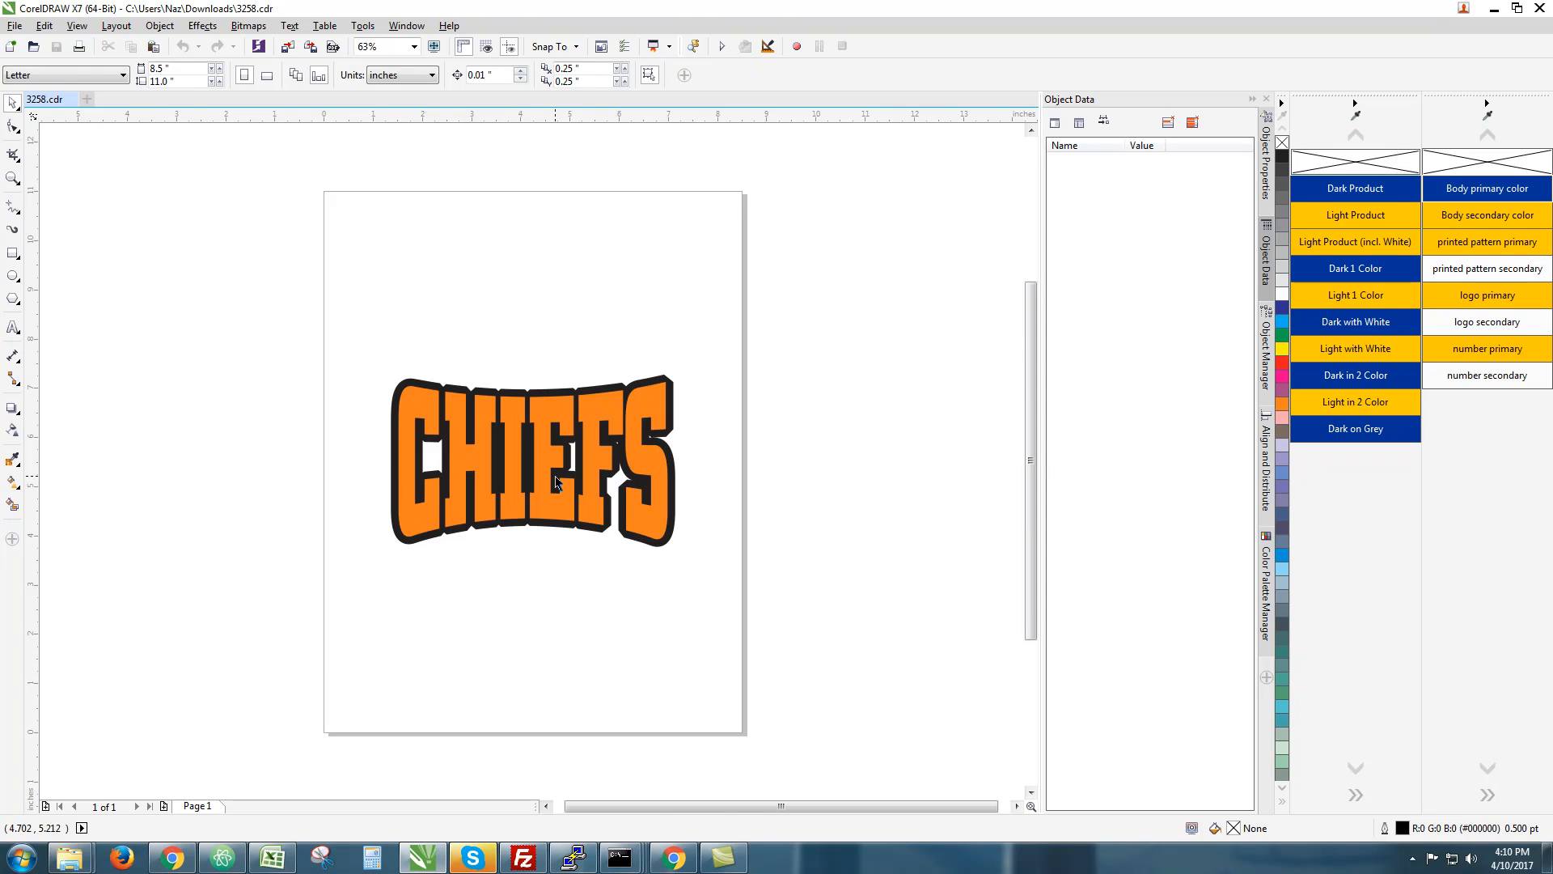
pyautogui.scroll(3, 555, 572)
pyautogui.scroll(-4, 544, 454)
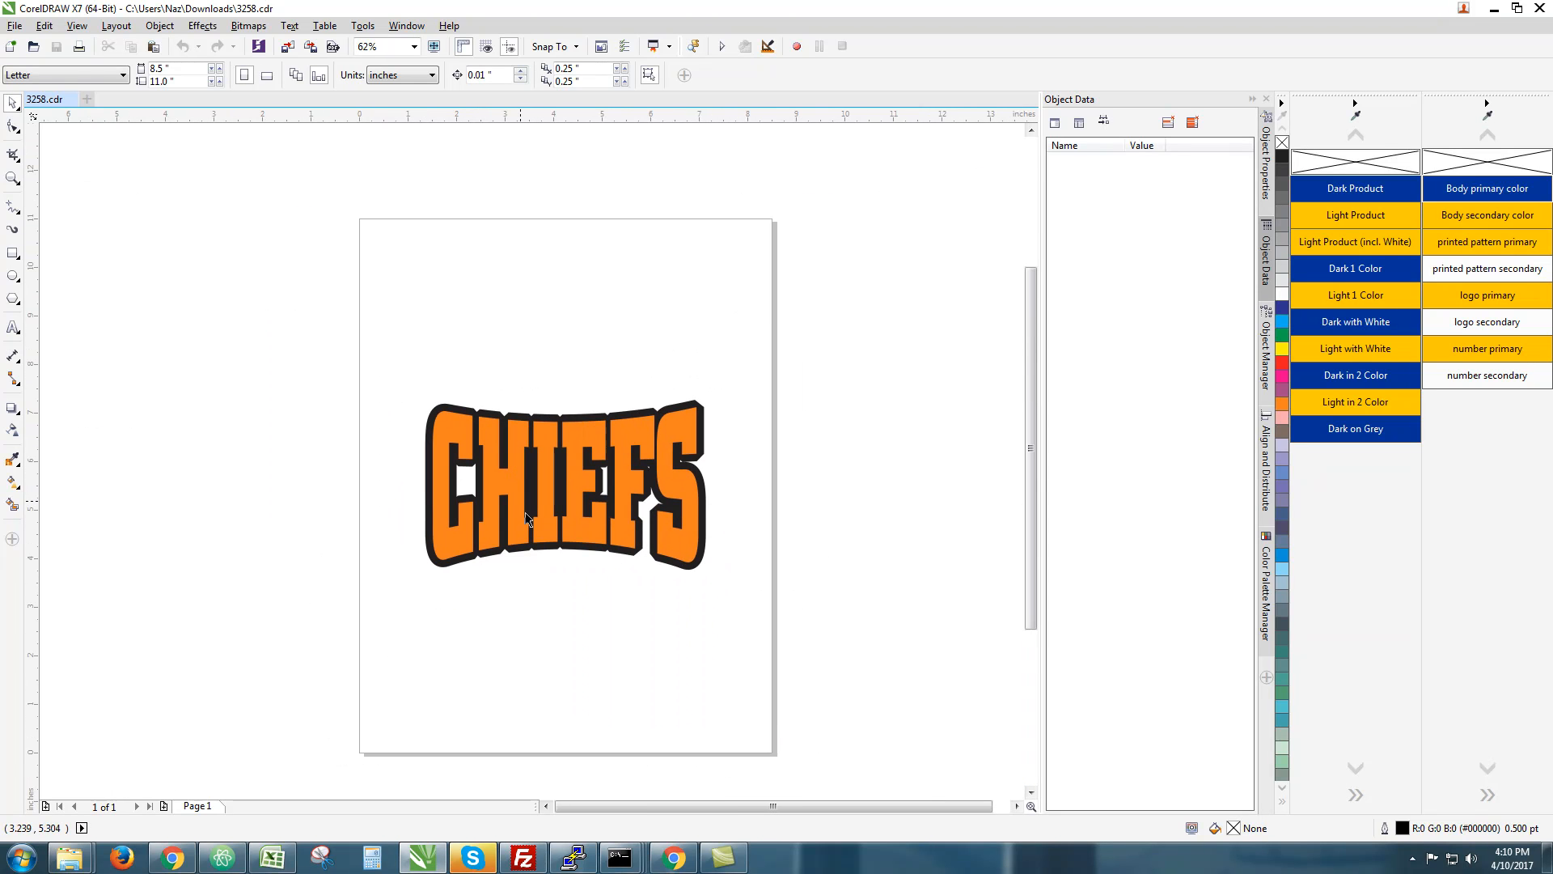
pyautogui.moveTo(870, 357); pyautogui.dragTo(358, 689)
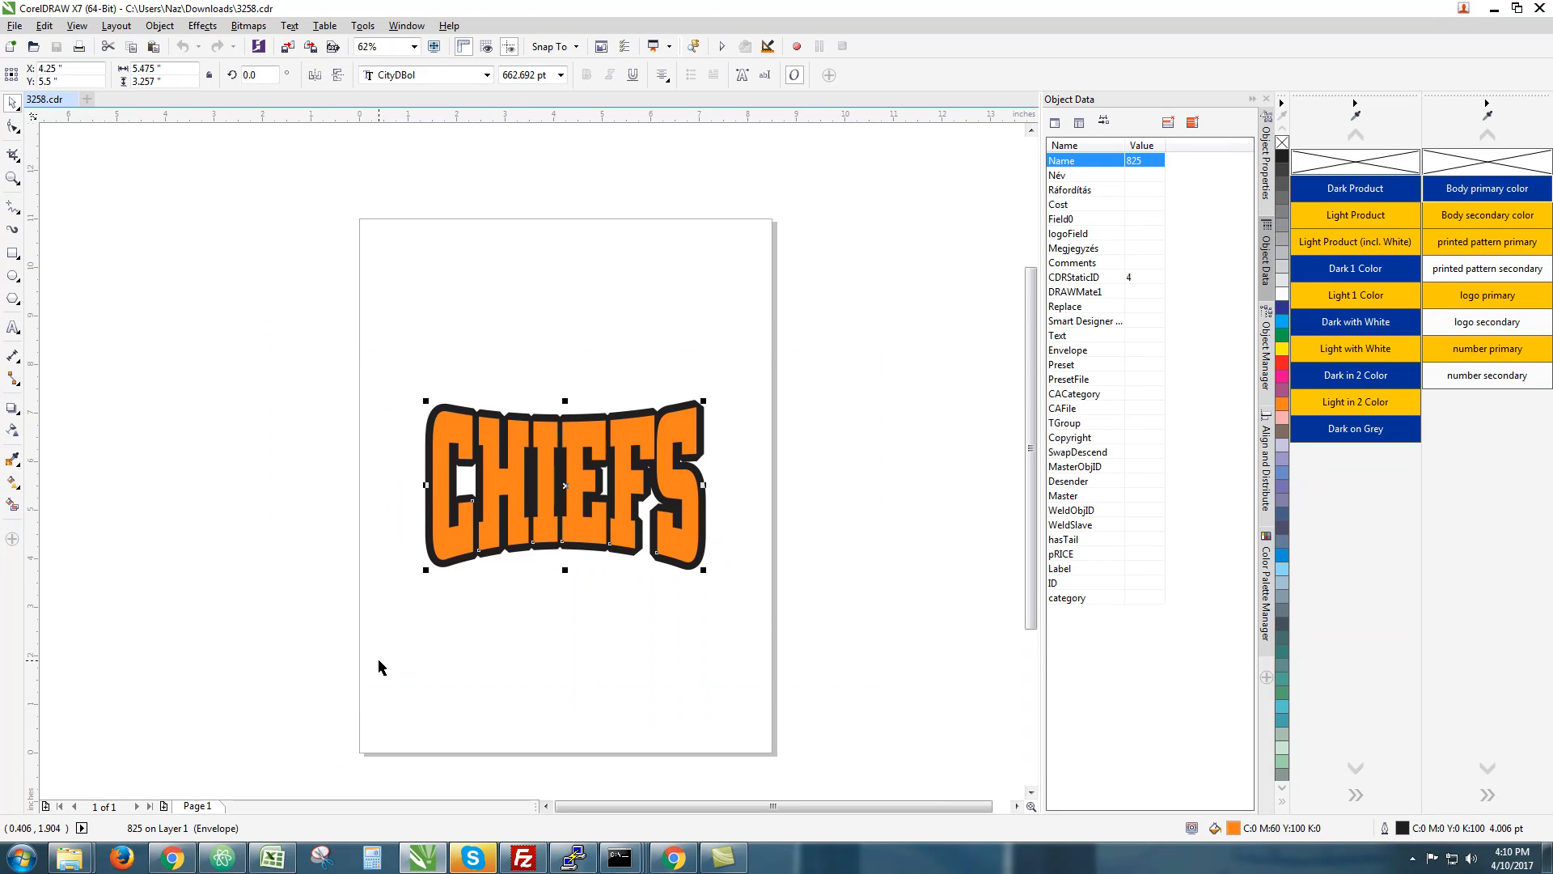
pyautogui.scroll(14, 489, 469)
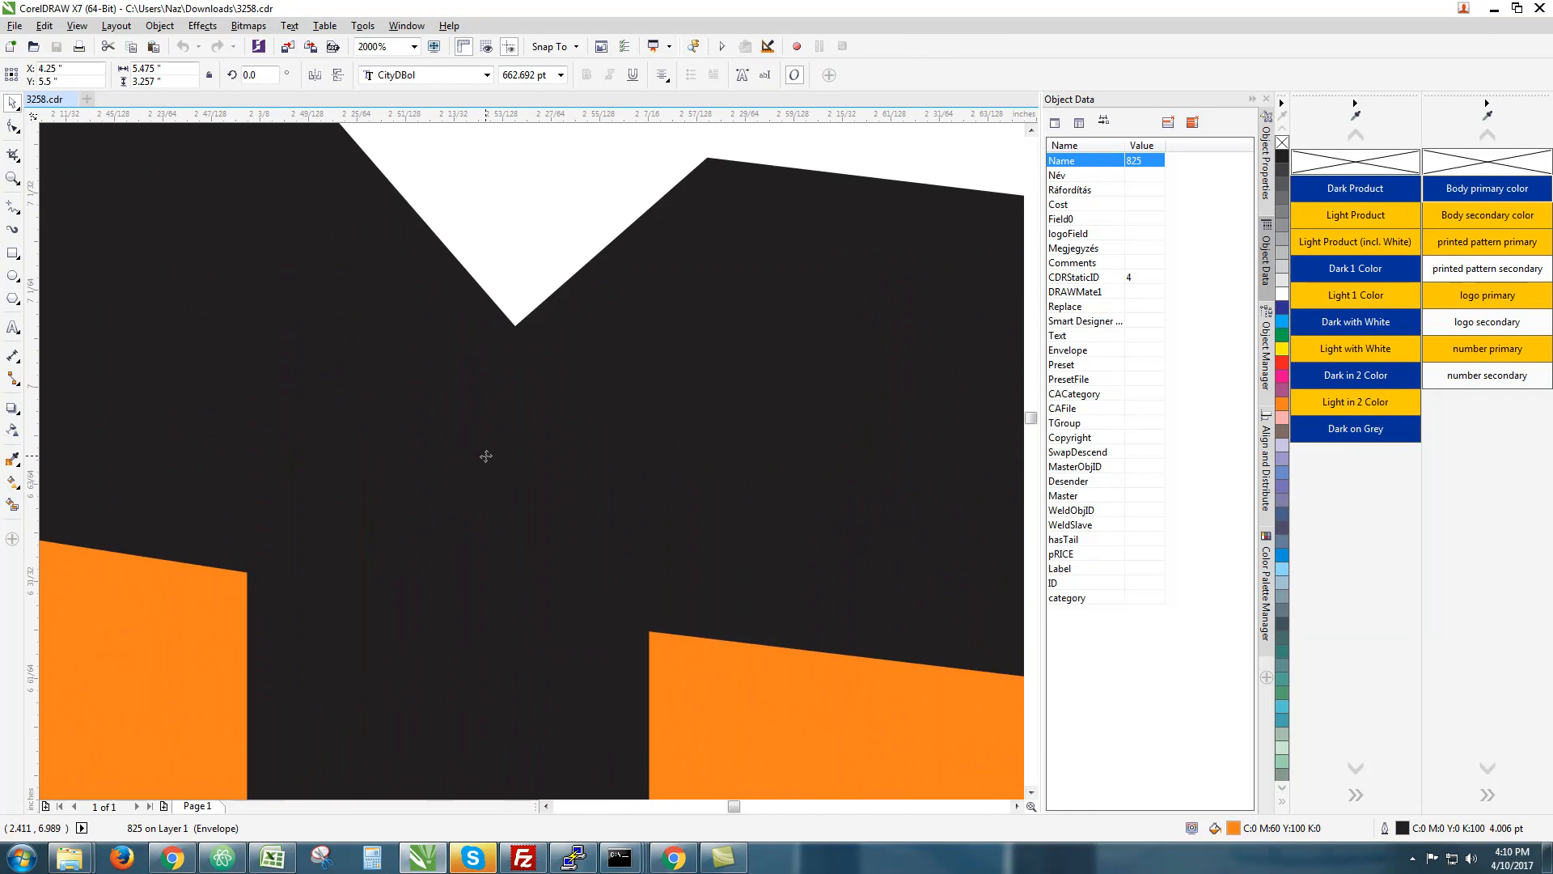
pyautogui.scroll(-3, 485, 455)
pyautogui.scroll(6, 689, 572)
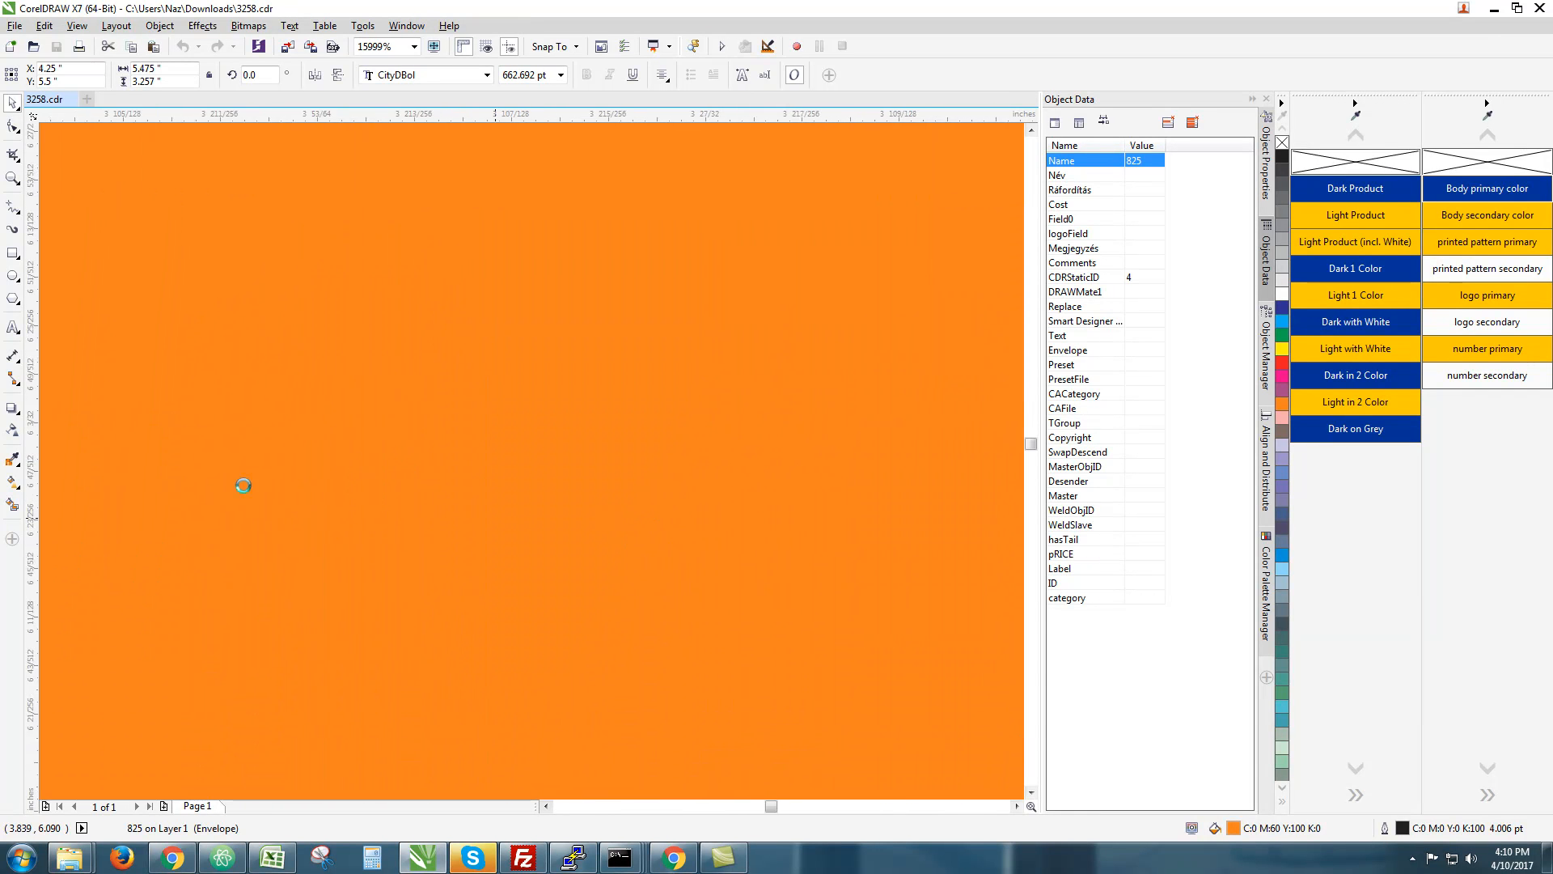
pyautogui.scroll(-5, 227, 478)
pyautogui.scroll(-10, 618, 509)
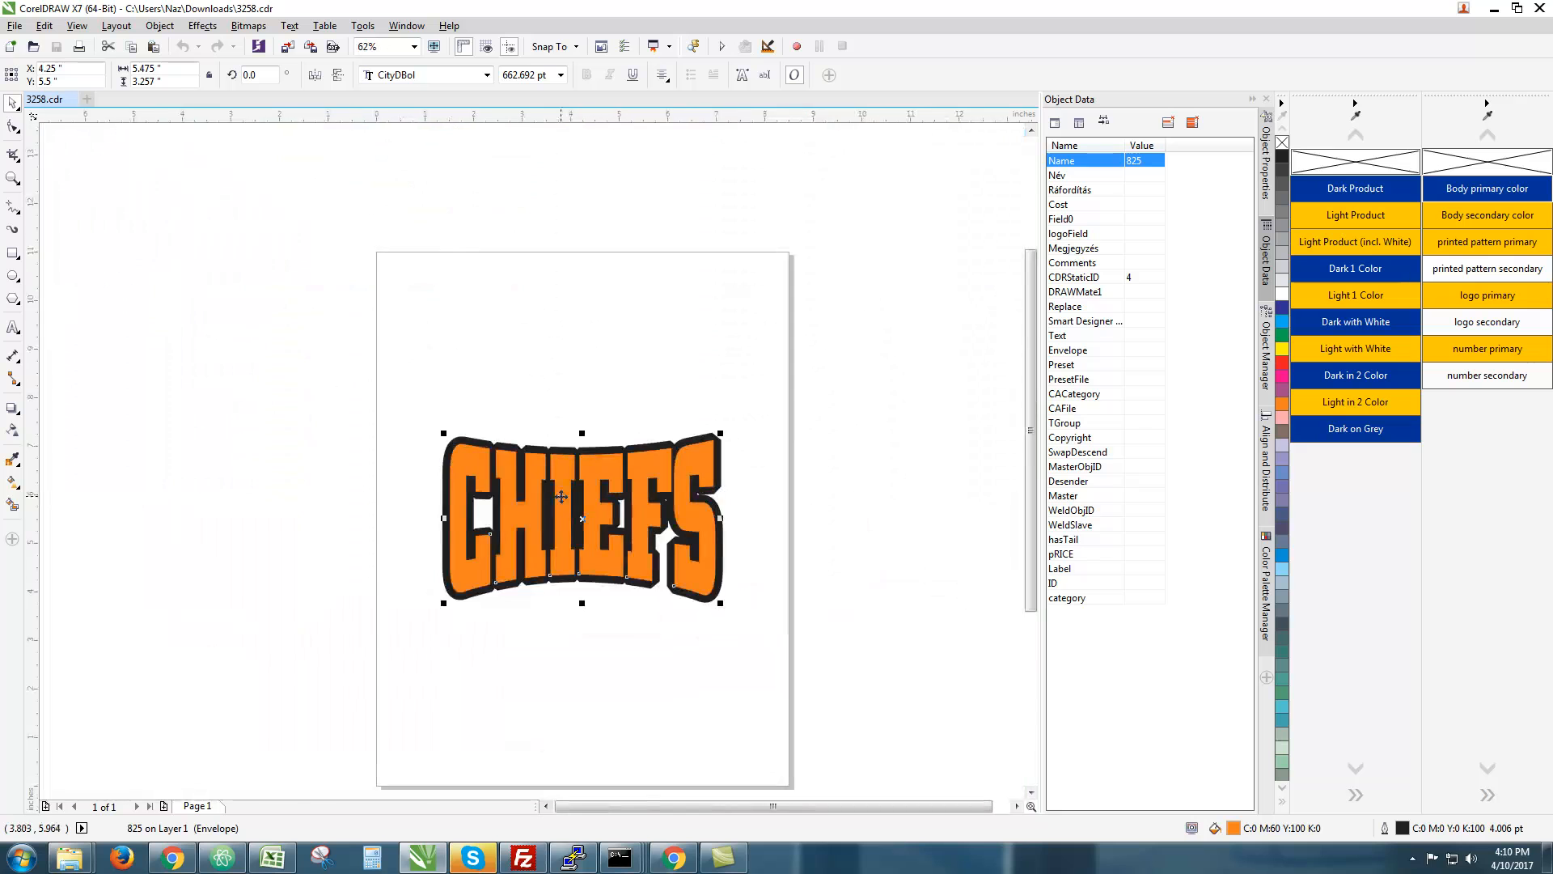
pyautogui.scroll(4, 609, 476)
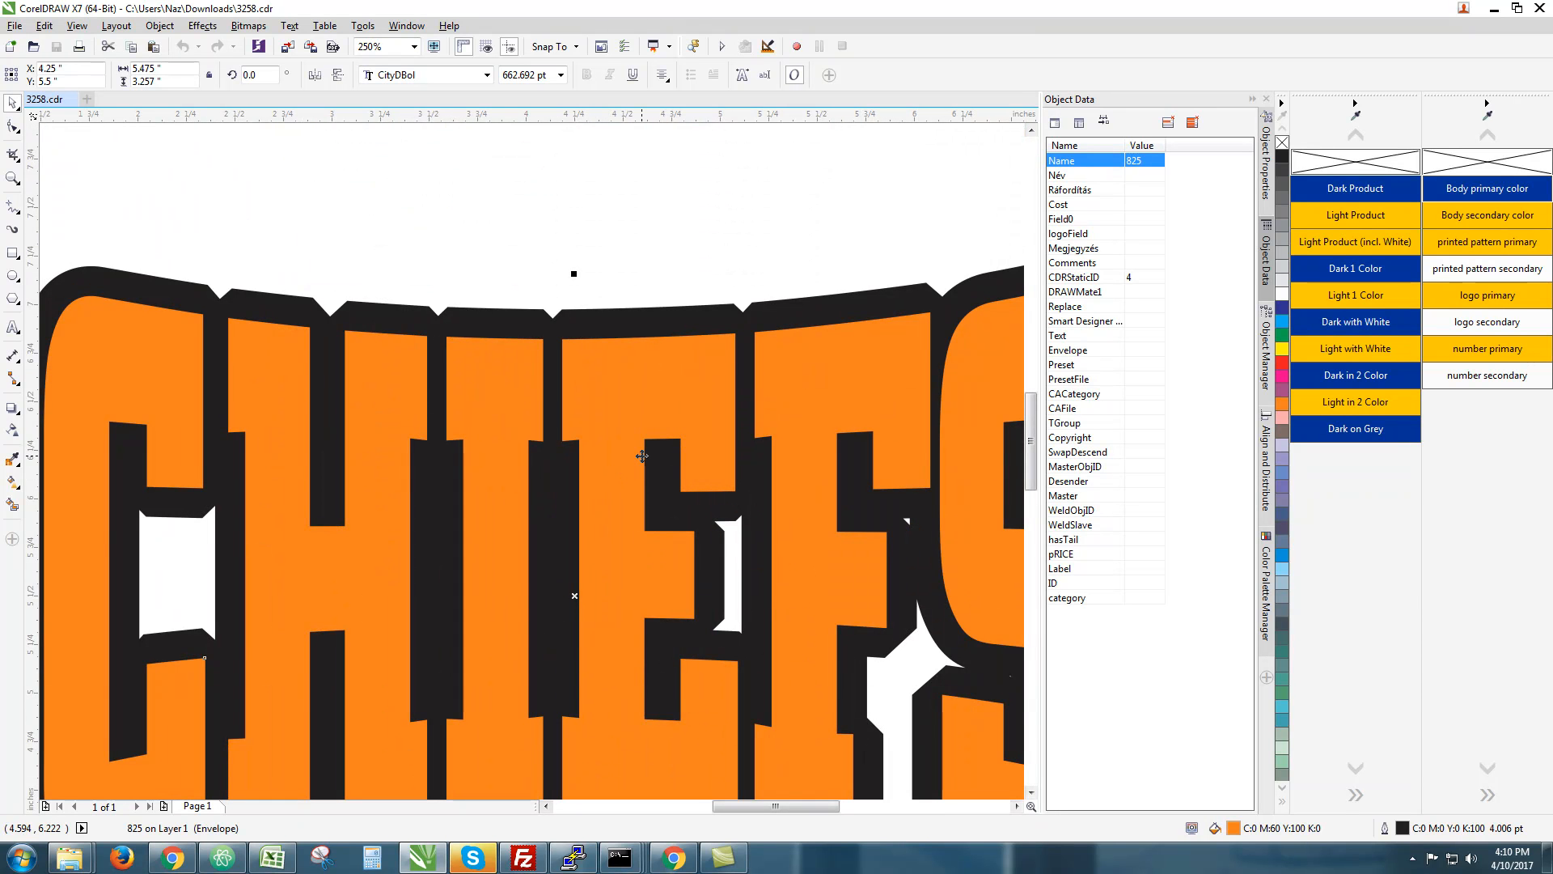
pyautogui.scroll(-3, 691, 398)
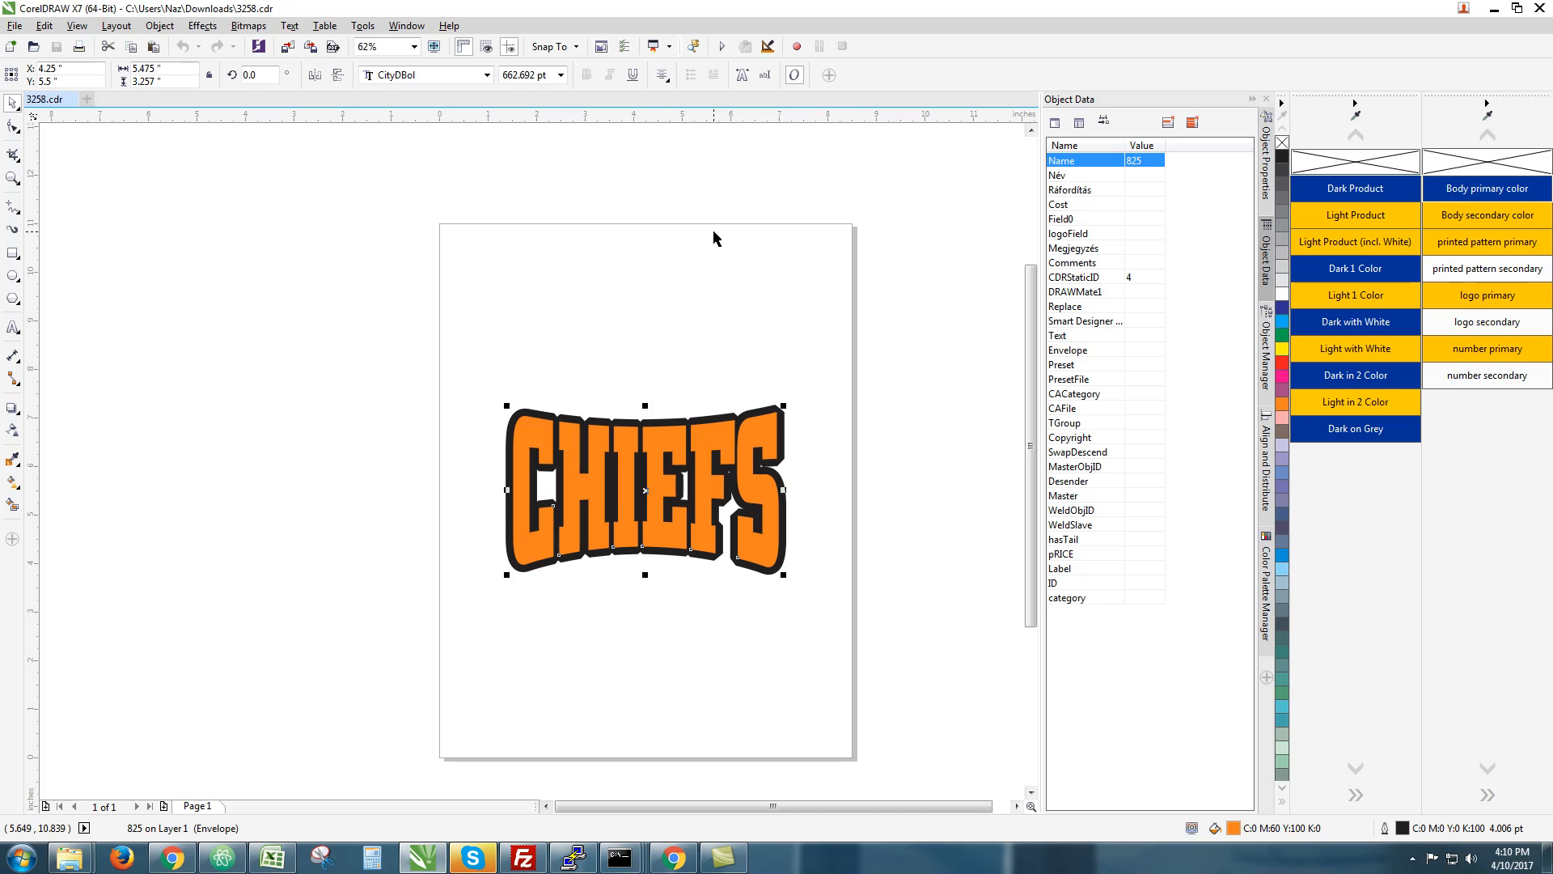
pyautogui.click(475, 544)
pyautogui.click(174, 859)
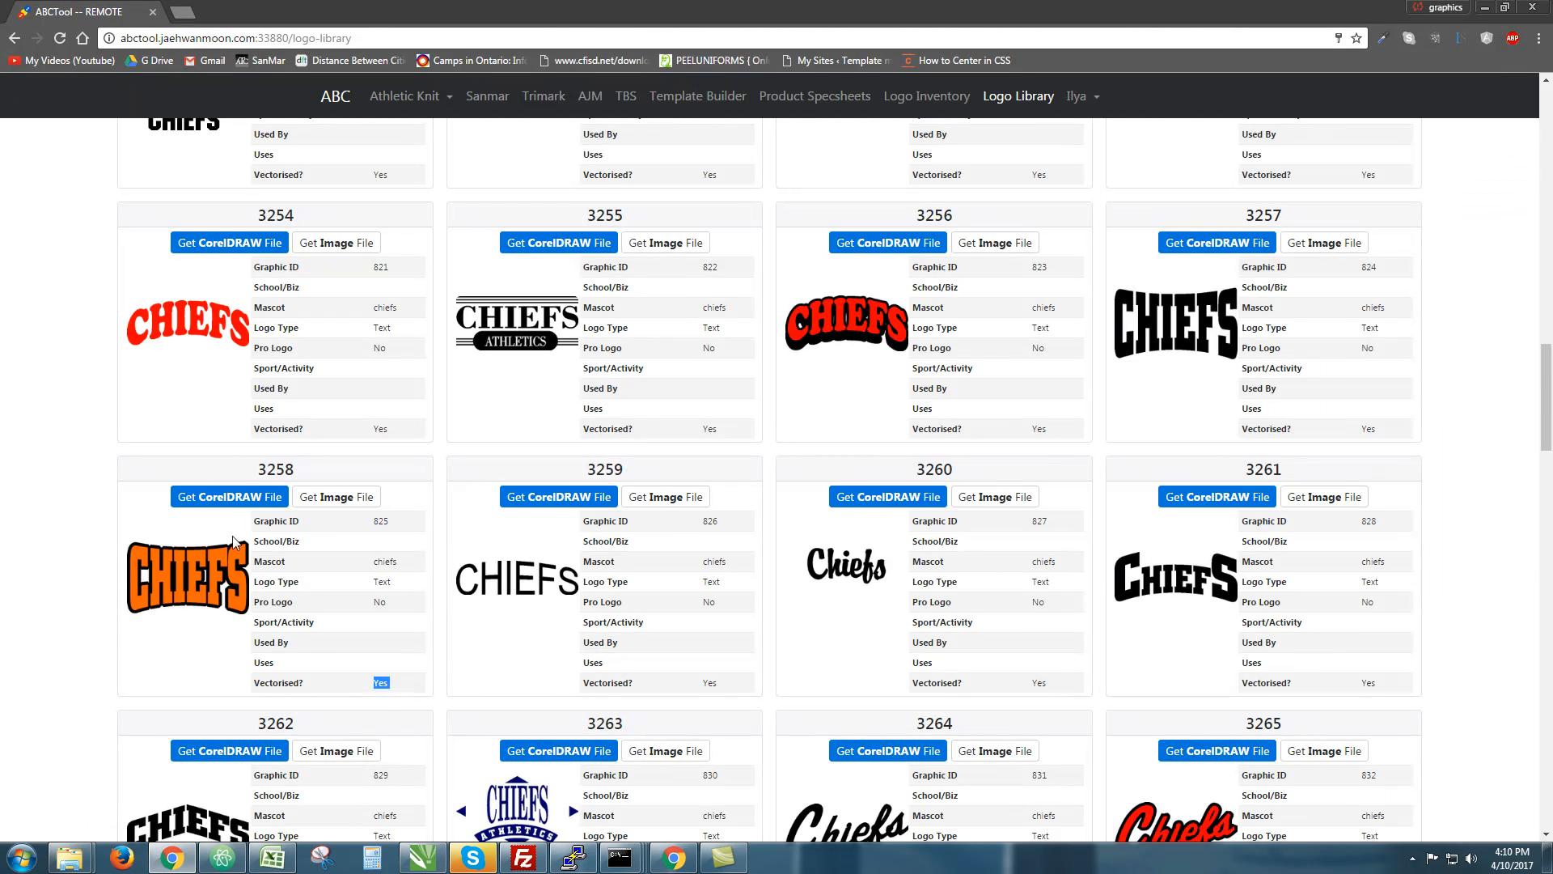
# Start a new library item and enter Graphic ID Cheifs_1
pyautogui.scroll(20, 86, 260)
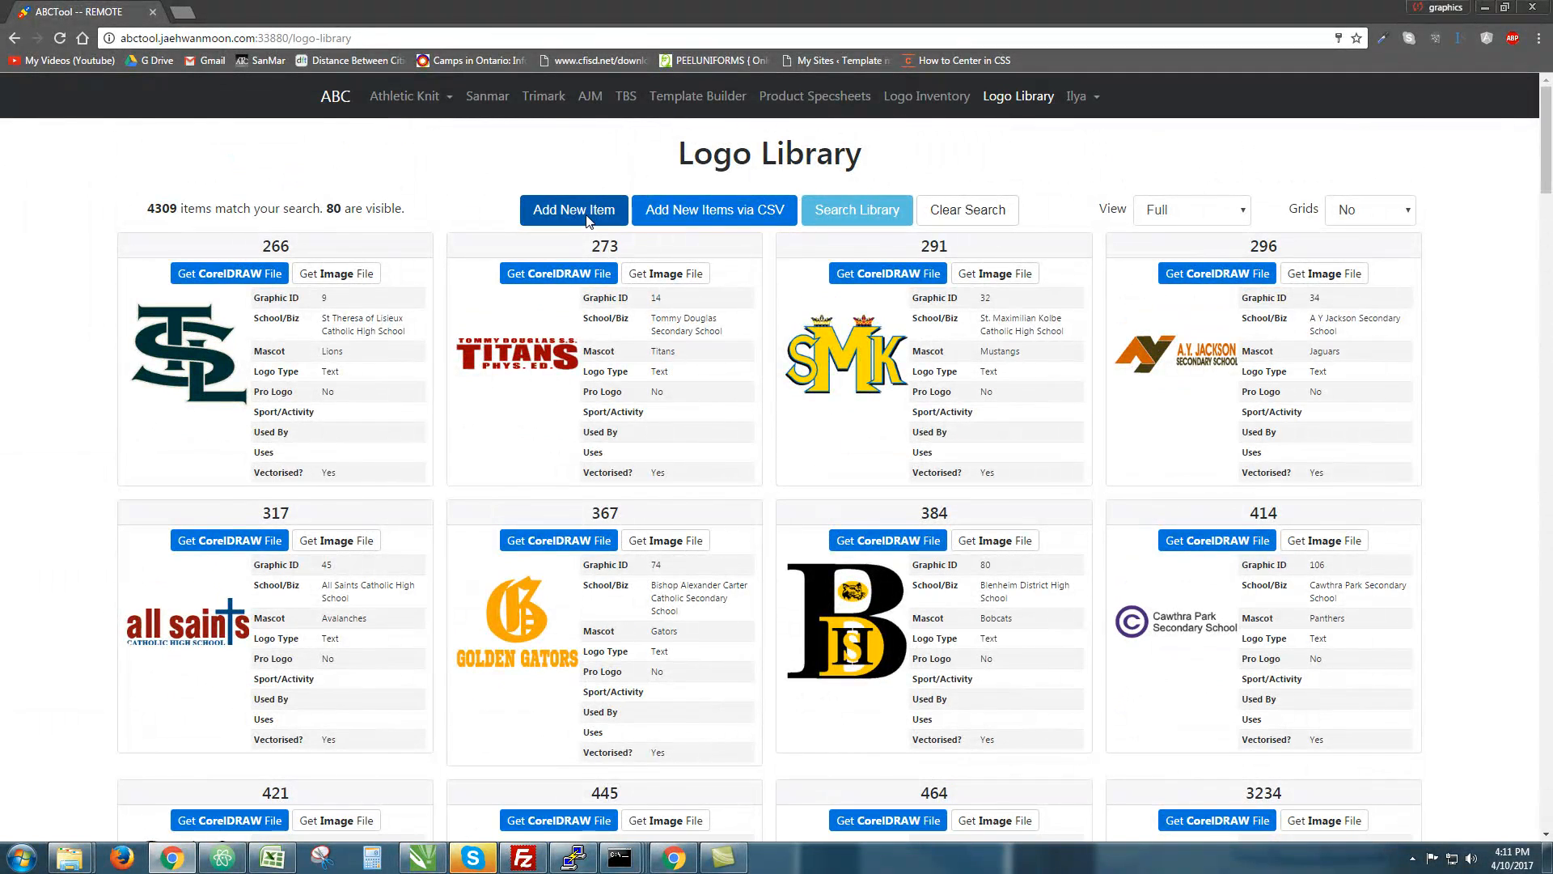
pyautogui.click(586, 210)
pyautogui.click(666, 288)
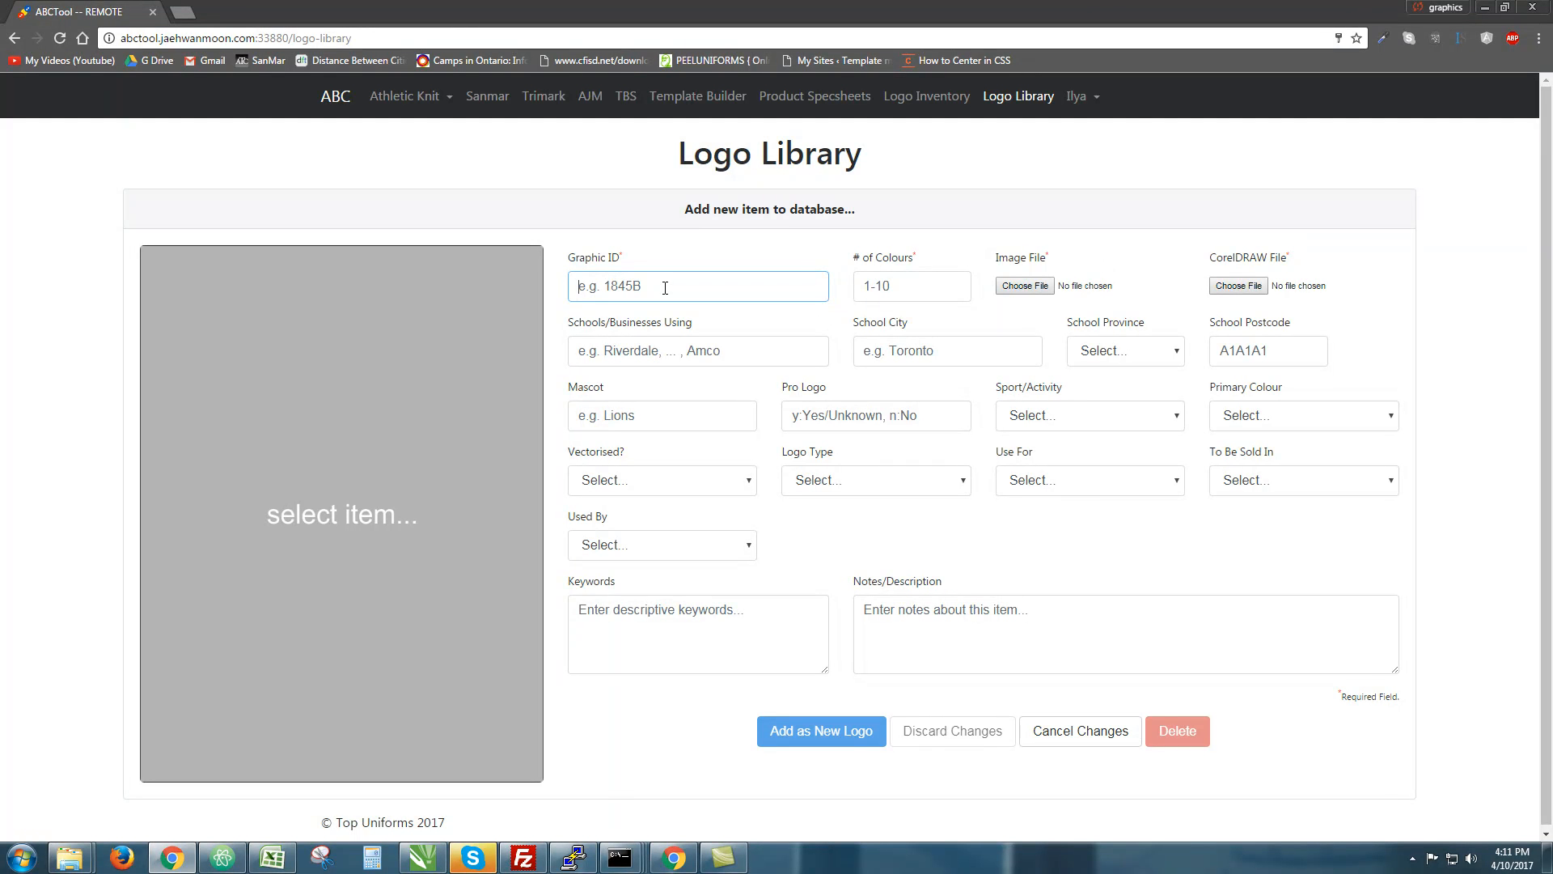
pyautogui.write('Chi')
pyautogui.doubleClick(607, 286)
pyautogui.click(658, 288)
pyautogui.moveTo(703, 289)
pyautogui.mouseDown()
pyautogui.moveTo(628, 272)
pyautogui.moveTo(624, 287)
pyautogui.moveTo(696, 286)
pyautogui.mouseUp()
pyautogui.click(630, 267)
# Enter 2 in # of Colours, then bring the CHIEFS drawing forward in CorelDRAW
pyautogui.click(928, 285)
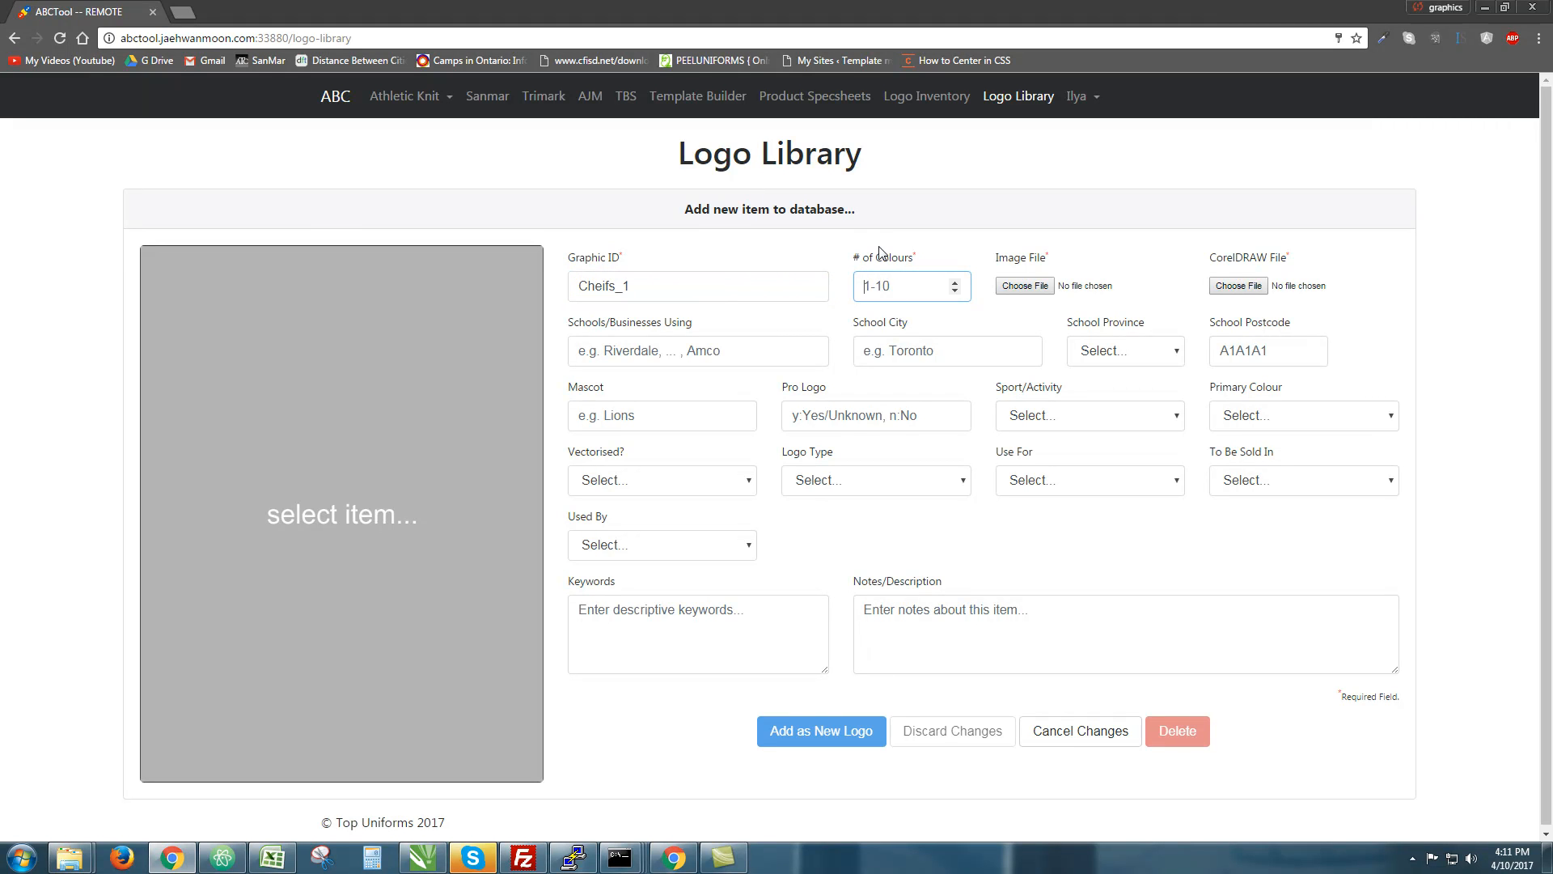
pyautogui.tripleClick(880, 259)
pyautogui.click(902, 286)
pyautogui.write('2')
pyautogui.click(422, 857)
pyautogui.scroll(2, 614, 487)
pyautogui.scroll(-2, 696, 300)
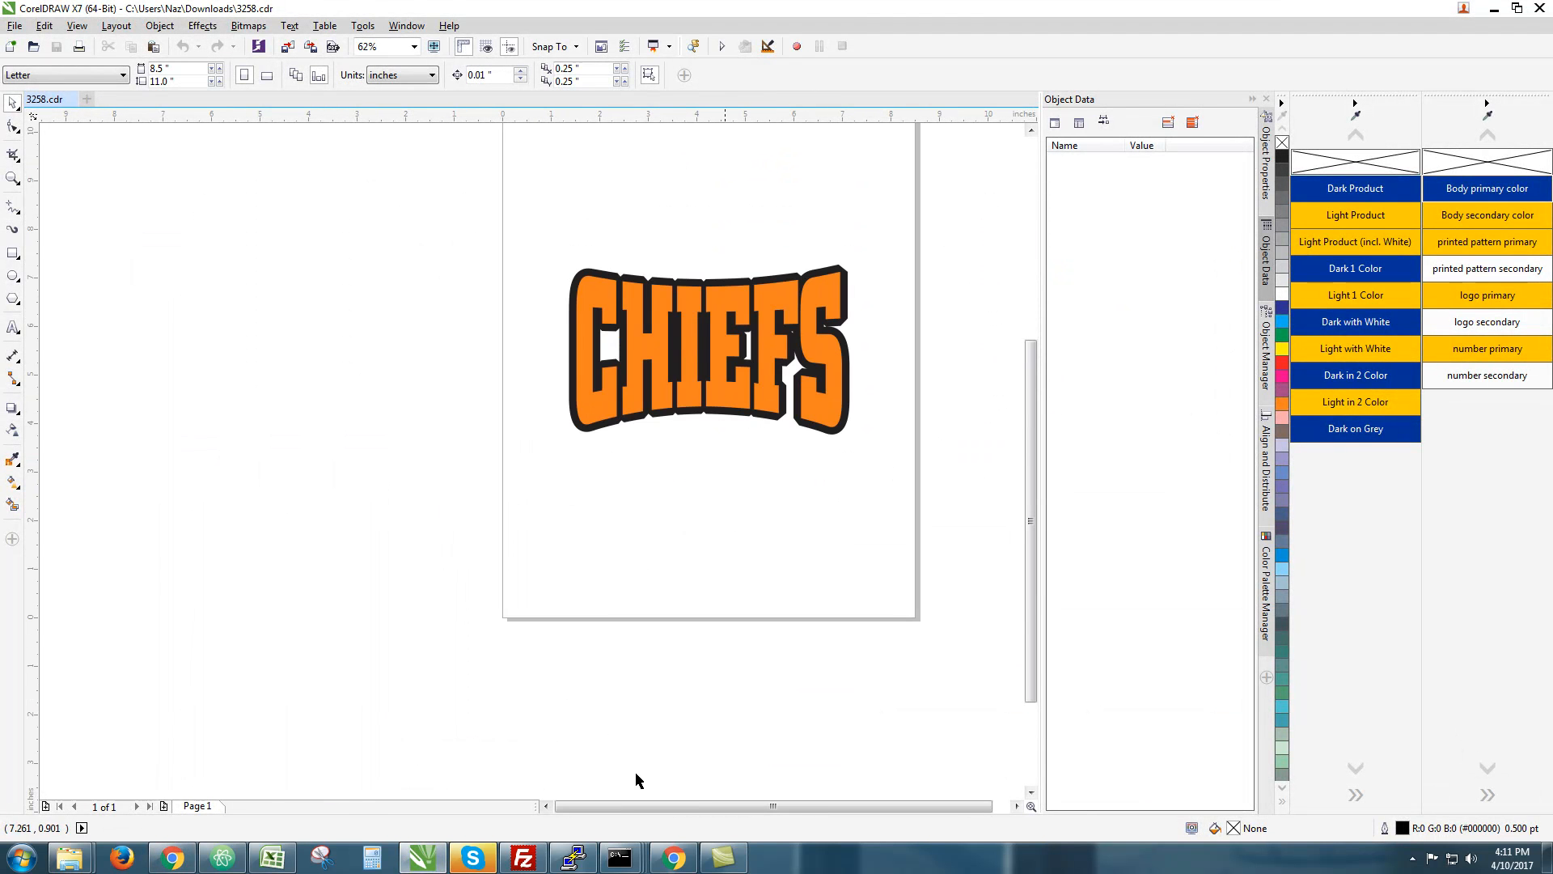
# Back on the new-item form, check the Image File and CorelDRAW File fields
pyautogui.click(181, 864)
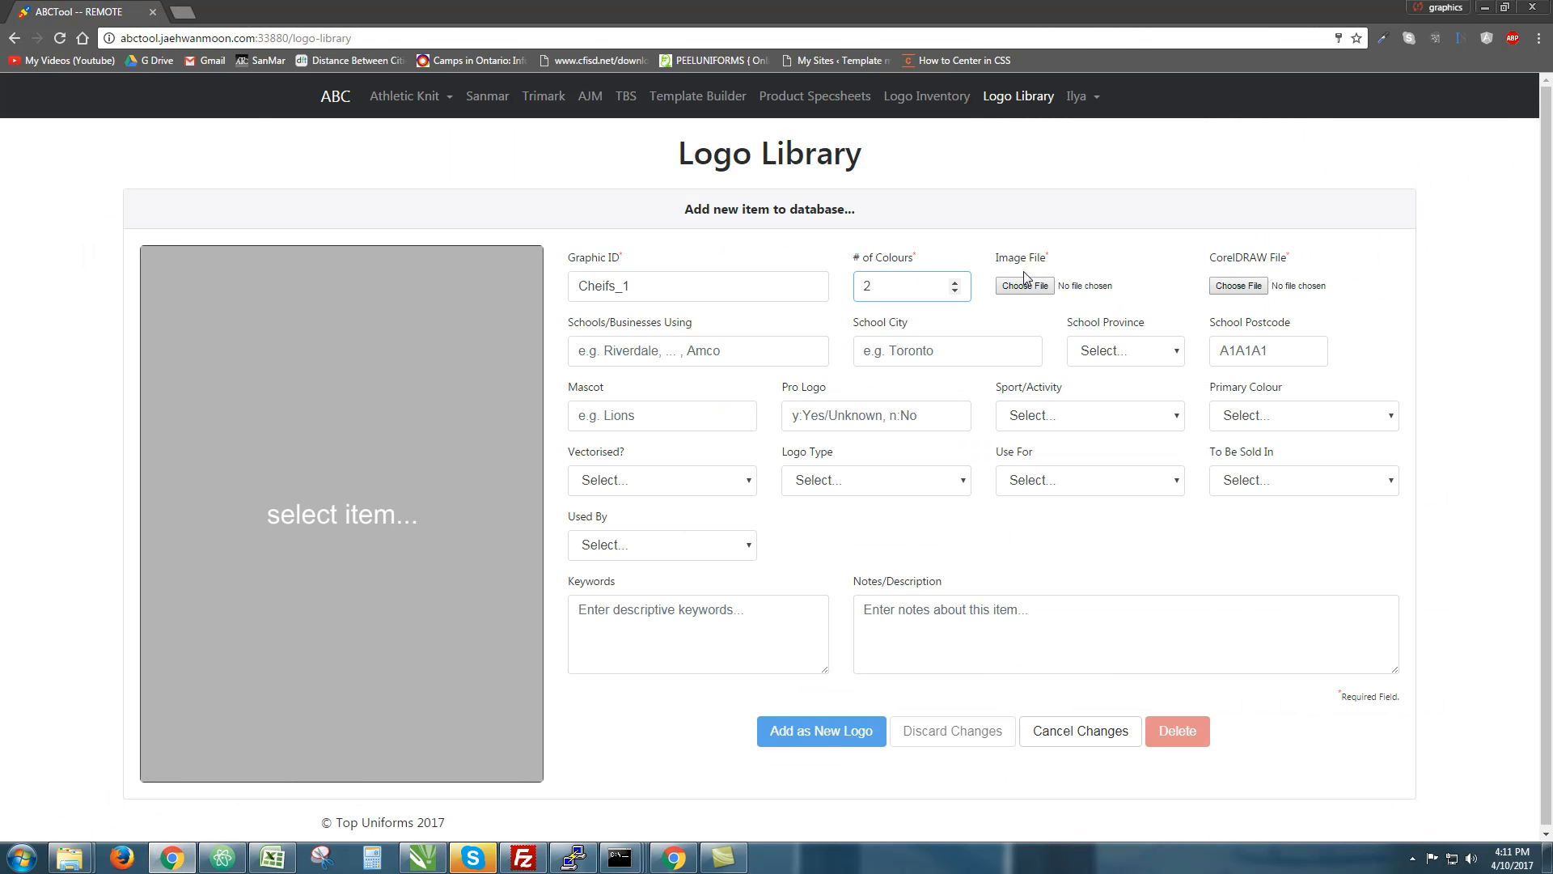
pyautogui.moveTo(990, 259); pyautogui.dragTo(1094, 264)
pyautogui.click(1127, 288)
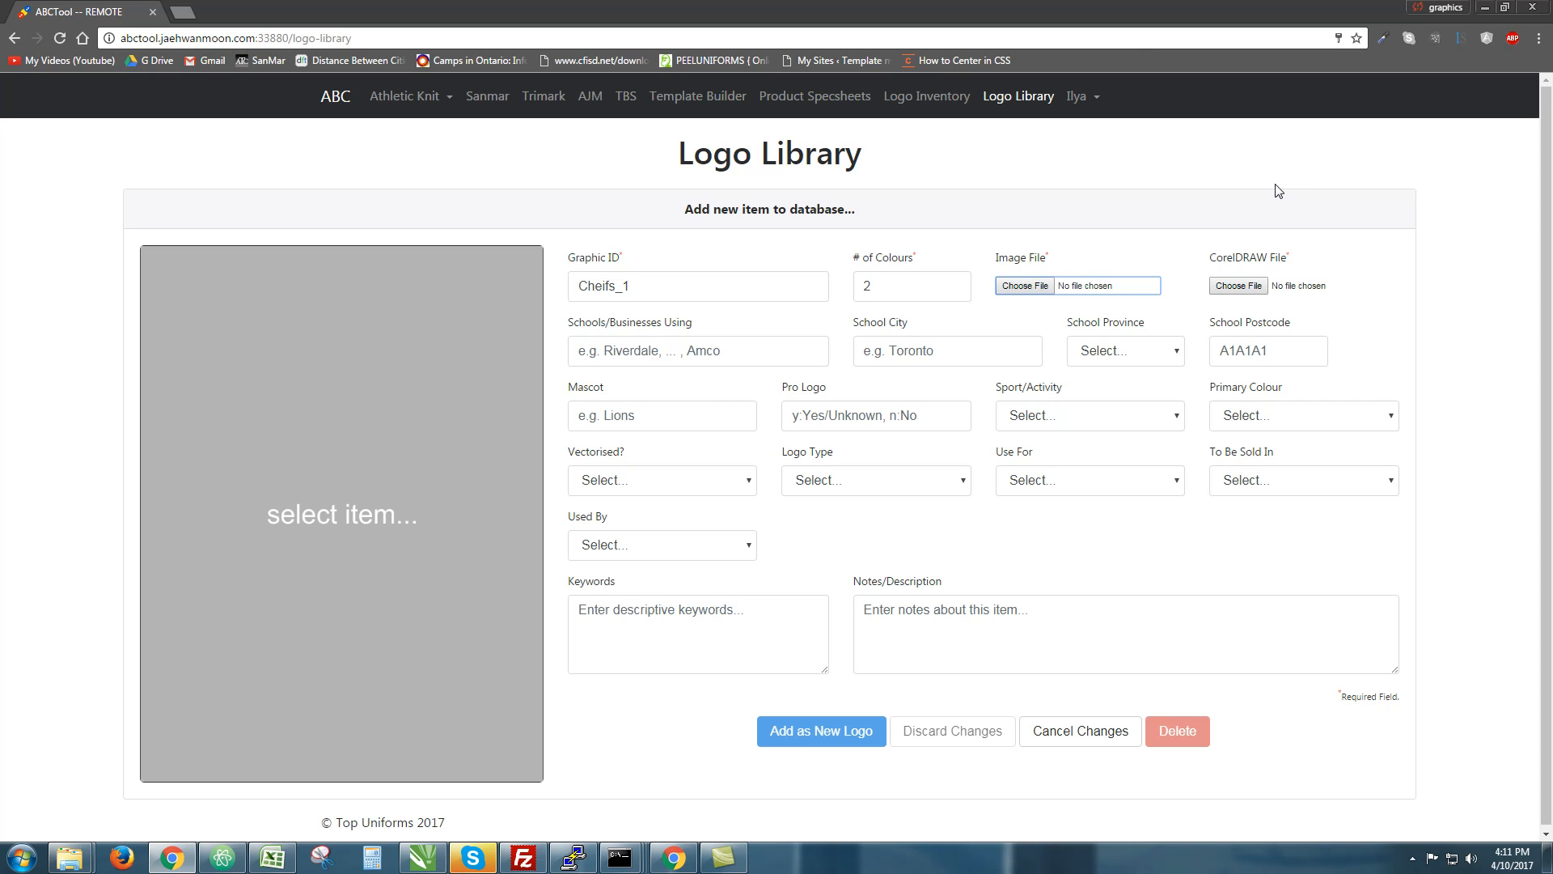
pyautogui.moveTo(995, 257); pyautogui.dragTo(1067, 259)
pyautogui.tripleClick(1055, 258)
pyautogui.tripleClick(1050, 258)
pyautogui.tripleClick(1246, 263)
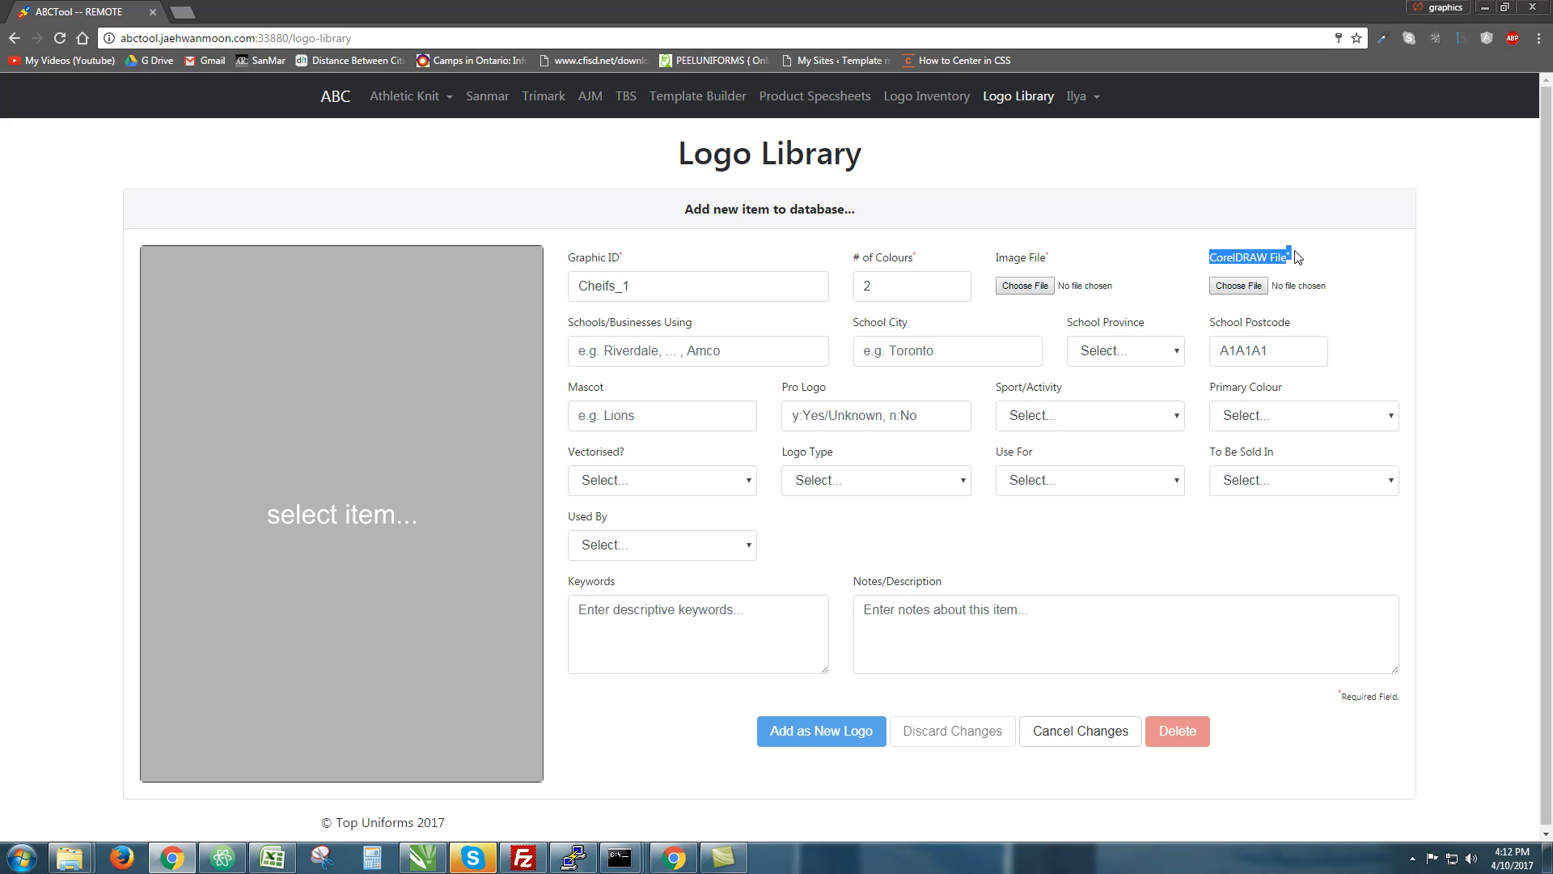
pyautogui.tripleClick(1292, 255)
# Export the CHIEFS drawing from CorelDRAW as the PNG file 3258.png
pyautogui.click(422, 854)
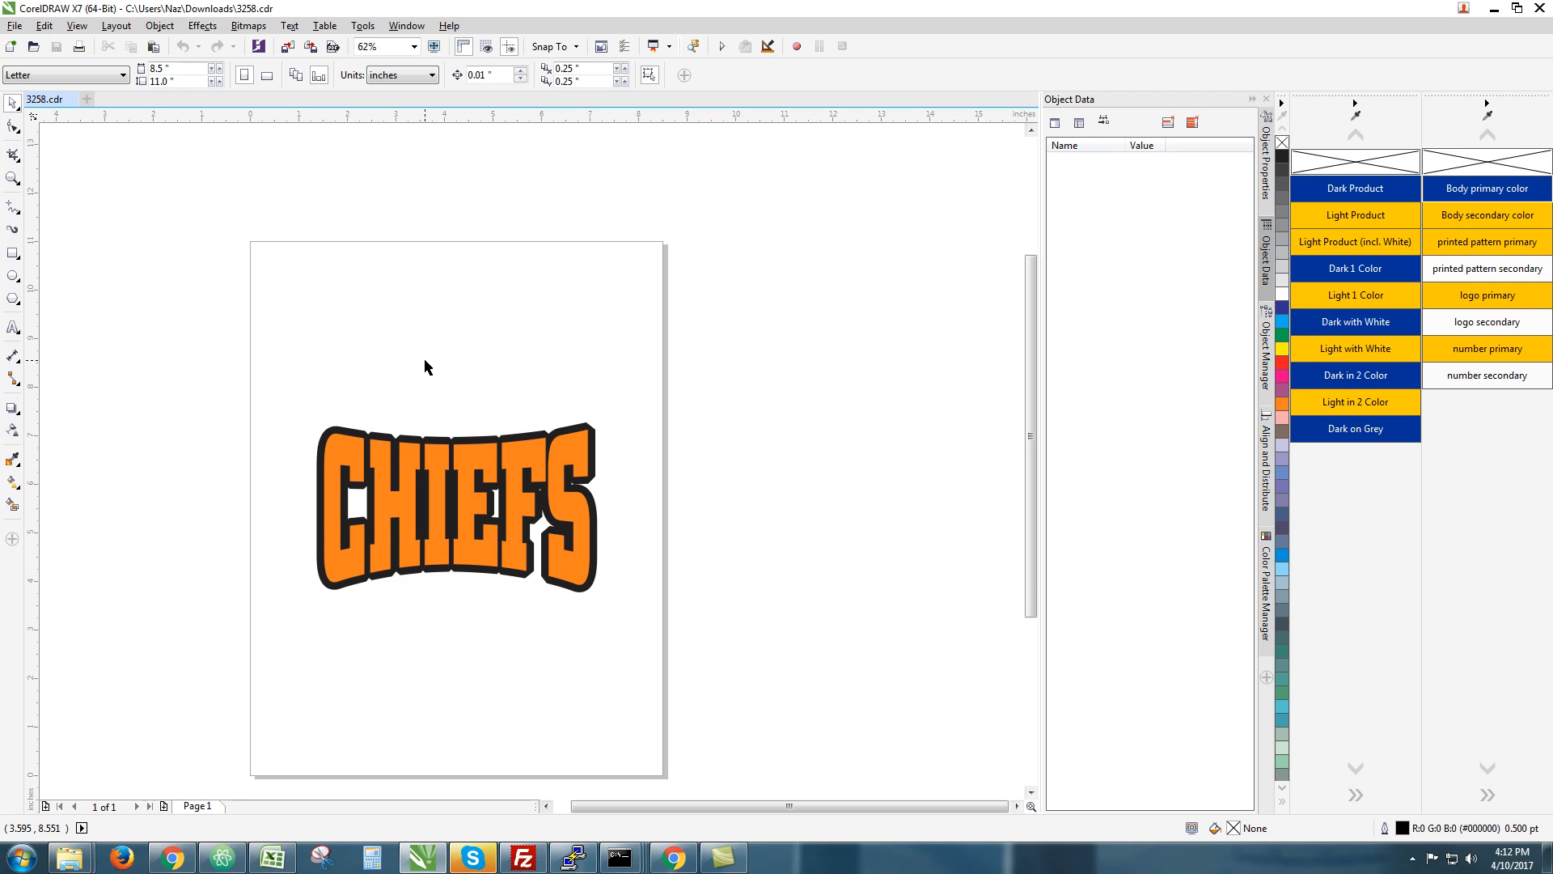
pyautogui.hotkey('ctrl', 'e')
pyautogui.click(684, 572)
# Keep the CHIEFS drawing's export file name as 3258.png
pyautogui.moveTo(676, 571); pyautogui.dragTo(599, 584)
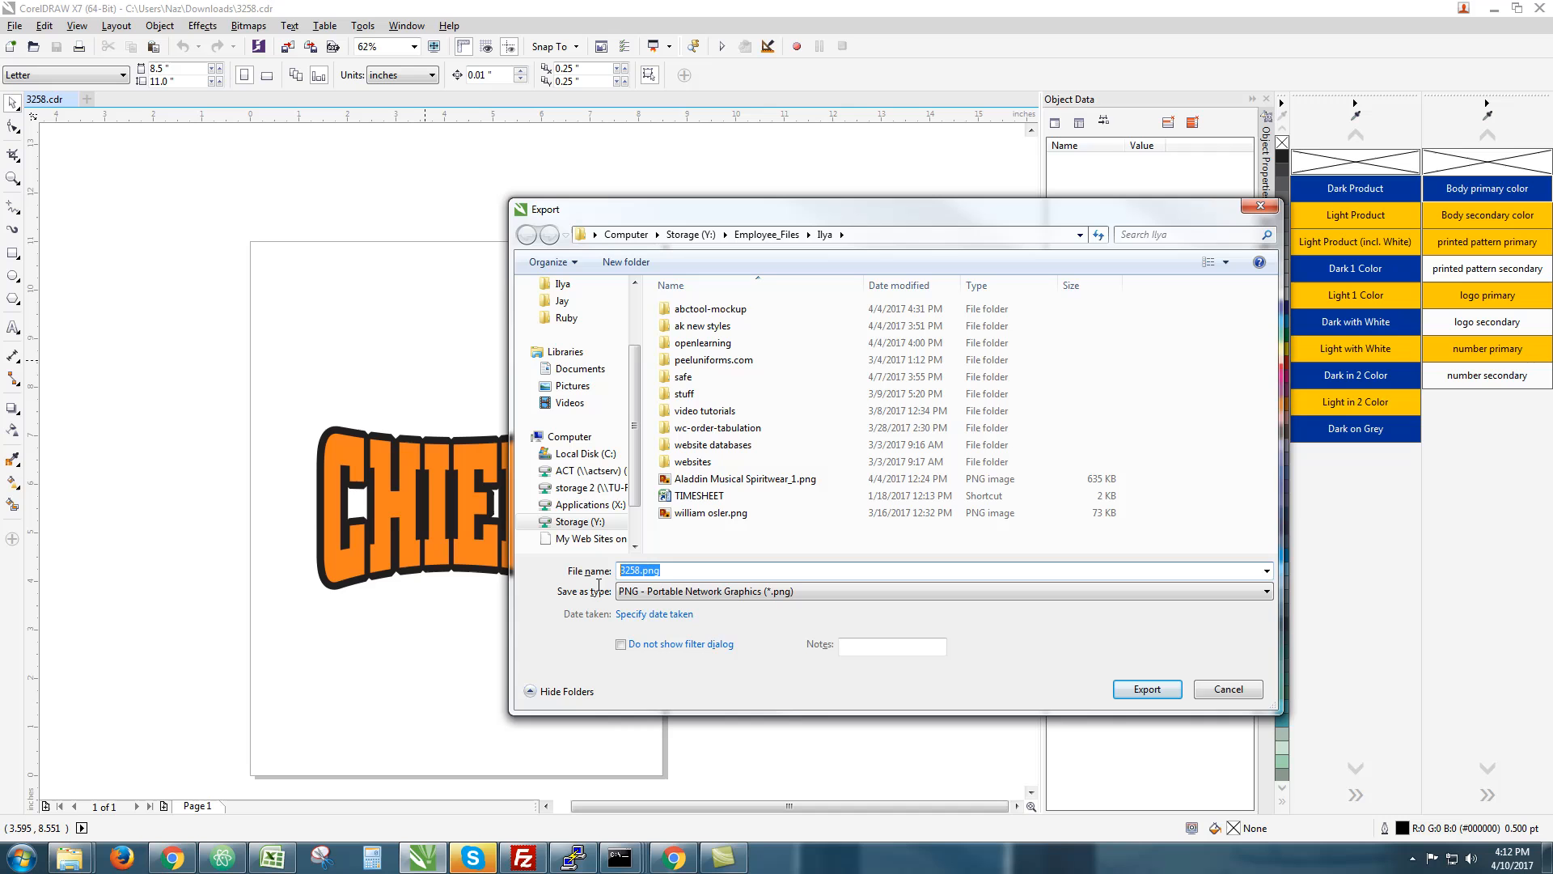
pyautogui.click(659, 570)
pyautogui.doubleClick(637, 570)
pyautogui.click(688, 569)
pyautogui.moveTo(639, 570); pyautogui.dragTo(610, 568)
pyautogui.click(636, 570)
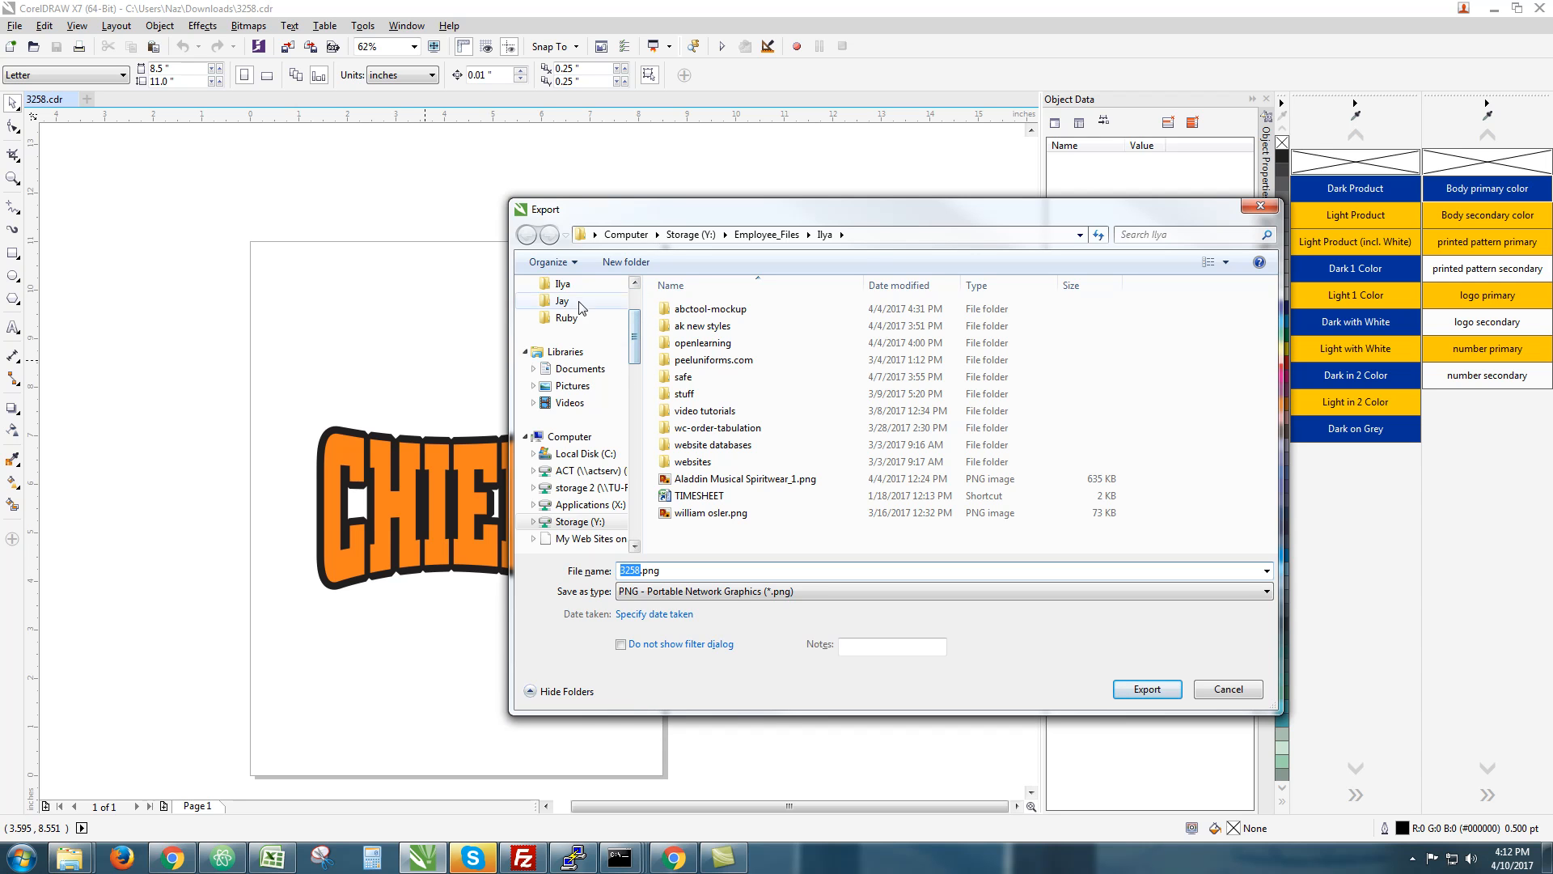
# Export into the Downloads folder with PNG kept as the file type
pyautogui.scroll(2, 623, 350)
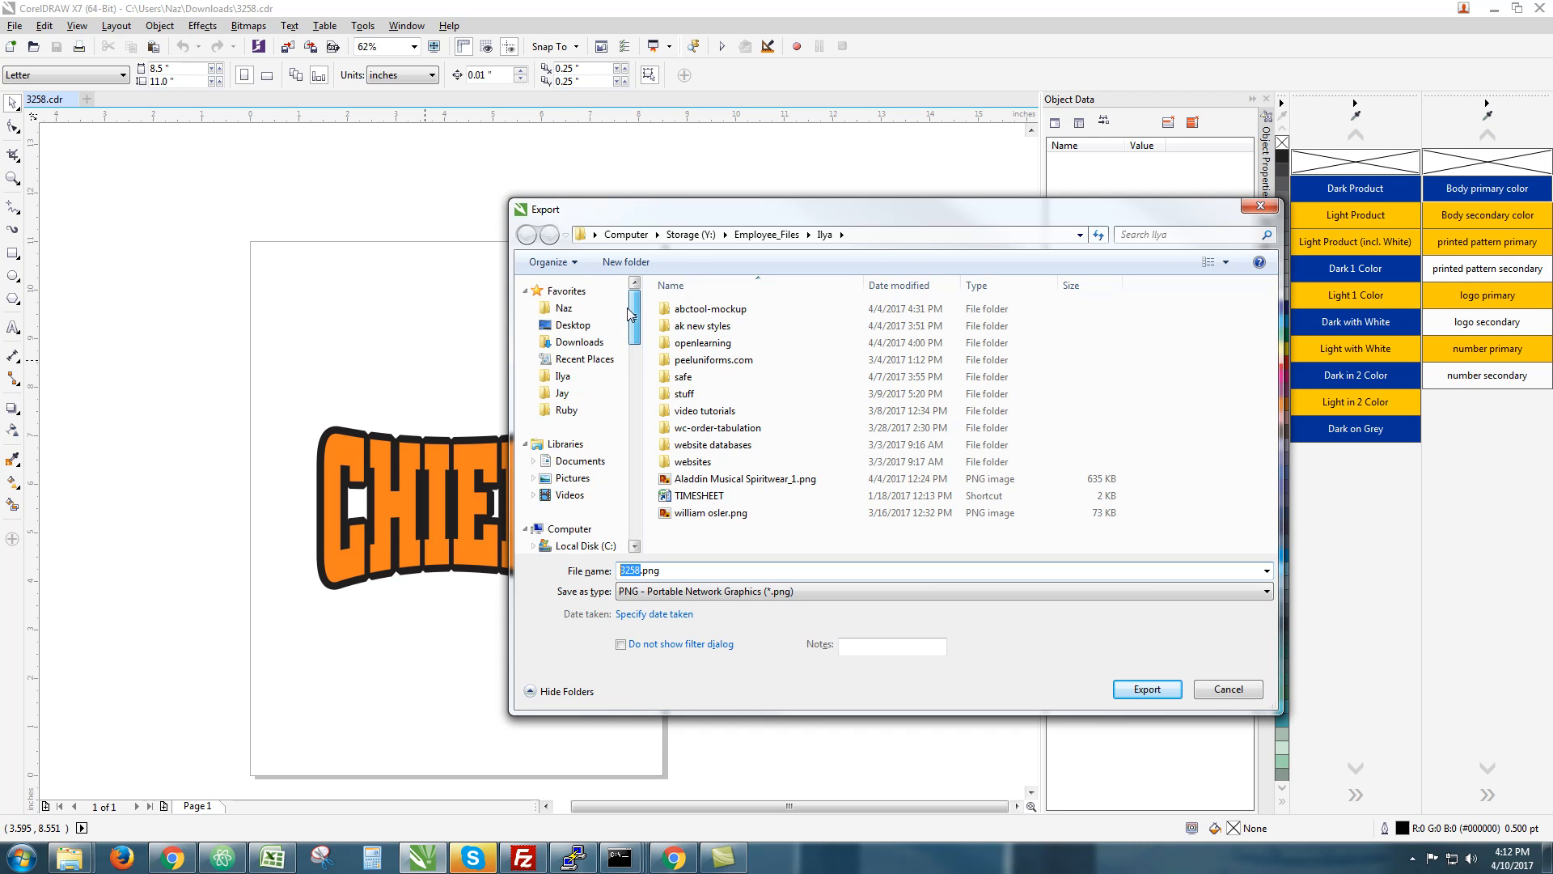
pyautogui.click(578, 341)
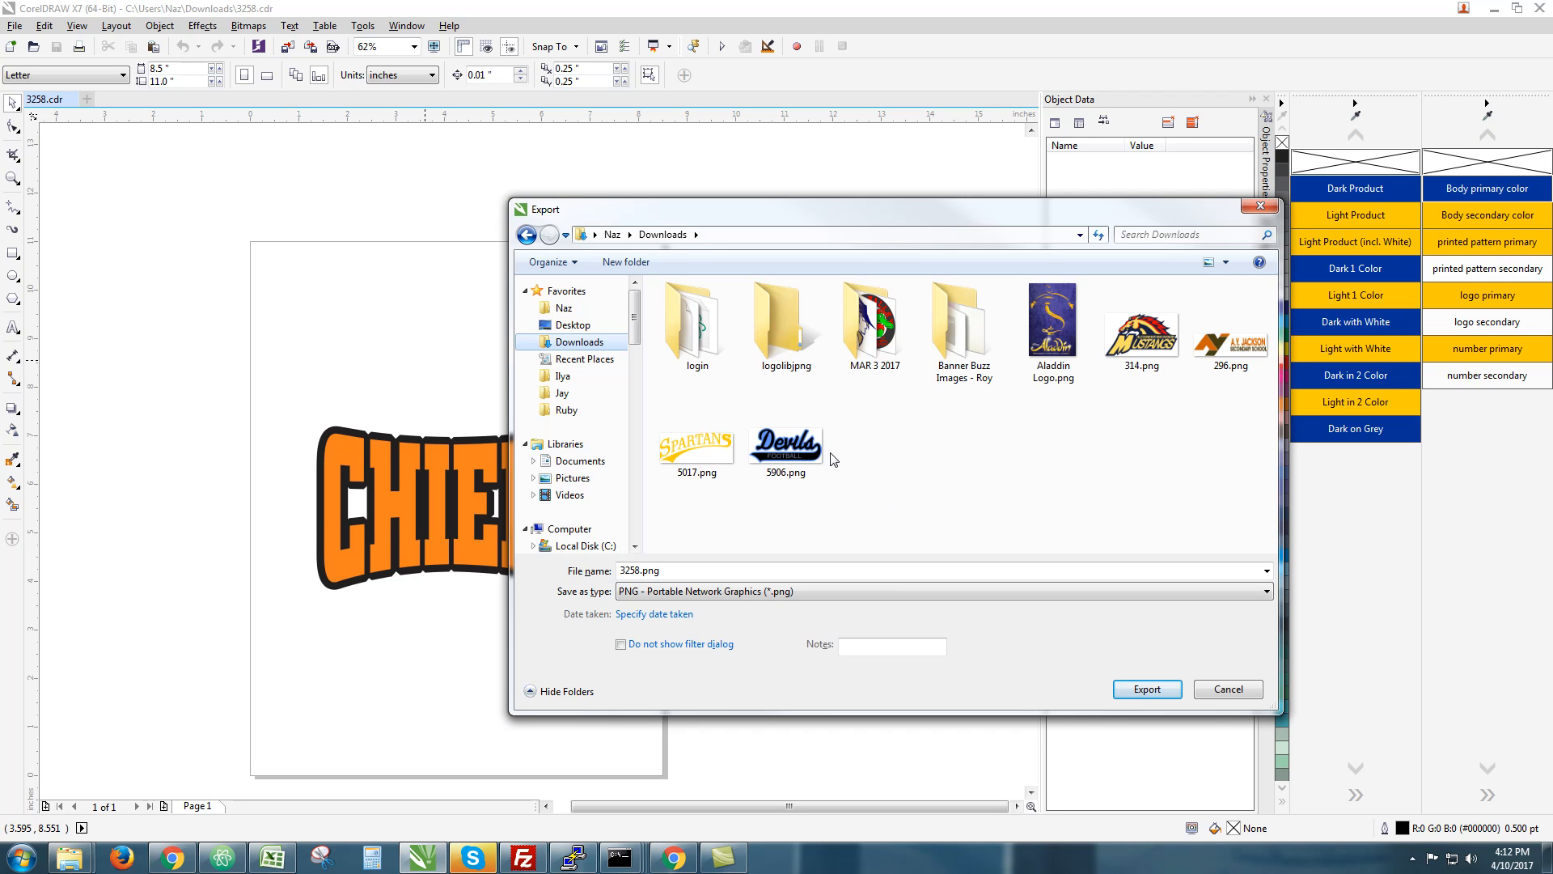
pyautogui.click(818, 592)
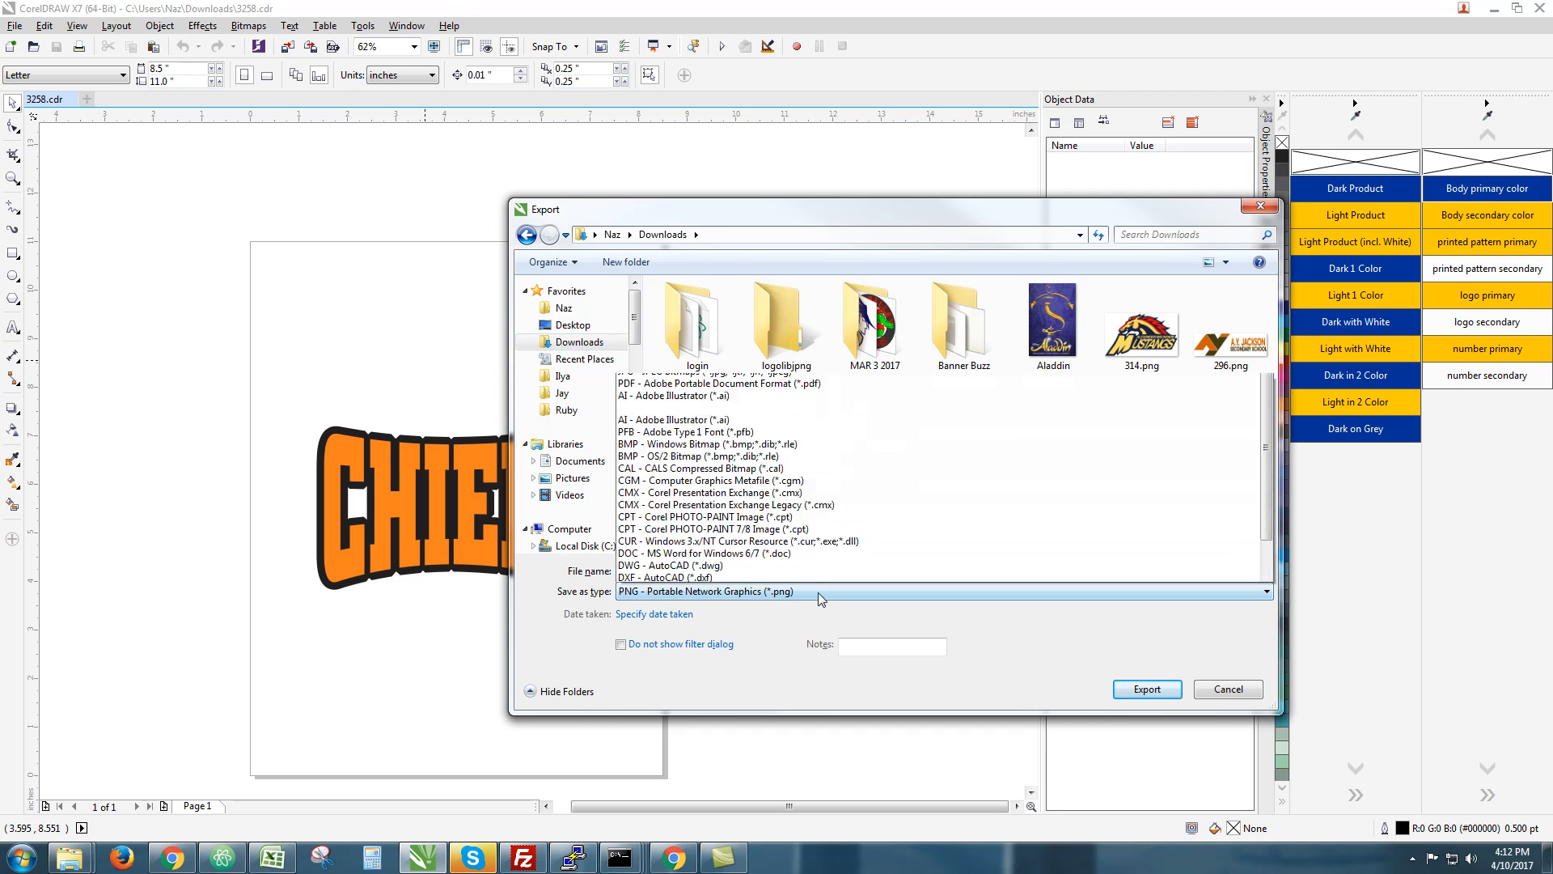
pyautogui.scroll(-7, 709, 297)
pyautogui.scroll(7, 709, 297)
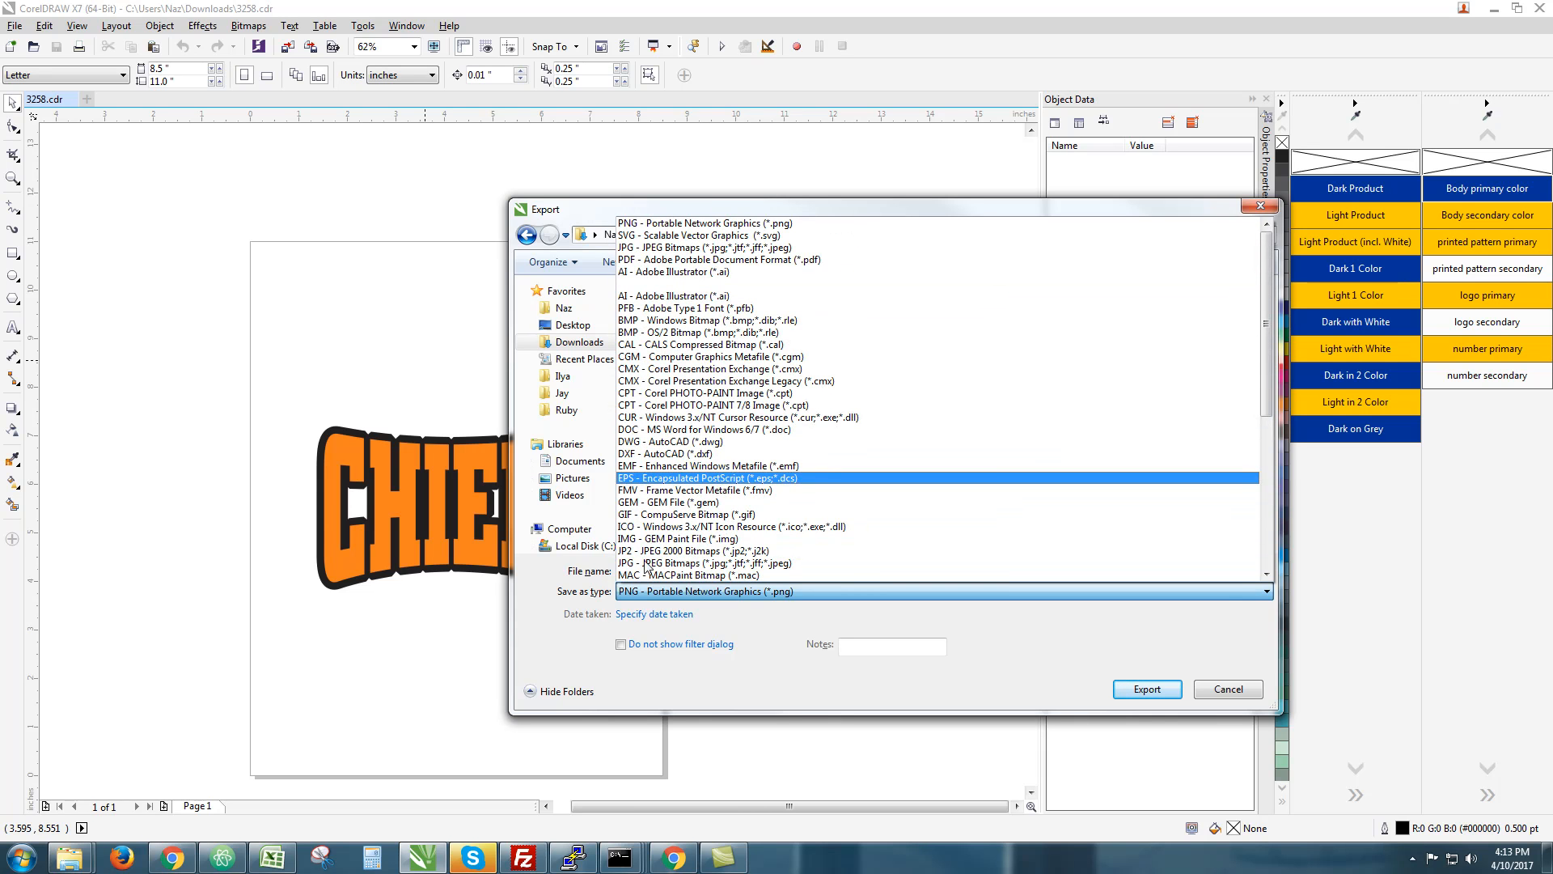
pyautogui.click(606, 613)
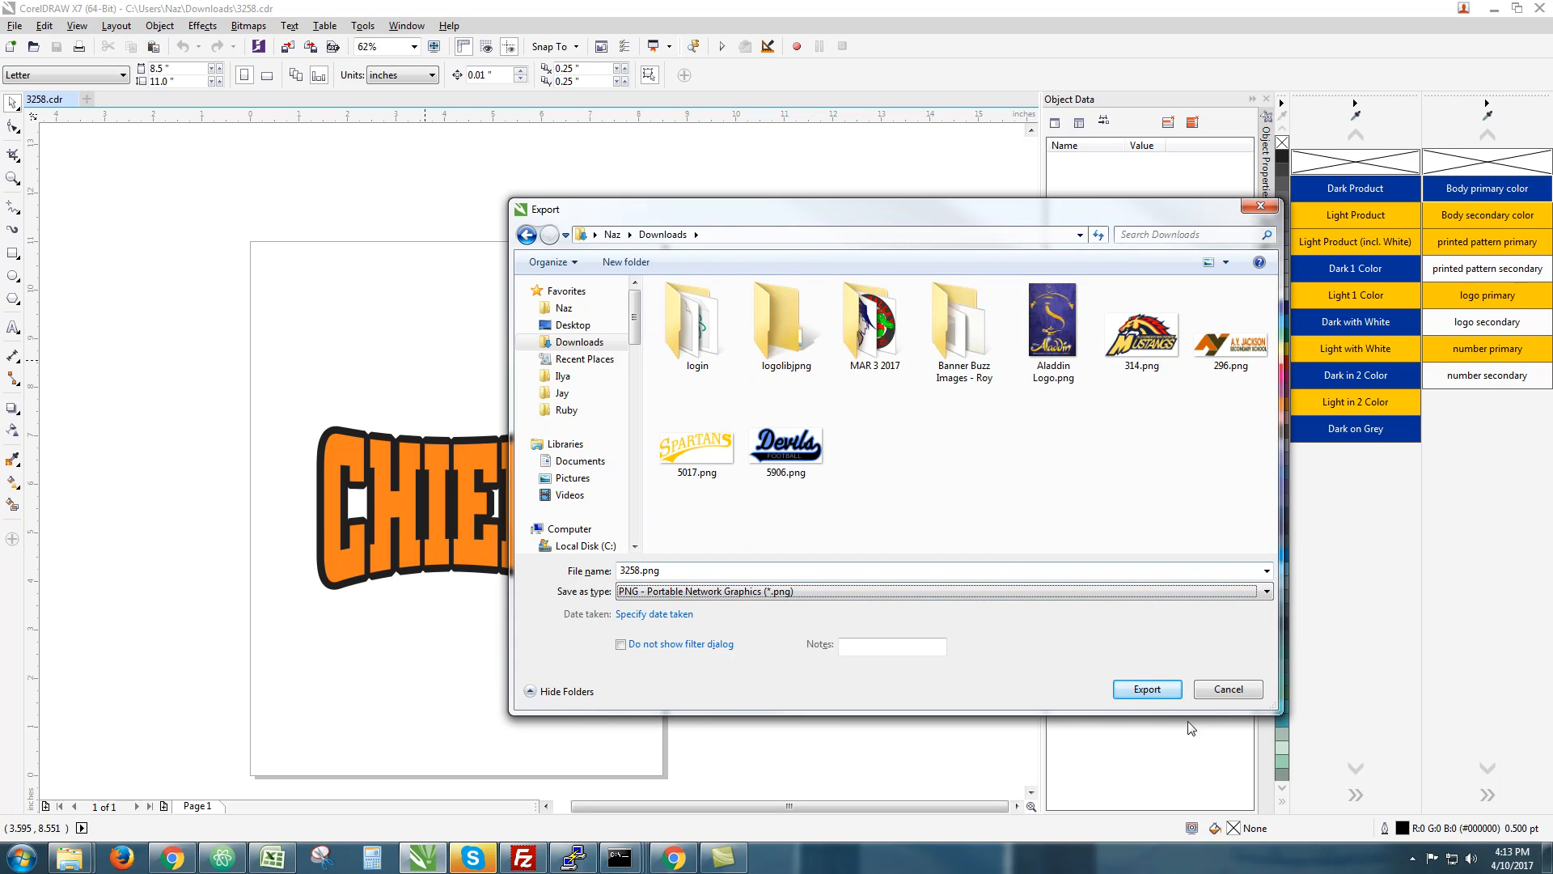
pyautogui.click(1154, 692)
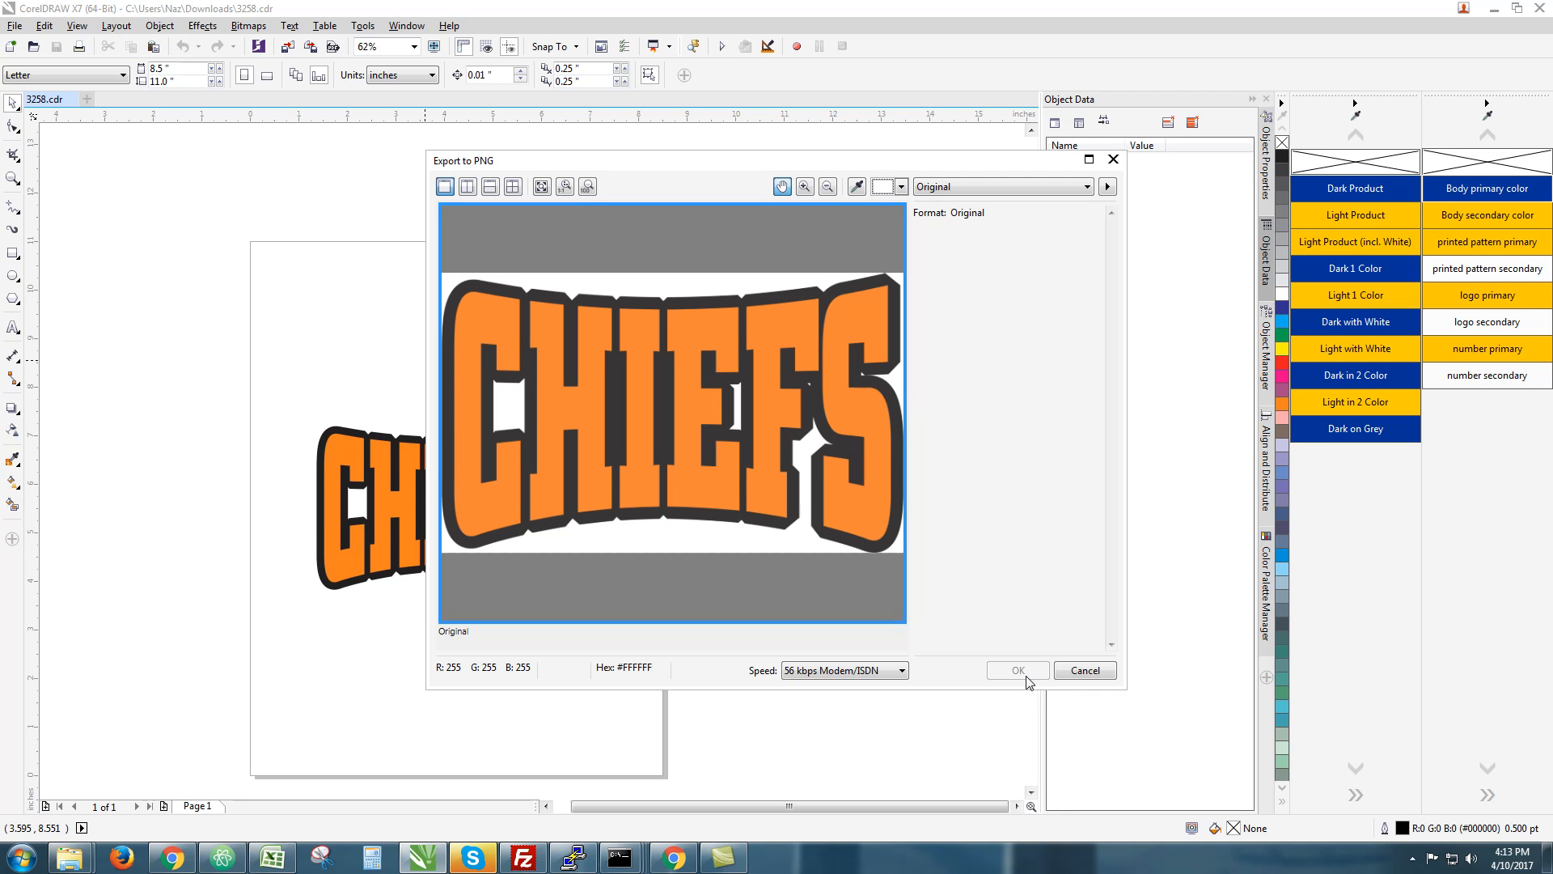
# Finish the export using the PNG 24-bit preset, RGB Color (24-bit) and transparency
pyautogui.click(1000, 184)
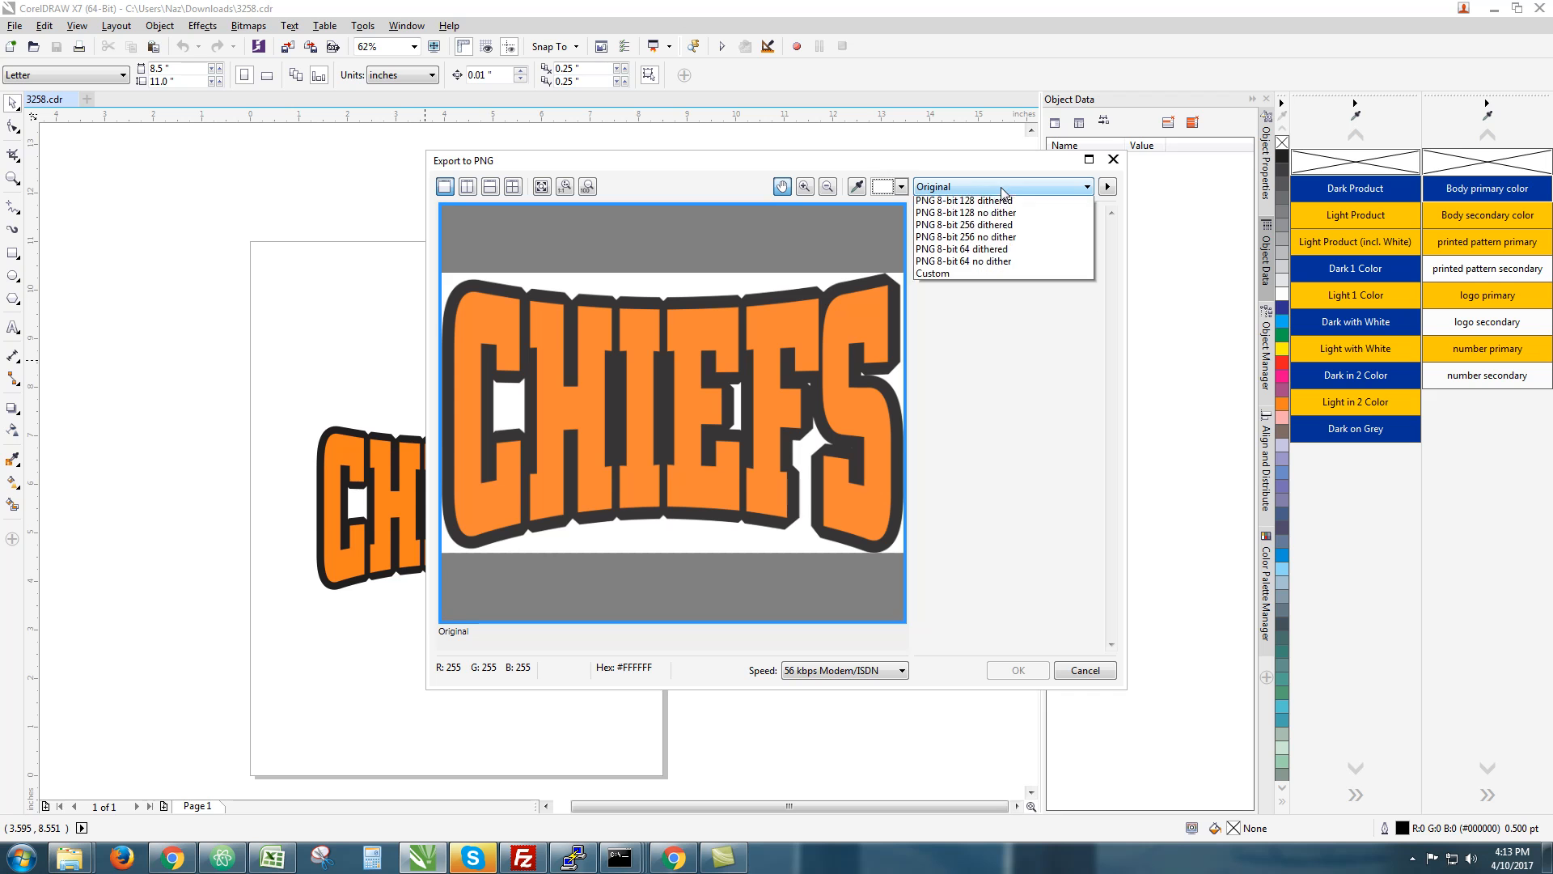
pyautogui.click(1007, 184)
pyautogui.click(973, 185)
pyautogui.click(962, 215)
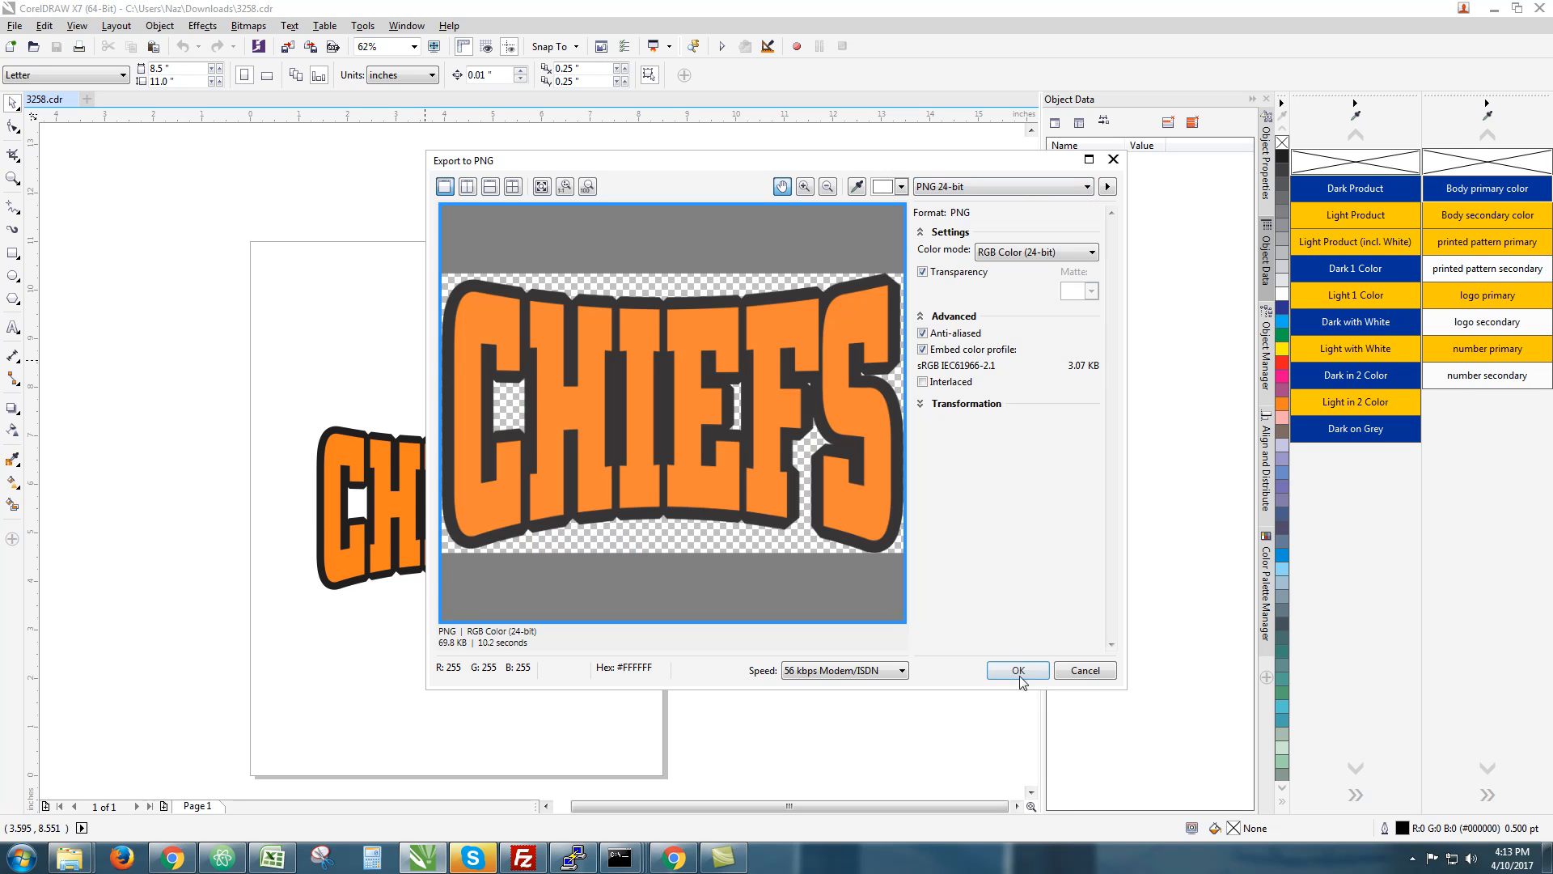
pyautogui.click(968, 183)
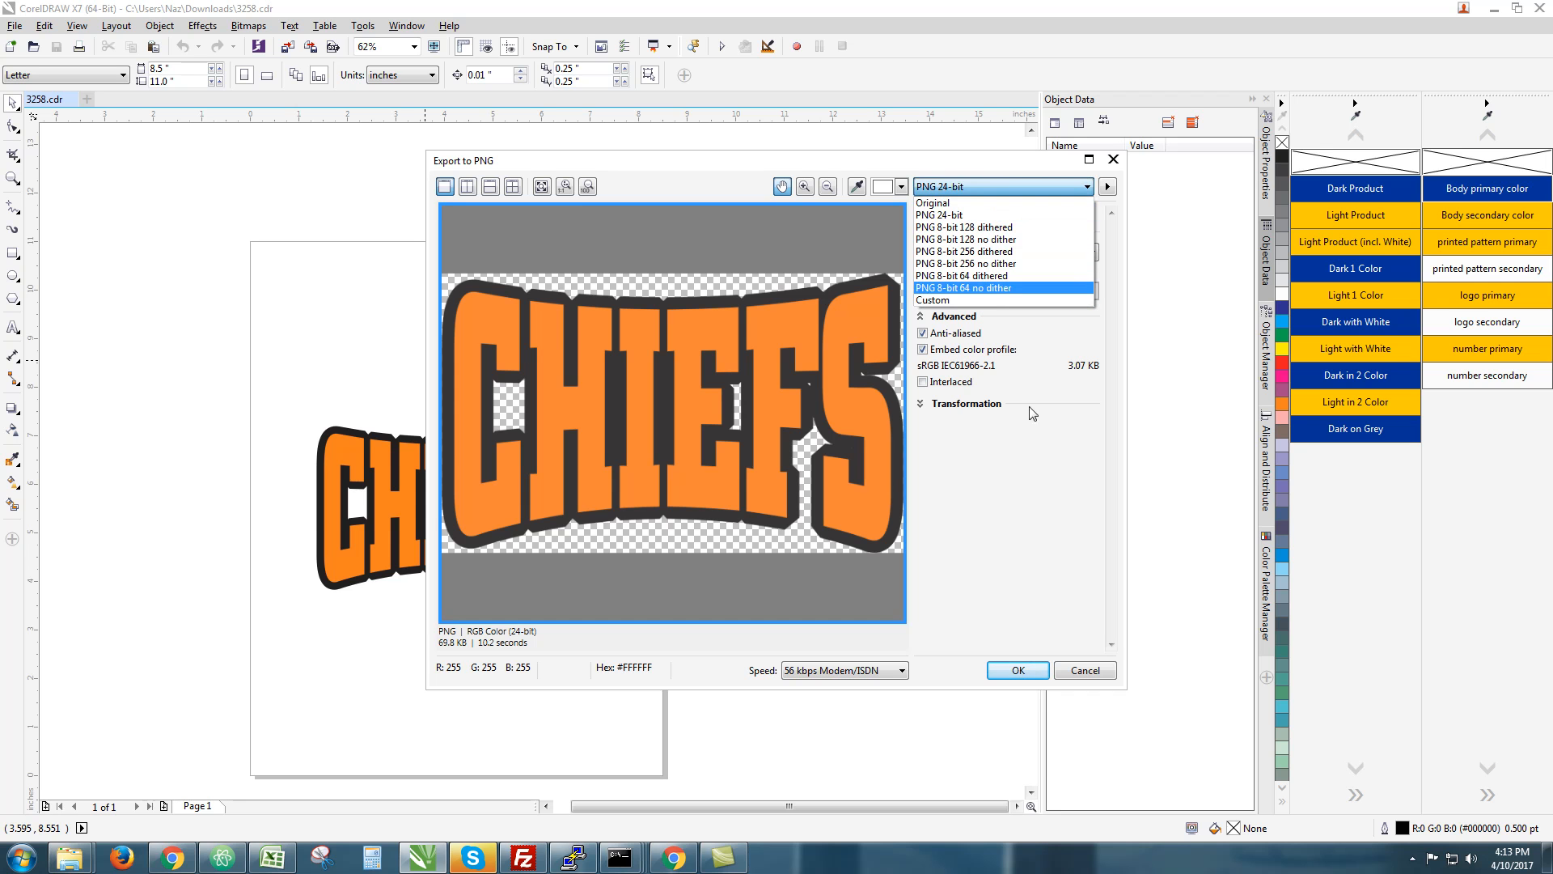
pyautogui.click(1023, 489)
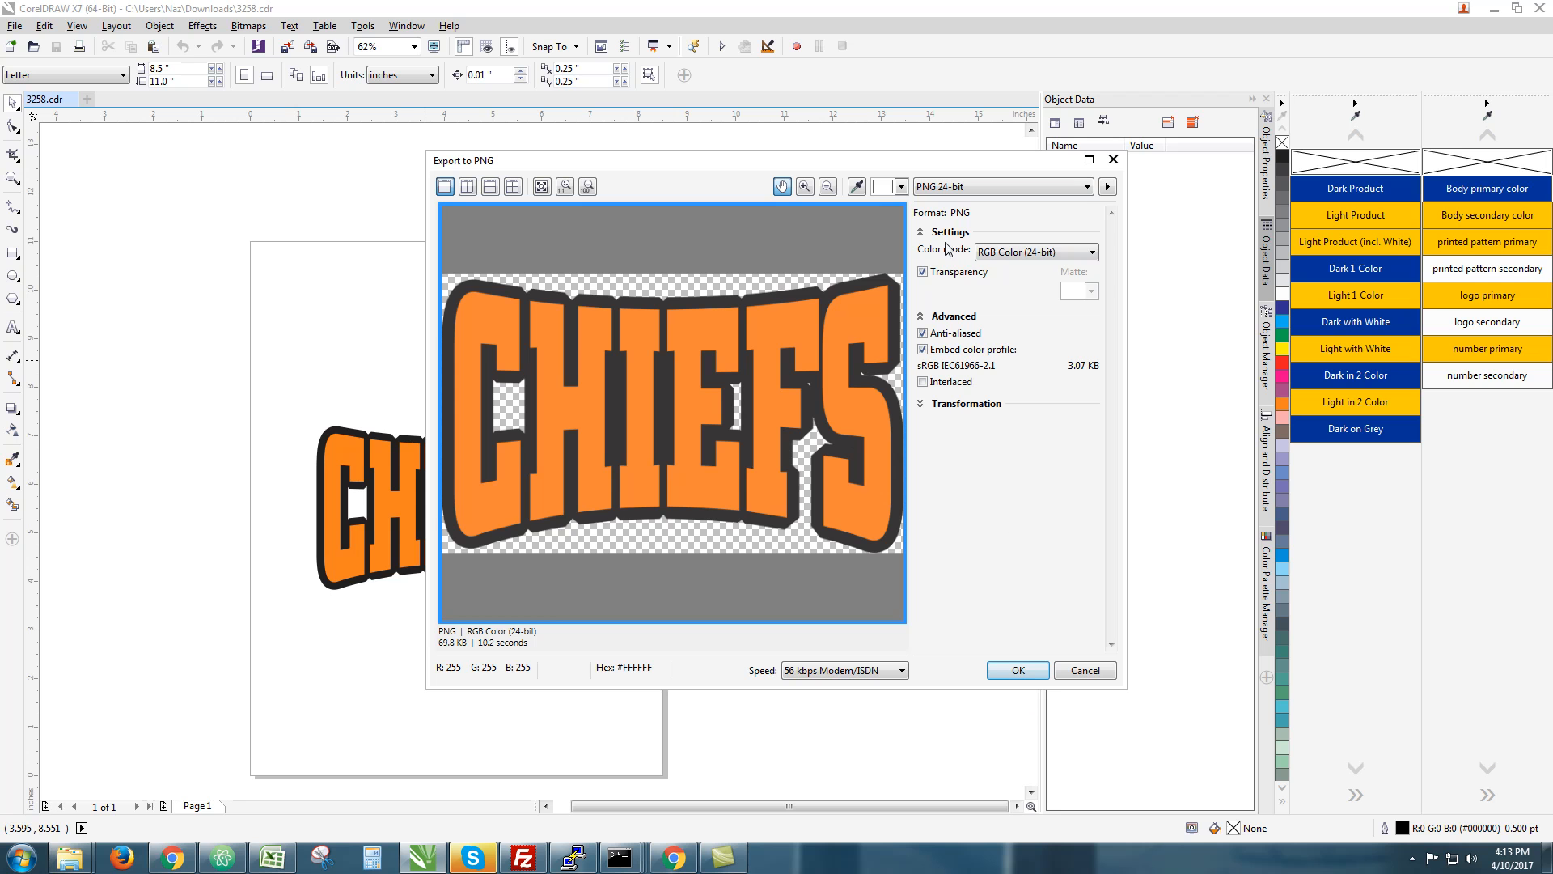
pyautogui.click(984, 250)
pyautogui.click(1027, 557)
pyautogui.click(1025, 676)
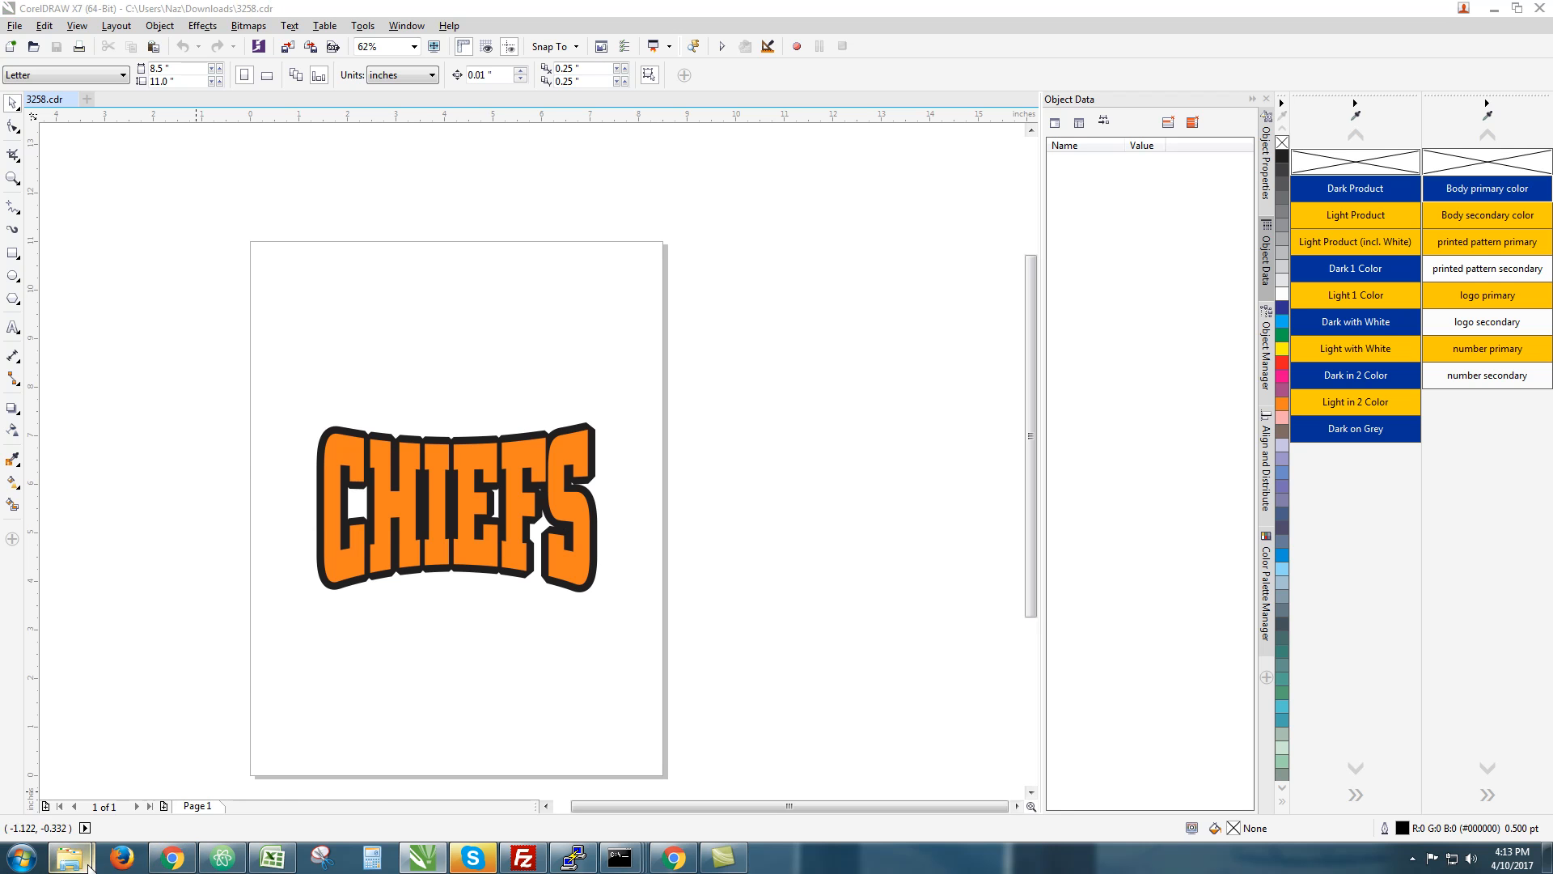
# Confirm 3258.png and 3258.cdr are both in Downloads, then go back to the Cheifs_1 form
pyautogui.moveTo(81, 854)
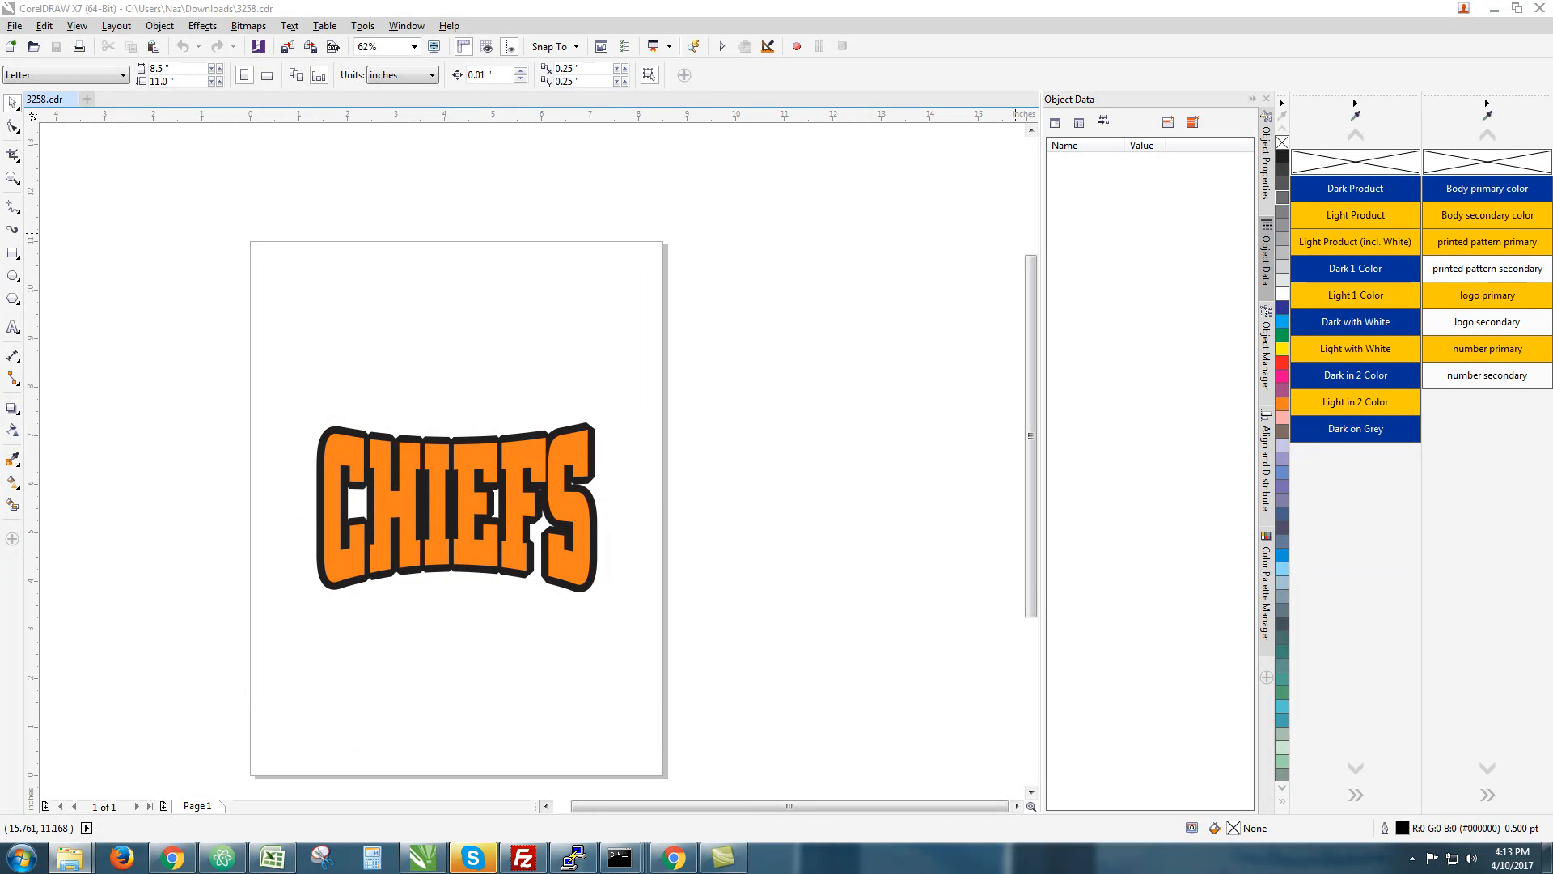
pyautogui.moveTo(1552, 174); pyautogui.dragTo(1010, 121)
pyautogui.click(921, 289)
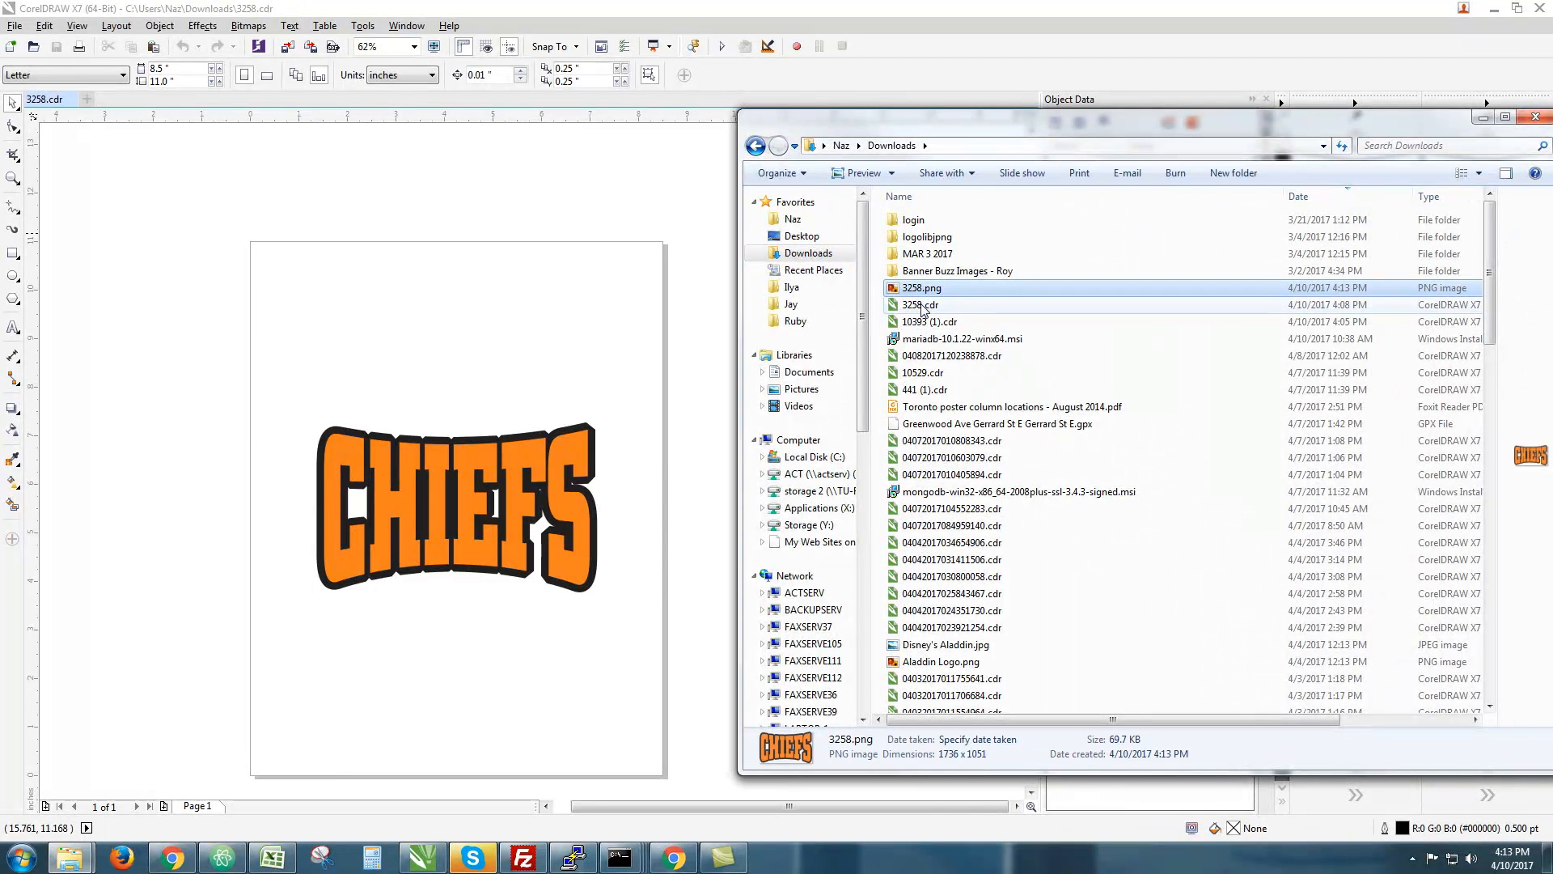
pyautogui.keyDown('shift'); pyautogui.click(921, 306); pyautogui.keyUp('shift')
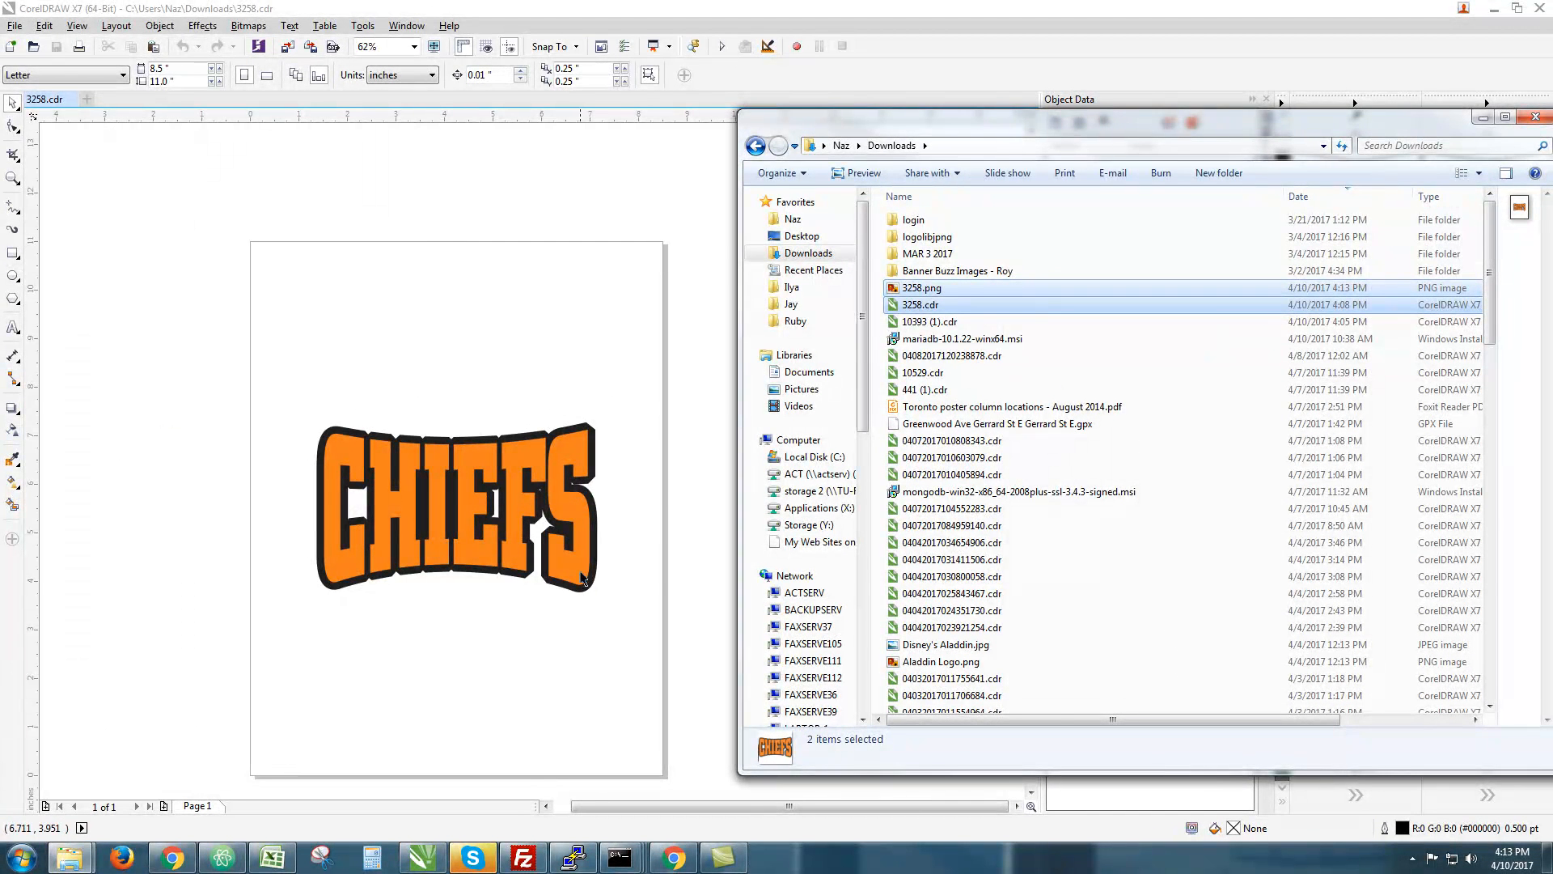
pyautogui.click(172, 857)
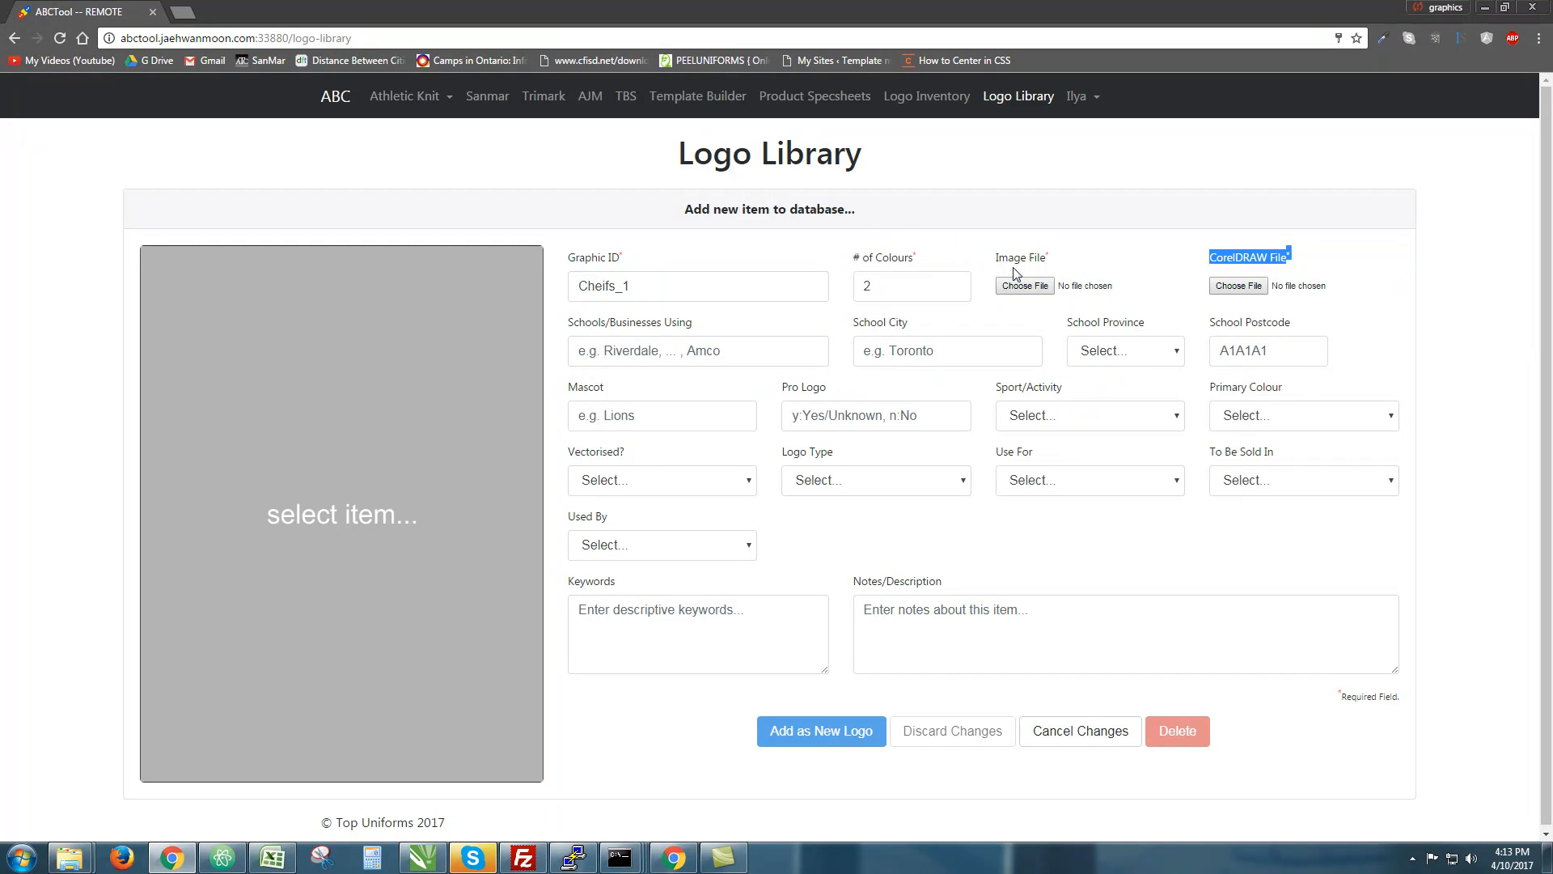
# Attach Downloads\3258.cdr as the logo's CorelDRAW file
pyautogui.click(1239, 286)
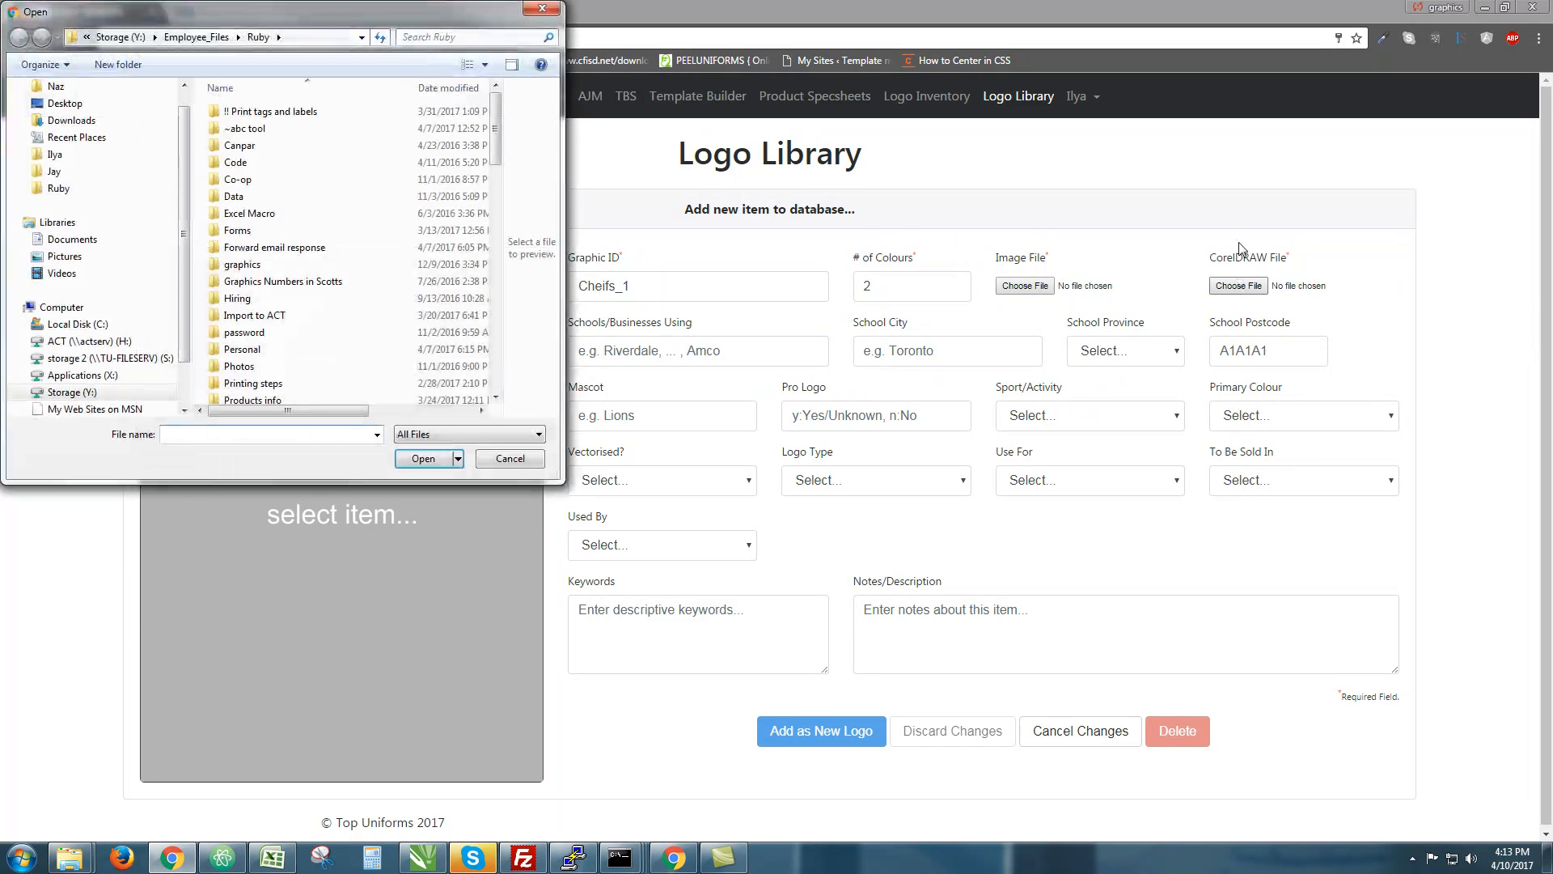
pyautogui.scroll(-10, 364, 242)
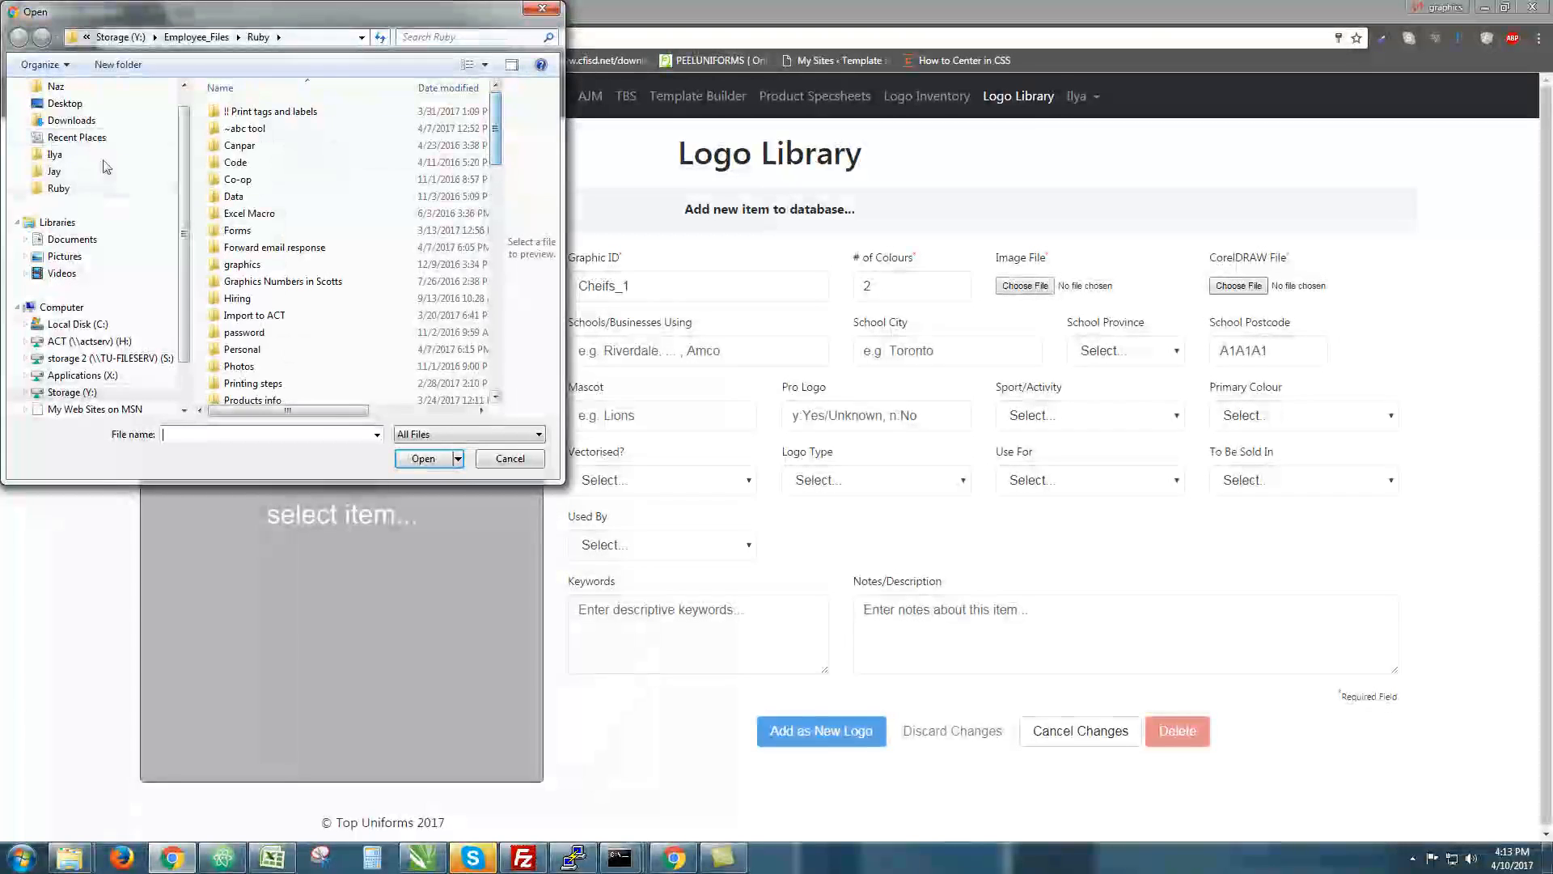
pyautogui.click(85, 121)
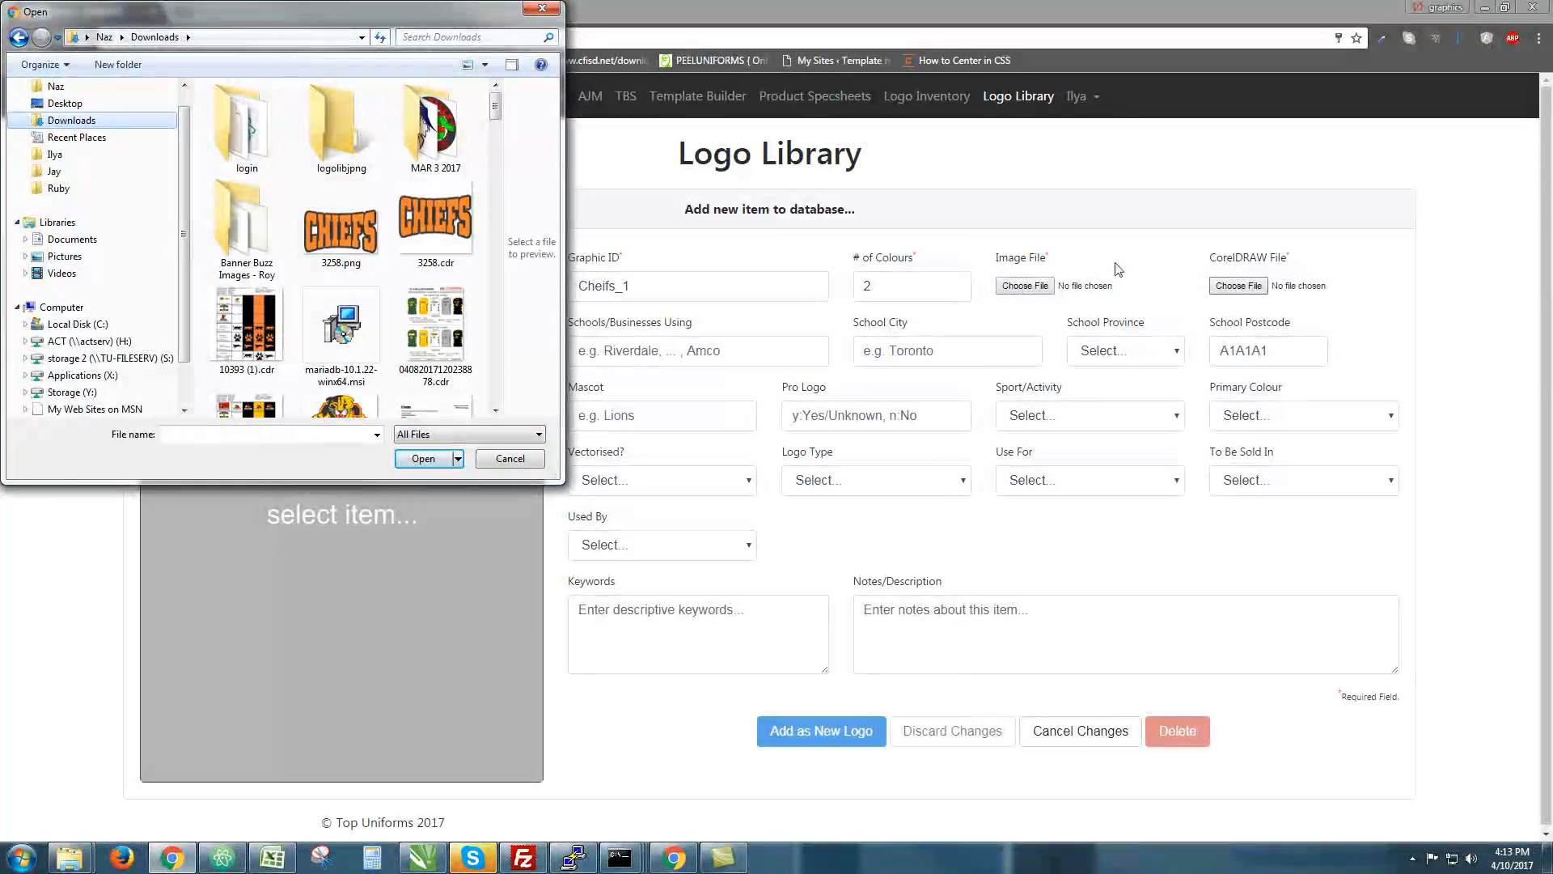
pyautogui.doubleClick(445, 210)
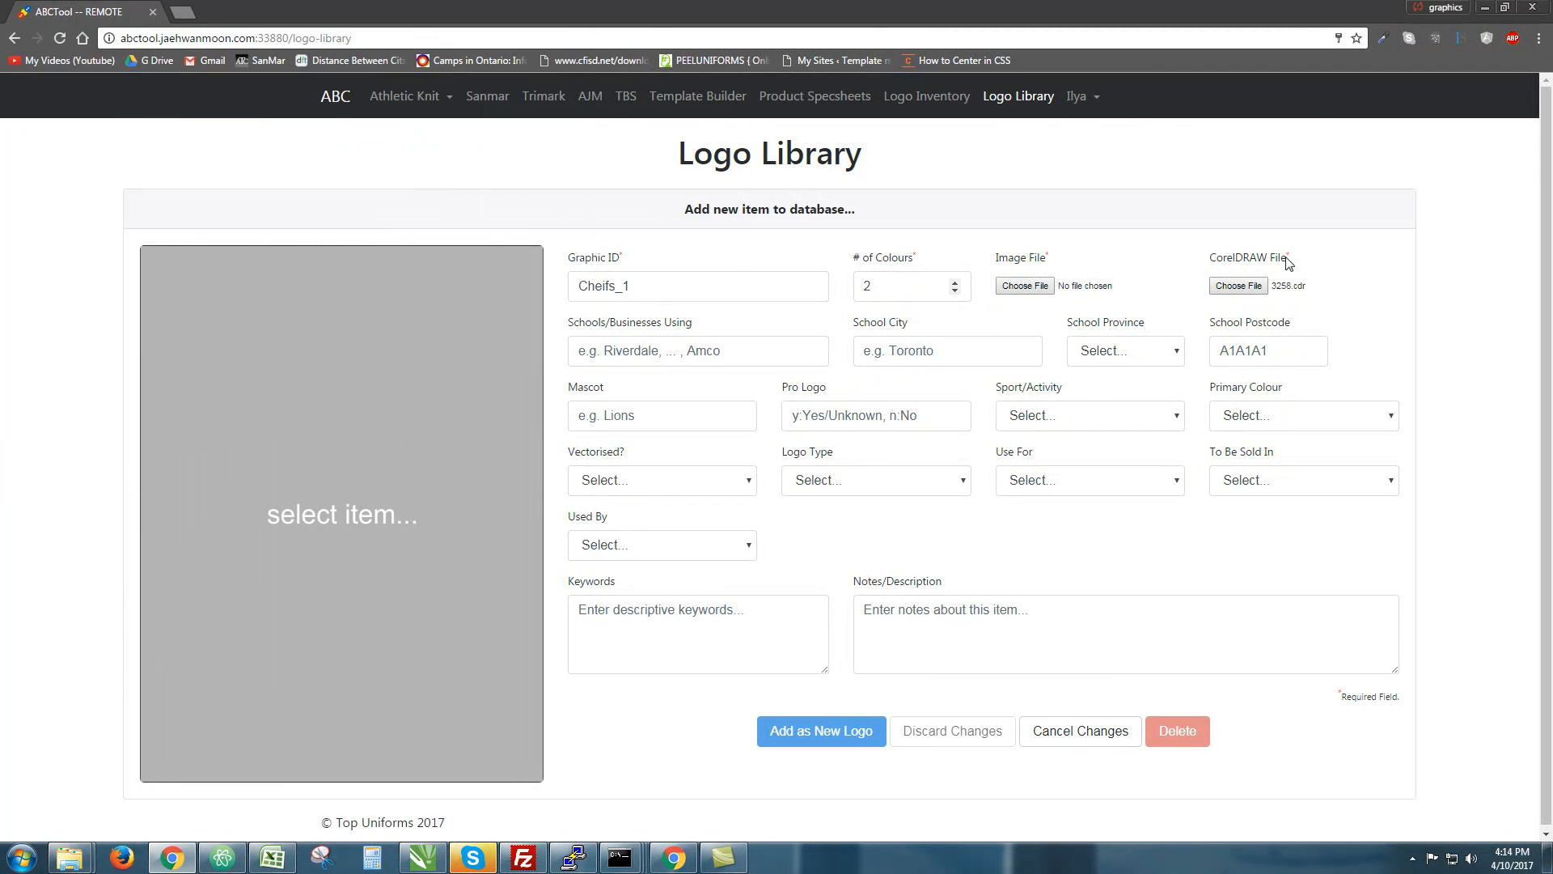
pyautogui.moveTo(1315, 256); pyautogui.dragTo(1215, 264)
pyautogui.moveTo(1053, 263); pyautogui.dragTo(1000, 266)
# Attach 3258.png from Downloads as the logo's image file
pyautogui.click(1044, 291)
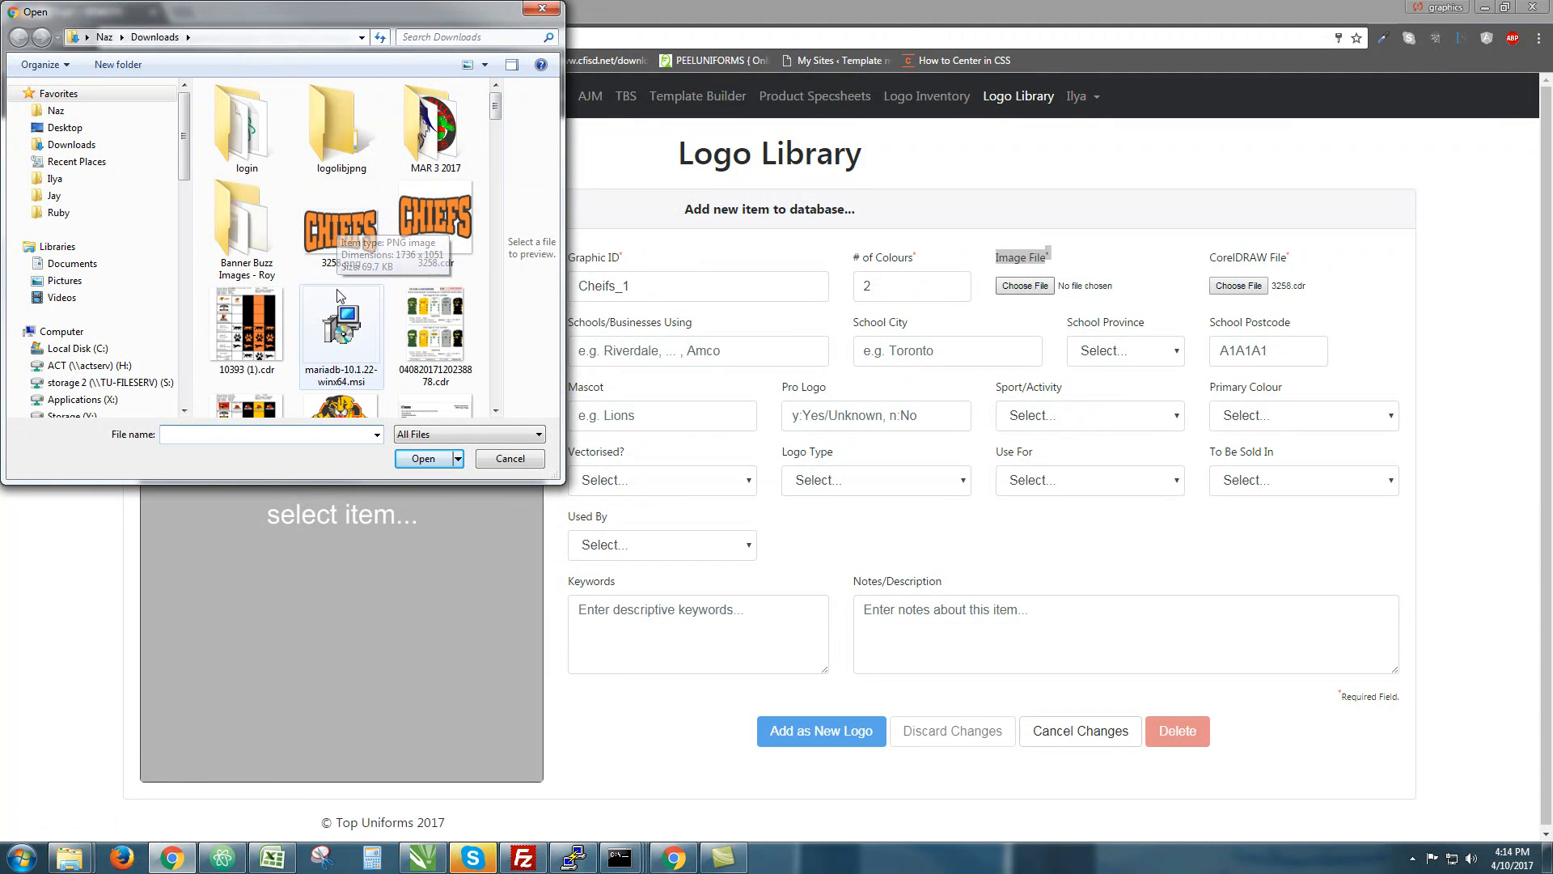
pyautogui.click(506, 459)
pyautogui.moveTo(67, 859)
pyautogui.click(295, 777)
pyautogui.moveTo(1014, 127); pyautogui.dragTo(213, 177)
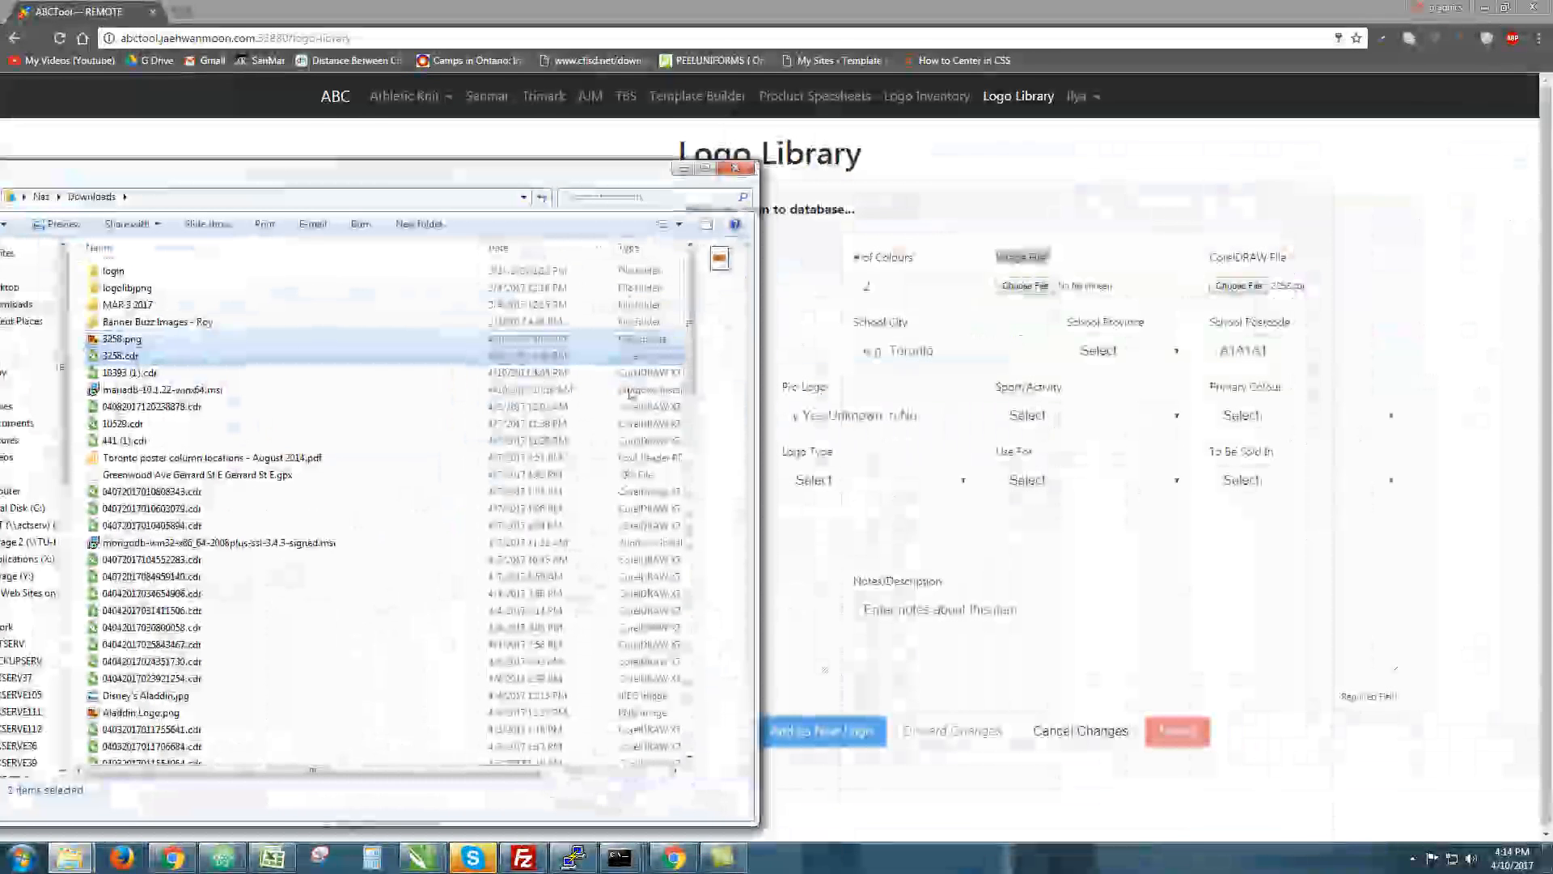
pyautogui.click(354, 304)
pyautogui.click(121, 339)
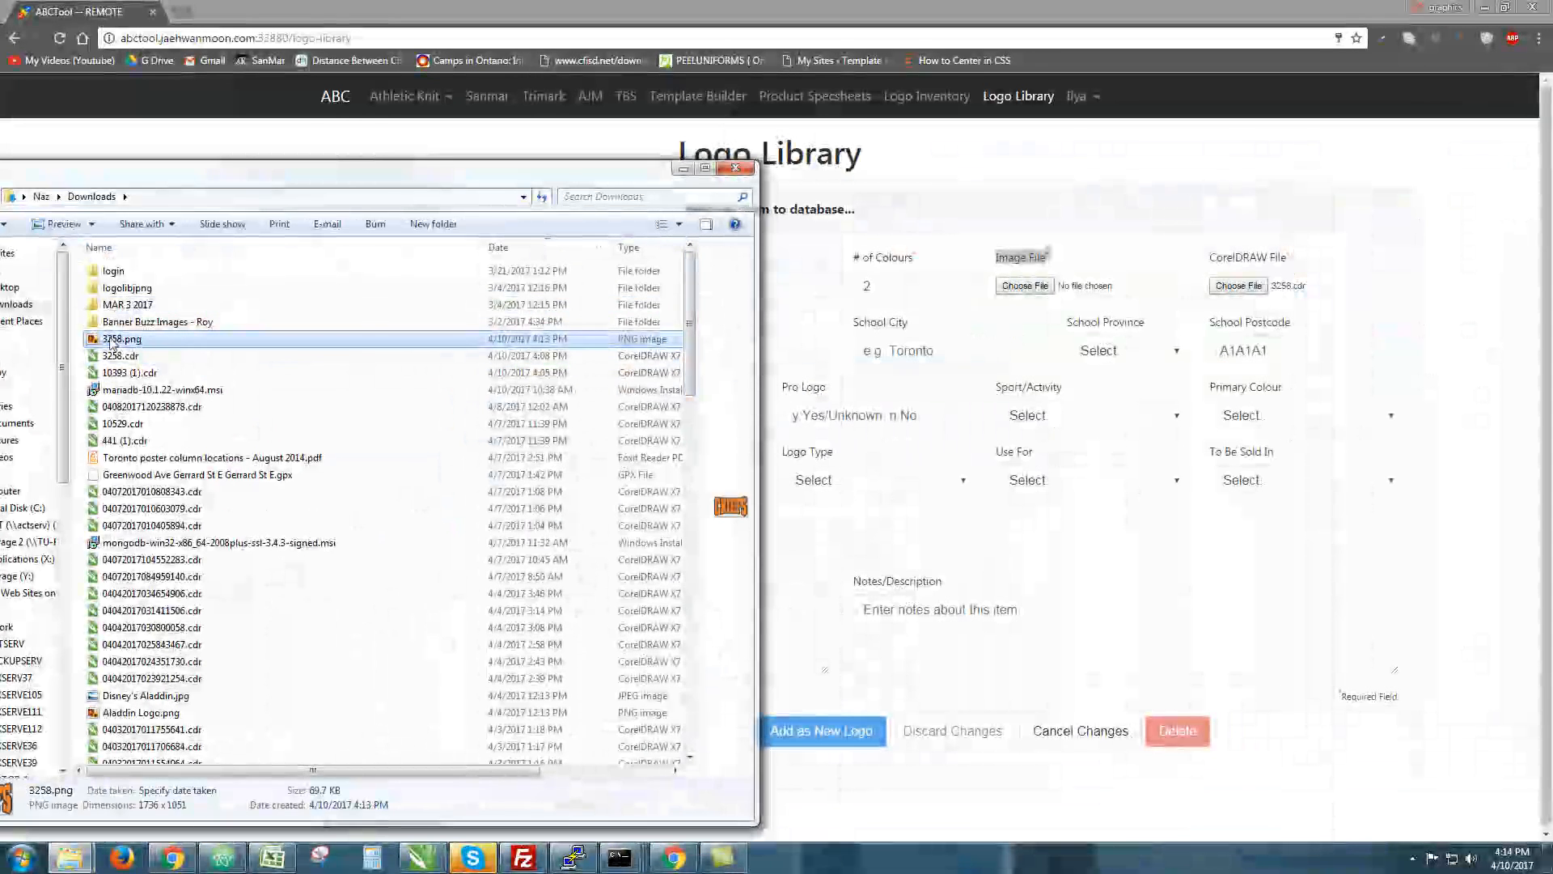
pyautogui.moveTo(121, 339); pyautogui.dragTo(1018, 286)
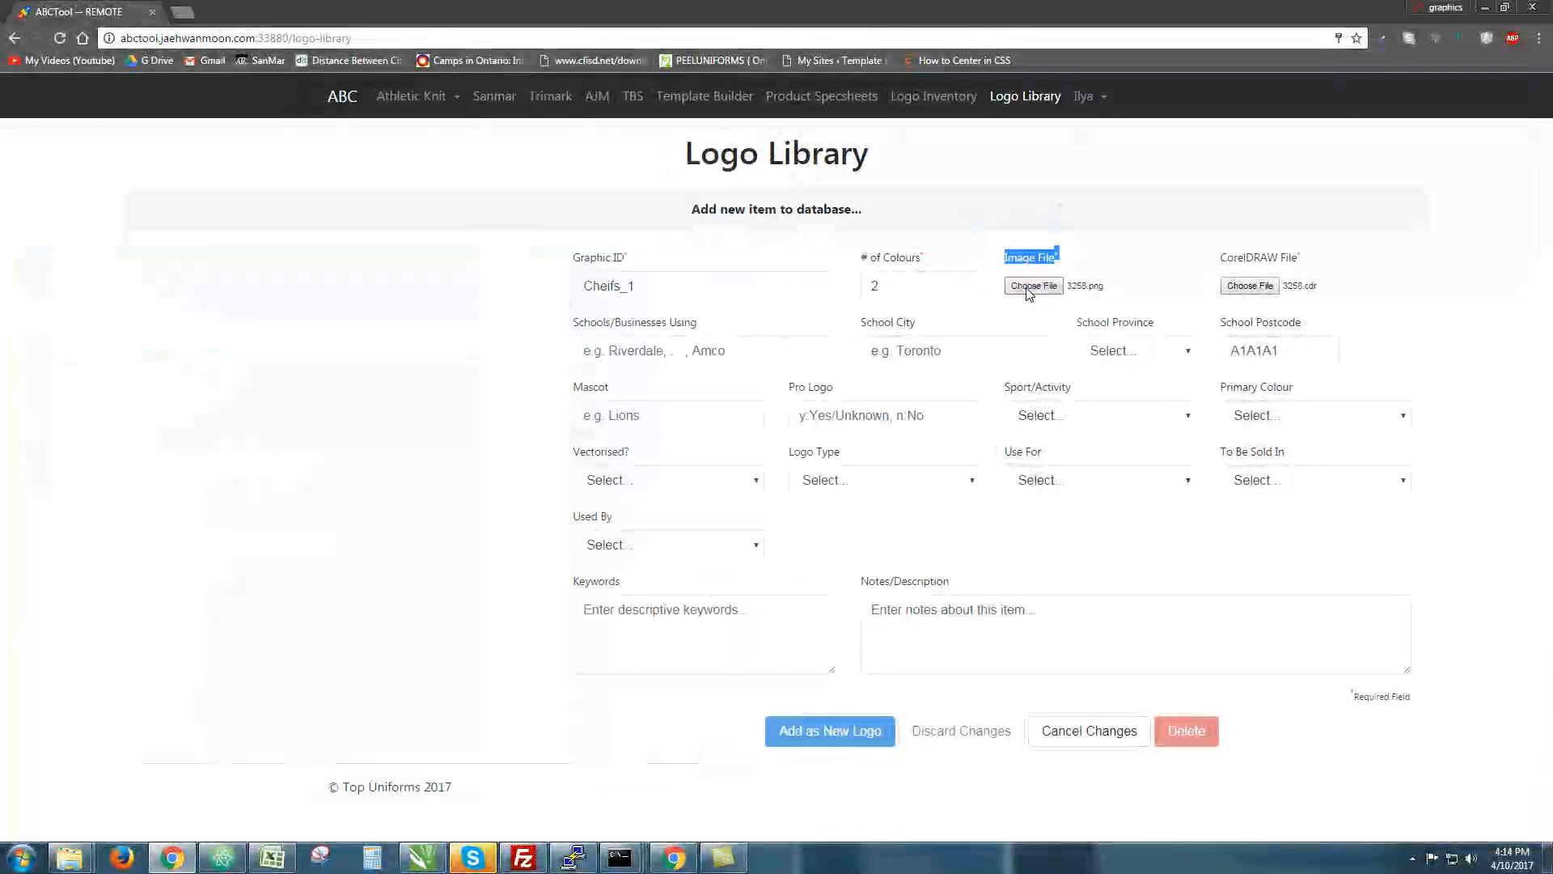
pyautogui.click(1065, 290)
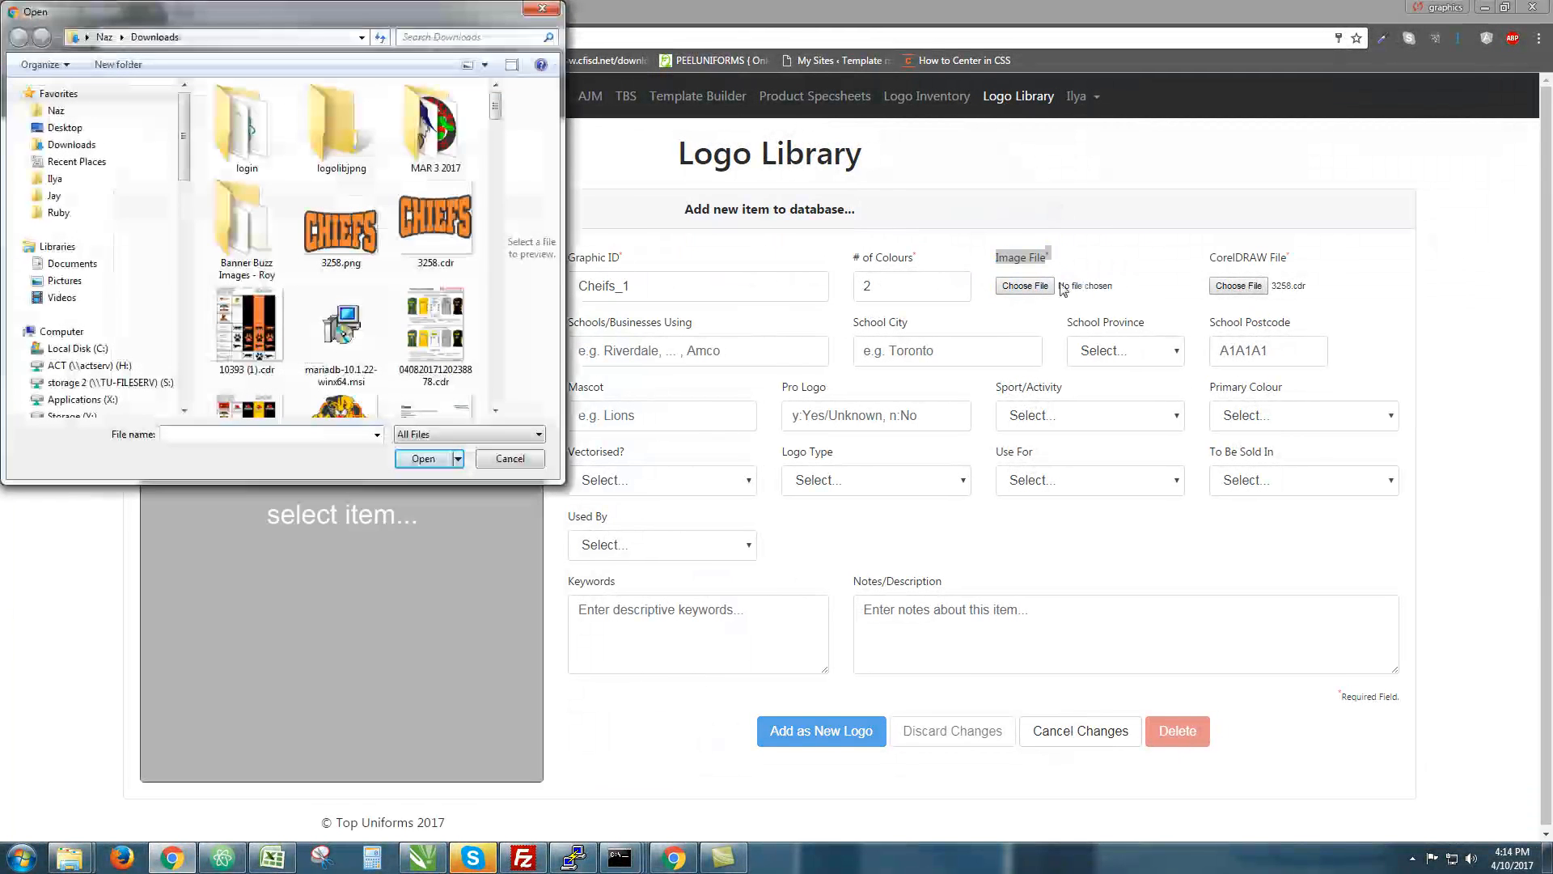
pyautogui.doubleClick(353, 226)
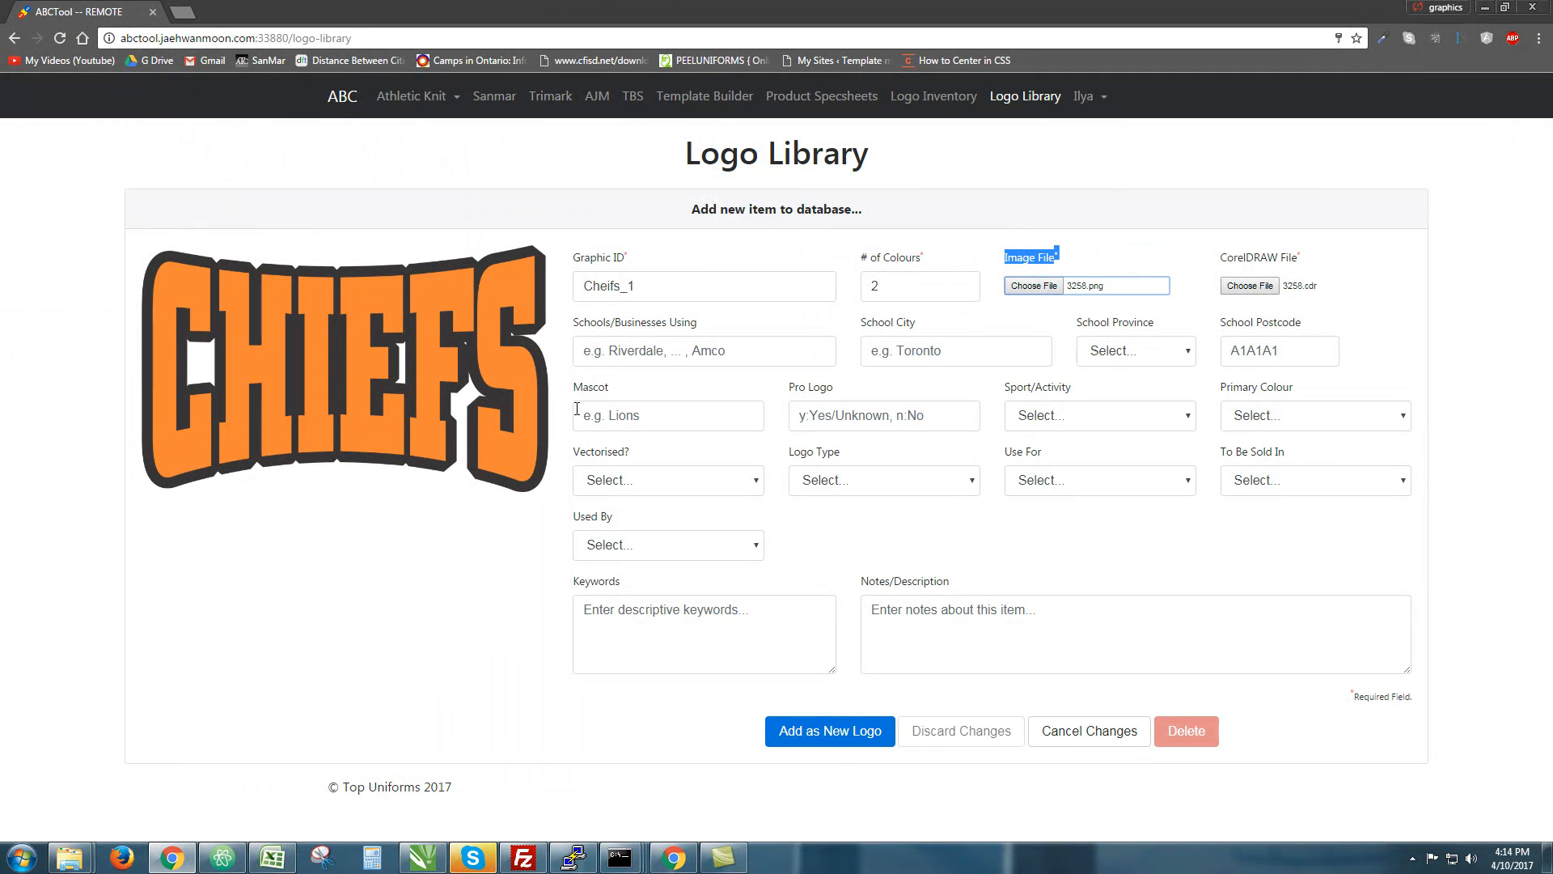
# Submit the new logo, reload the library and search Graphic ID for 'Cheif'
pyautogui.click(862, 731)
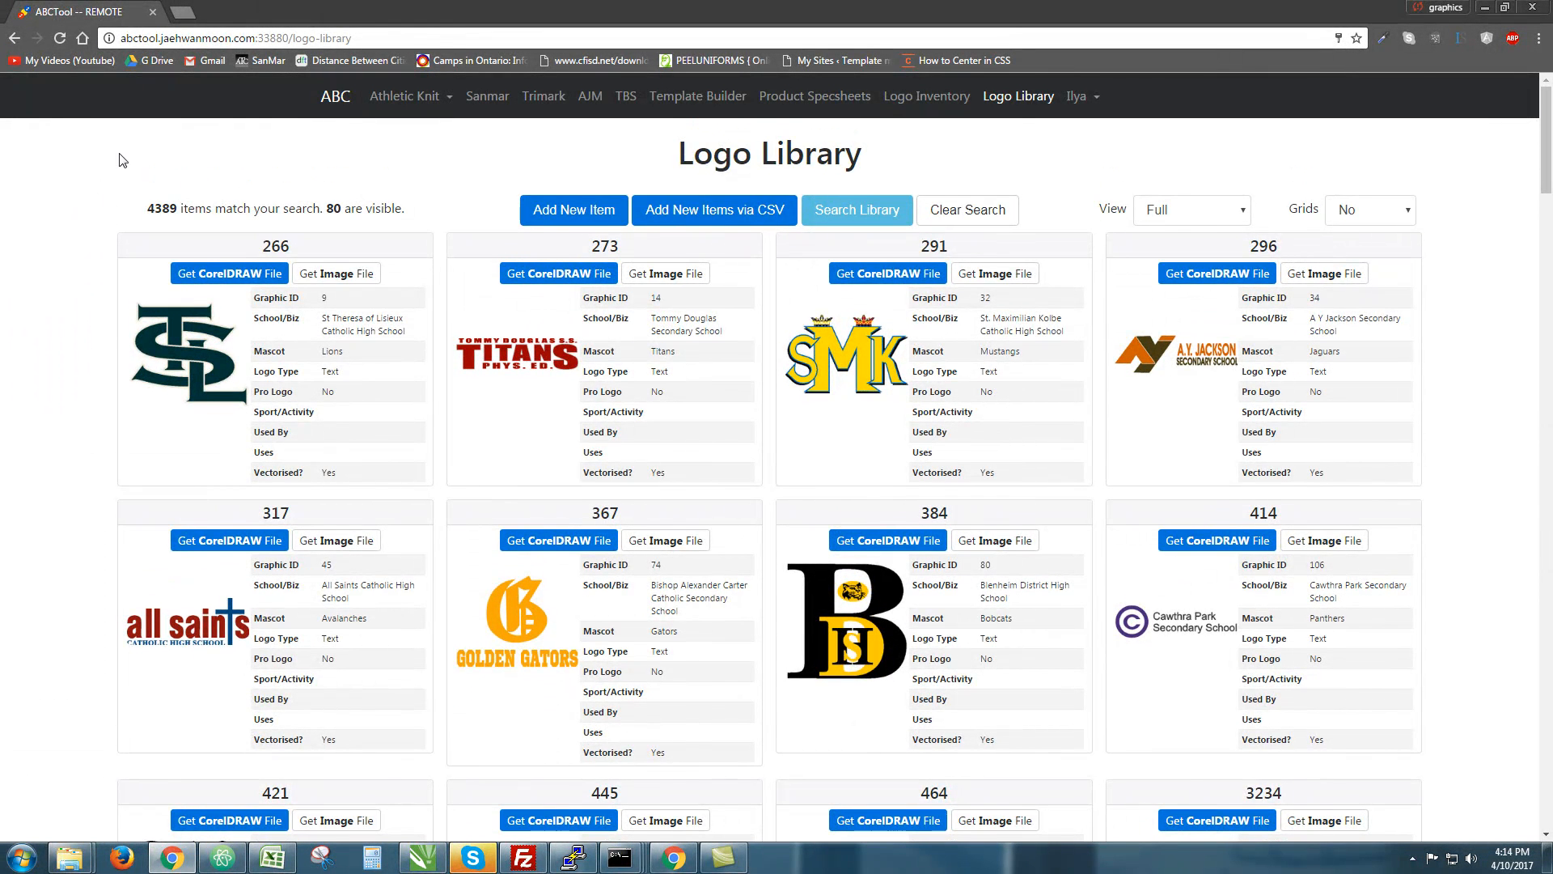
pyautogui.press('F5')
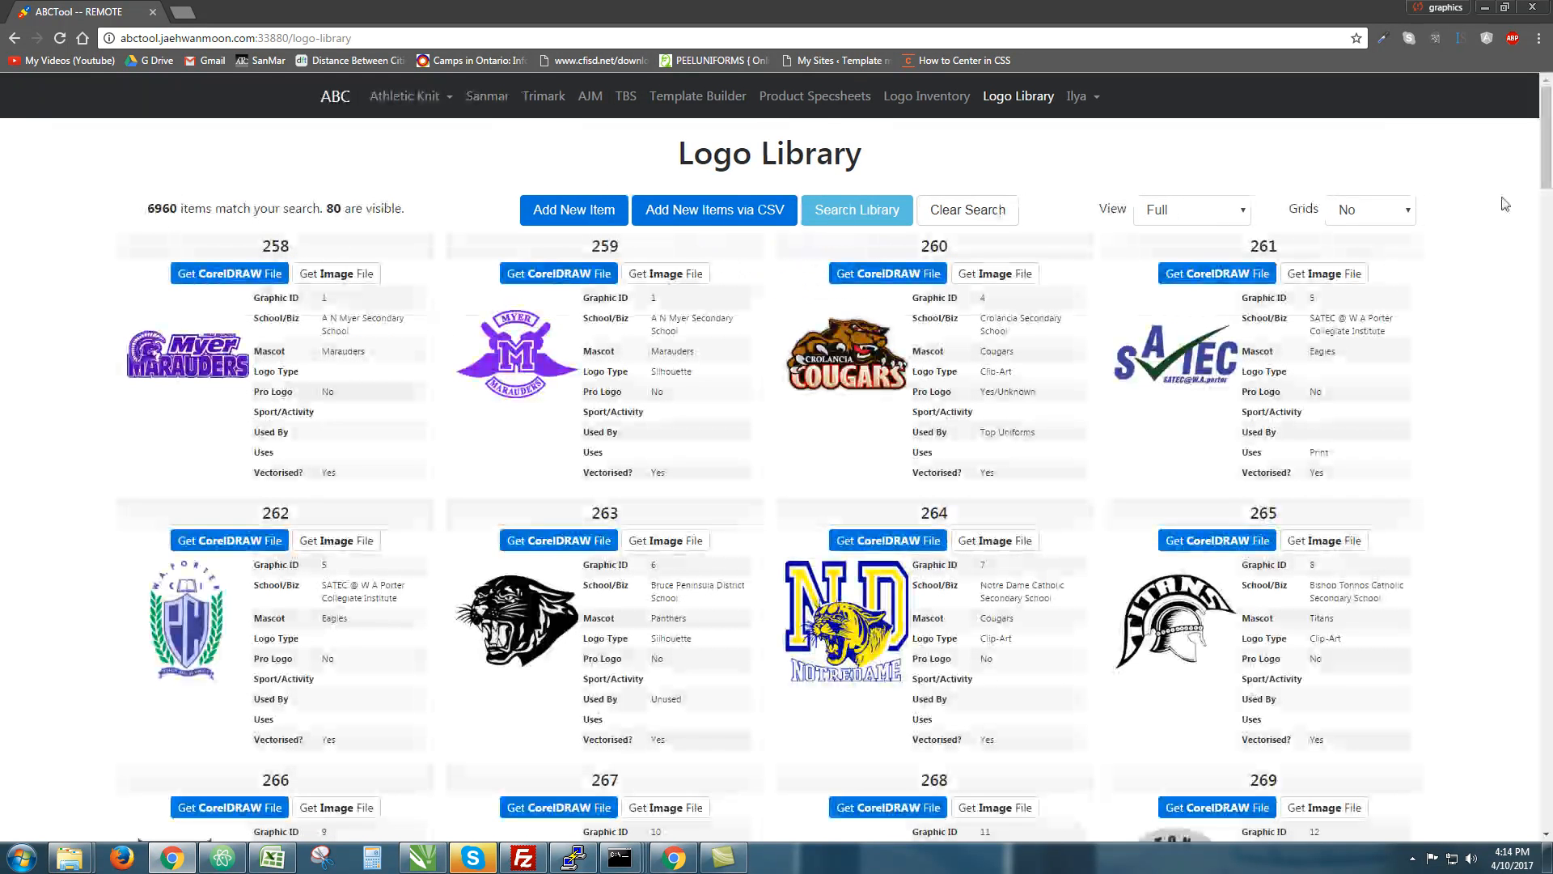
pyautogui.click(871, 210)
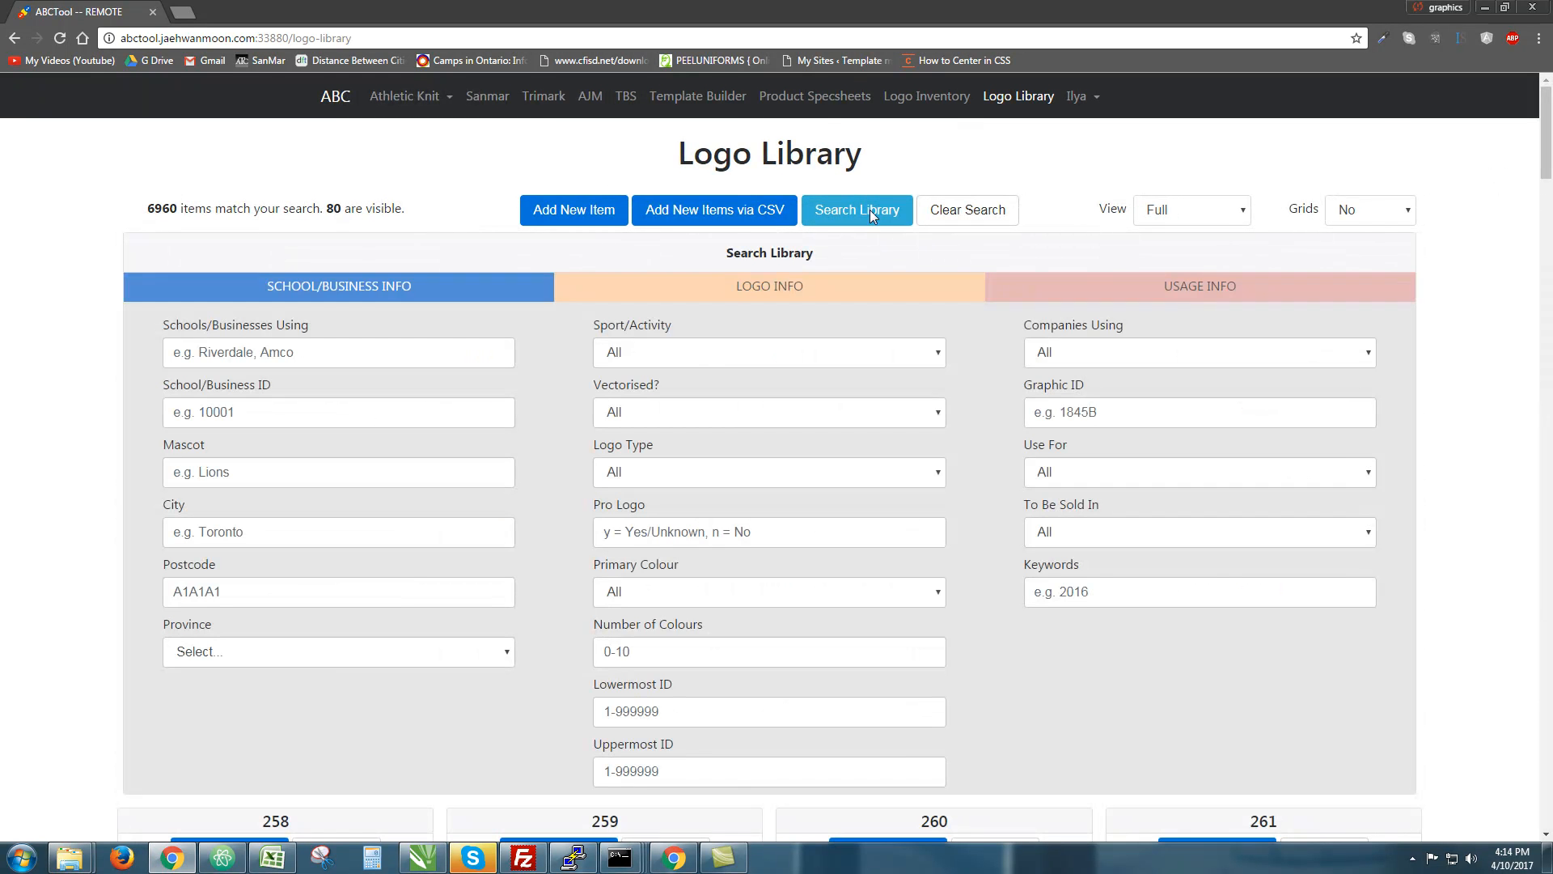
pyautogui.click(346, 349)
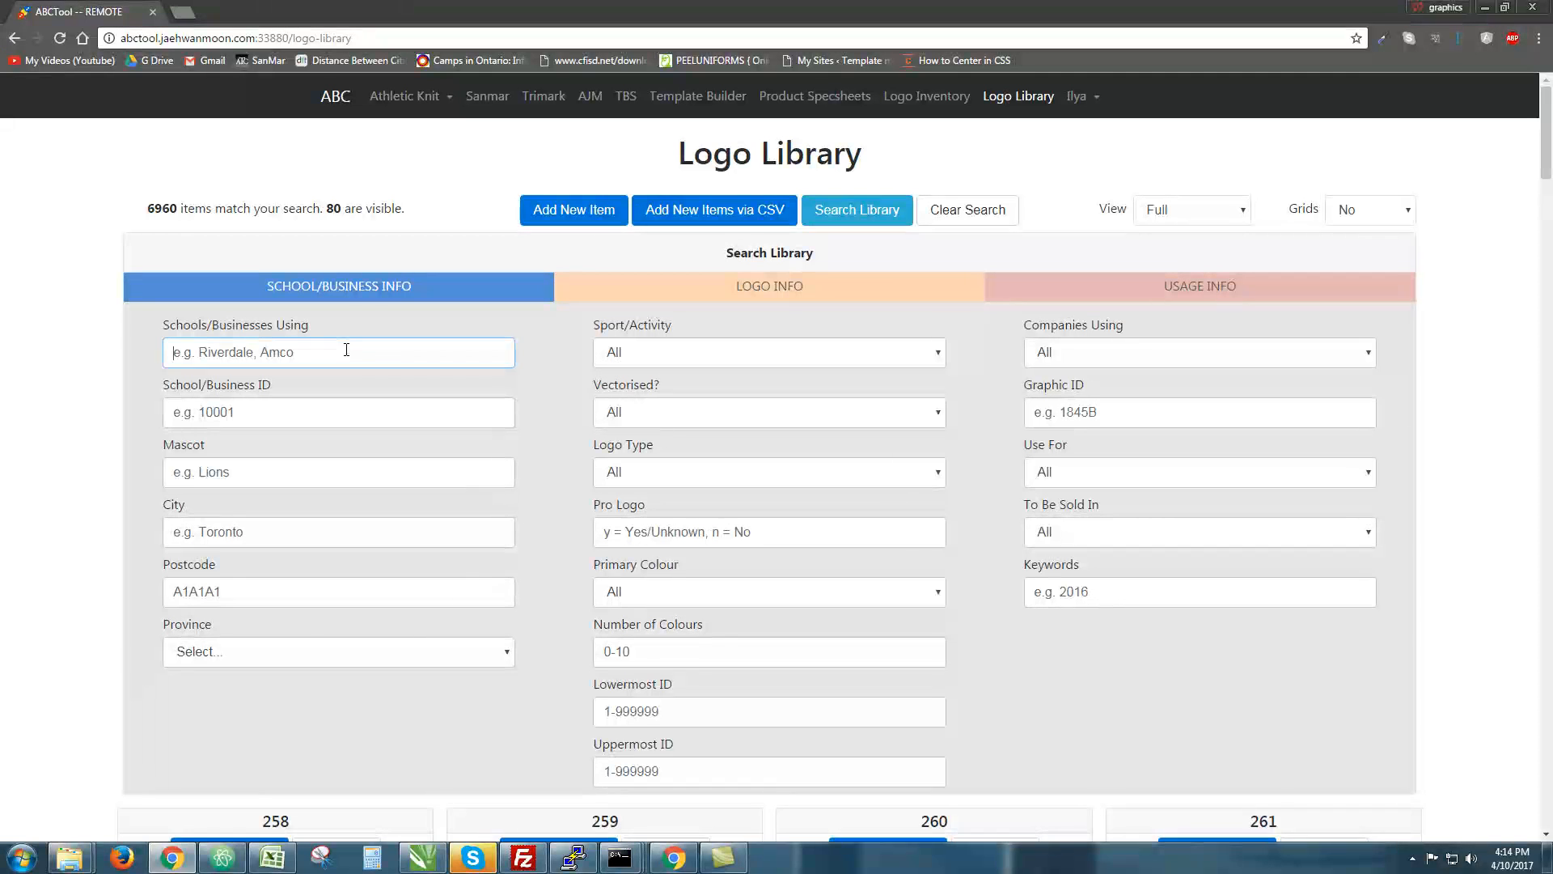
pyautogui.click(1195, 416)
pyautogui.write('c')
pyautogui.press('BackSpace')
pyautogui.write('Cheifs_1')
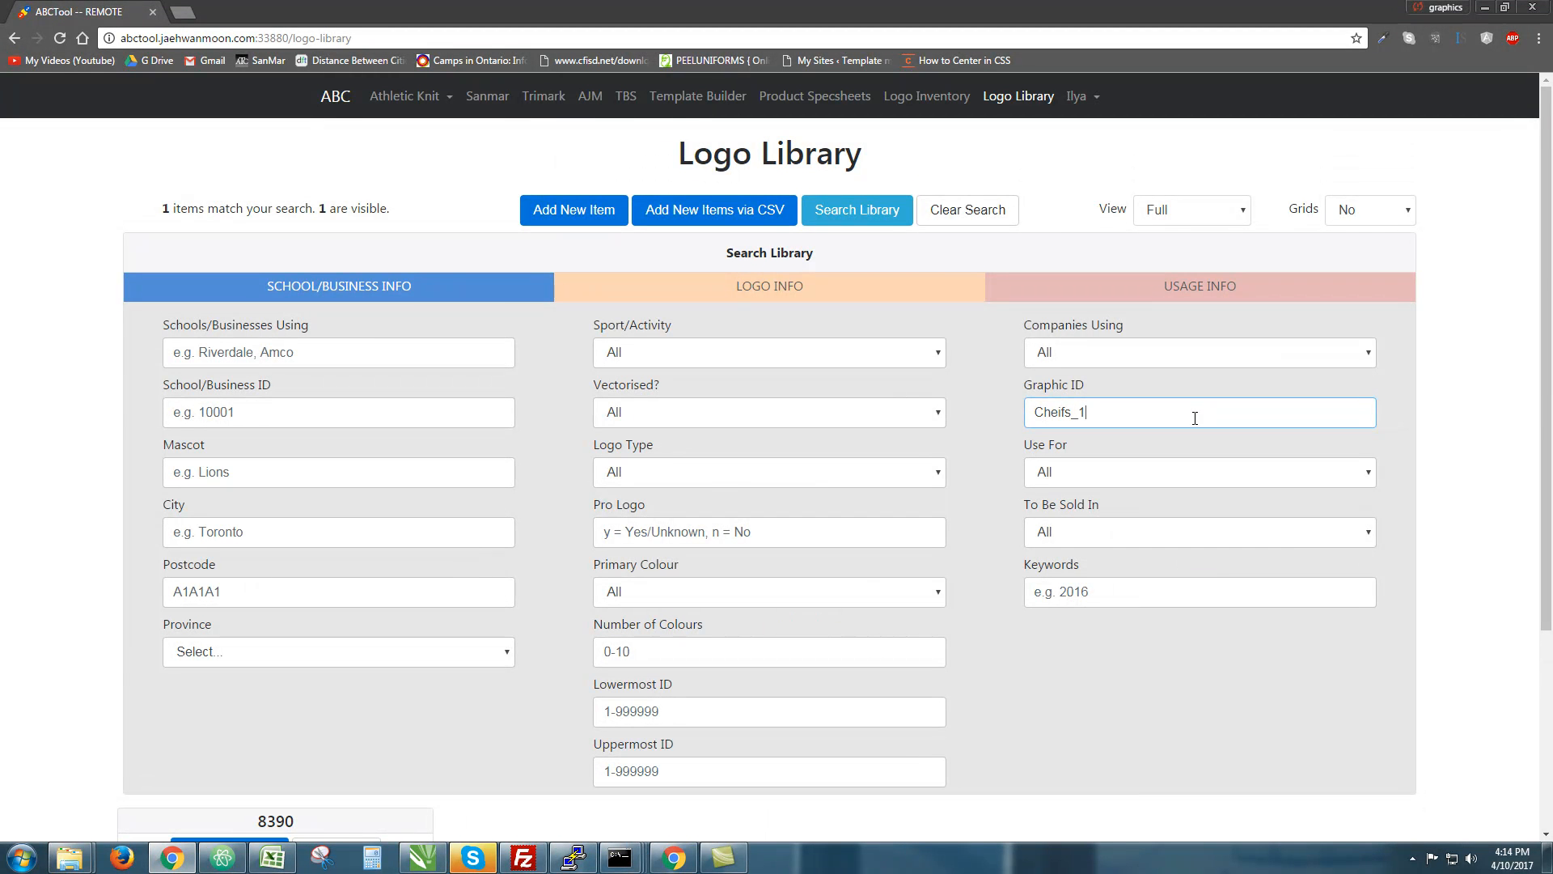
pyautogui.moveTo(164, 212); pyautogui.dragTo(468, 218)
pyautogui.click(431, 209)
pyautogui.scroll(-4, 722, 336)
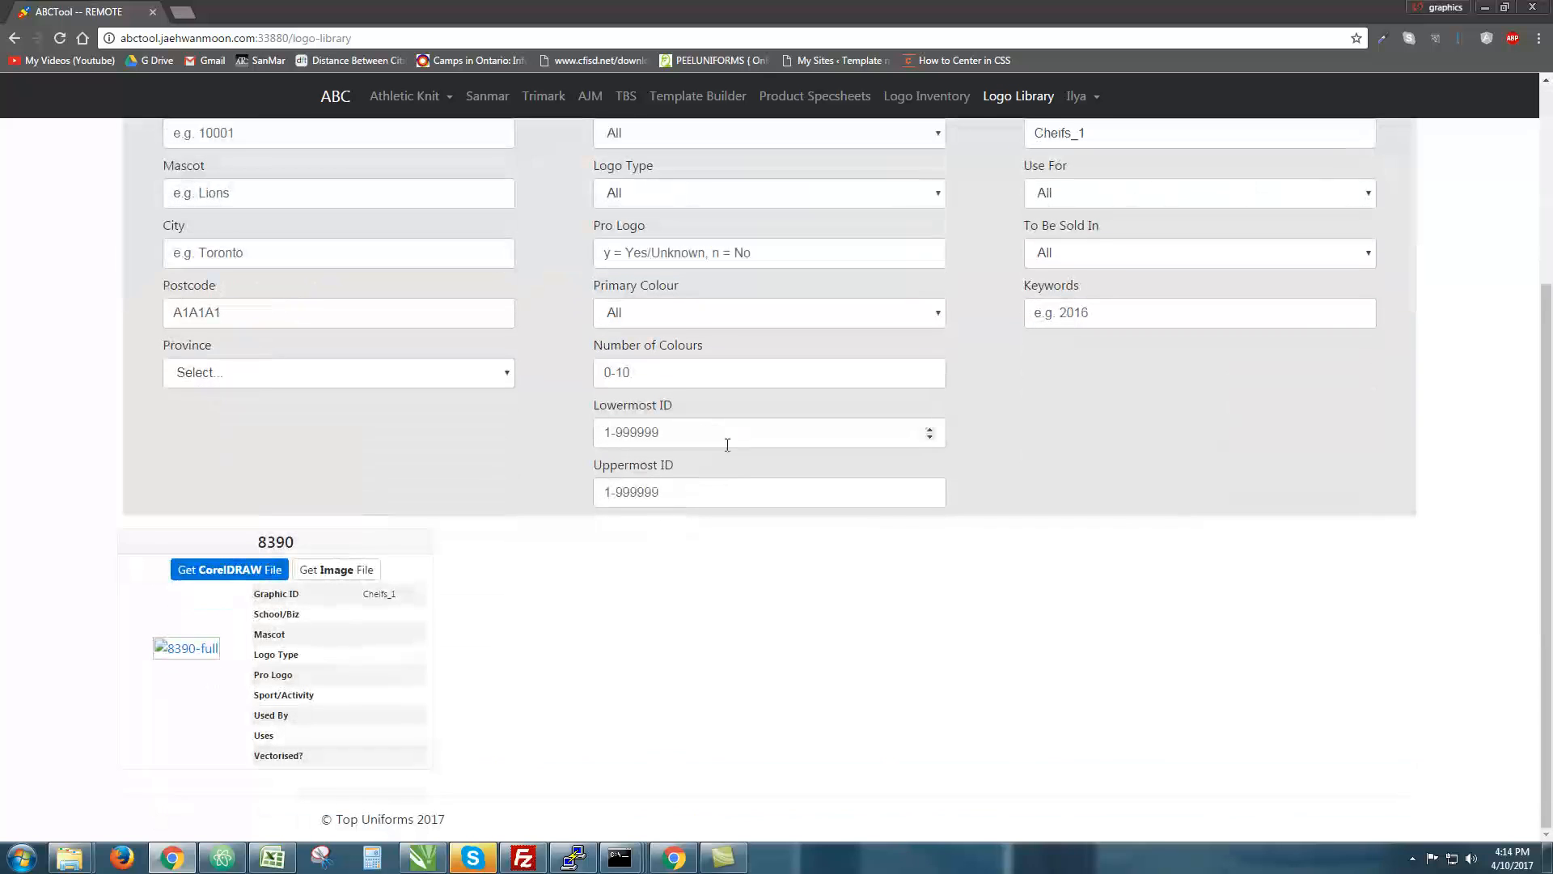
# Hide the search criteria and open item 8390 (Cheifs_1) for editing
pyautogui.click(191, 657)
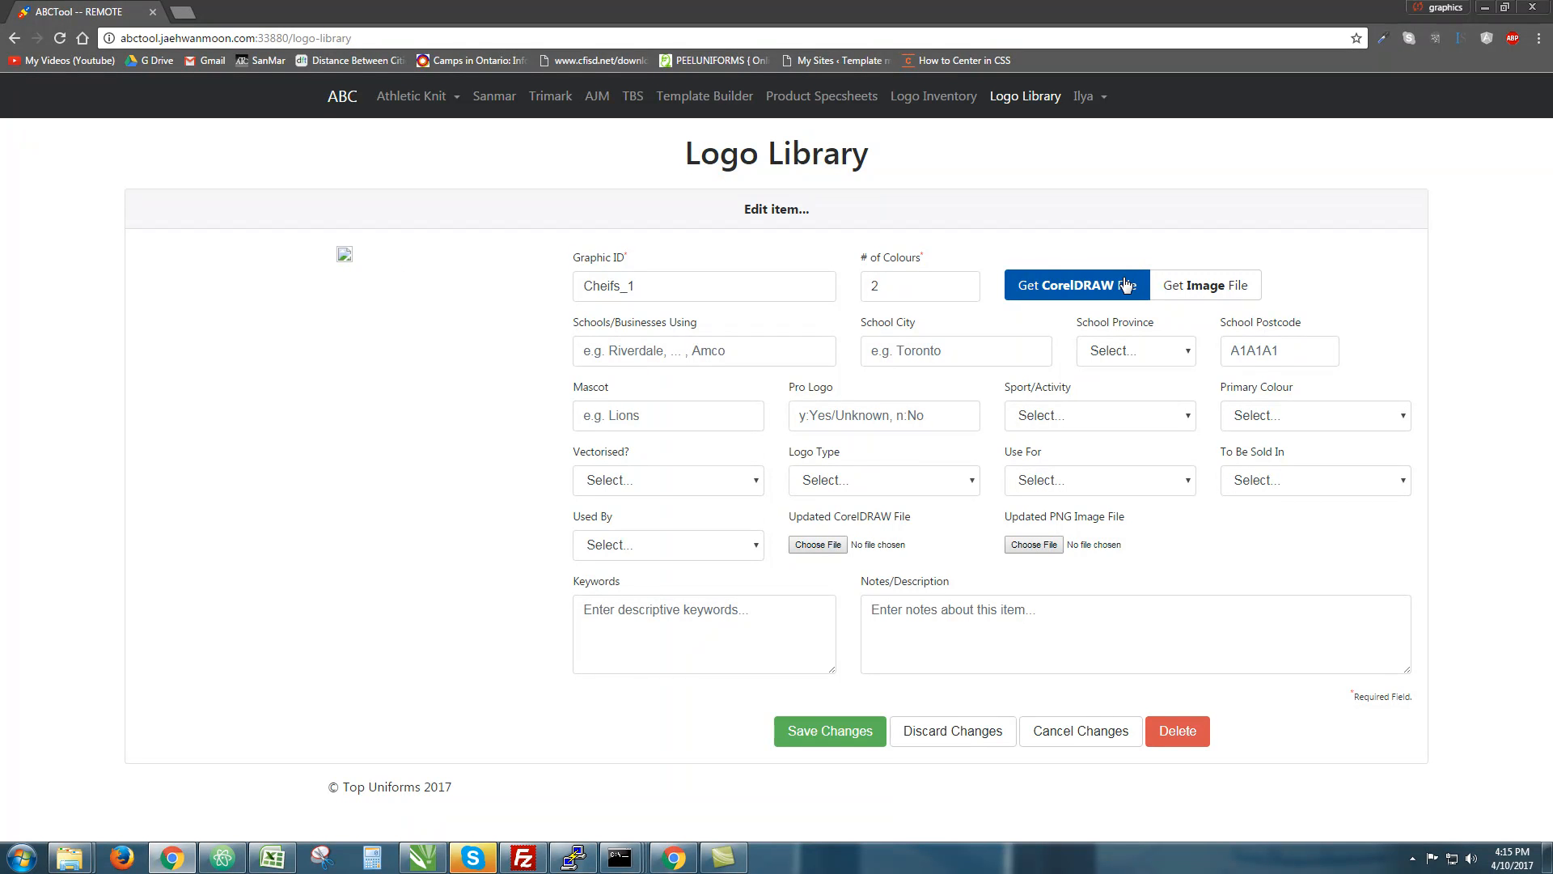
pyautogui.tripleClick(892, 516)
pyautogui.click(893, 516)
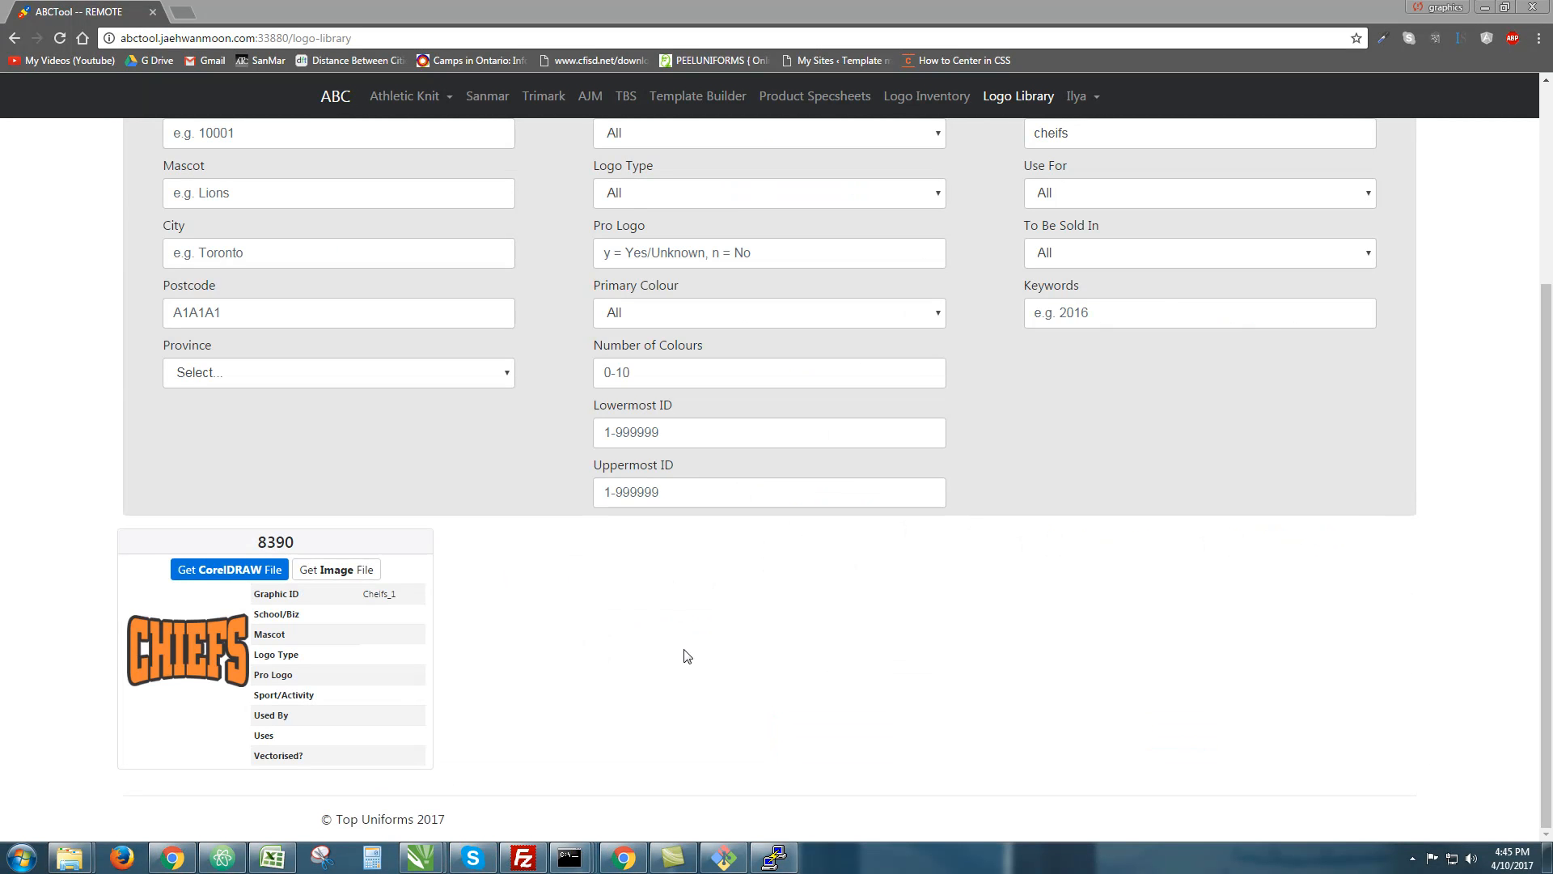
pyautogui.middleClick(727, 595)
pyautogui.scroll(3, 726, 595)
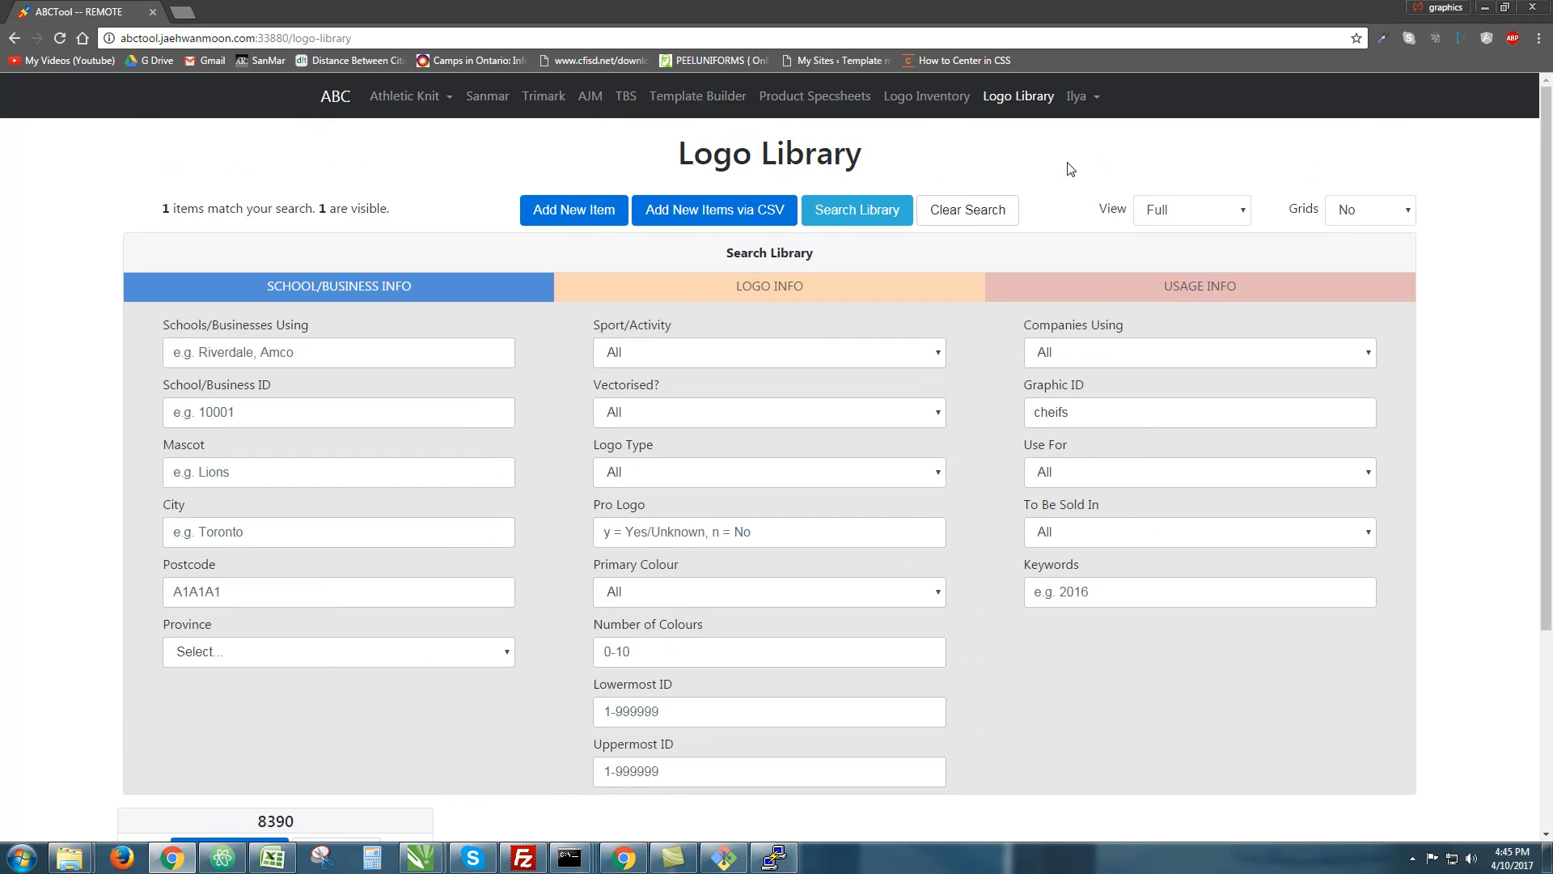
pyautogui.click(849, 210)
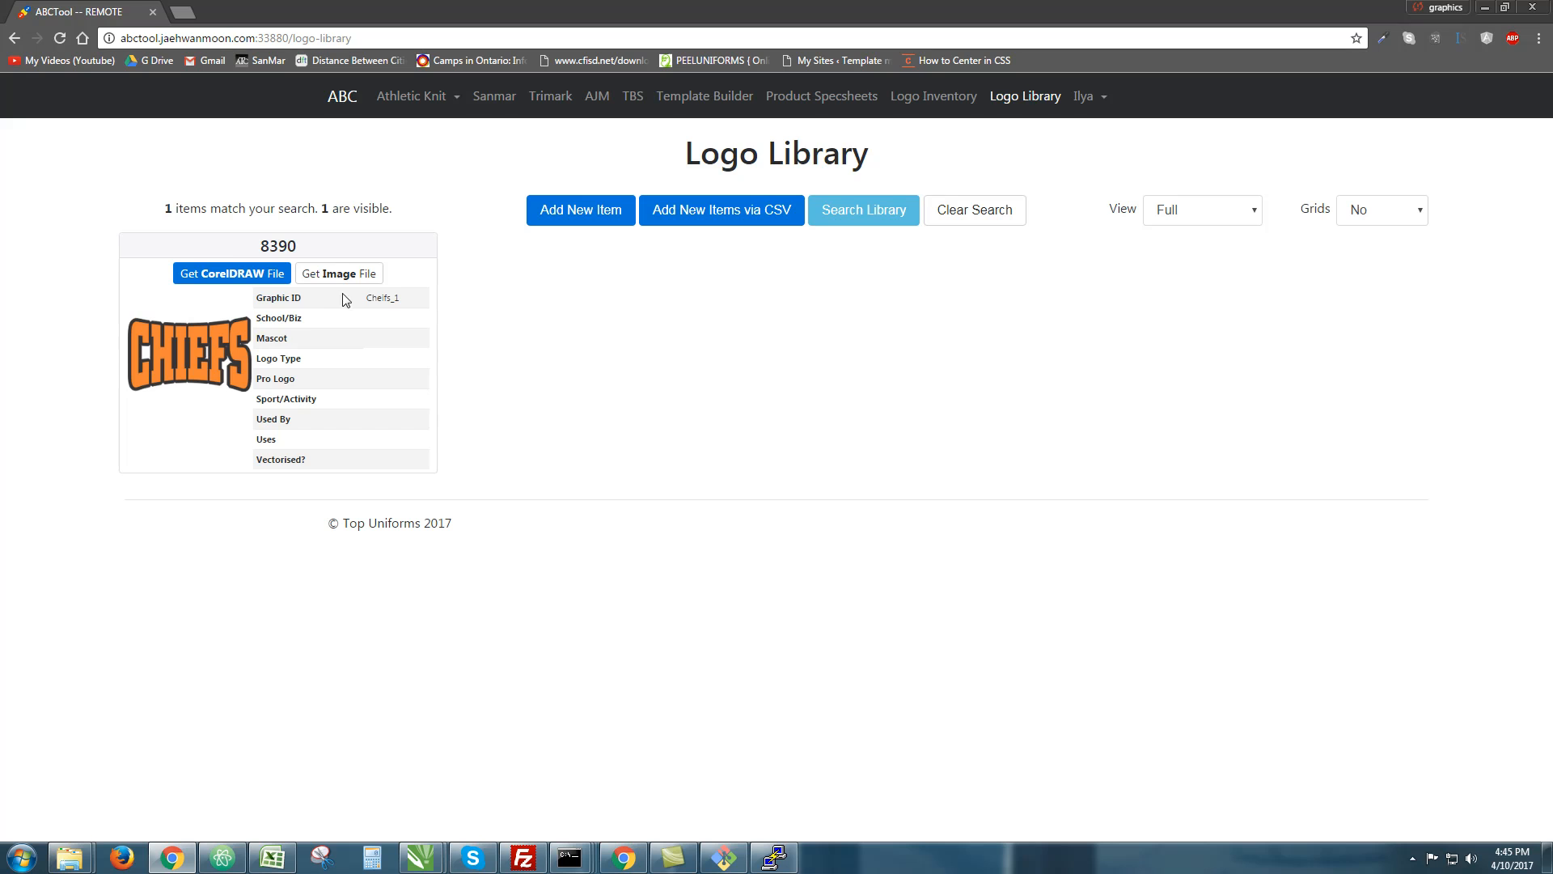
pyautogui.doubleClick(426, 243)
pyautogui.click(475, 249)
pyautogui.doubleClick(379, 296)
pyautogui.click(142, 371)
pyautogui.click(737, 348)
pyautogui.click(1005, 353)
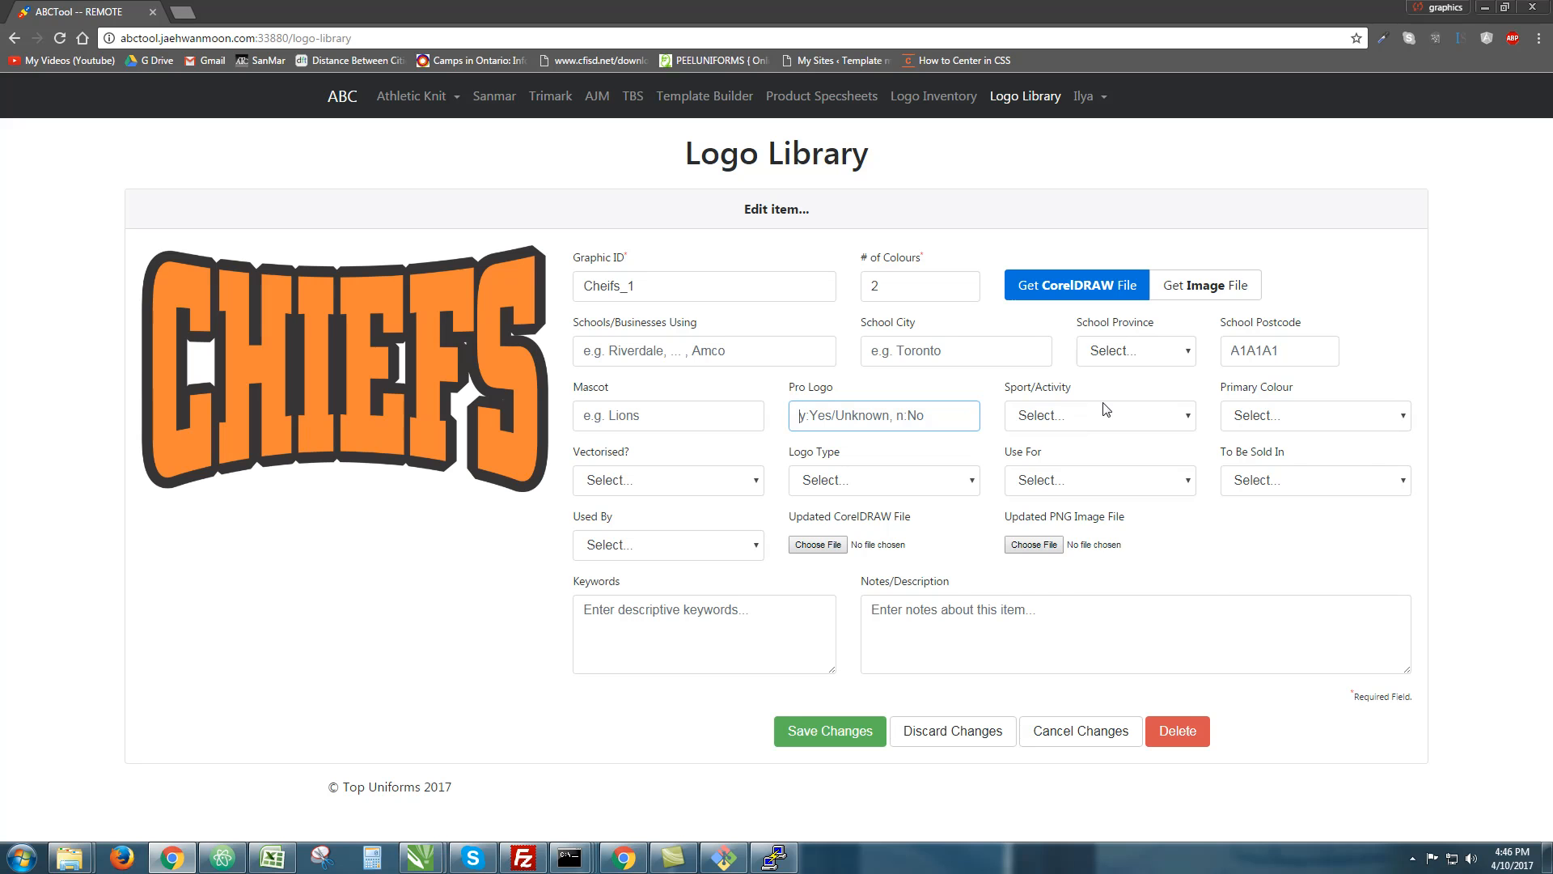
# Enter mascot Cheifs and set Pro Logo to n
pyautogui.click(1176, 417)
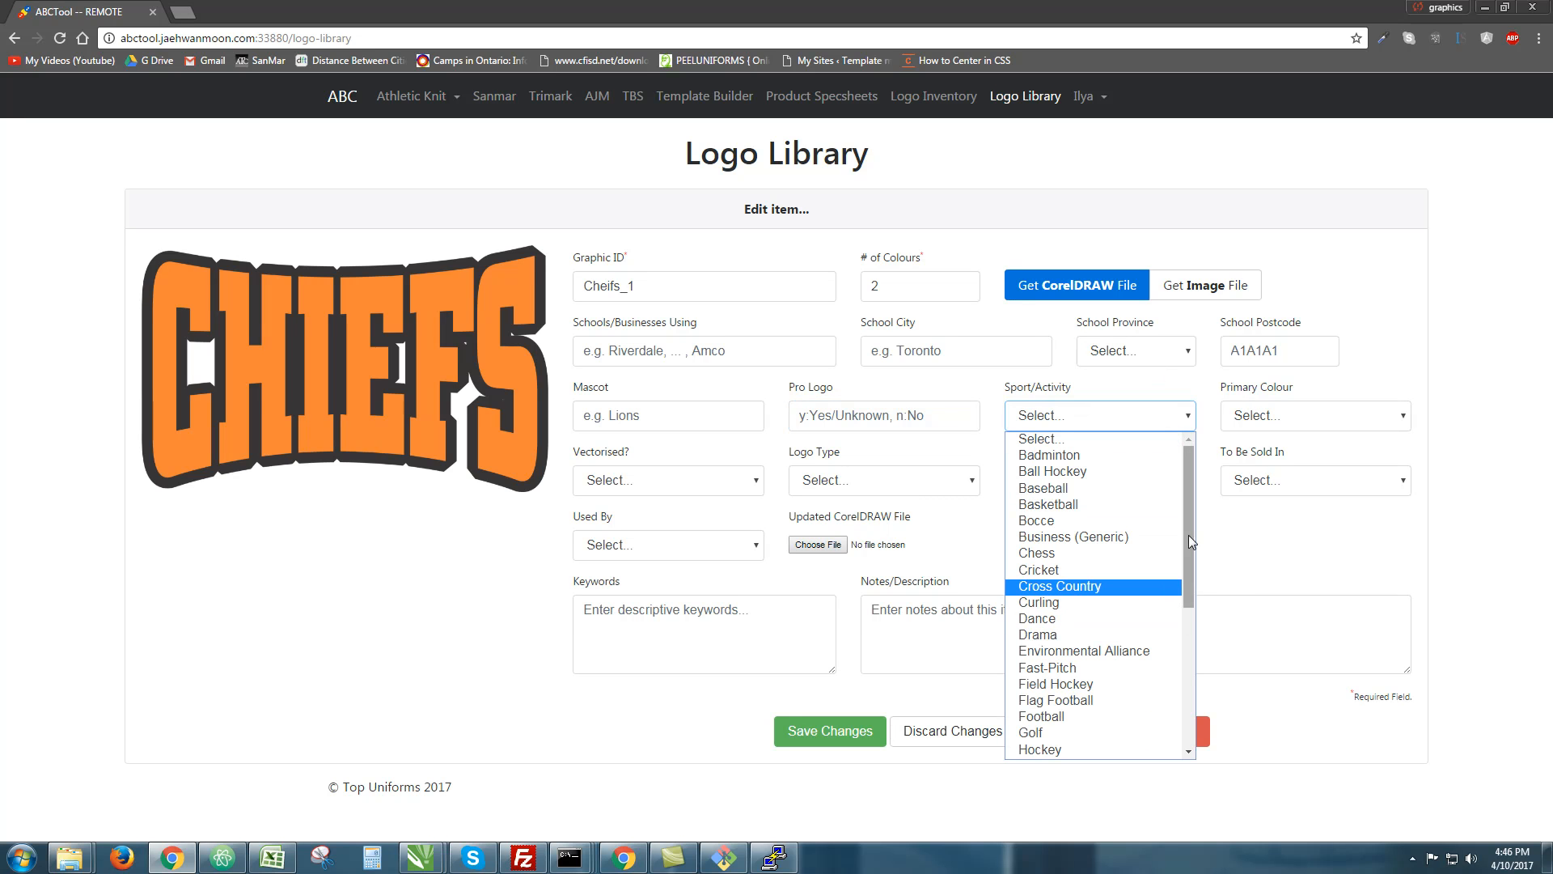
pyautogui.click(1149, 437)
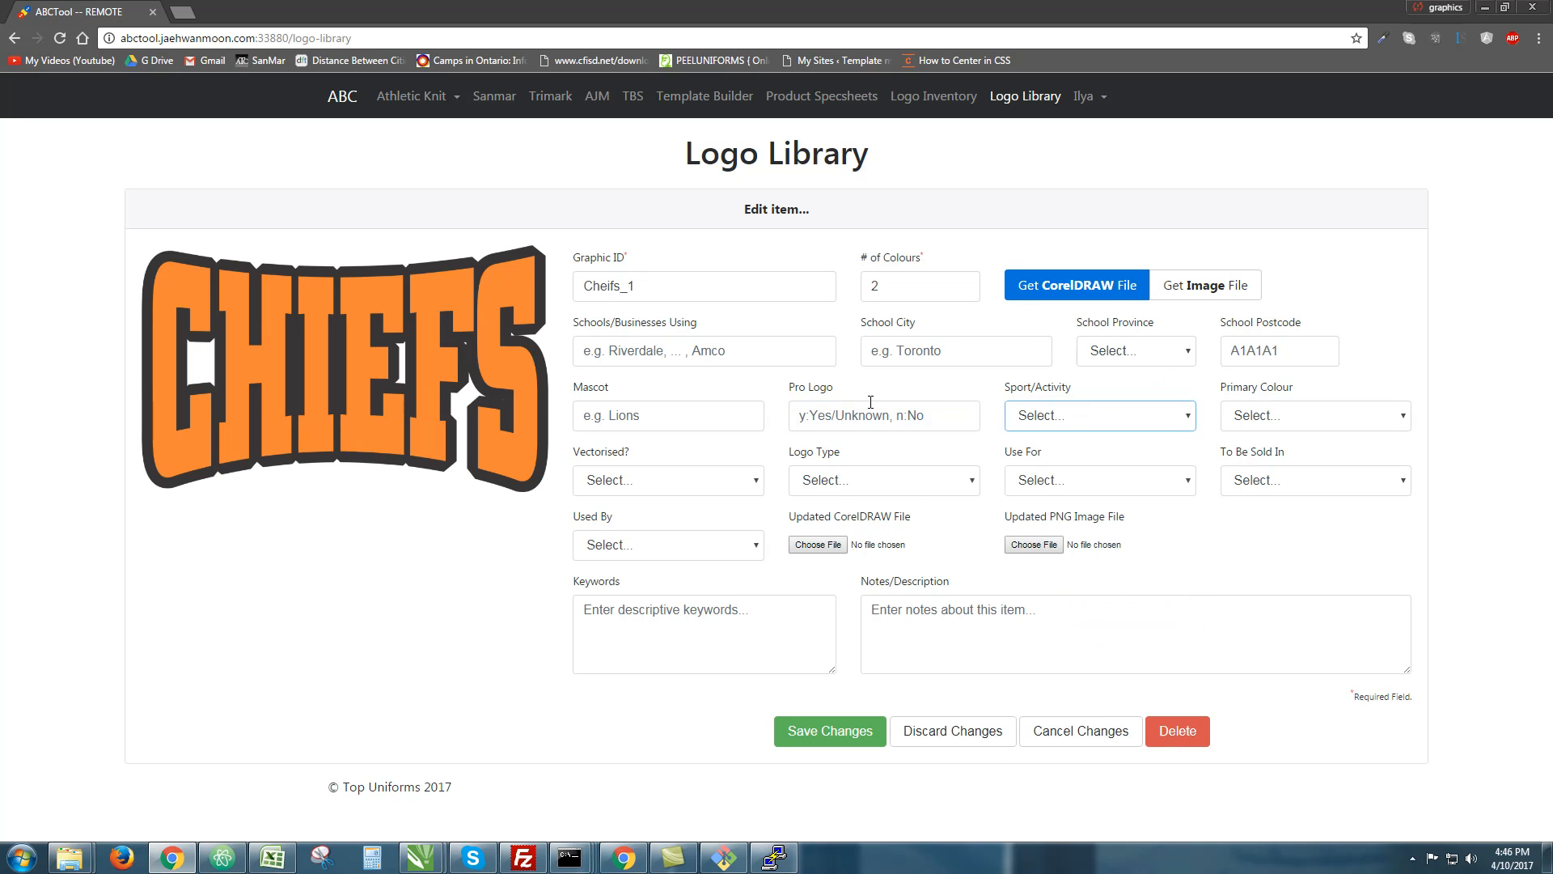
pyautogui.click(706, 424)
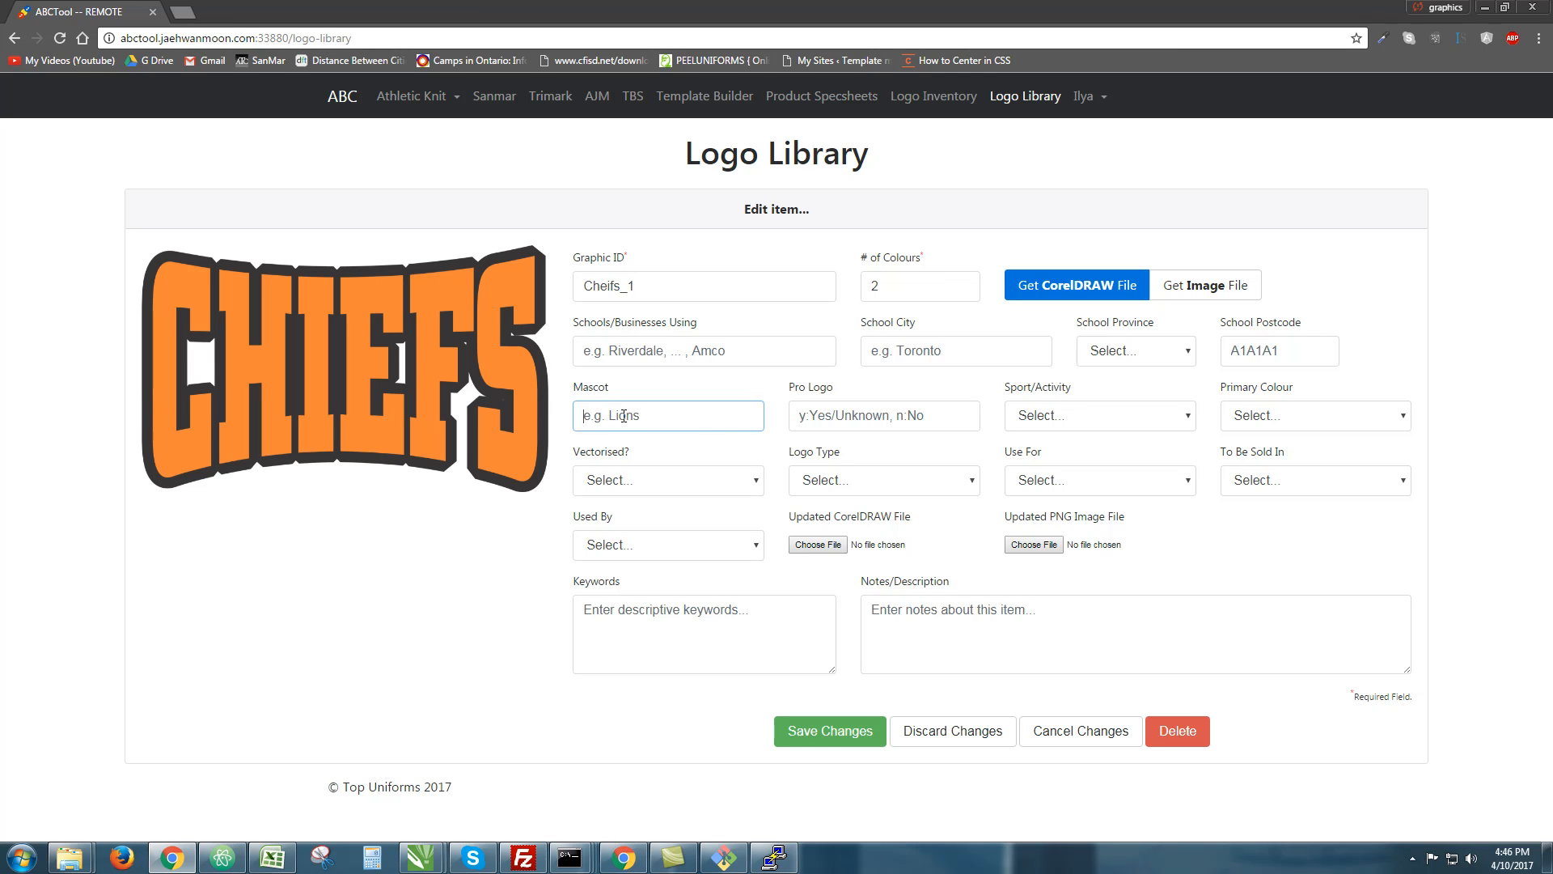
pyautogui.write('Cheifs')
pyautogui.doubleClick(593, 414)
pyautogui.click(593, 414)
pyautogui.click(927, 403)
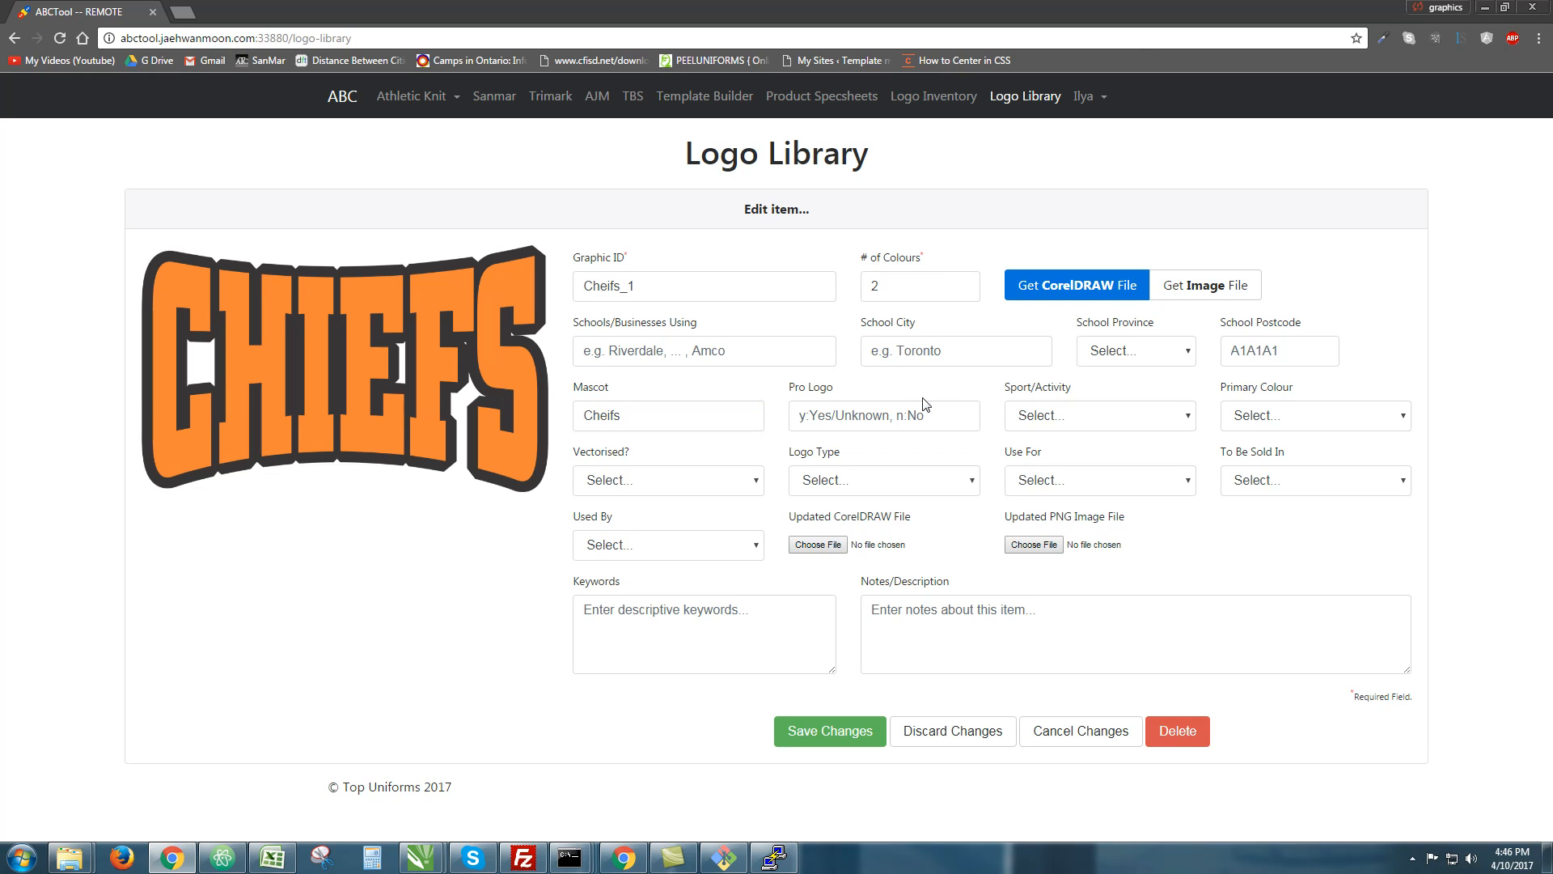
pyautogui.write('n')
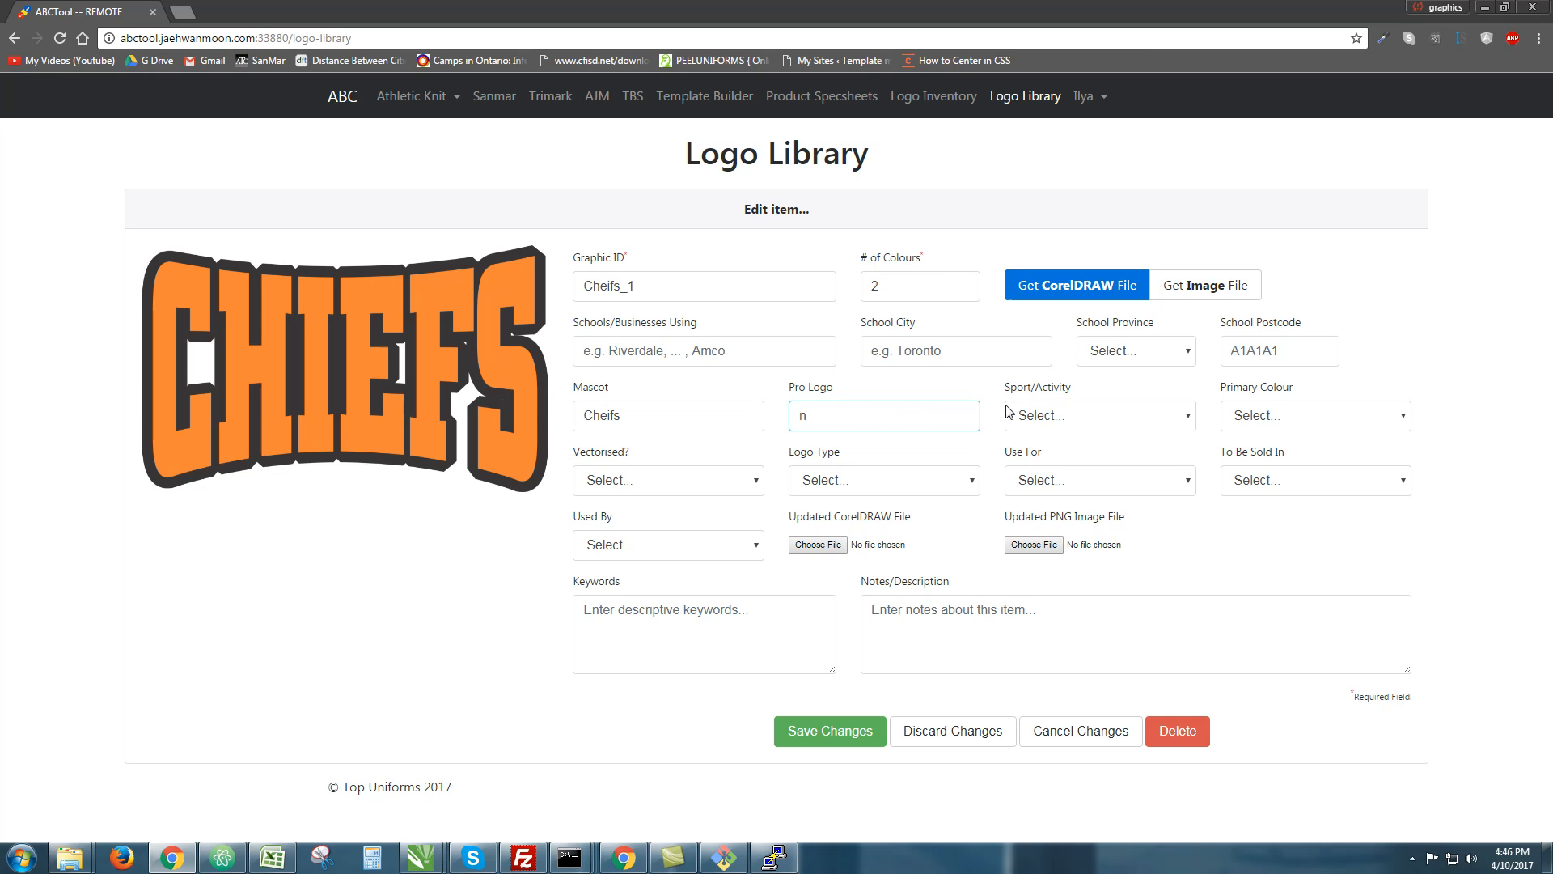
# Set primary colour Orange, Vectorised Yes and logo type Text
pyautogui.click(1073, 419)
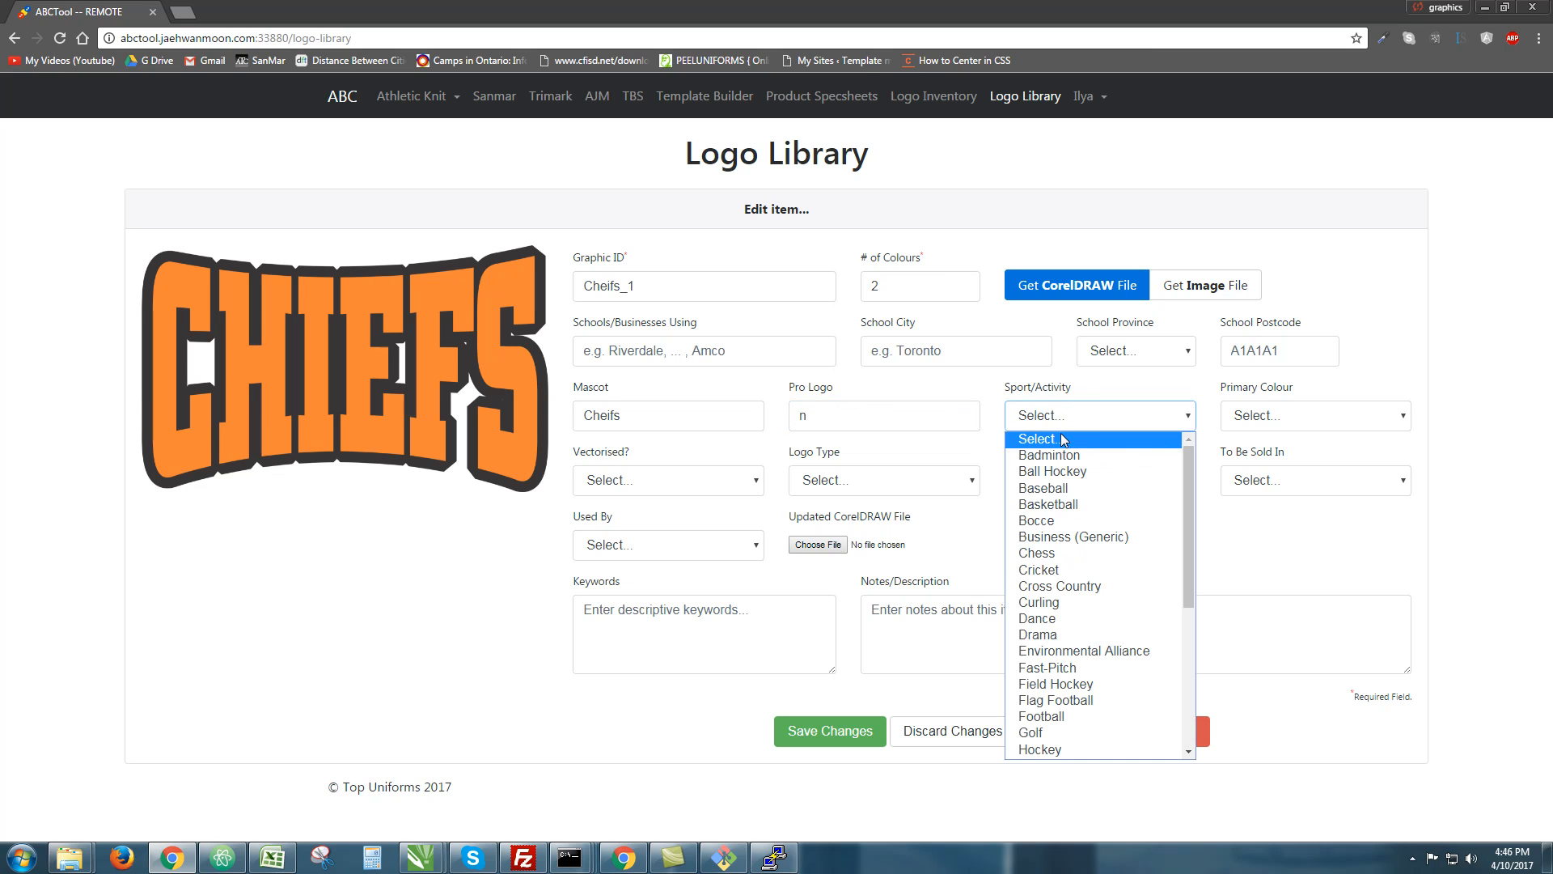
pyautogui.click(1071, 424)
pyautogui.click(1352, 417)
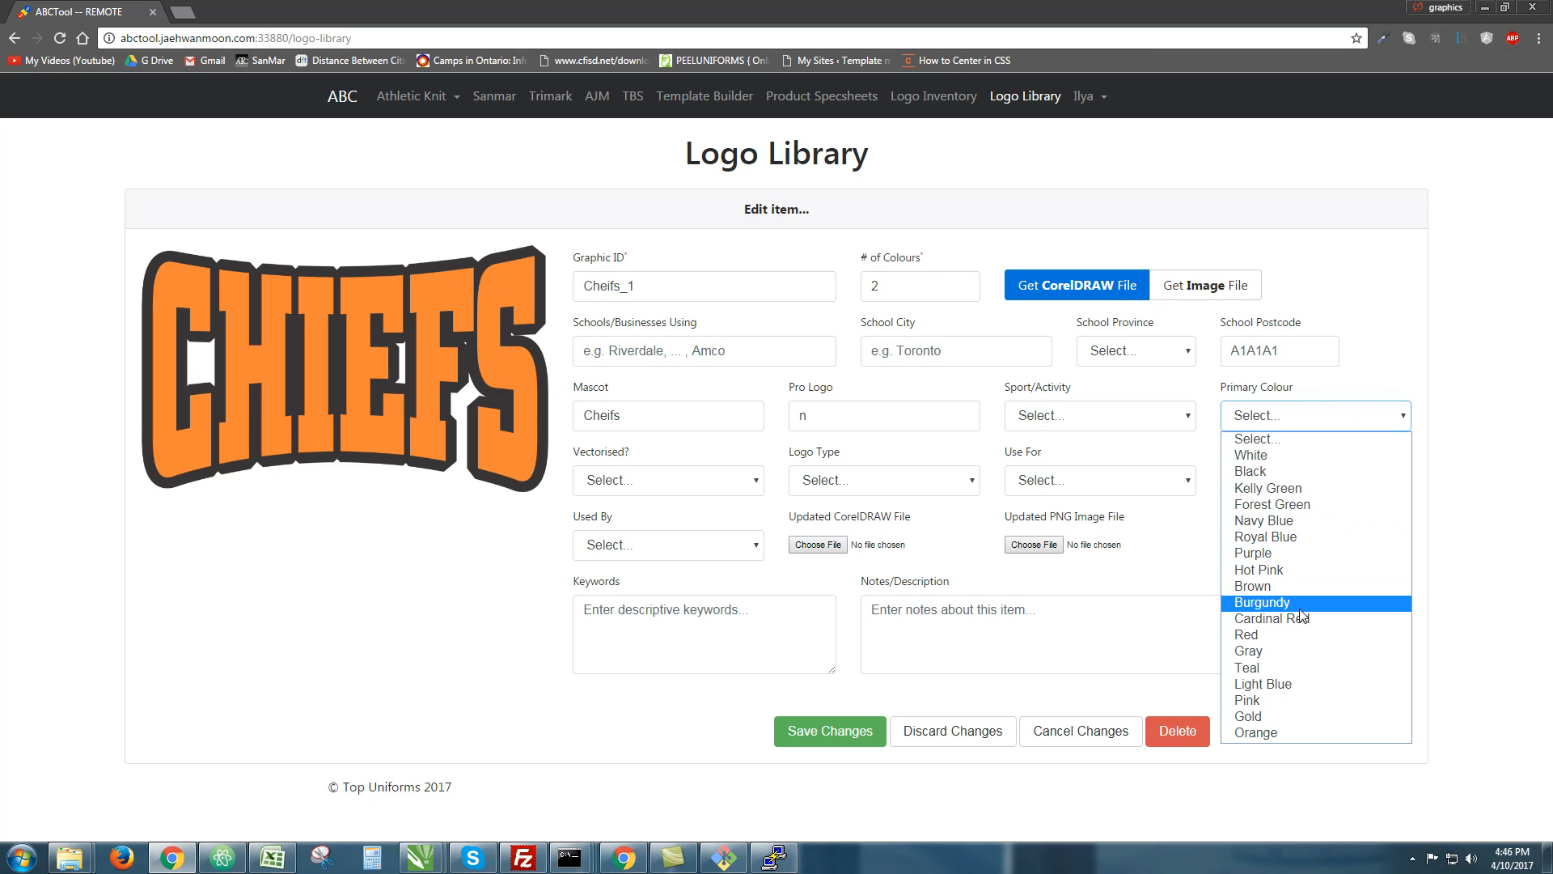
pyautogui.click(1282, 732)
pyautogui.click(672, 487)
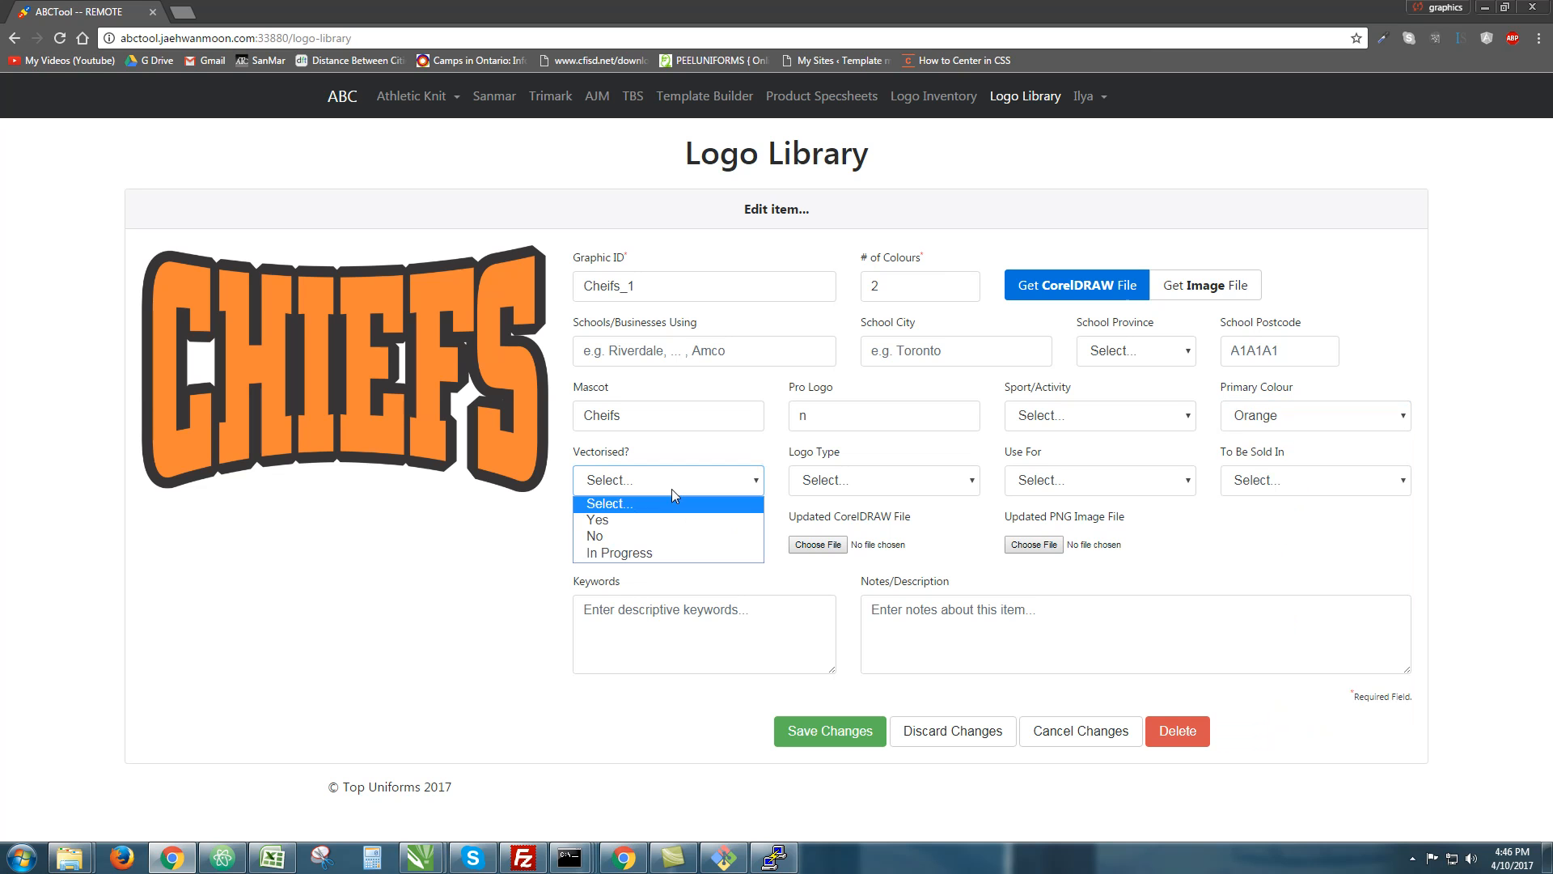
pyautogui.click(661, 522)
pyautogui.click(937, 478)
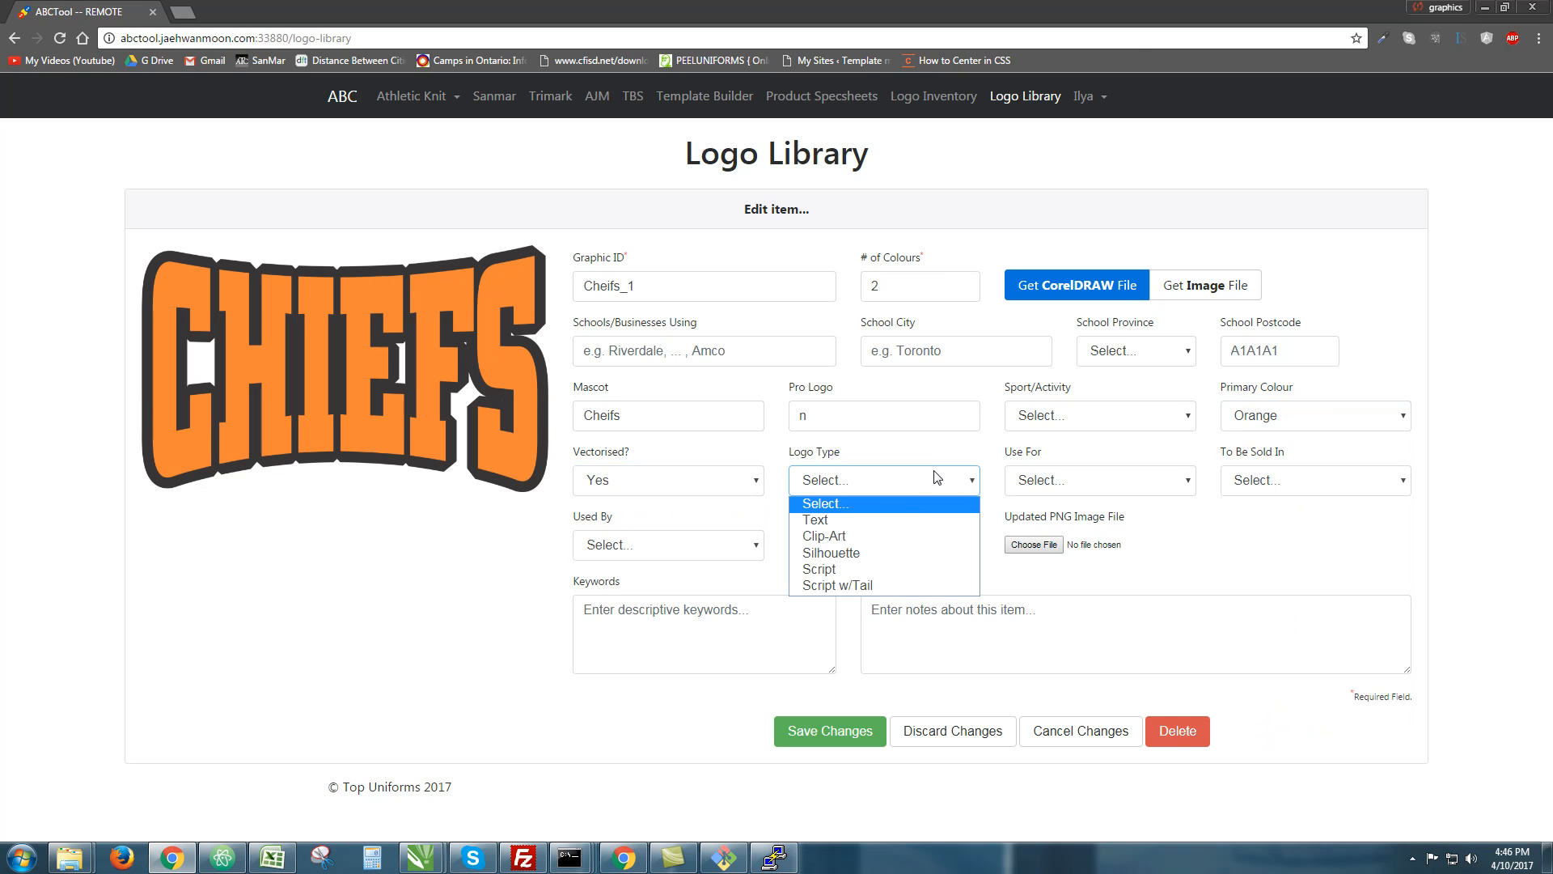
pyautogui.click(880, 519)
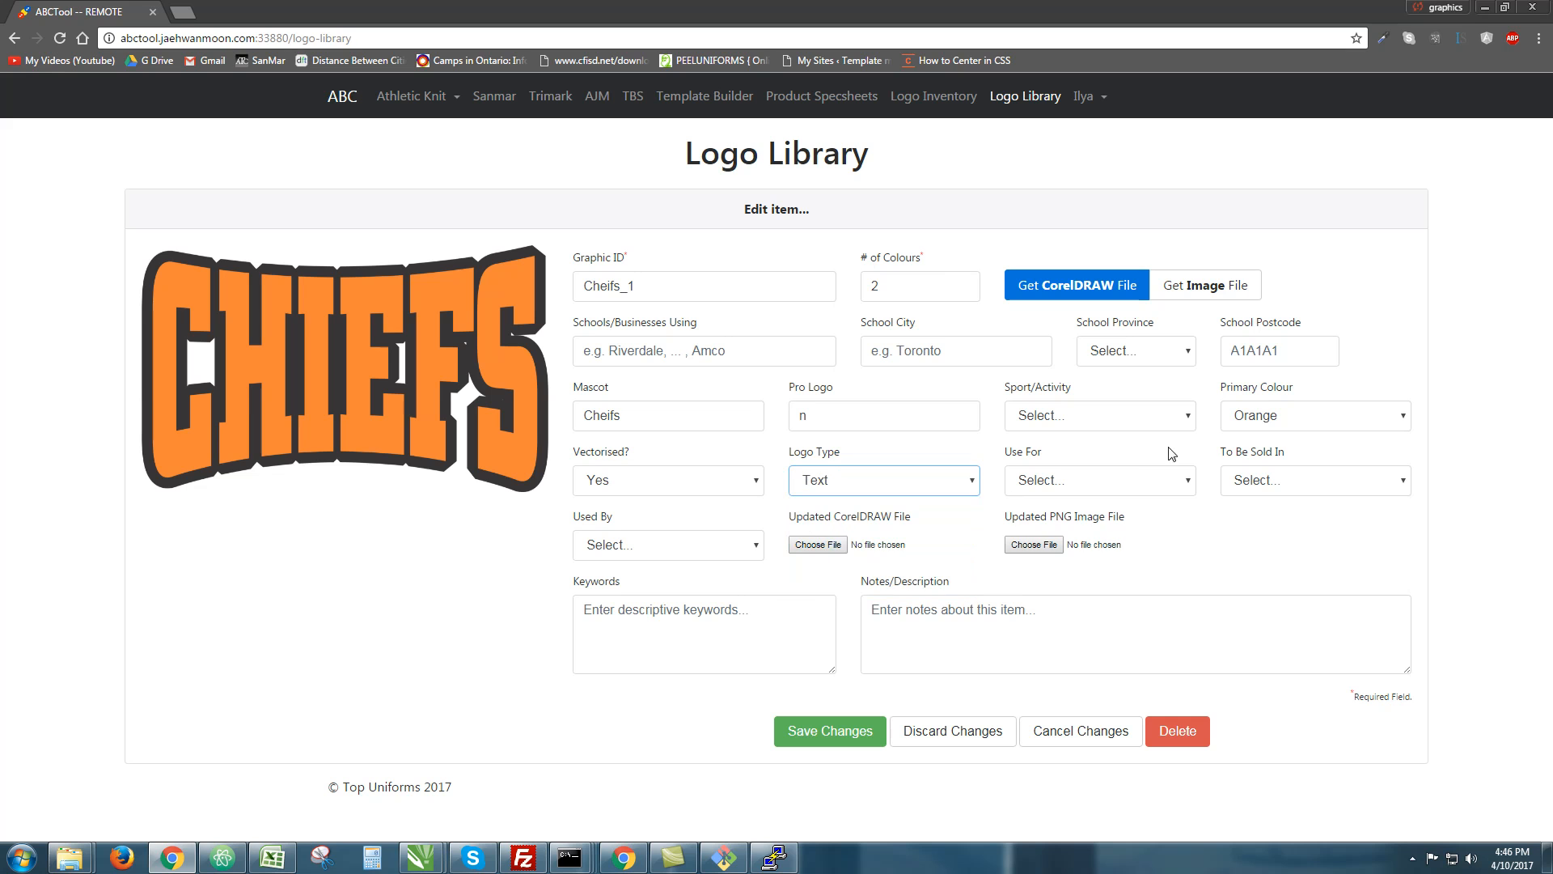
# Set Use For to Print and Used By to Unused
pyautogui.click(1135, 480)
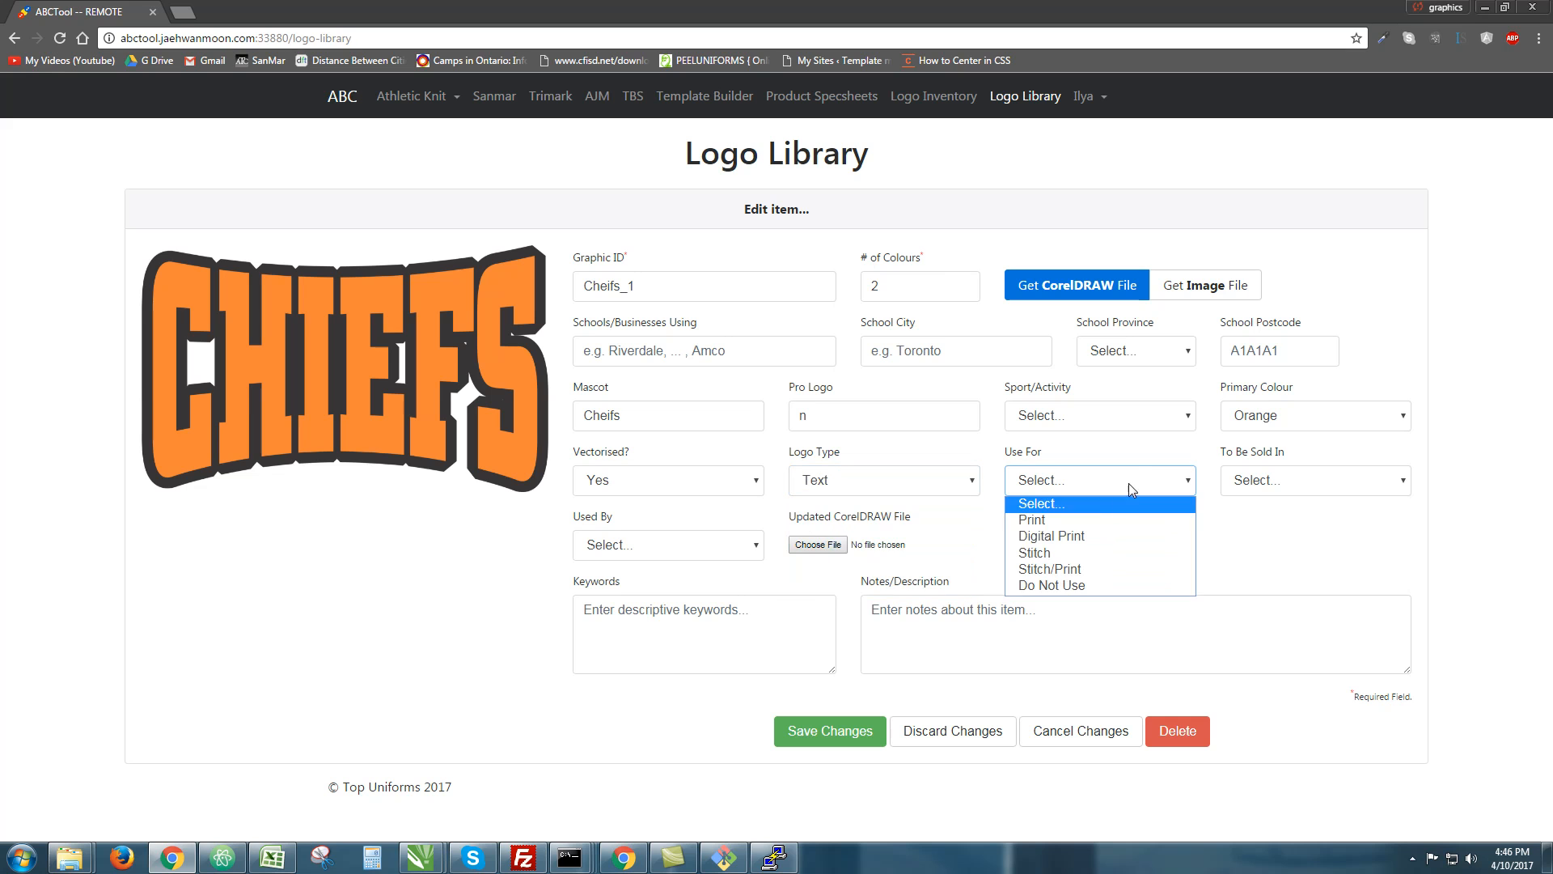
pyautogui.click(1026, 522)
pyautogui.click(1256, 489)
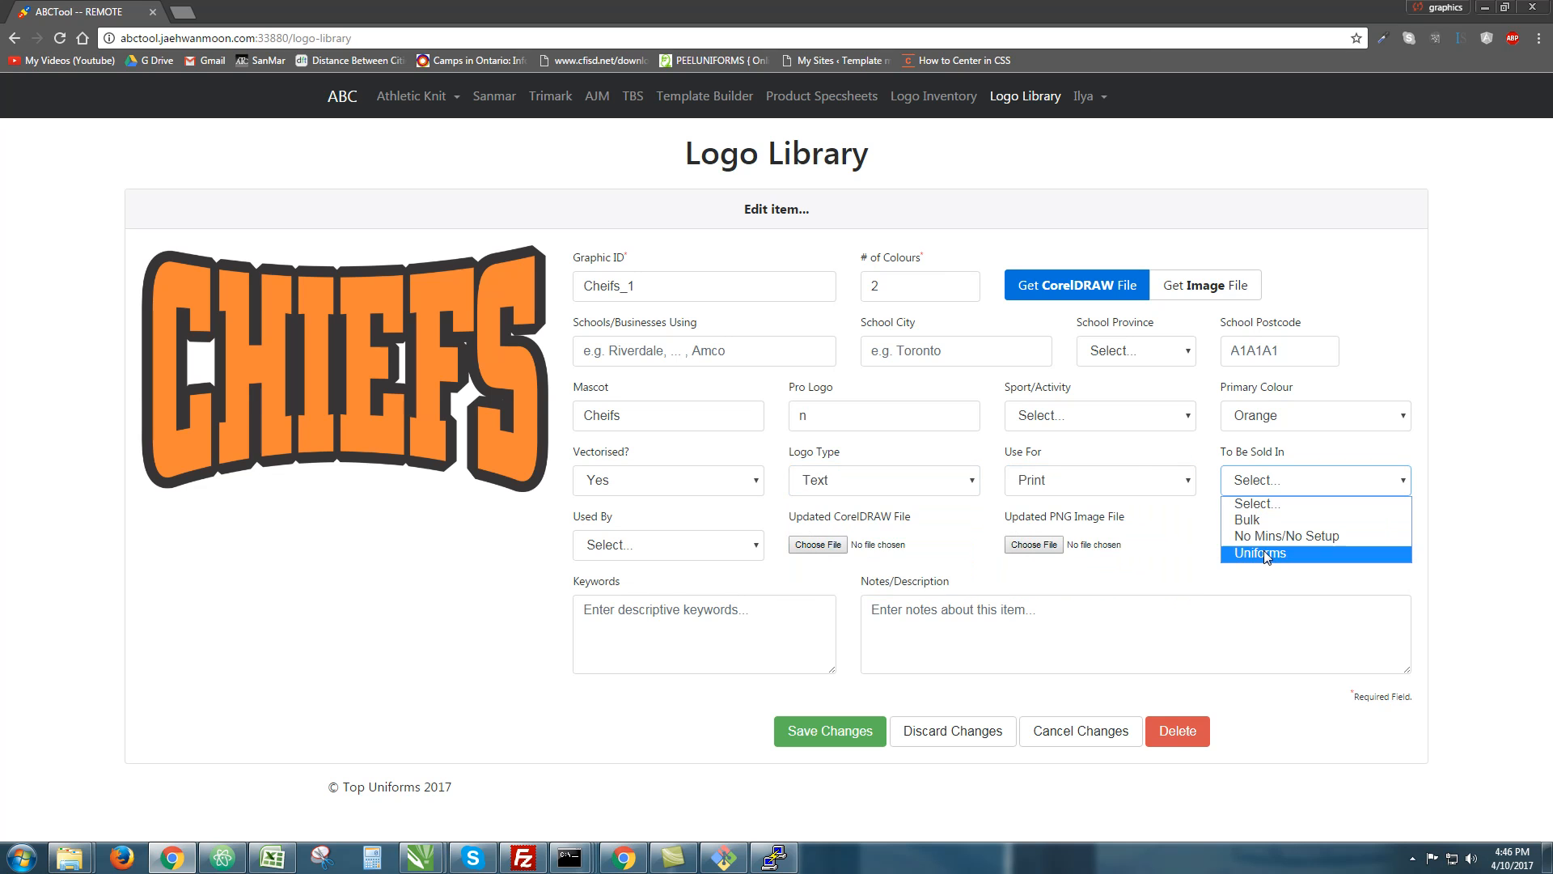
pyautogui.click(1211, 572)
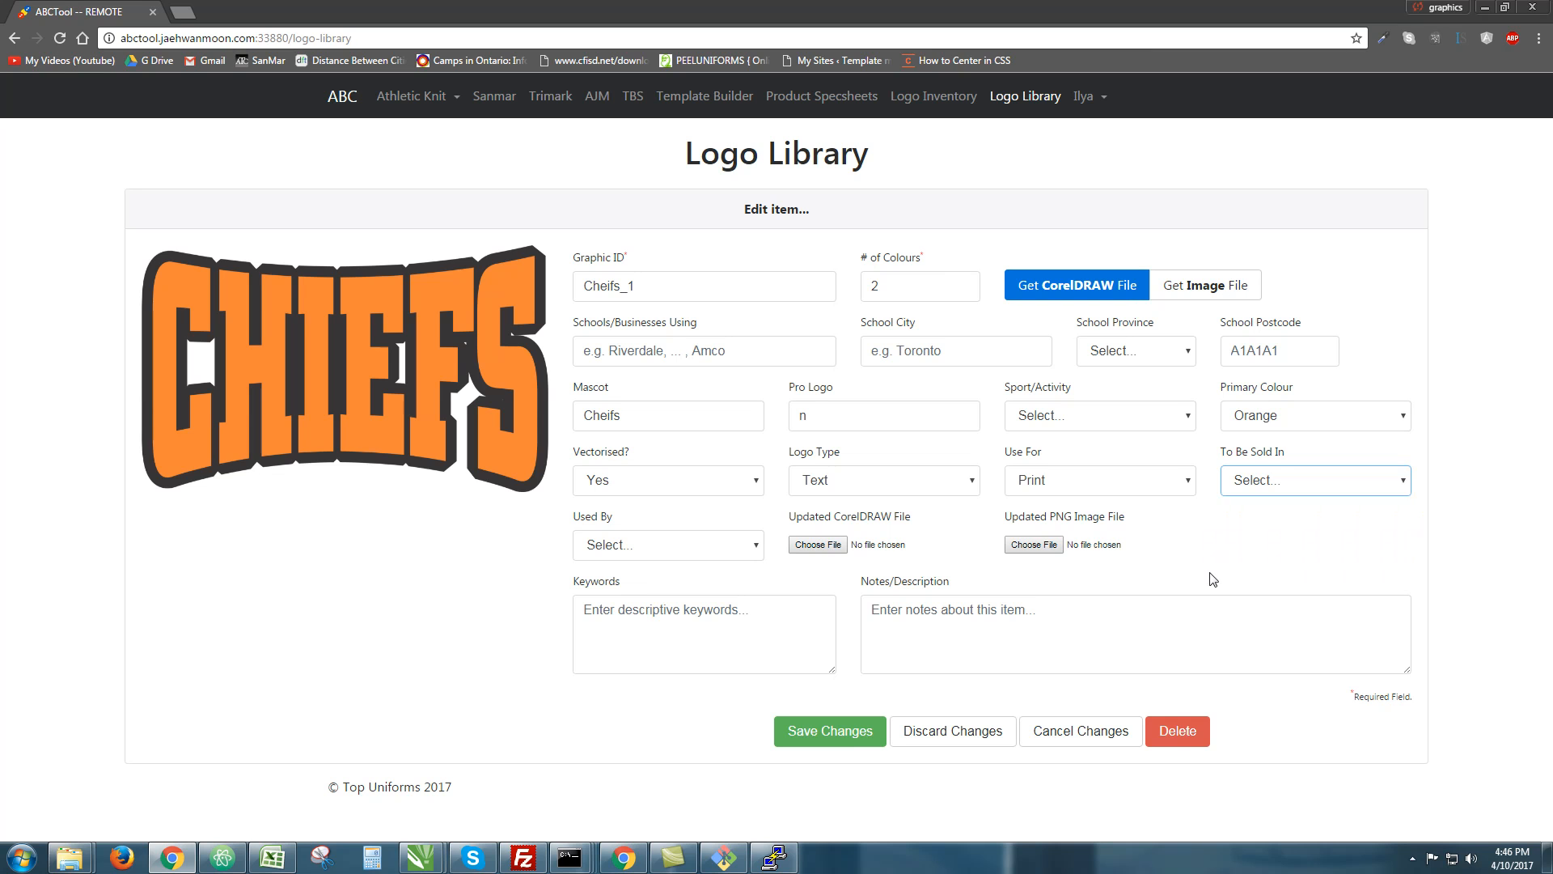
pyautogui.click(712, 553)
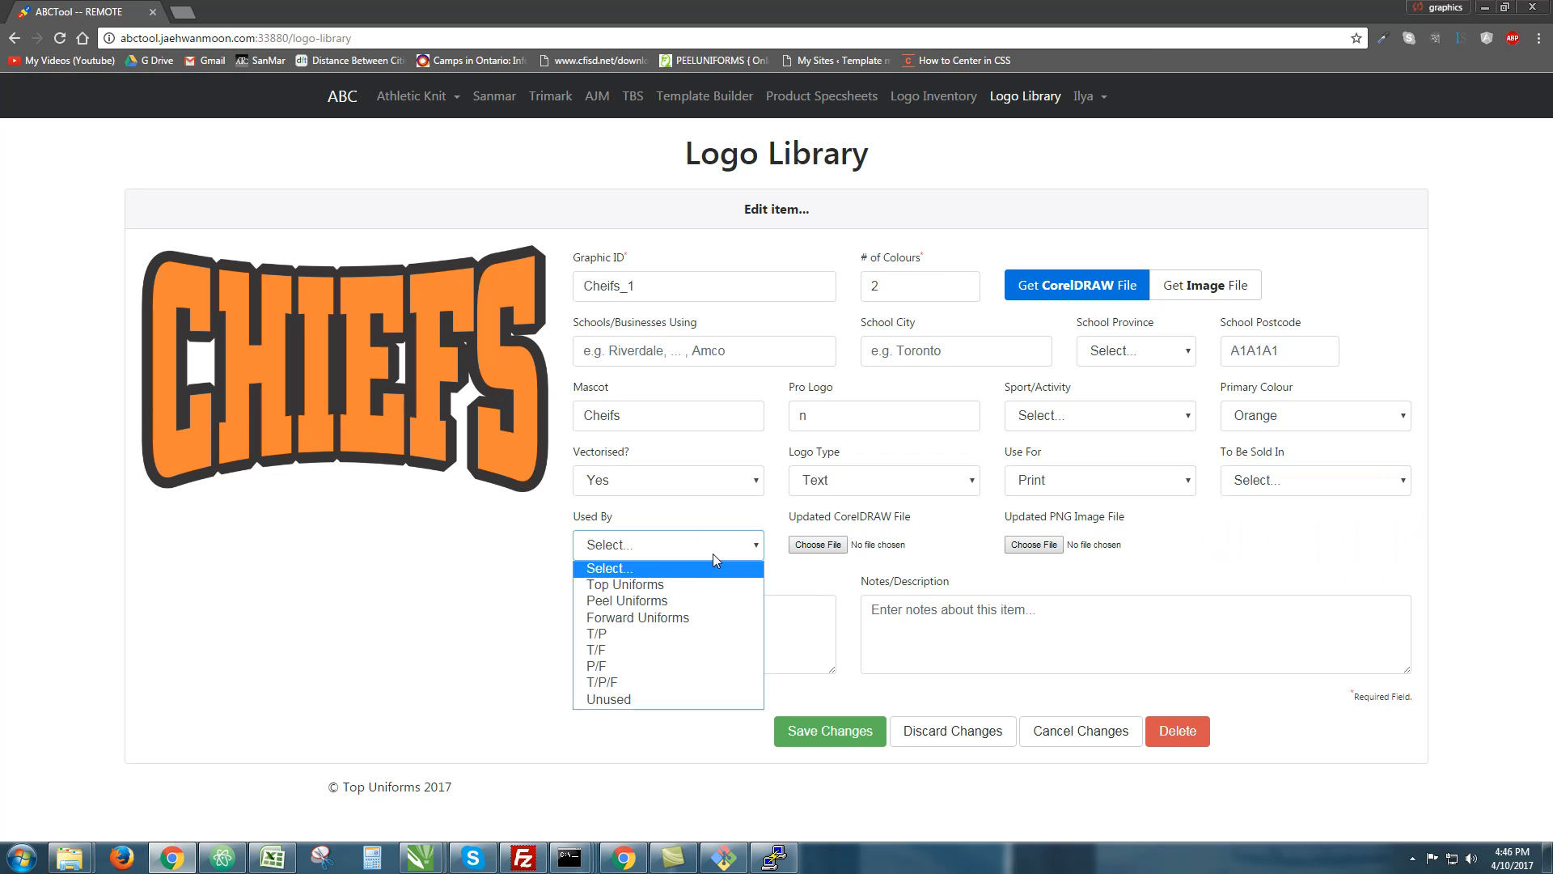
pyautogui.click(642, 701)
pyautogui.click(790, 631)
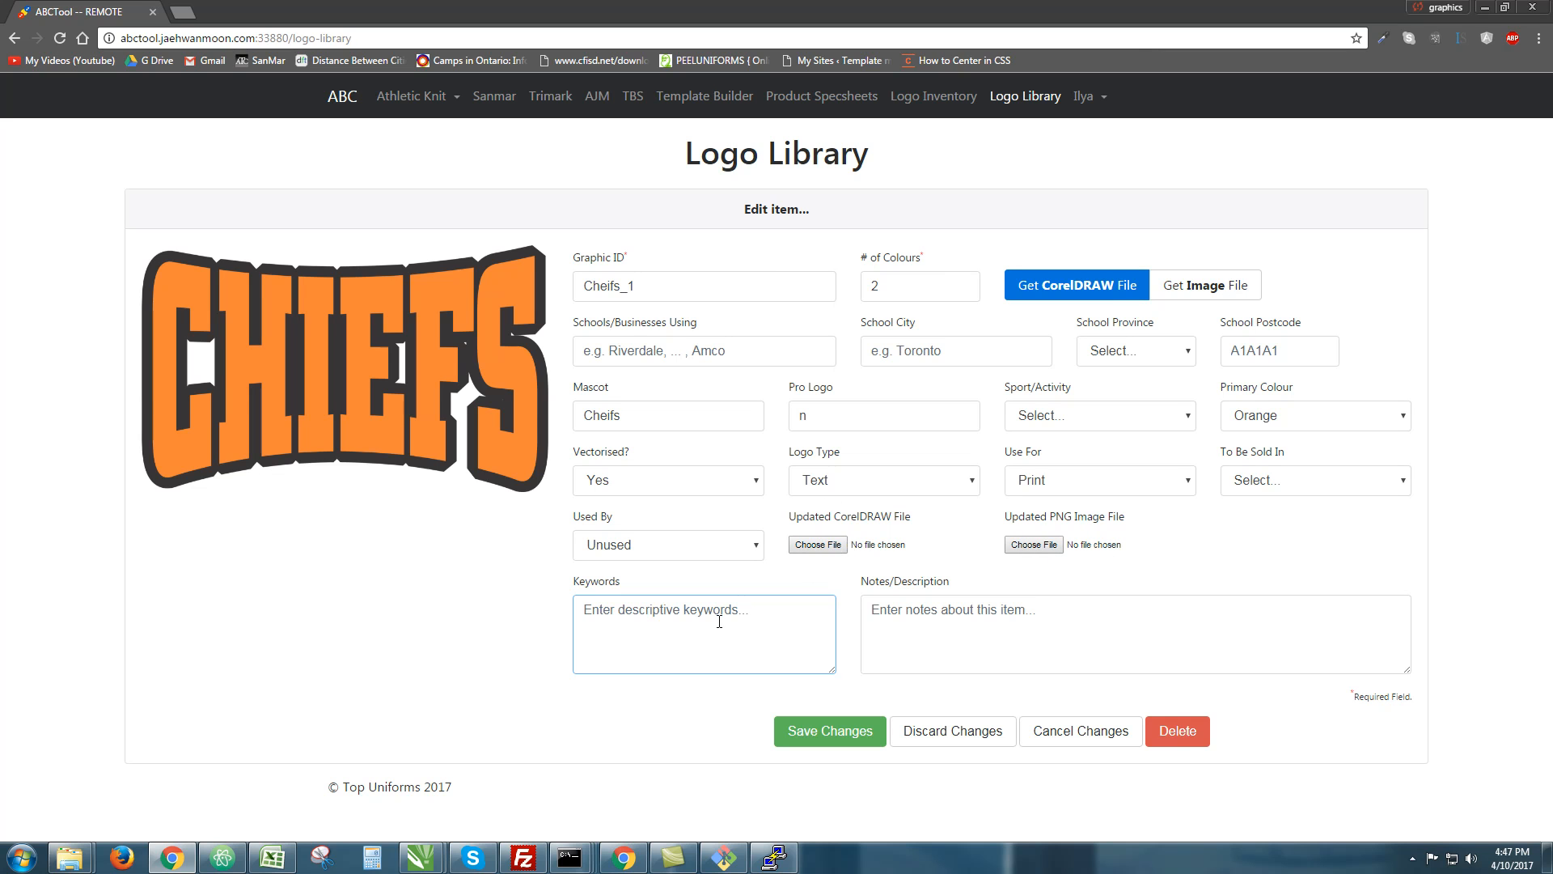
# Enter keywords test/tutorial/demonstration and a note about a demonstrative logo library test upload
pyautogui.write('test')
pyautogui.press('Tab')
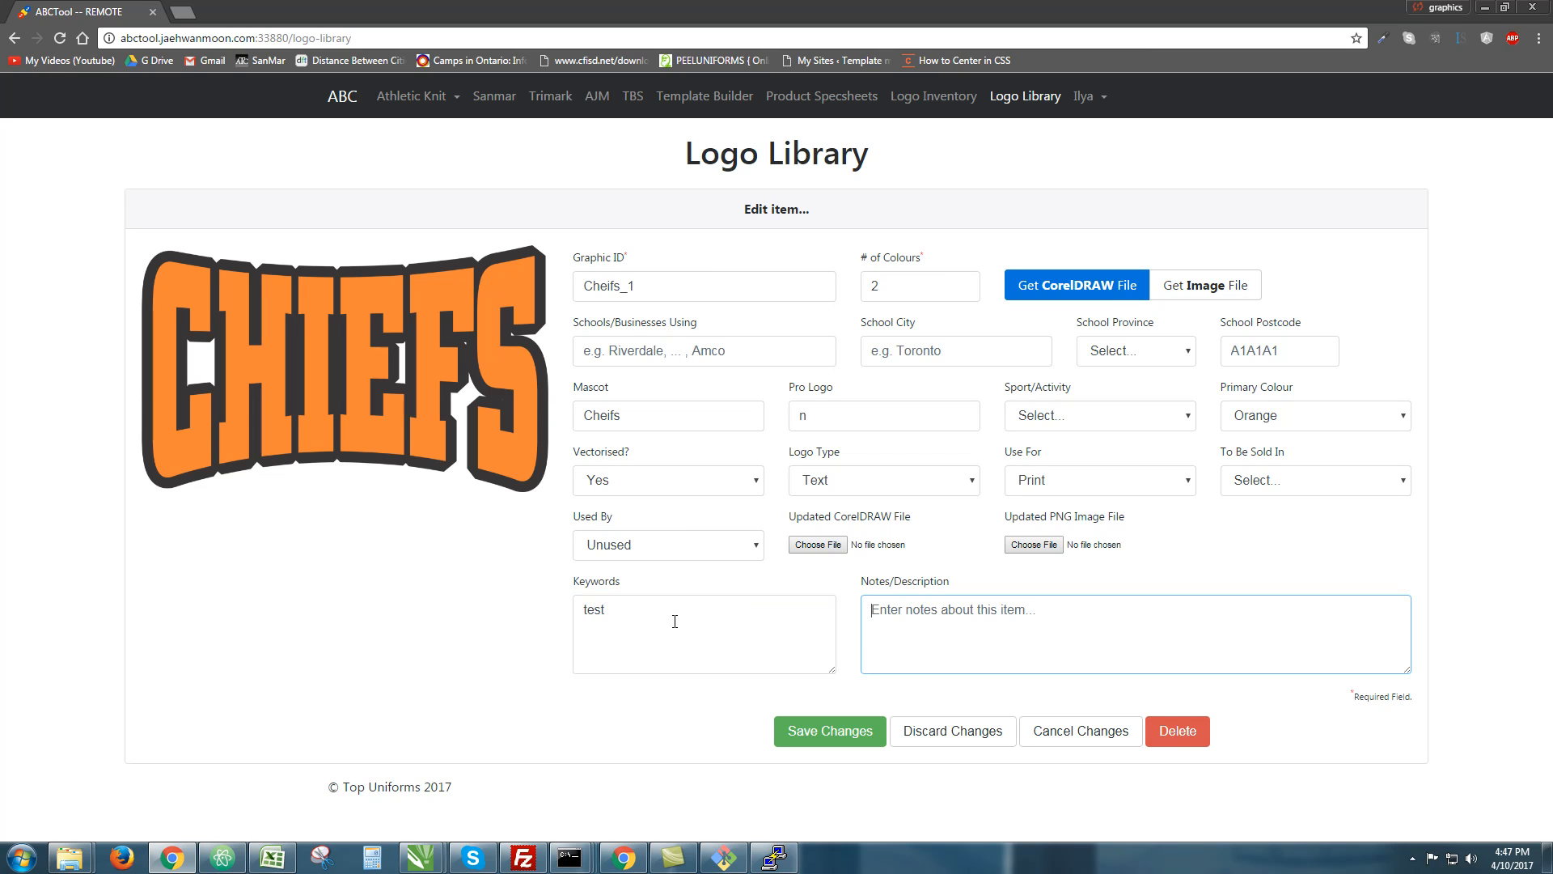
pyautogui.write('test upload')
pyautogui.click(672, 619)
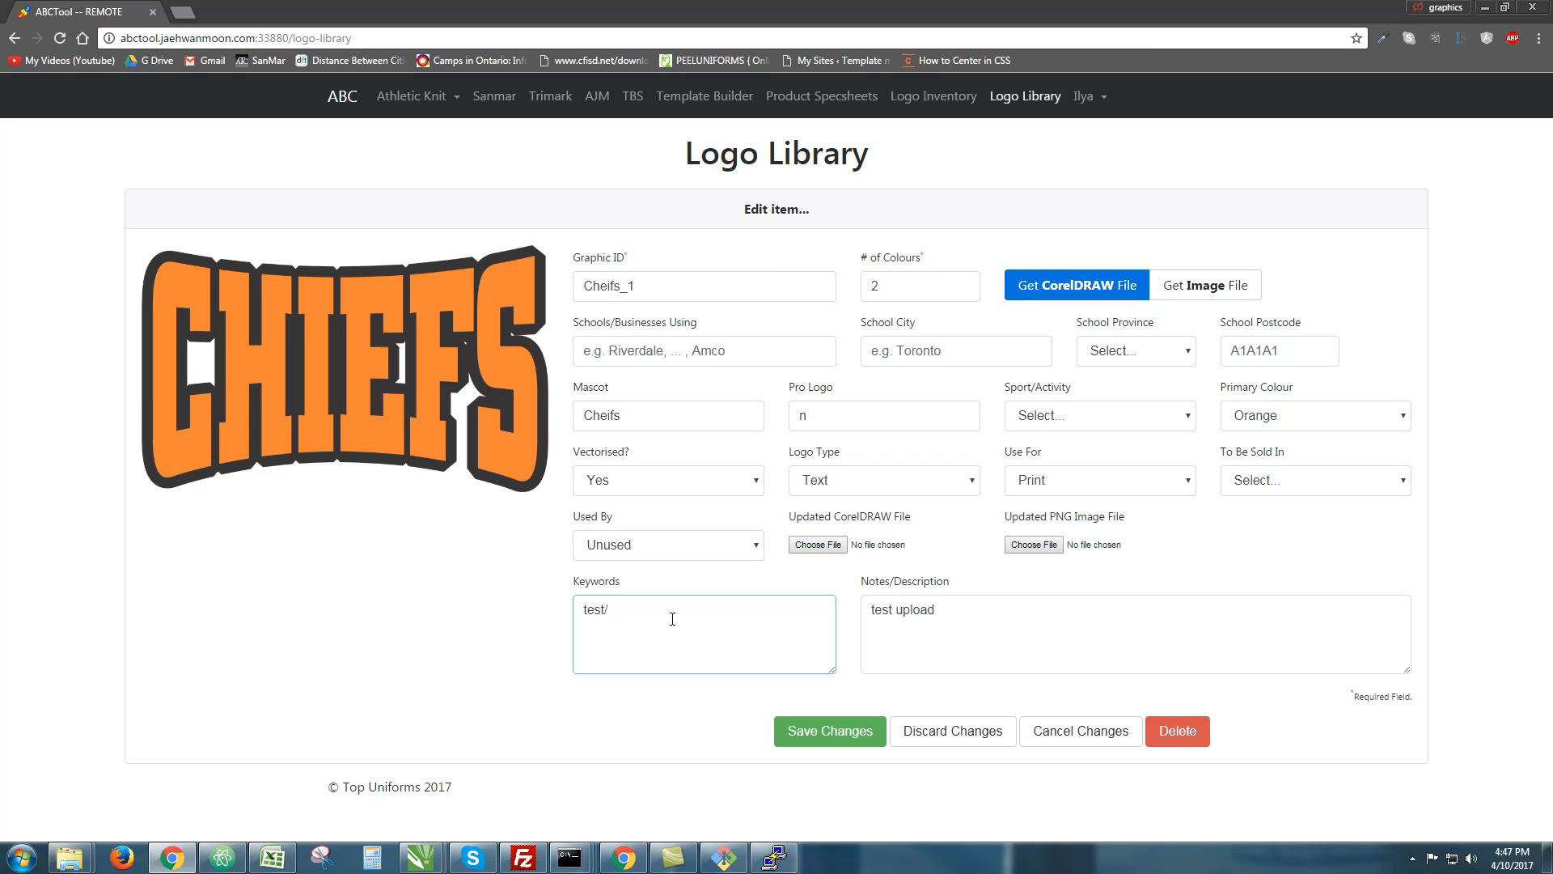
pyautogui.write('/tutorial/demonstration')
pyautogui.press('Tab')
pyautogui.write('test upload for demons')
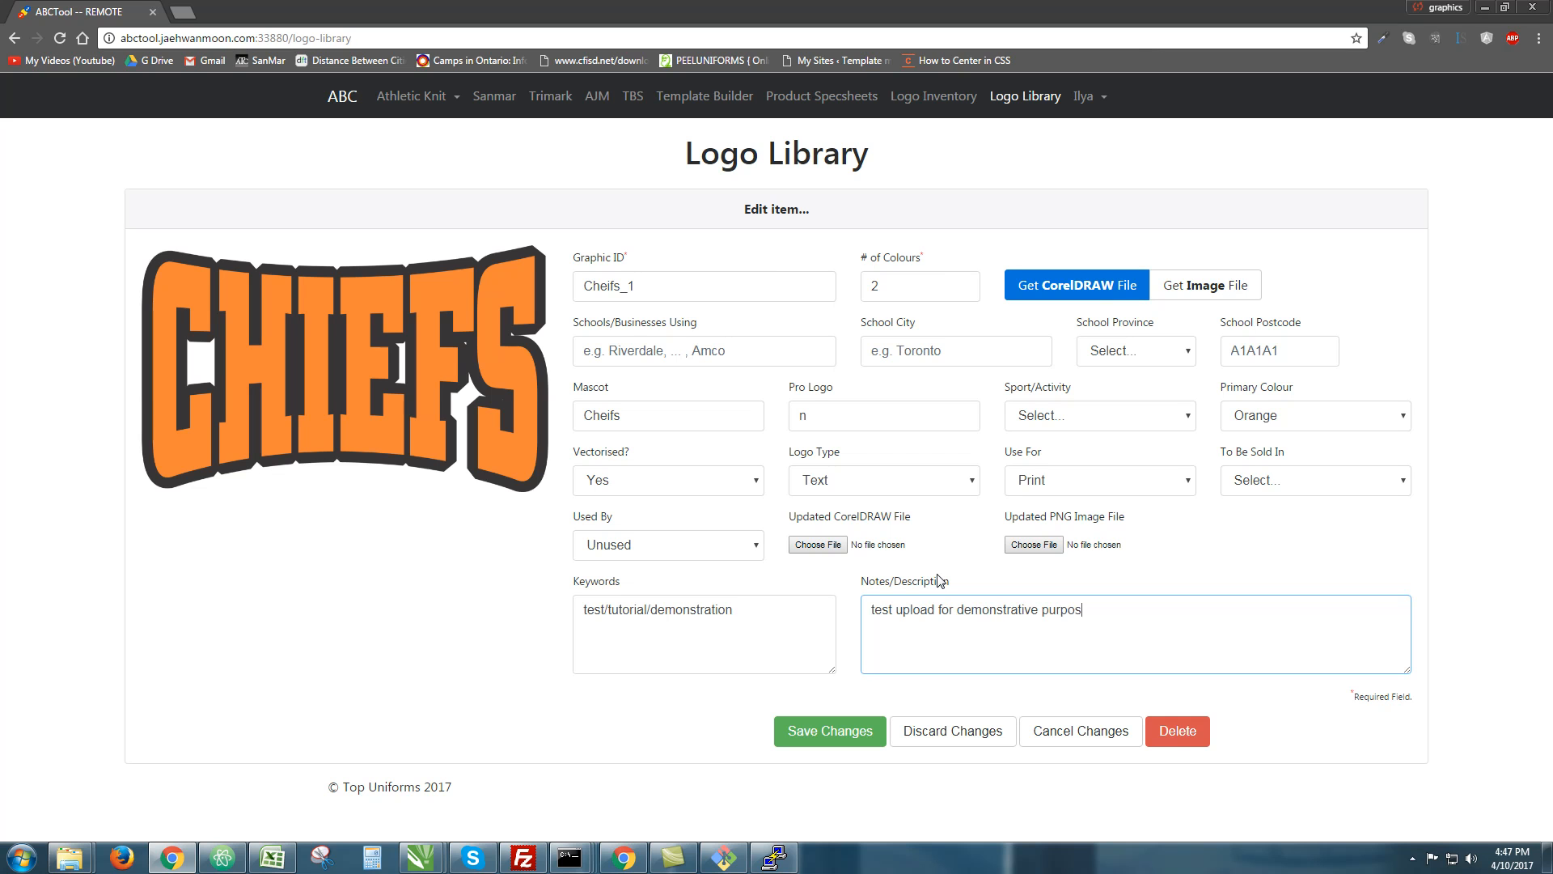
pyautogui.press('BackSpace')
pyautogui.press('BackSpace')
pyautogui.press('BackSpace')
pyautogui.write('logo library uploads')
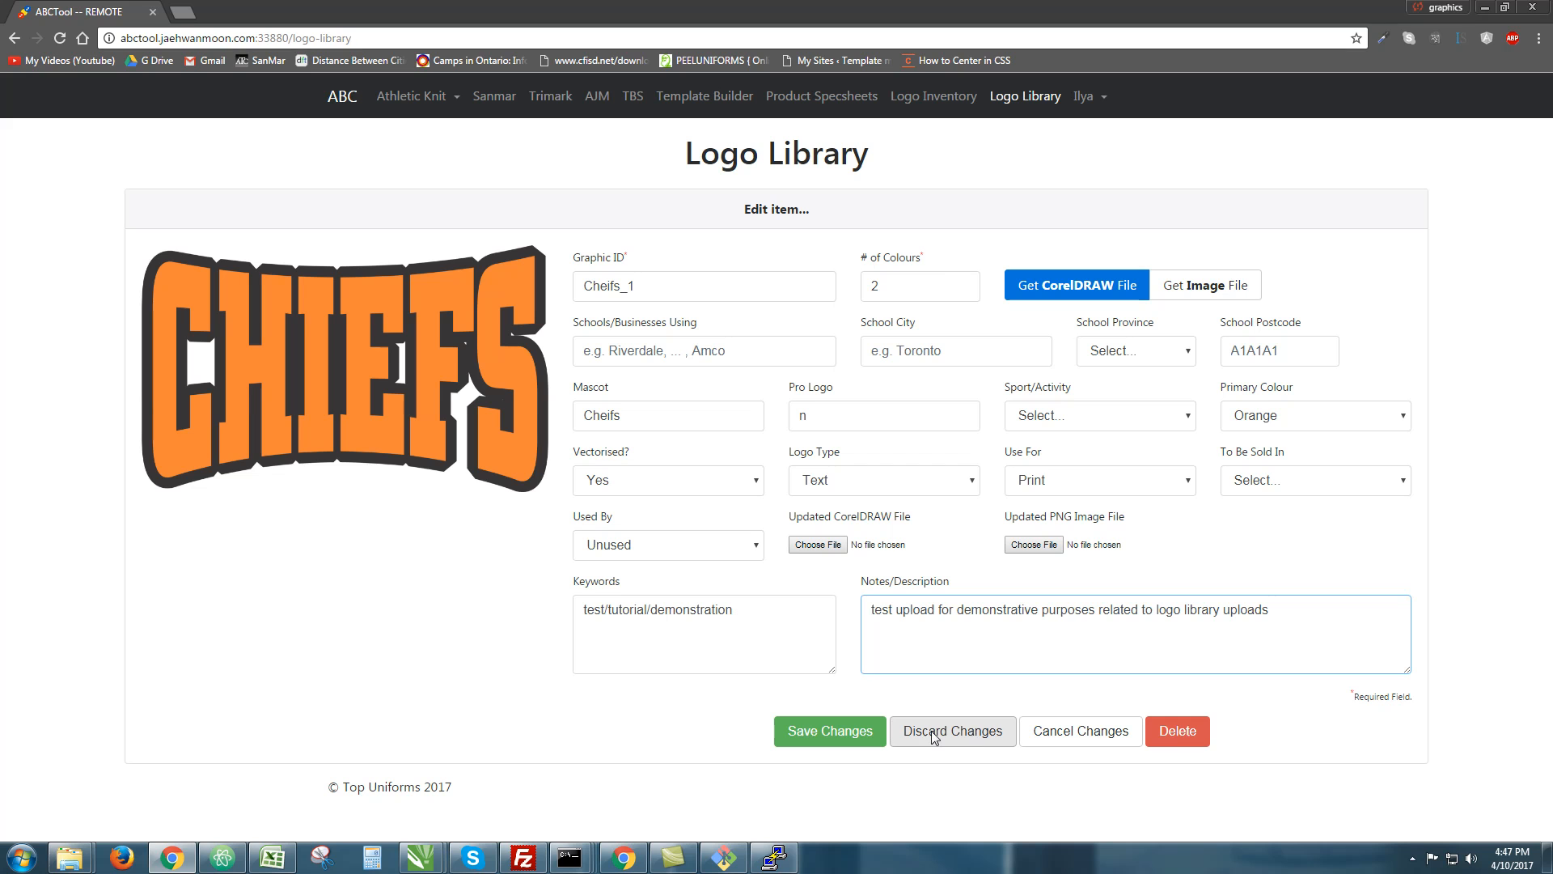
# Save the Cheifs_1 details, reopen and cancel the edit form, then reload the library
pyautogui.click(852, 730)
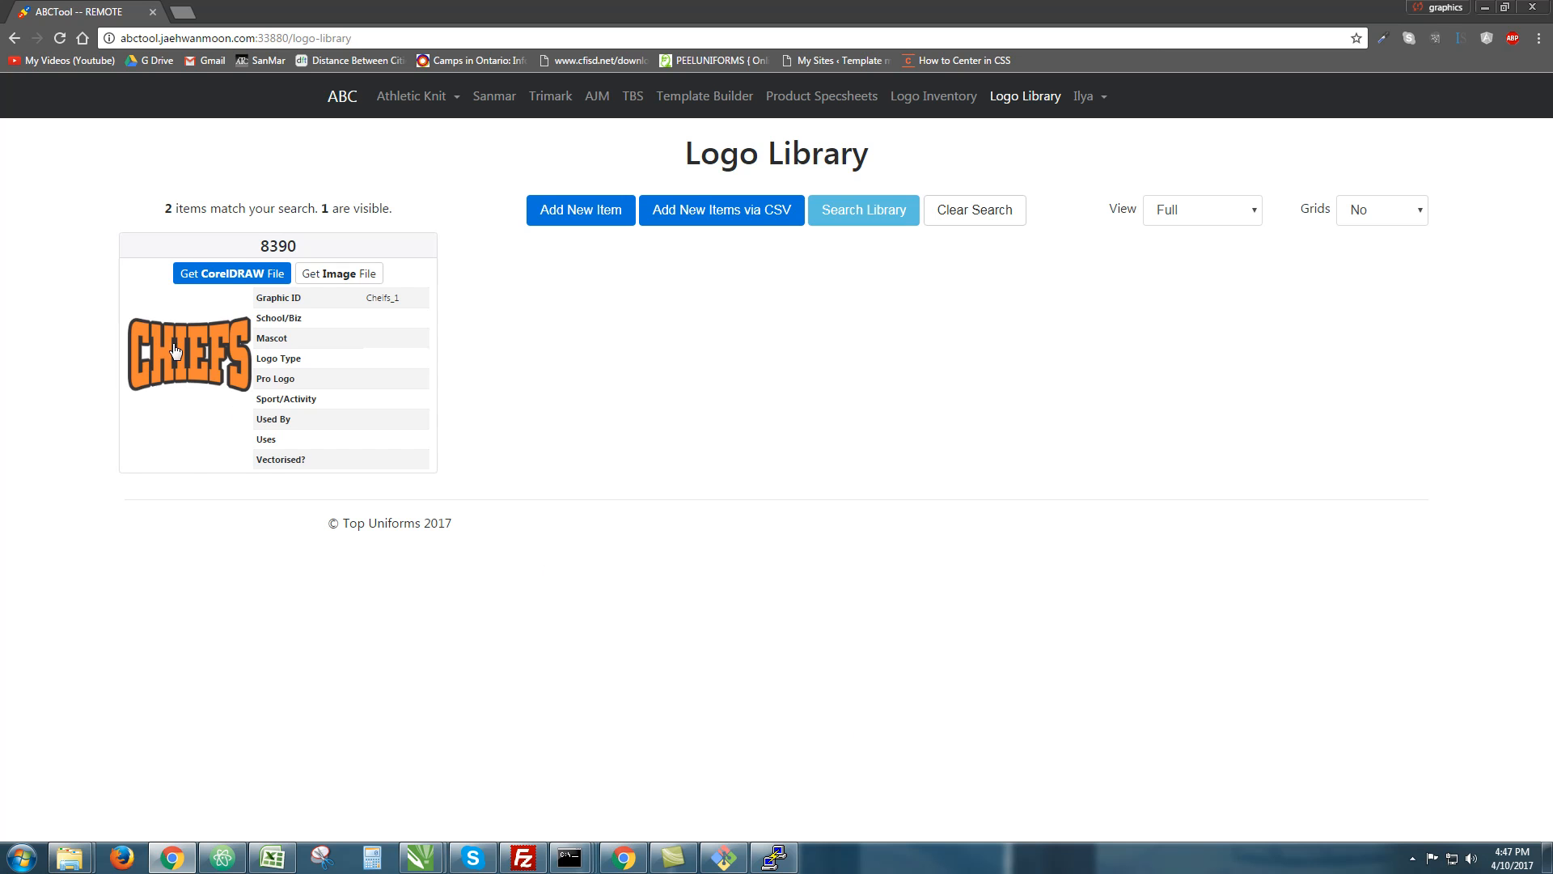
pyautogui.click(174, 348)
pyautogui.click(971, 615)
pyautogui.click(1067, 733)
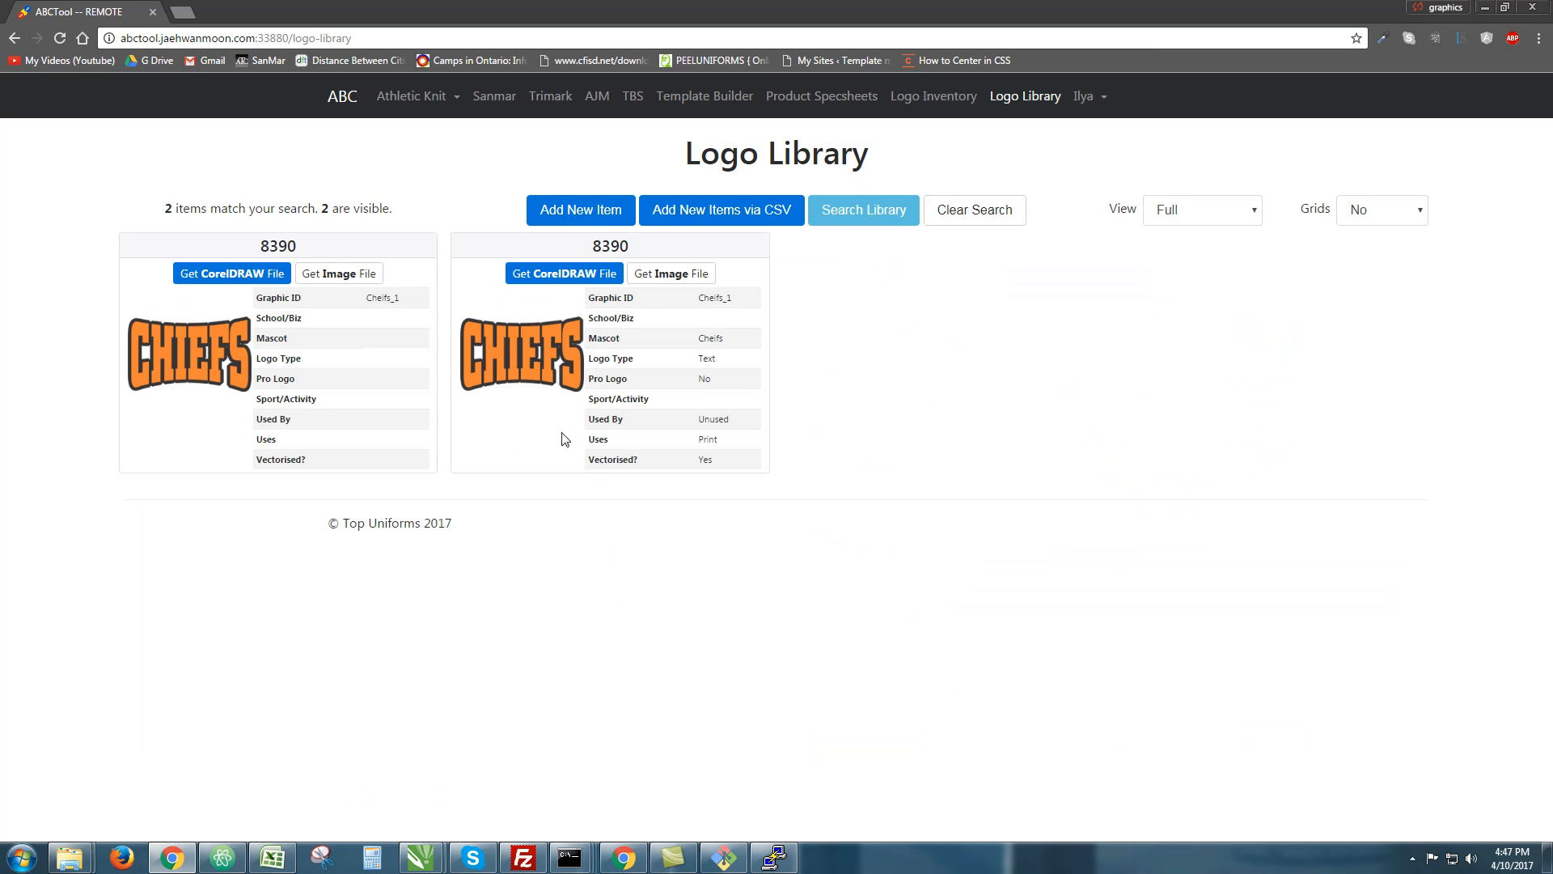
pyautogui.press('F5')
# Filter the library by Graphic ID 'cheifs' to show only the 8390 CHIEFS card
pyautogui.click(895, 212)
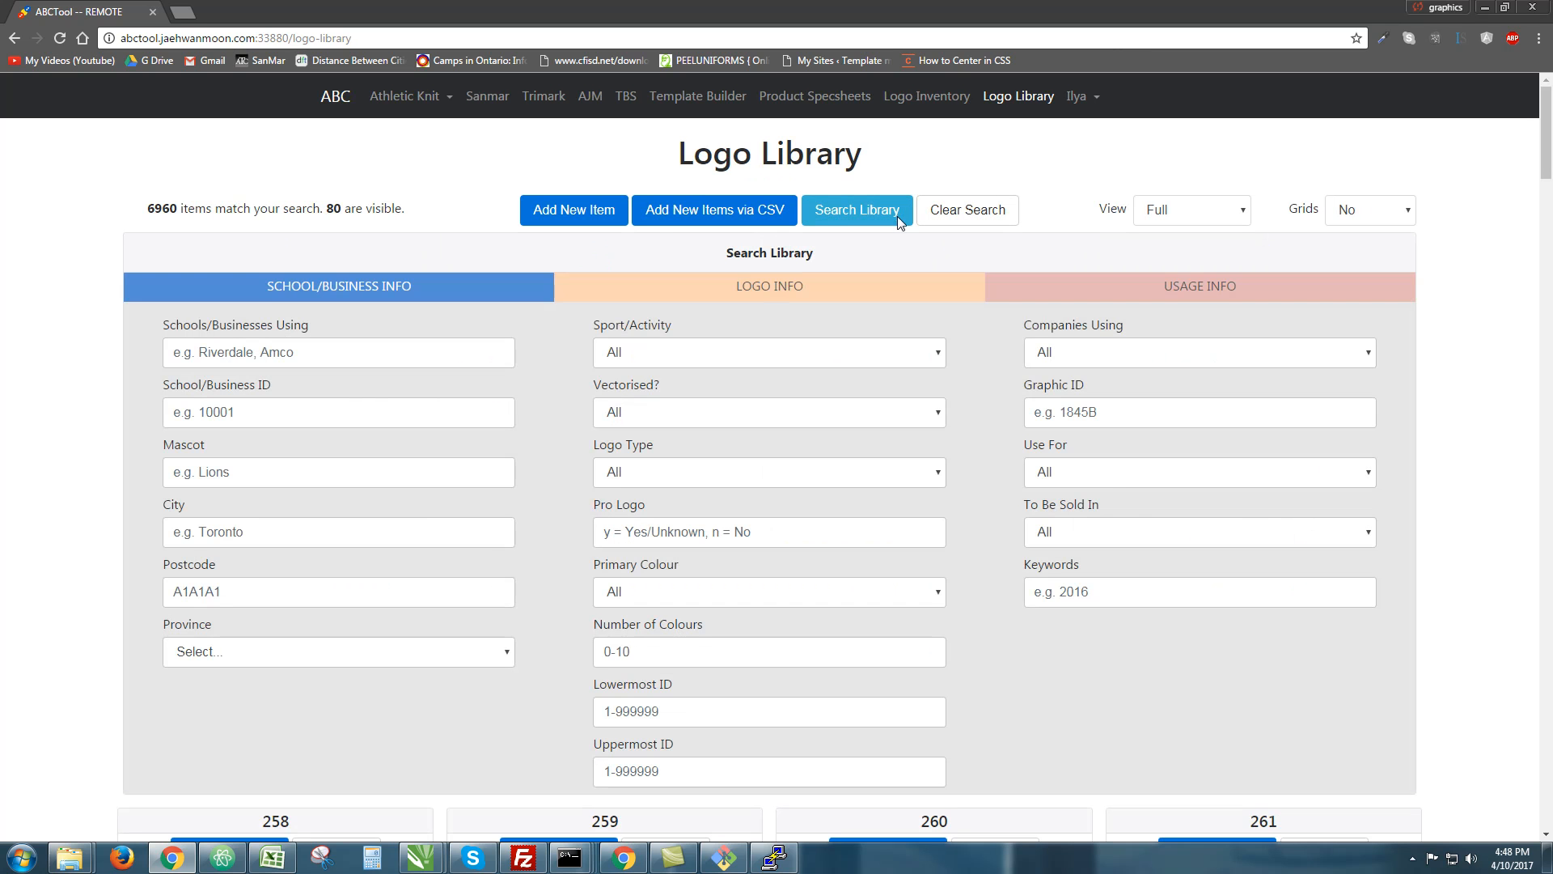
pyautogui.click(1113, 414)
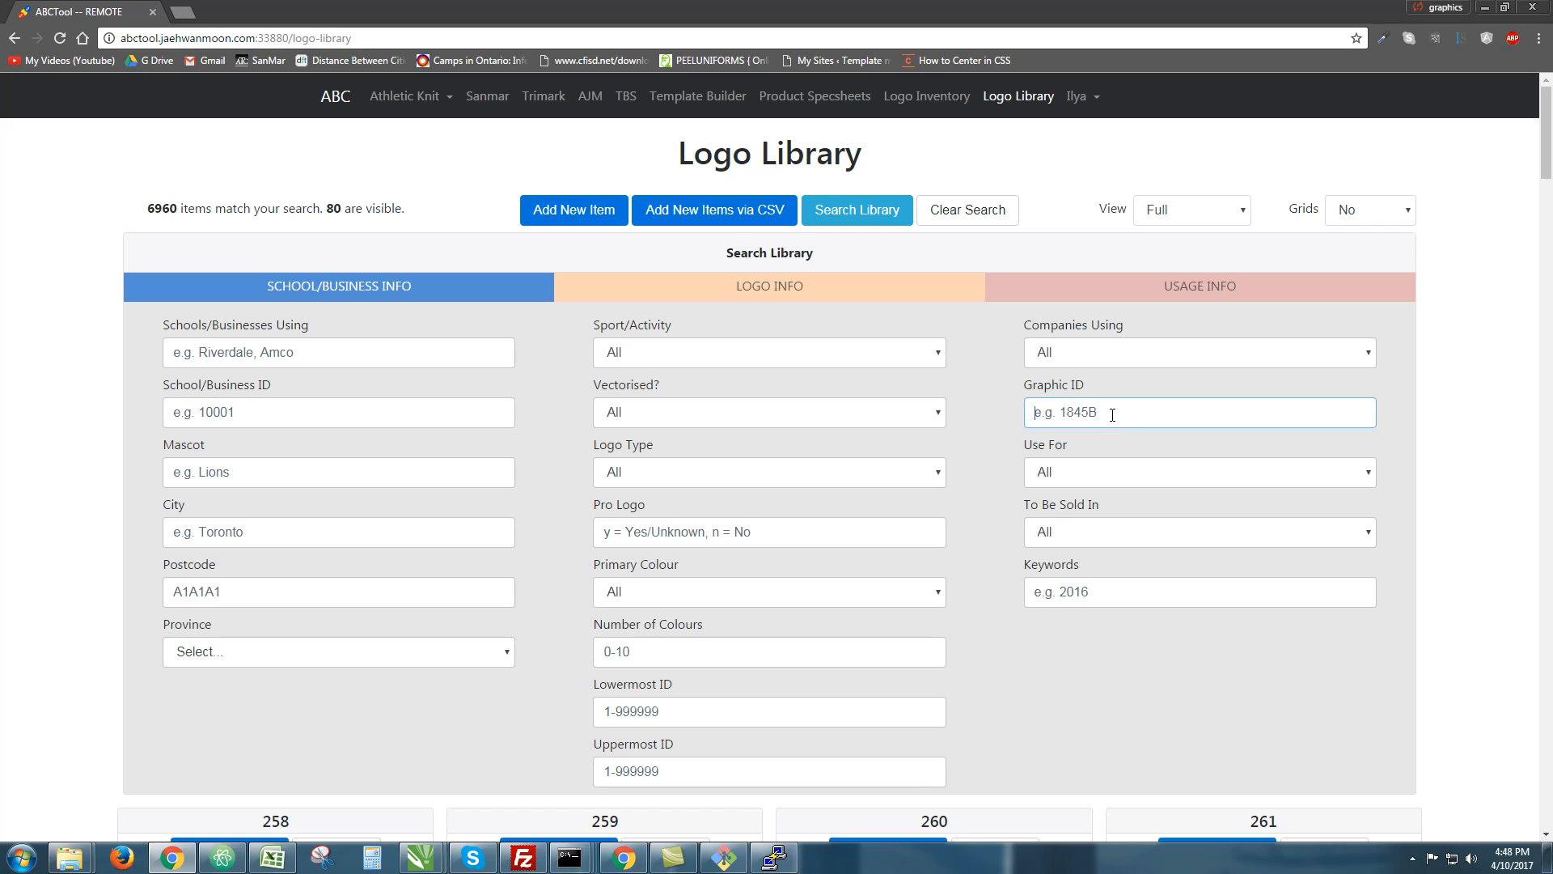
pyautogui.write('cheifs')
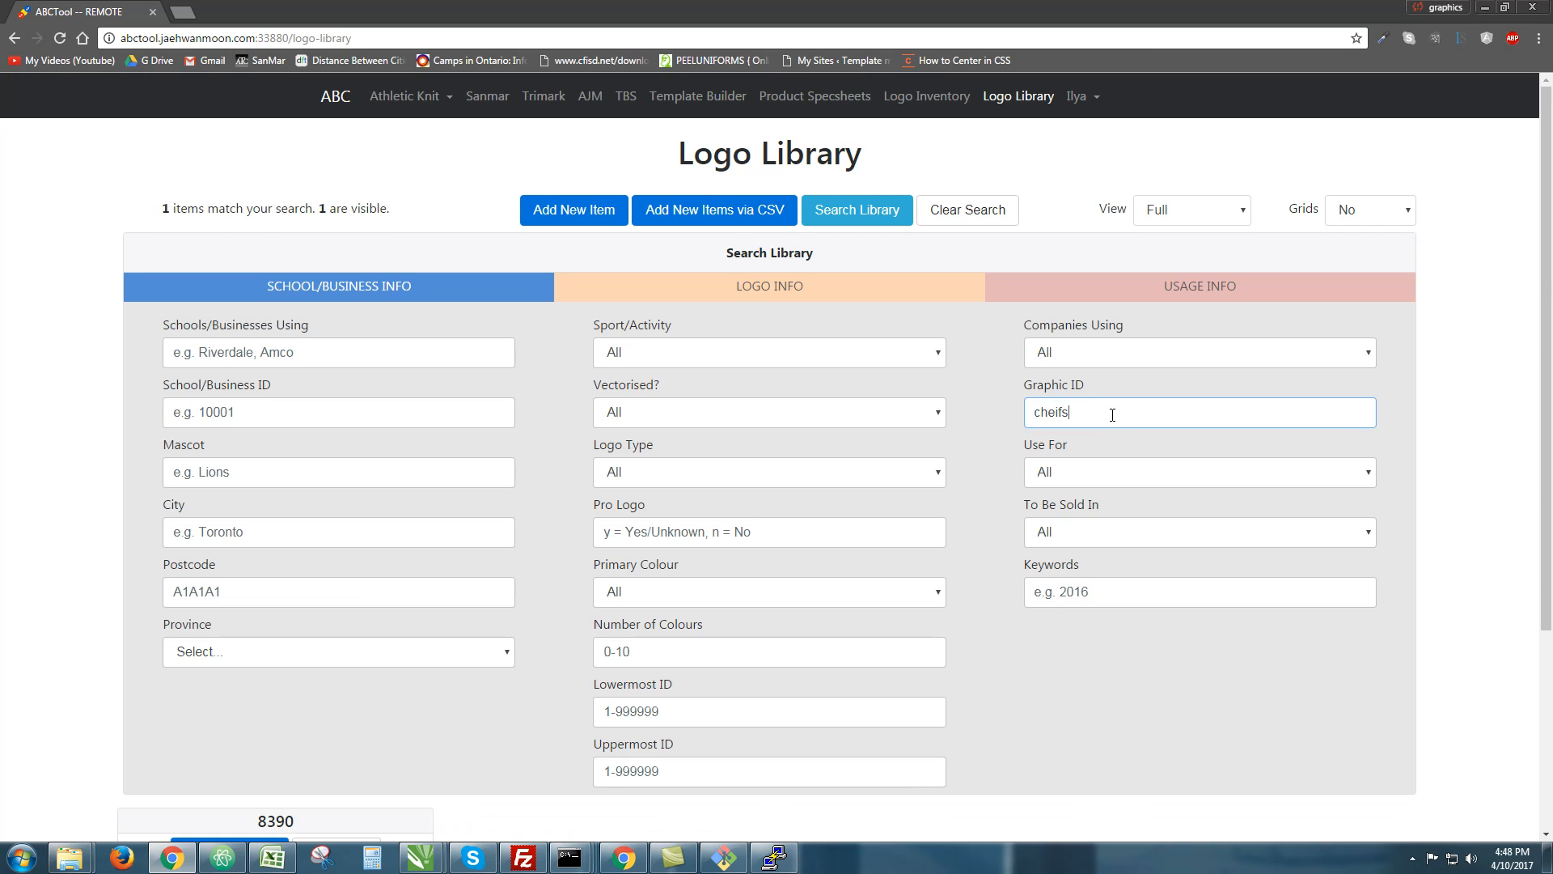
pyautogui.scroll(-3, 930, 492)
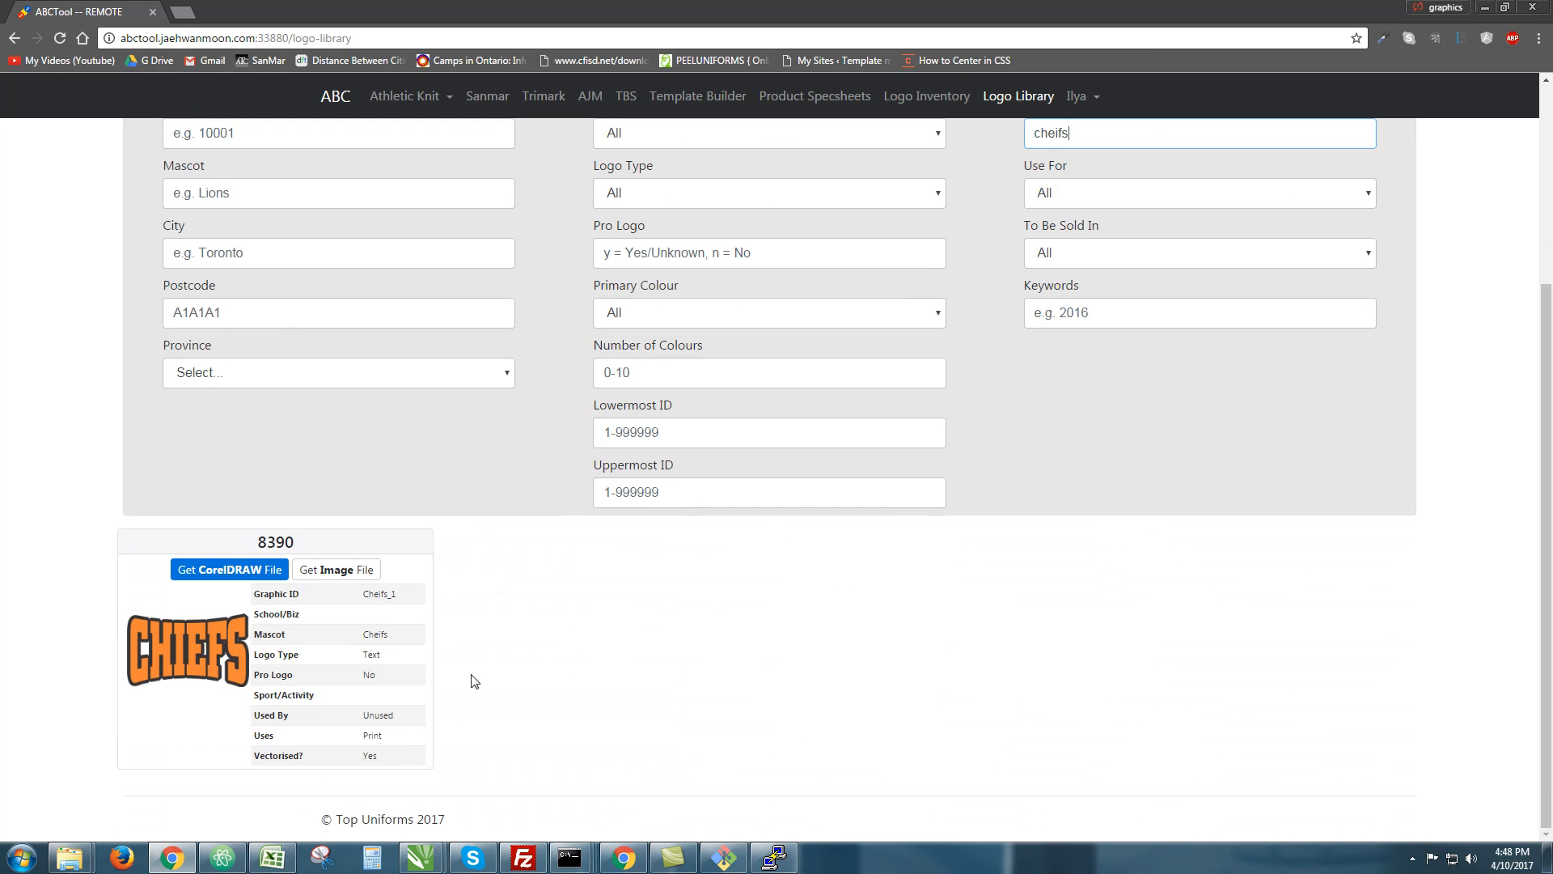
pyautogui.moveTo(367, 633); pyautogui.dragTo(417, 757)
pyautogui.click(417, 758)
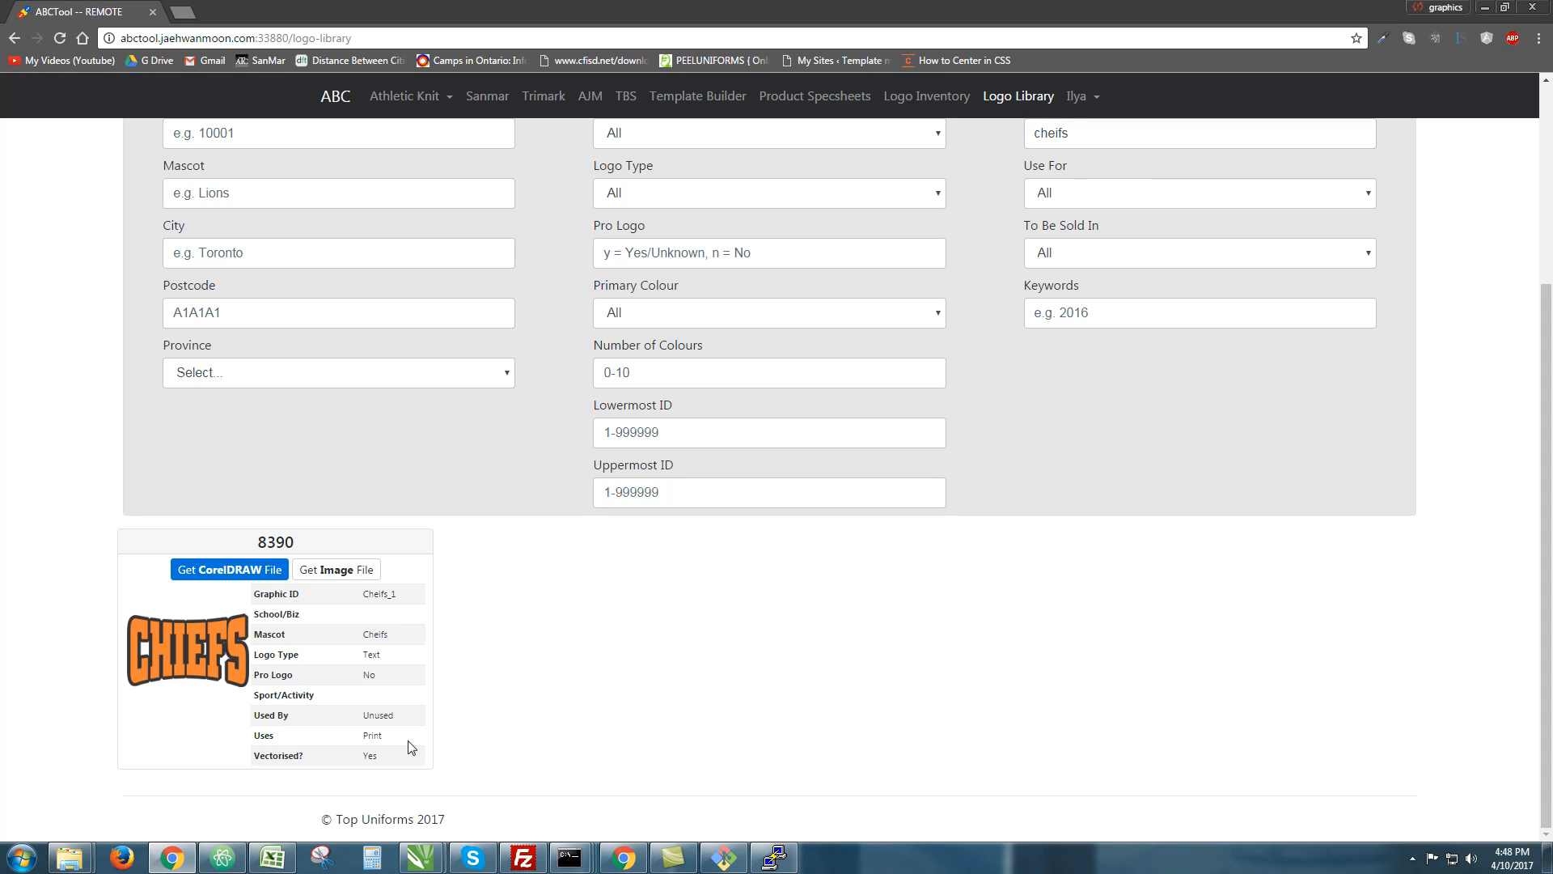
# Open the CHIEFS logo, add filler text to notes and sport Bocce, then discard changes
pyautogui.click(201, 653)
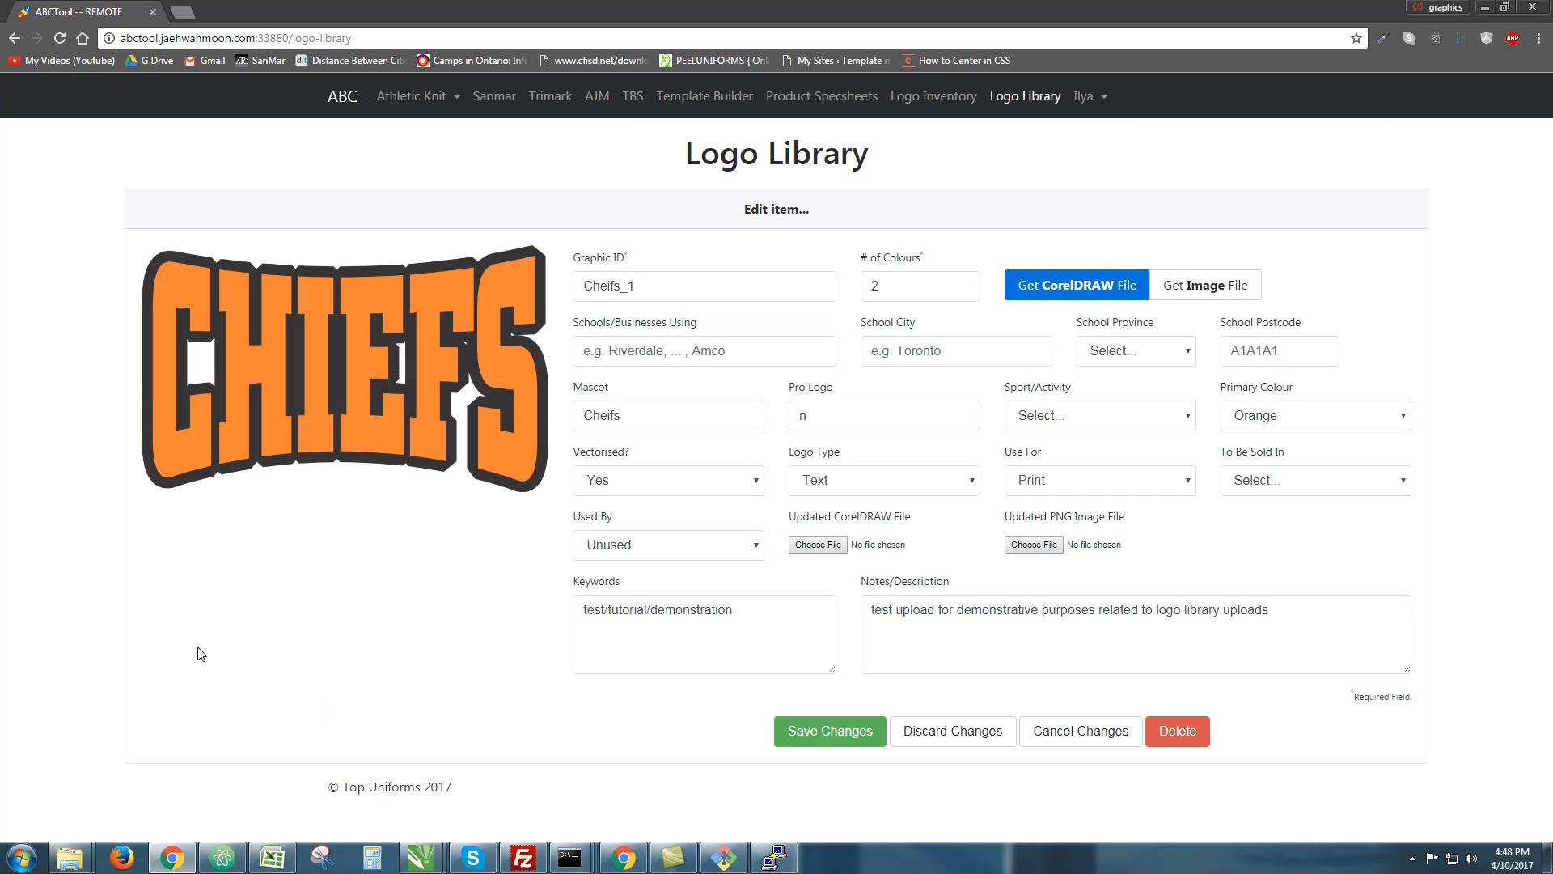
pyautogui.click(1299, 610)
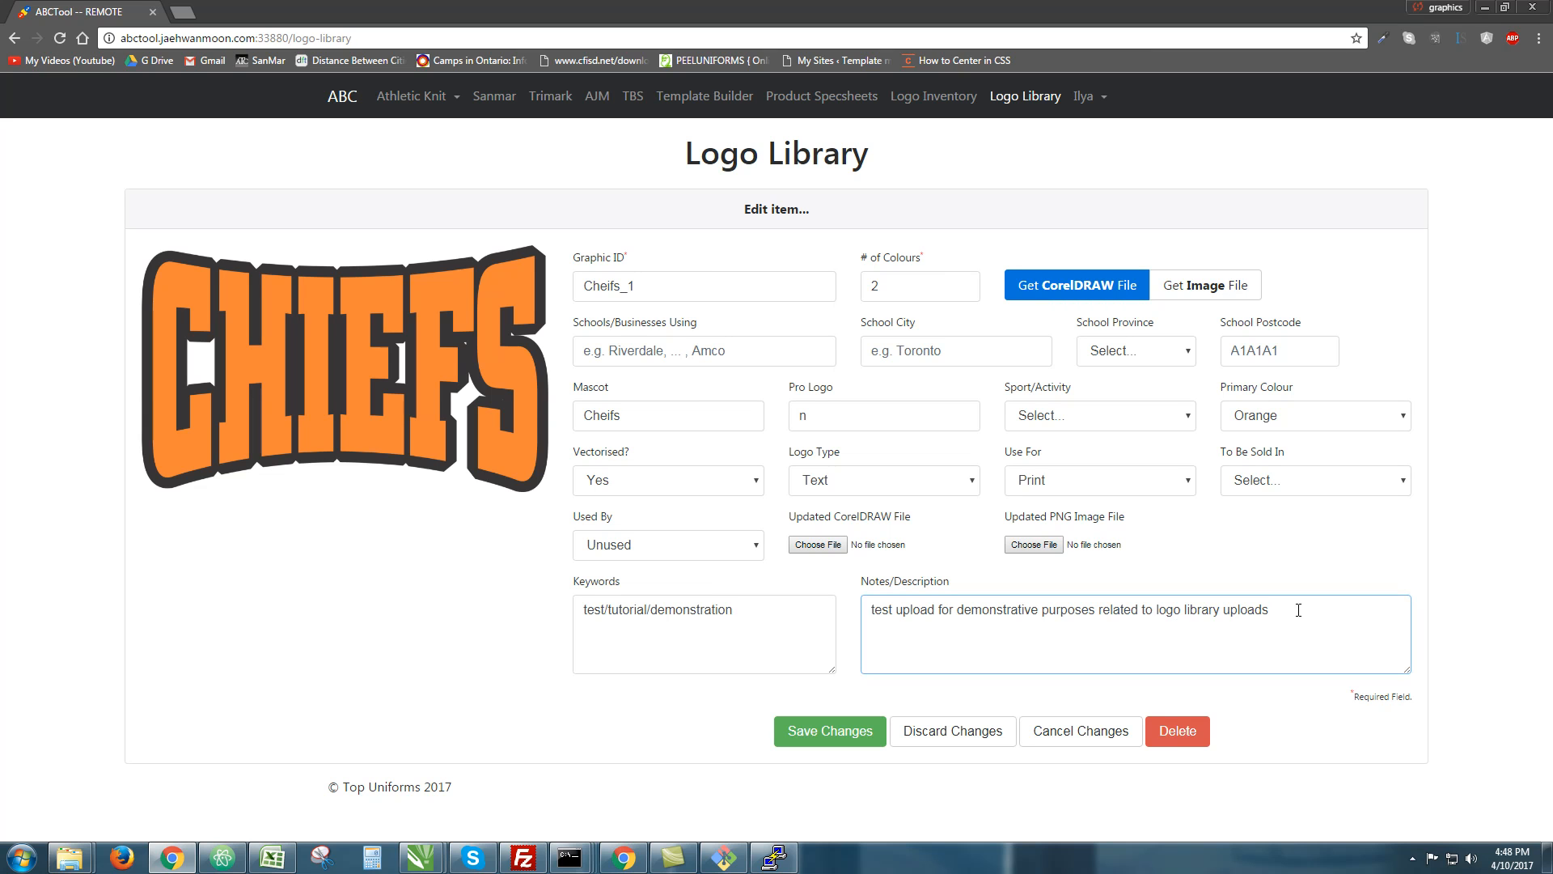
pyautogui.write('asdasdasdasdasdasdasdasdasdasdasdasdasdasdasda')
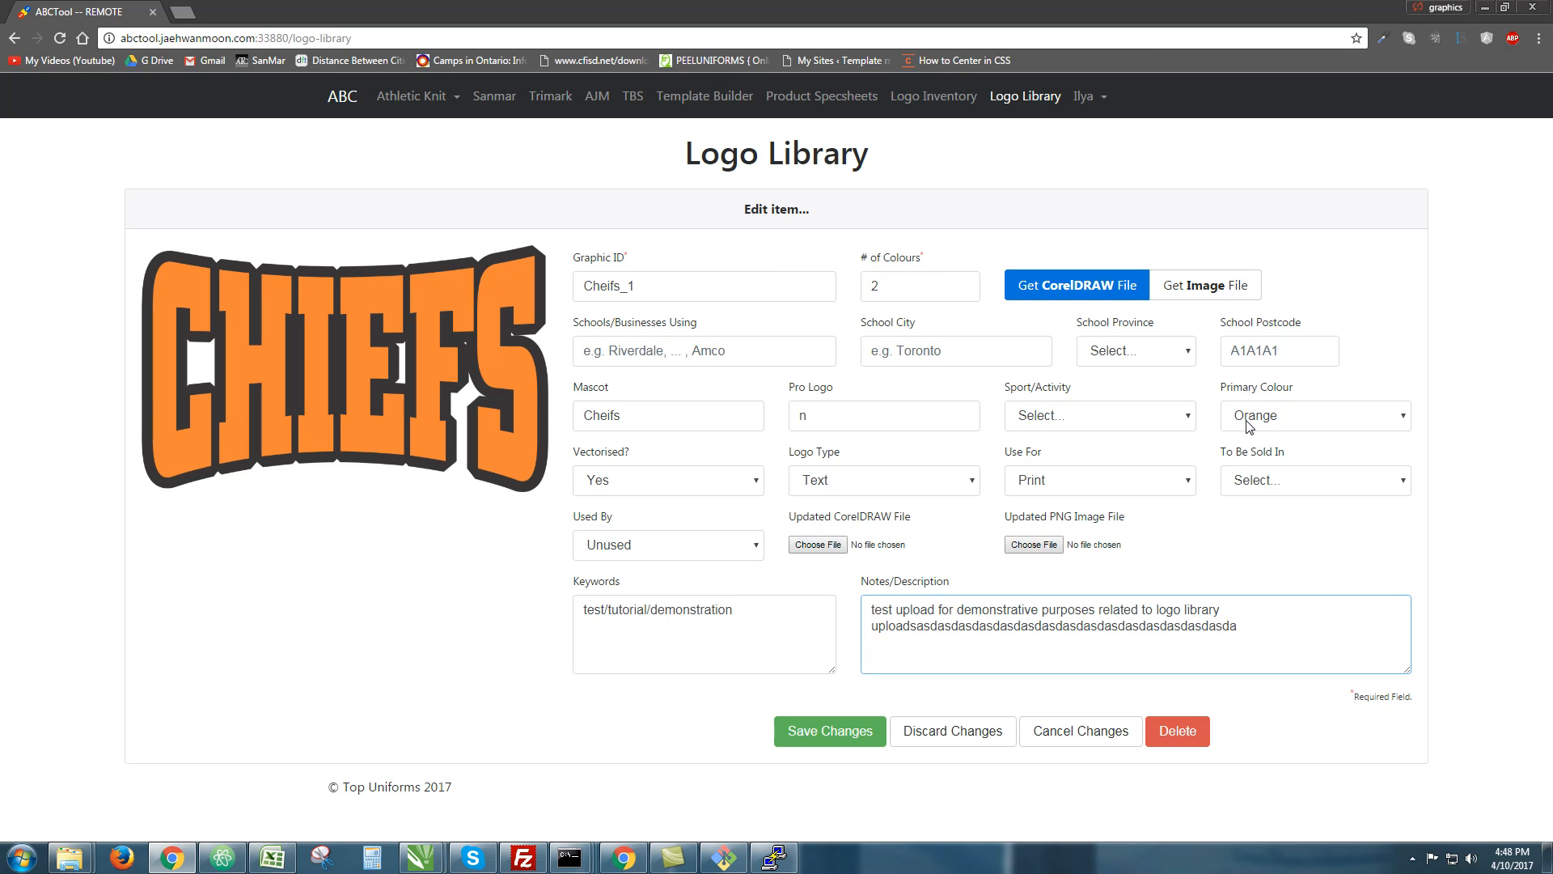
pyautogui.click(1166, 424)
pyautogui.click(1103, 527)
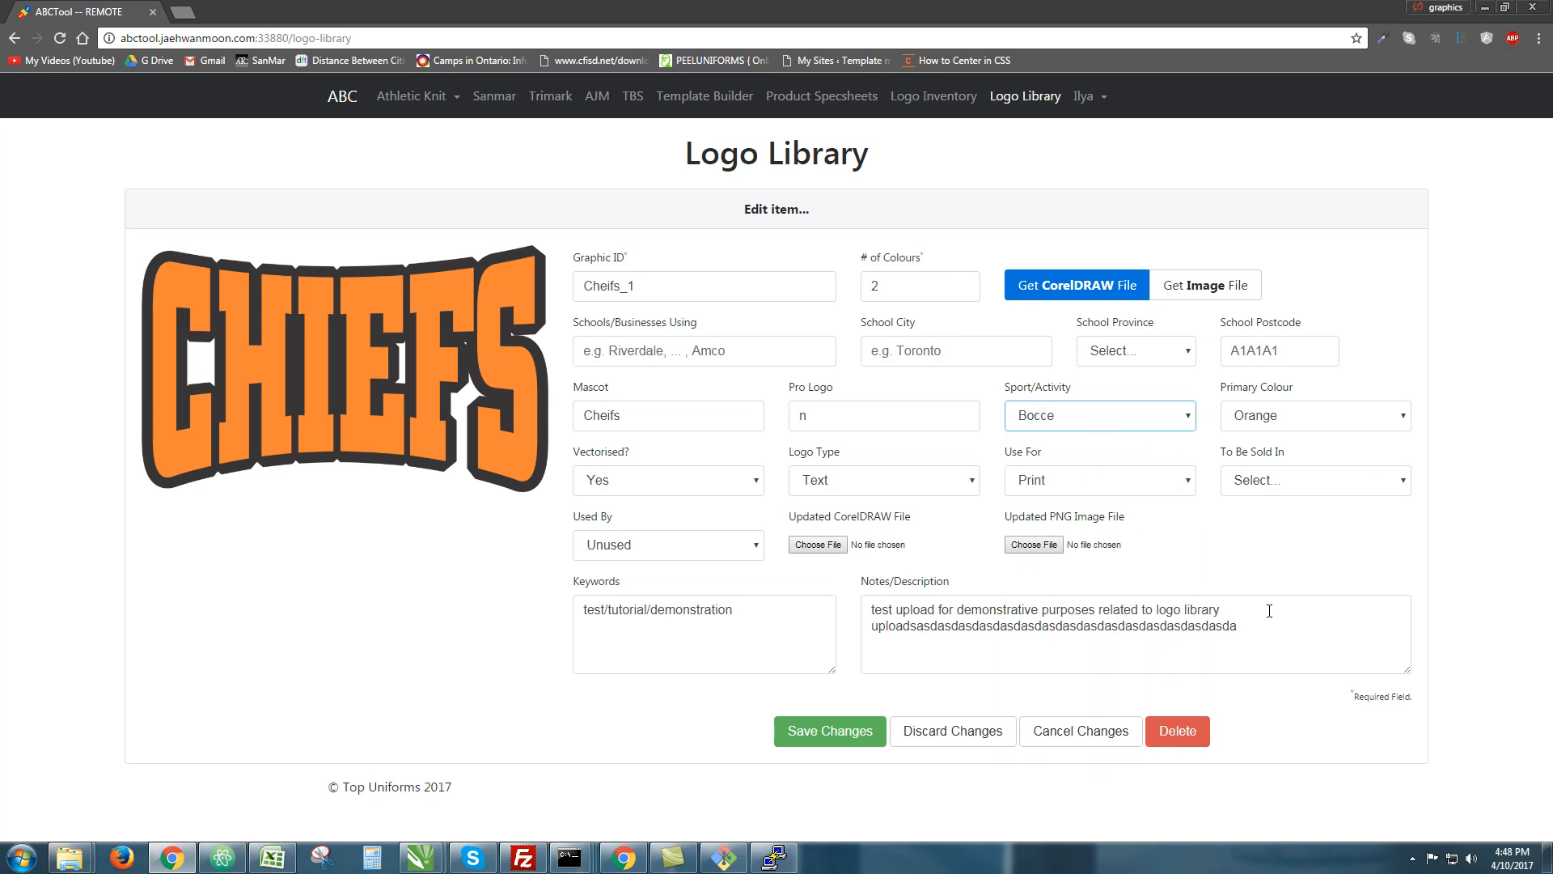
pyautogui.click(987, 733)
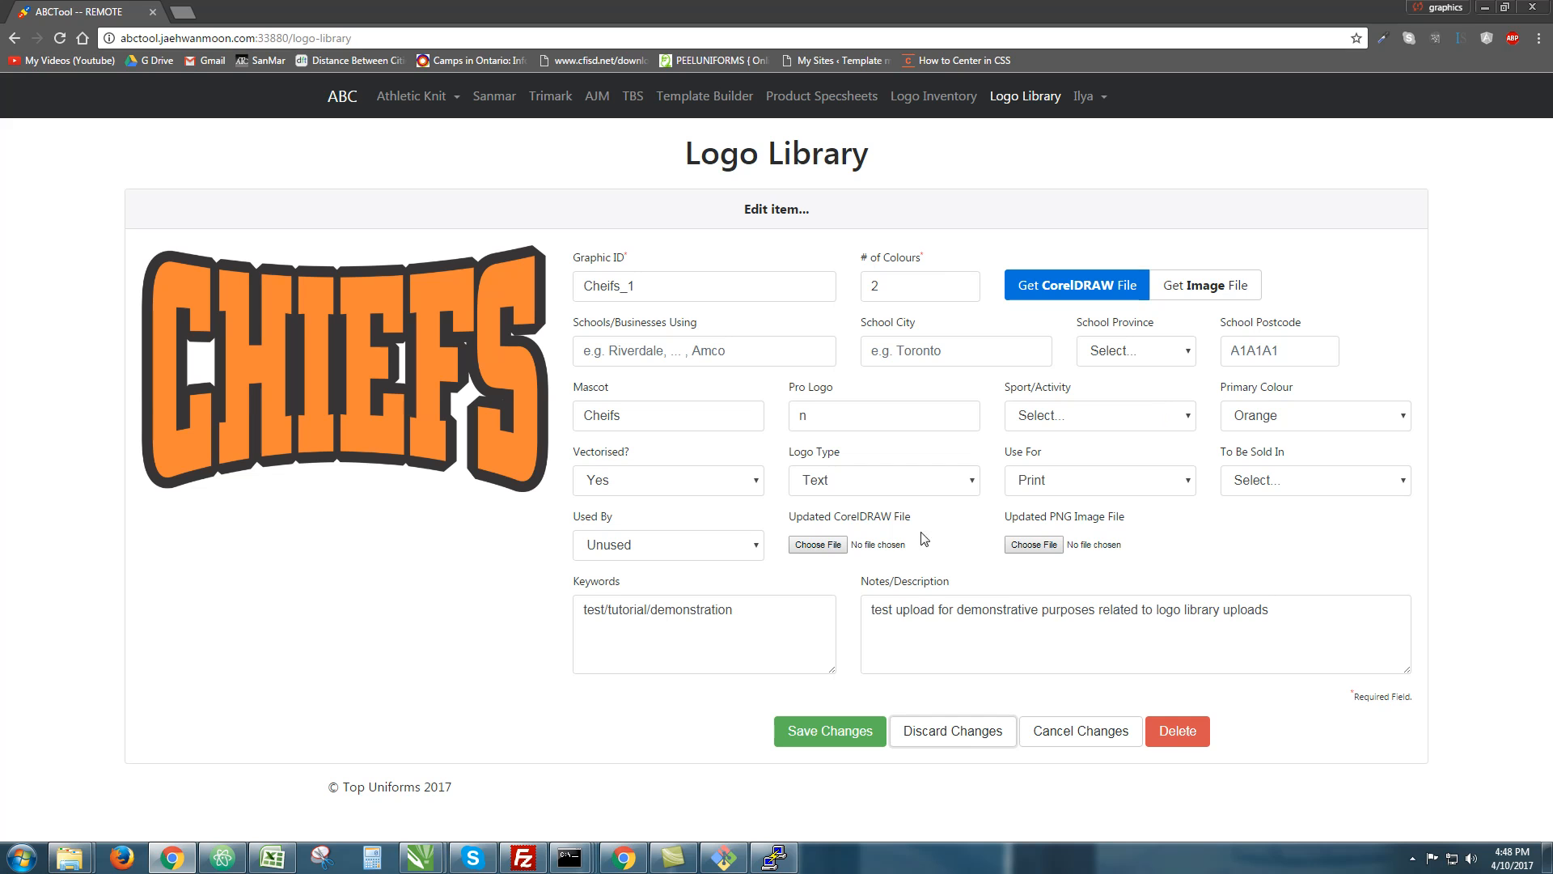
# Review the notes text and keep Vectorised? set to Yes
pyautogui.moveTo(876, 611); pyautogui.dragTo(1363, 620)
pyautogui.tripleClick(1362, 619)
pyautogui.doubleClick(1310, 615)
pyautogui.tripleClick(1041, 388)
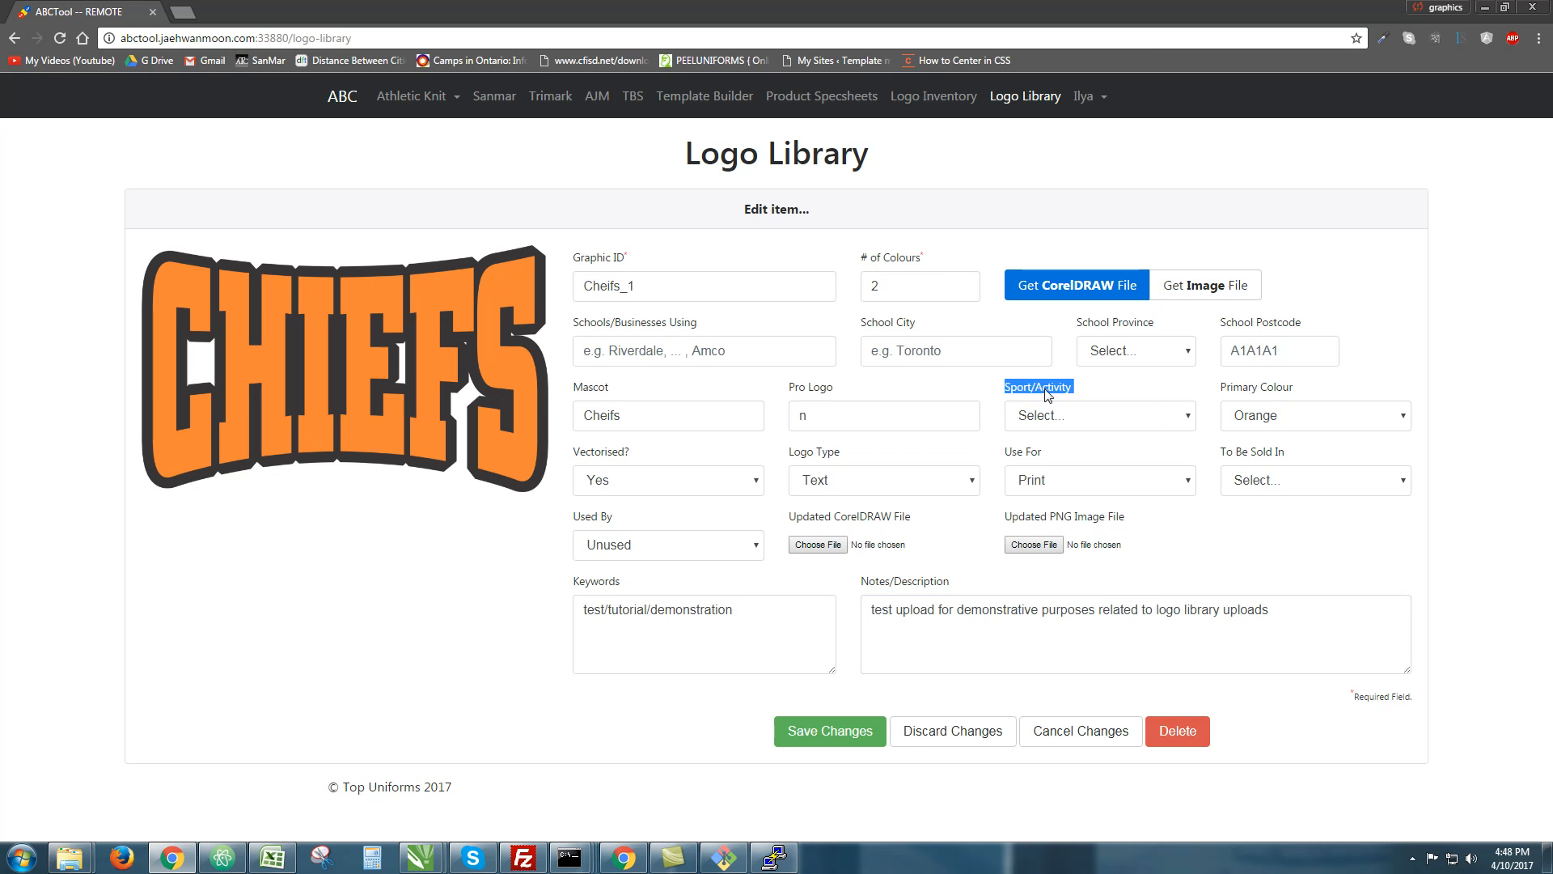
pyautogui.tripleClick(1276, 629)
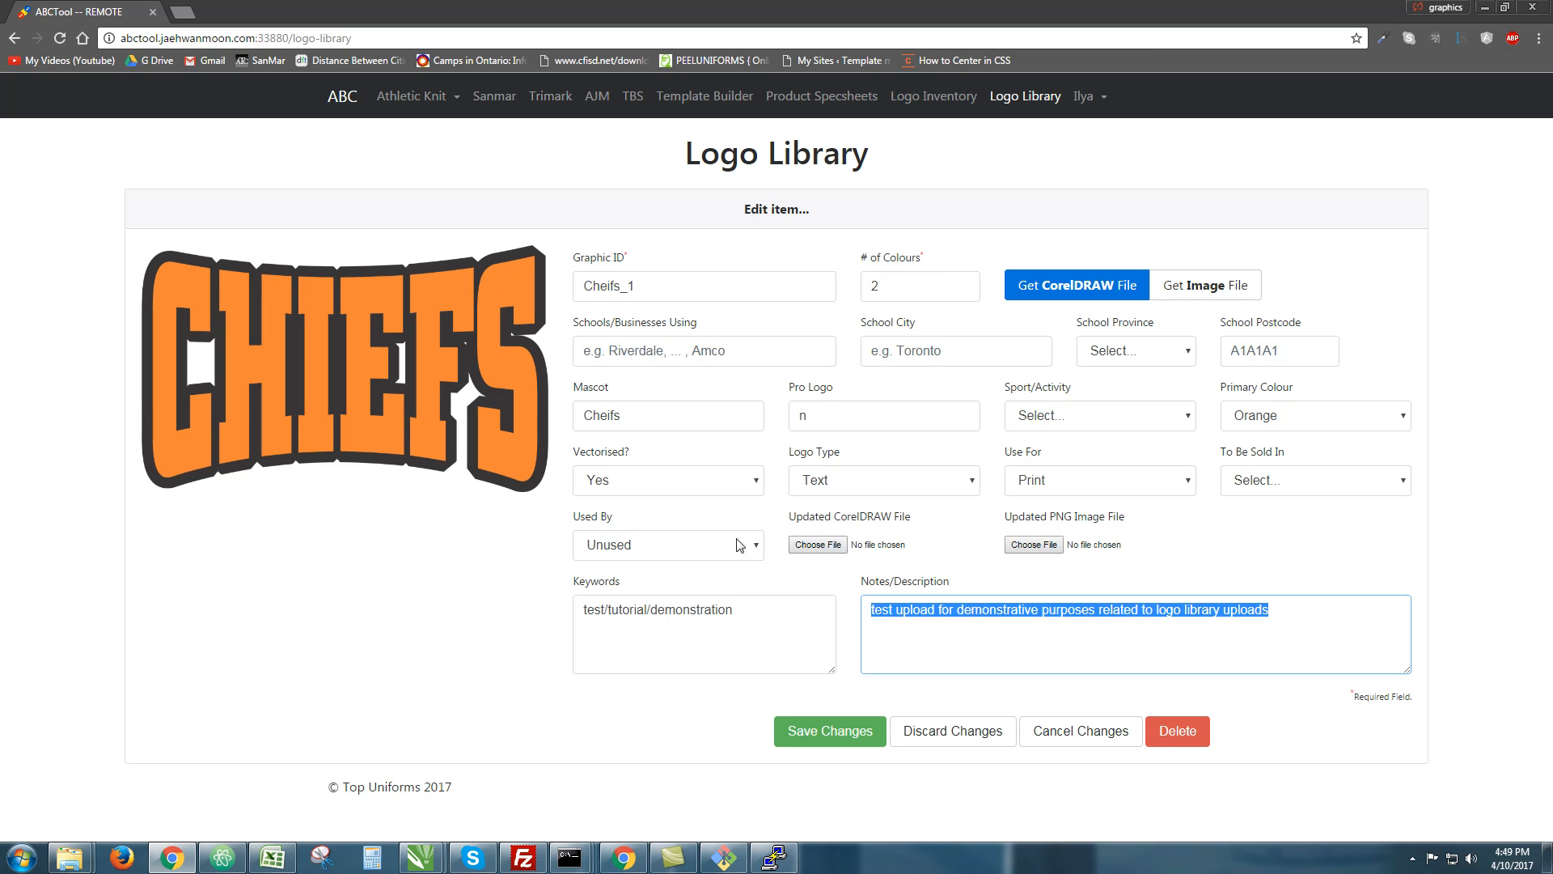
pyautogui.click(716, 486)
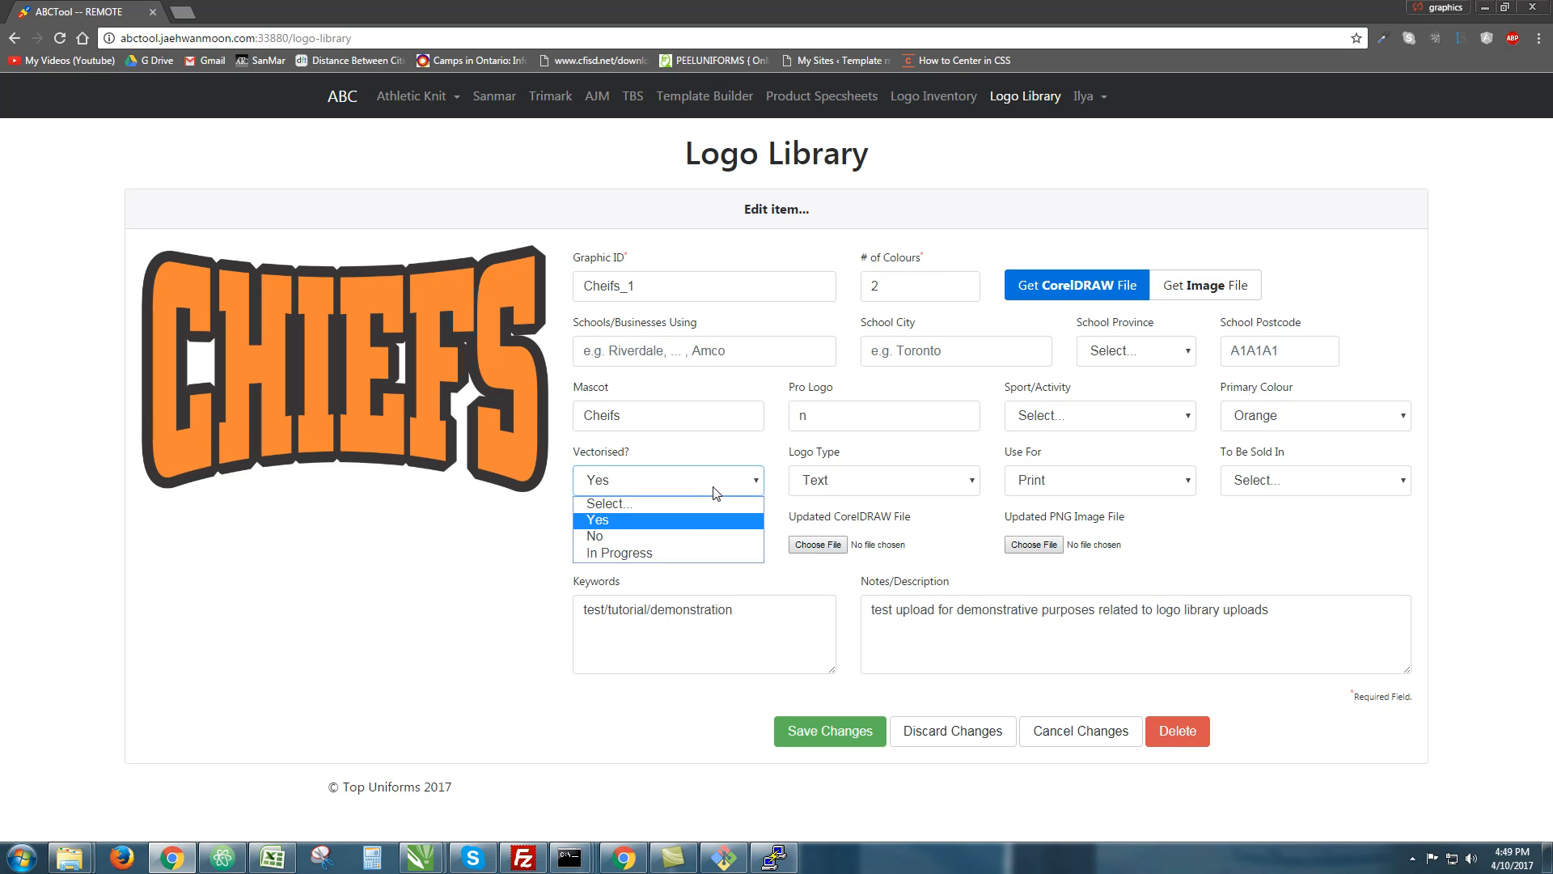
pyautogui.click(738, 396)
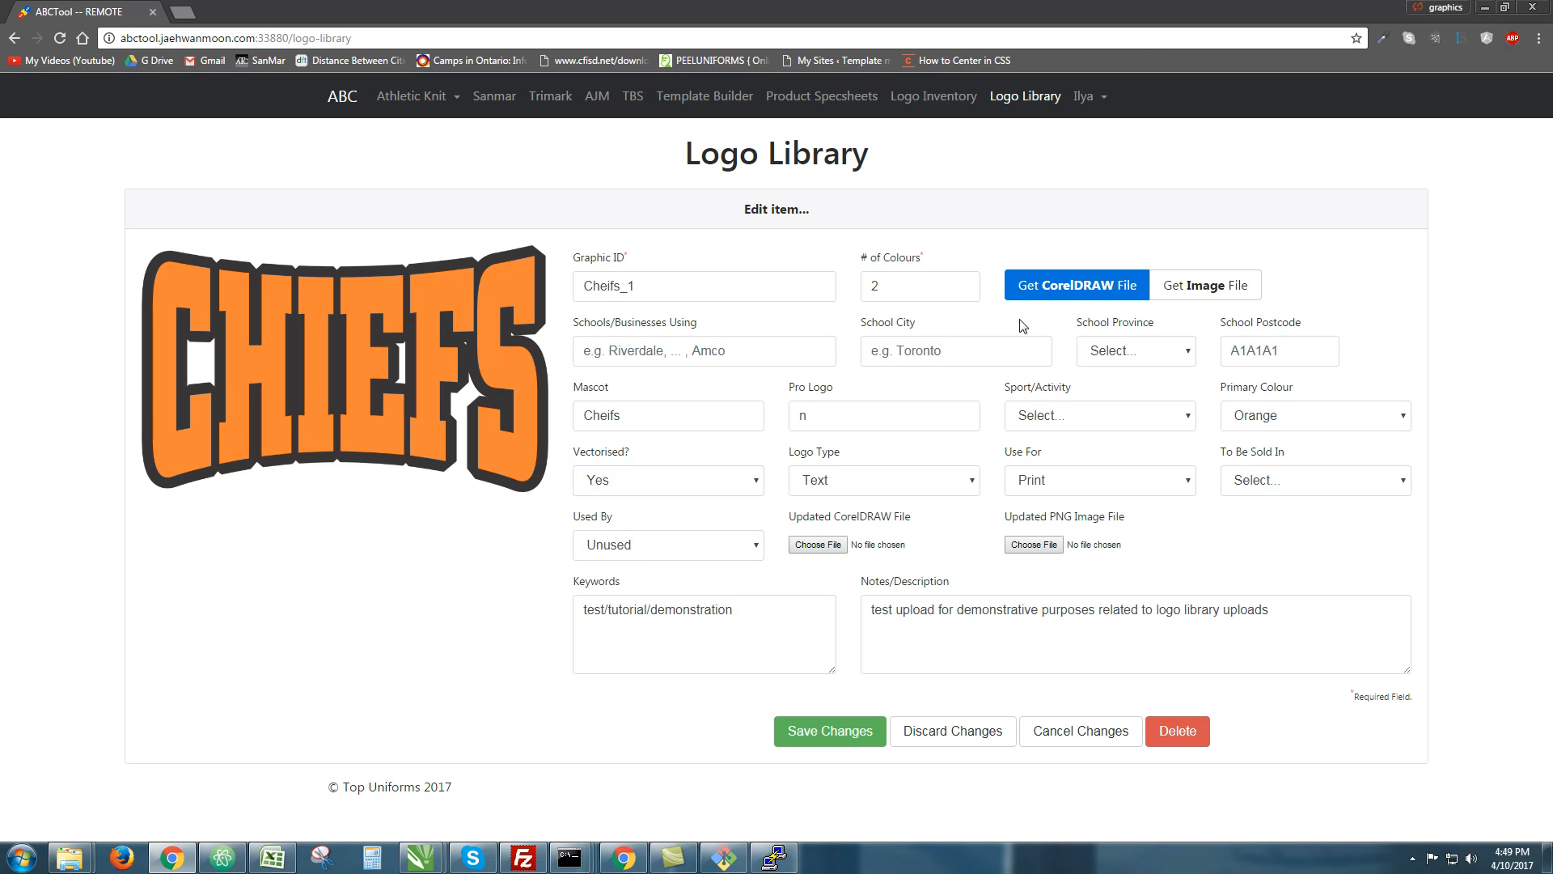
# Try a test postcode 313213 in the school postcode field, then erase it
pyautogui.click(1244, 352)
pyautogui.click(1152, 357)
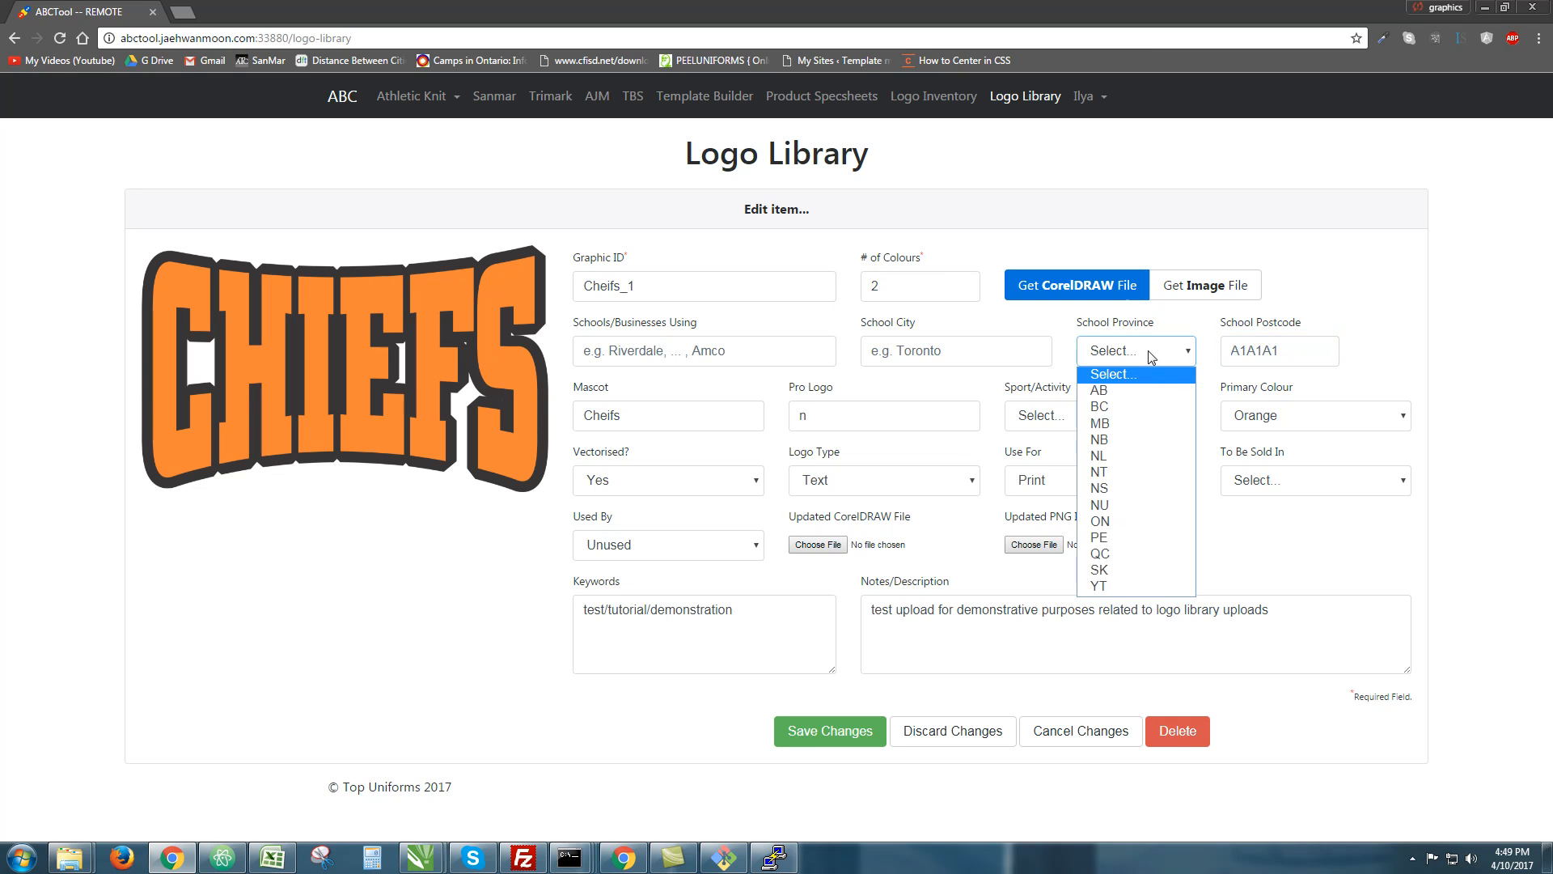
pyautogui.click(1268, 349)
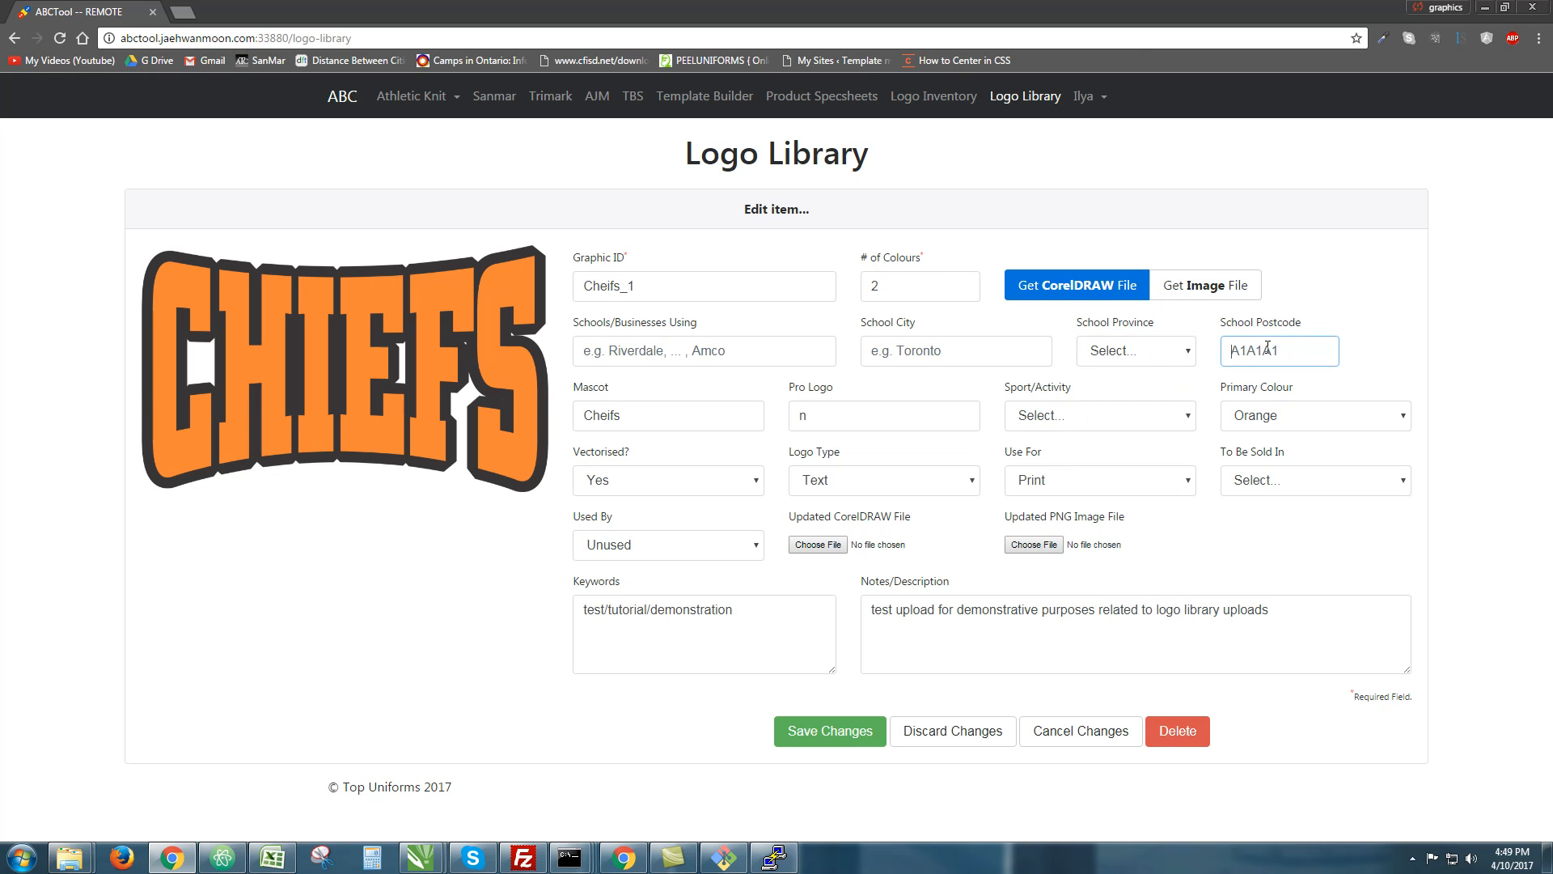
pyautogui.write('313213')
pyautogui.press('BackSpace')
pyautogui.press('BackSpace')
pyautogui.press('BackSpace')
pyautogui.press('BackSpace')
pyautogui.press('BackSpace')
pyautogui.press('BackSpace')
pyautogui.moveTo(895, 217); pyautogui.dragTo(635, 181)
pyautogui.click(873, 208)
pyautogui.moveTo(938, 213); pyautogui.dragTo(644, 165)
pyautogui.click(647, 171)
# Ask to delete the CHIEFS logo and review the 'cannot be undone' deletion warning
pyautogui.click(1196, 730)
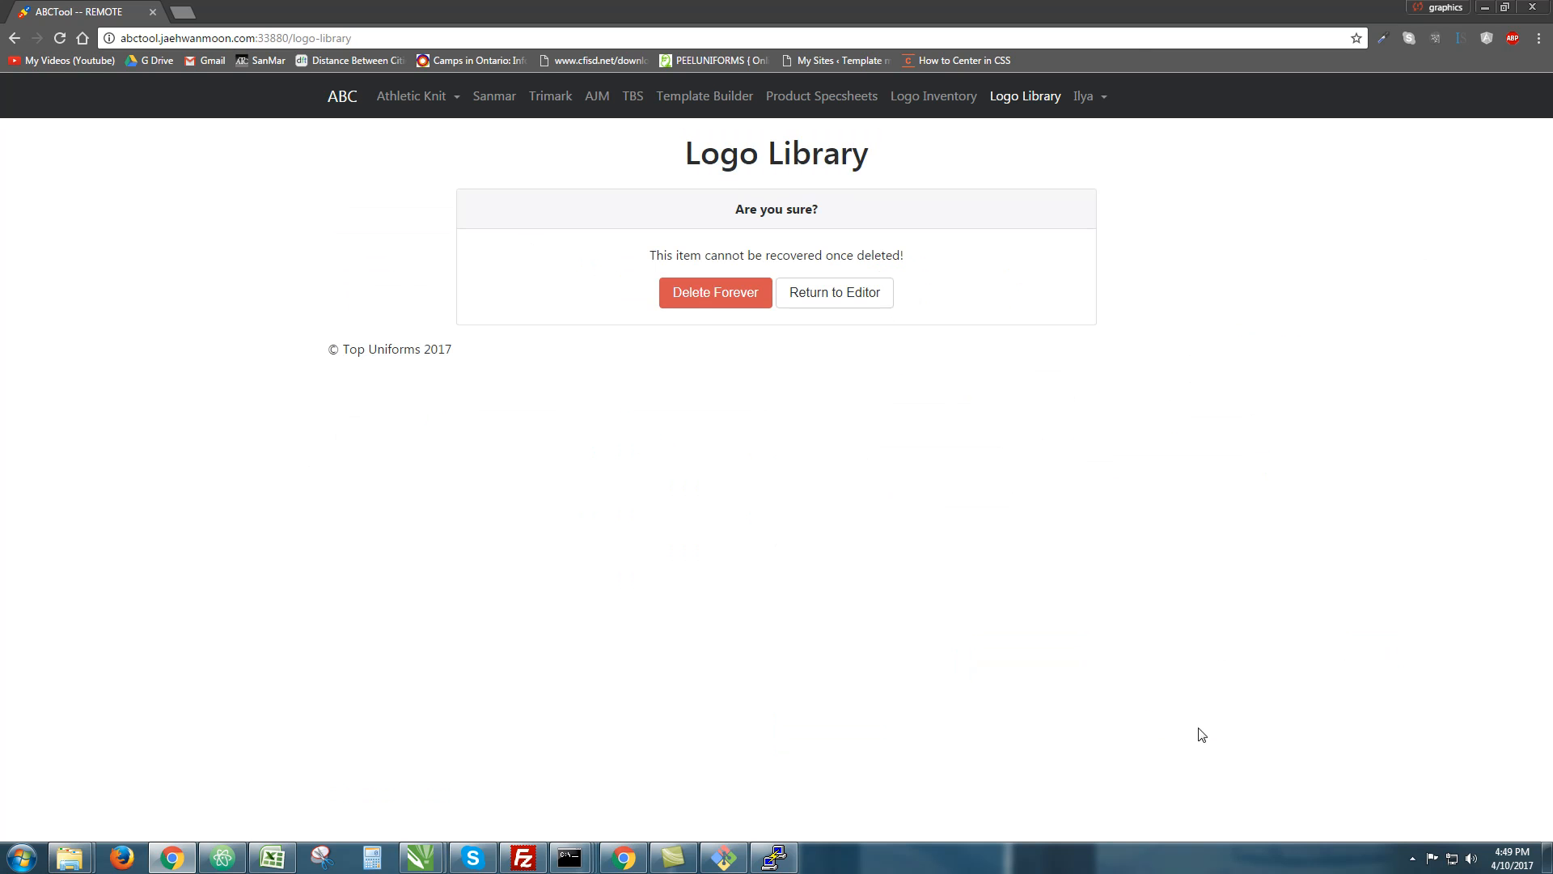
pyautogui.moveTo(706, 202); pyautogui.dragTo(925, 204)
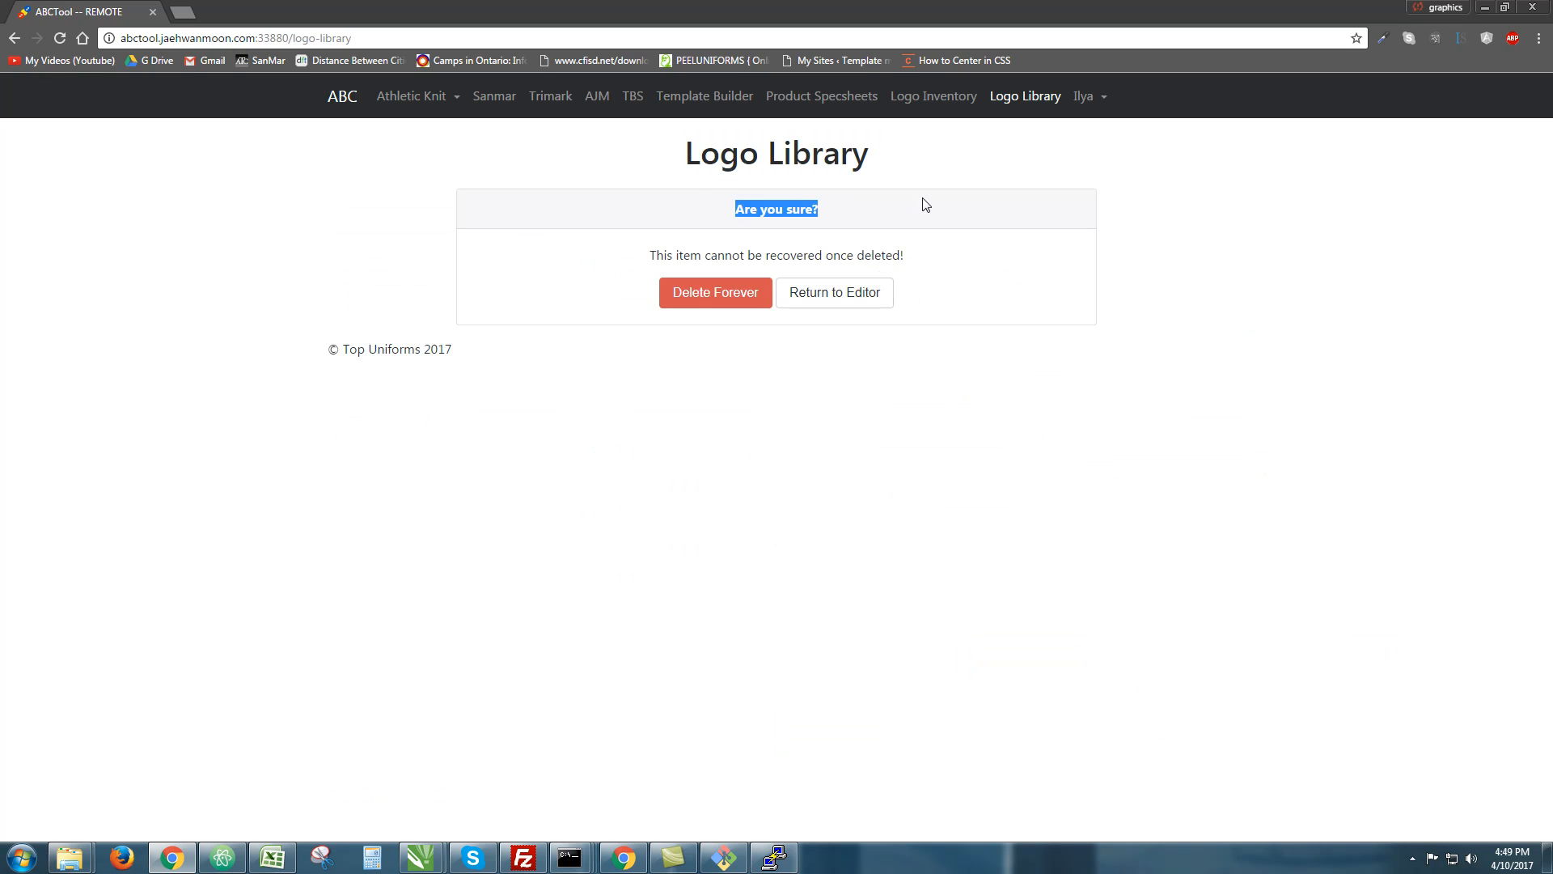
pyautogui.click(700, 195)
pyautogui.moveTo(648, 254); pyautogui.dragTo(685, 250)
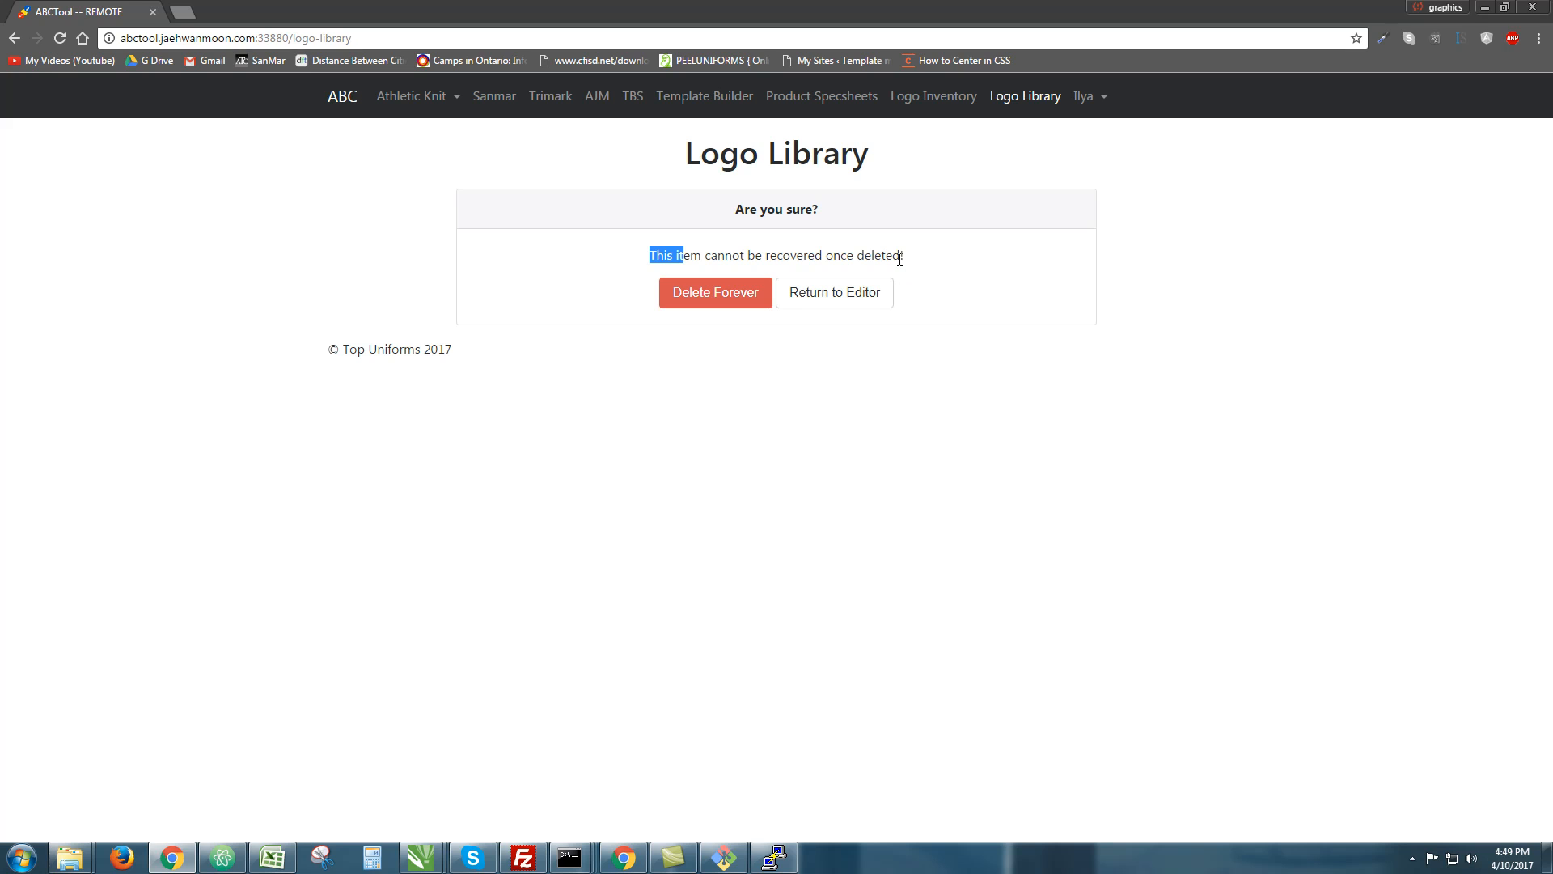
pyautogui.moveTo(904, 256); pyautogui.dragTo(655, 248)
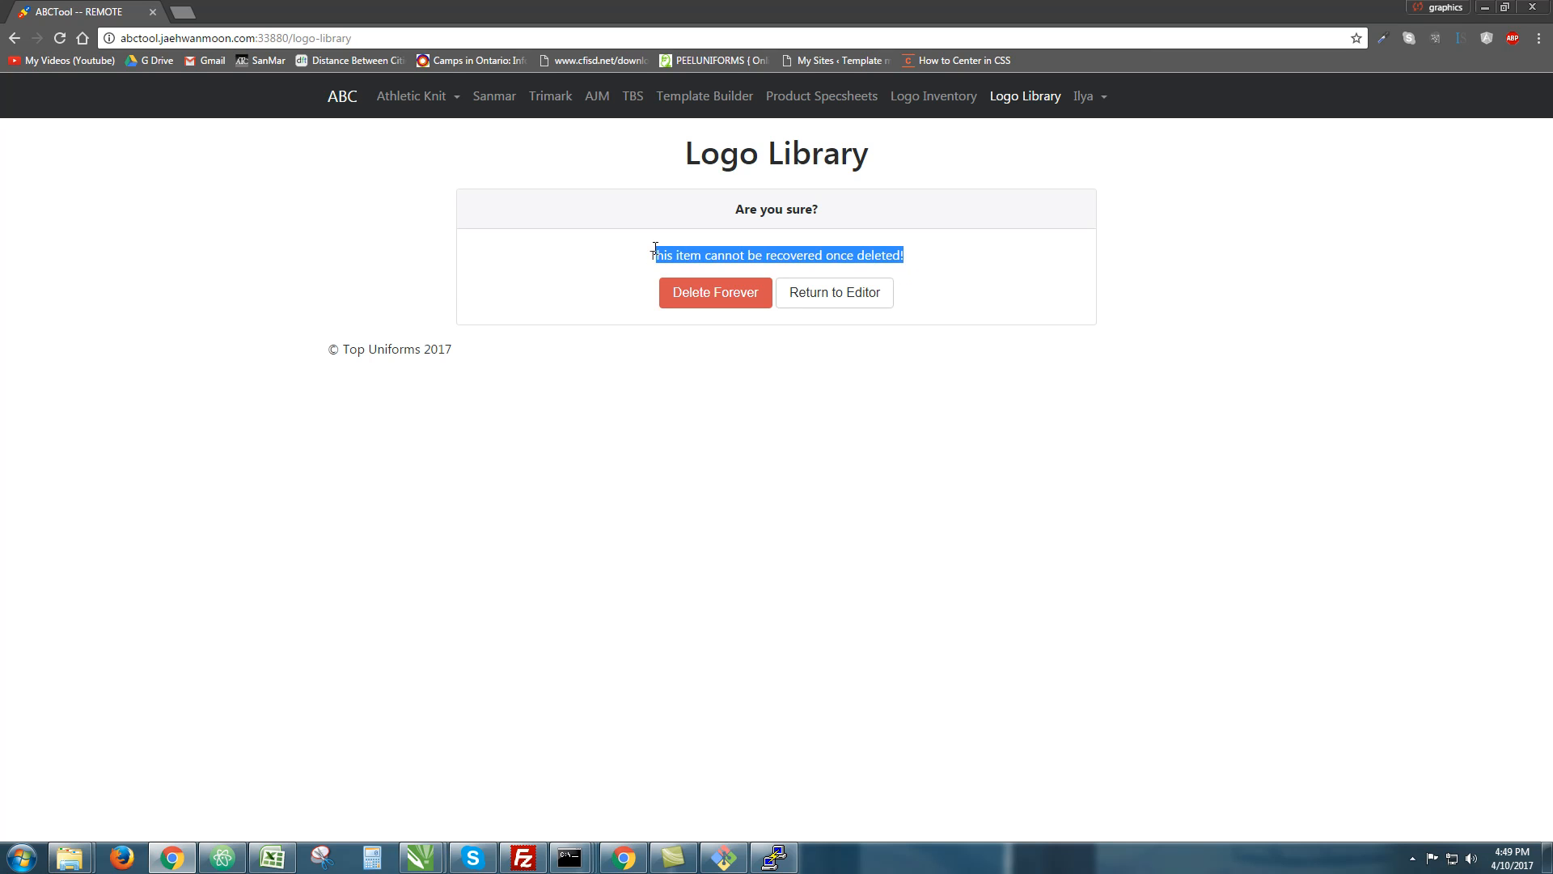
pyautogui.tripleClick(719, 252)
pyautogui.doubleClick(723, 255)
pyautogui.click(724, 255)
pyautogui.click(732, 250)
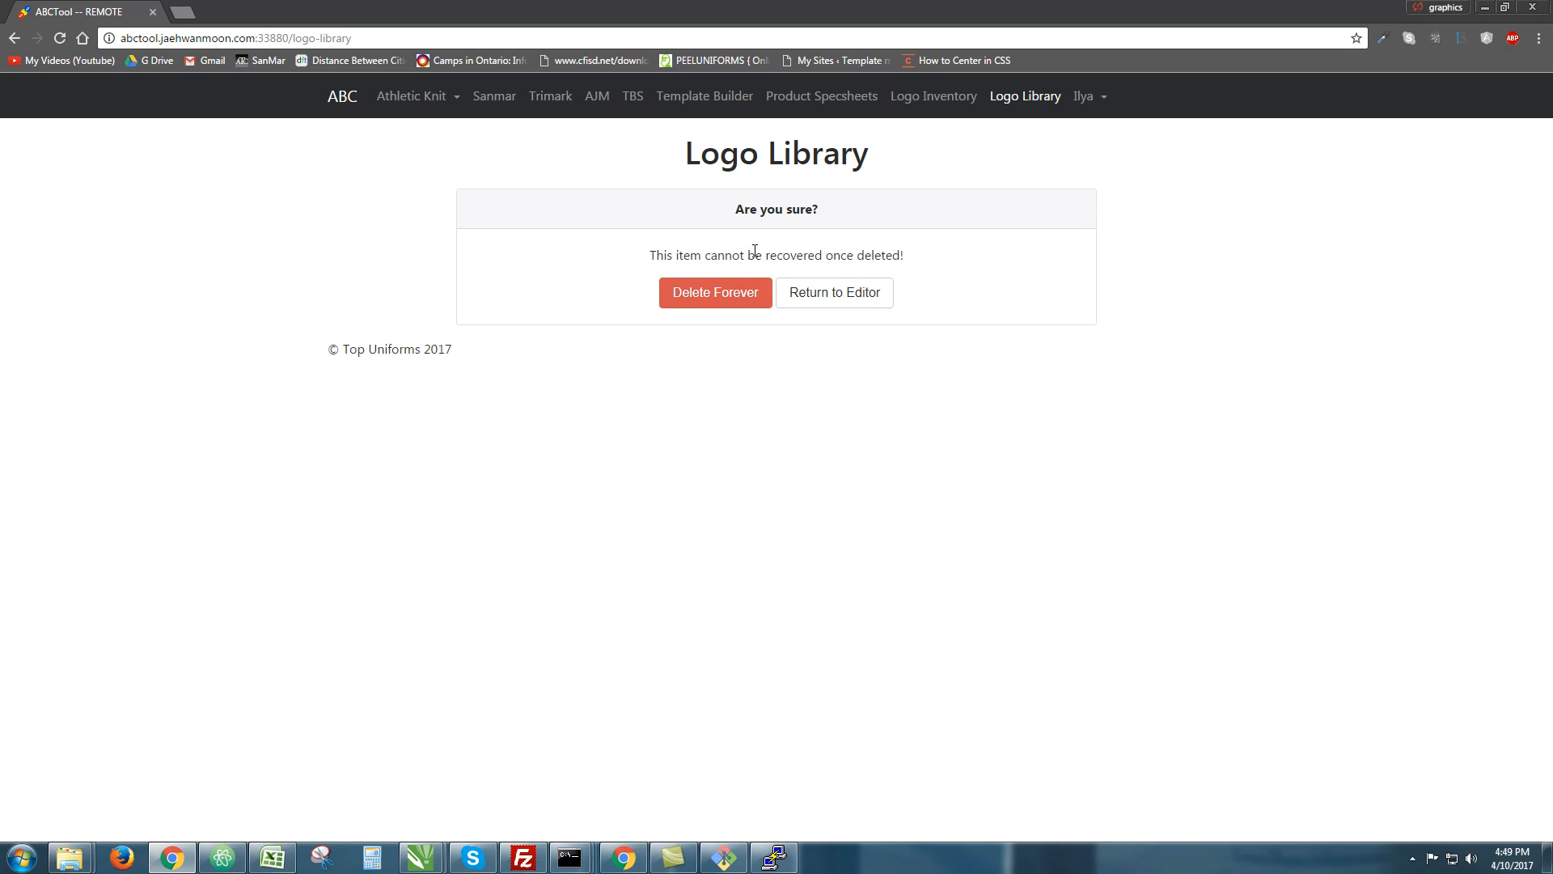
# Back in the editor, delete the CHIEFS logo again and confirm with Delete Forever
pyautogui.click(886, 300)
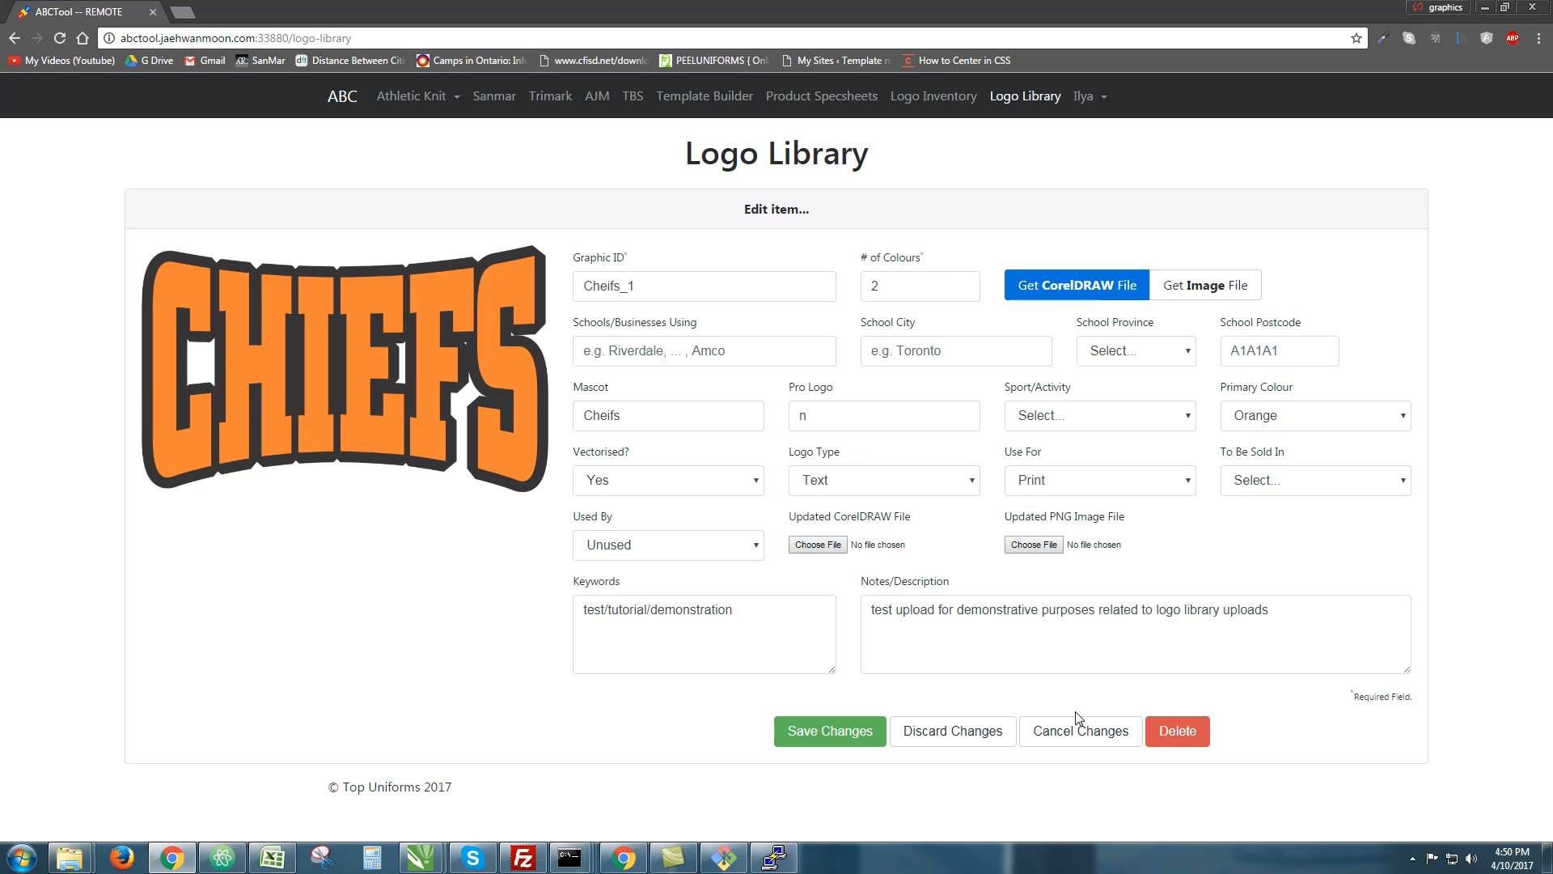
pyautogui.click(1182, 731)
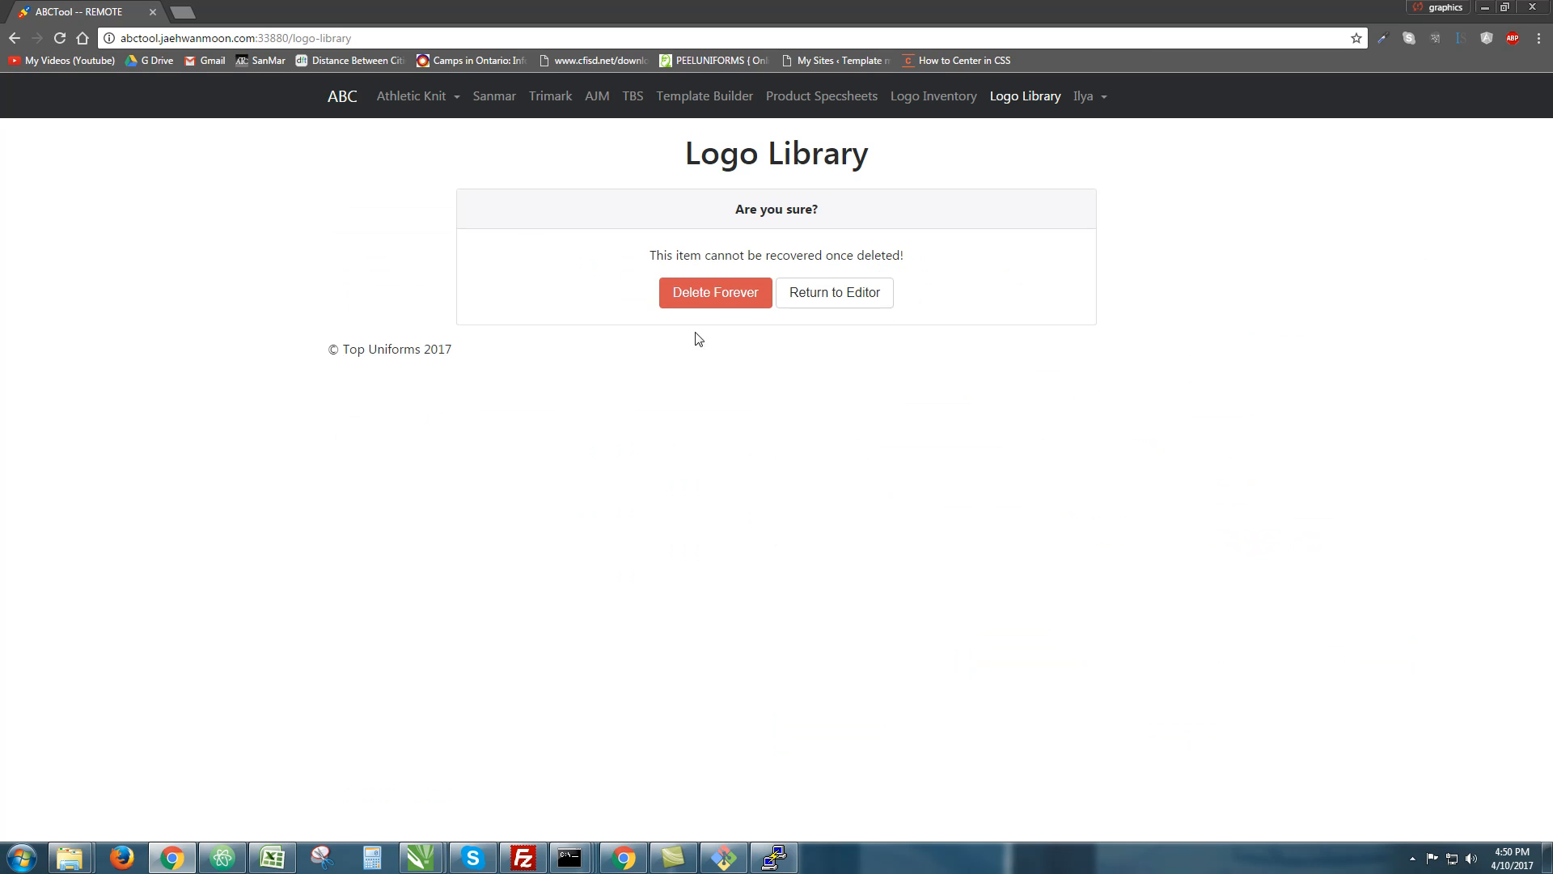
pyautogui.click(718, 301)
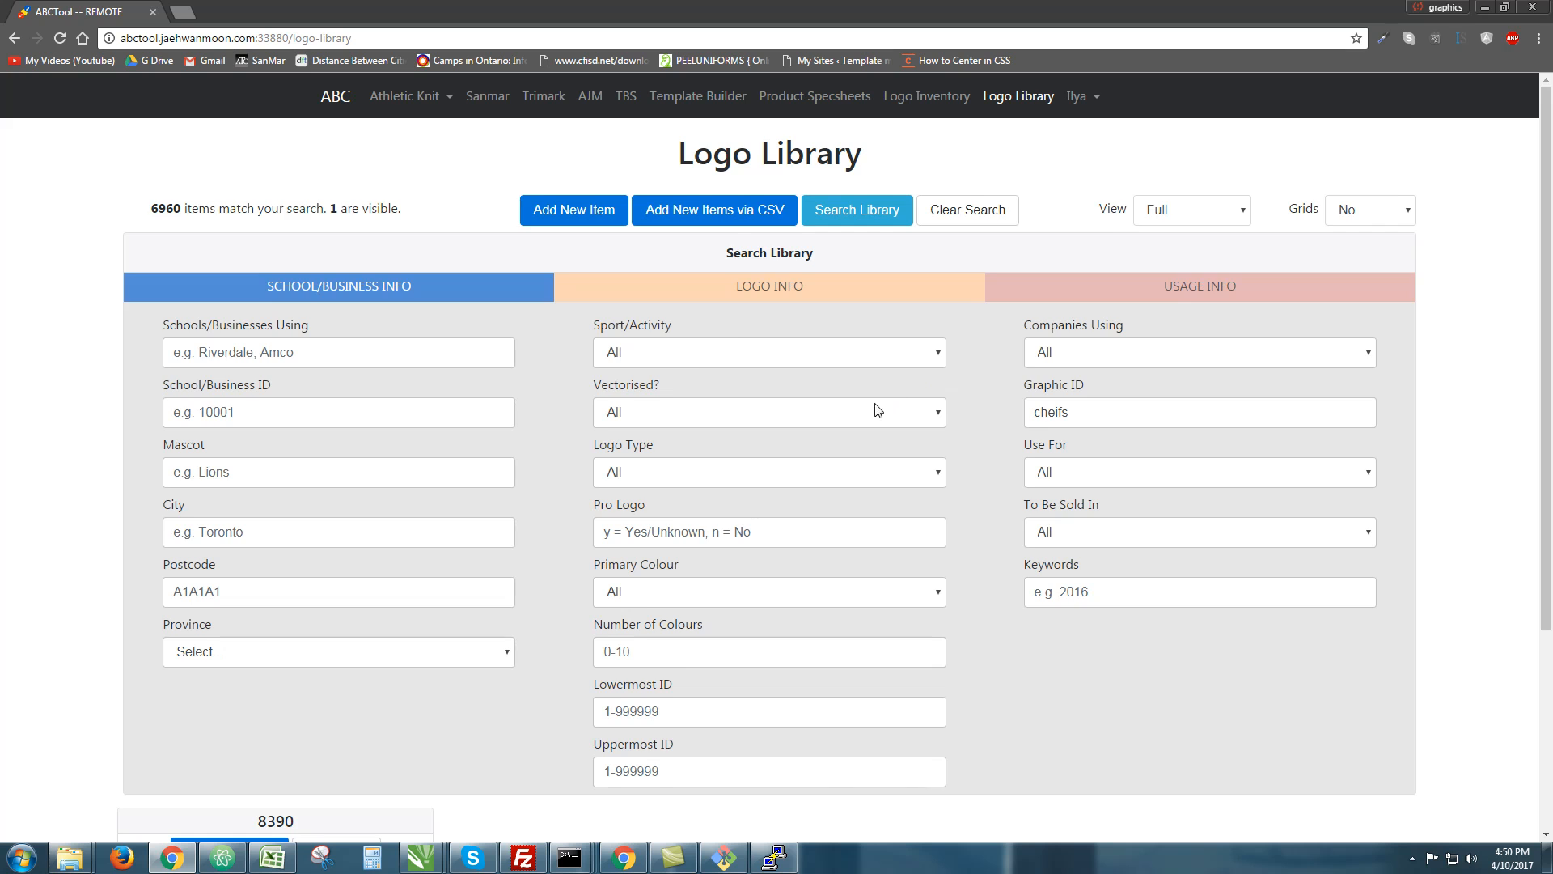
# Check the Logo Library's current matching item count before refreshing
pyautogui.scroll(-7, 476, 434)
pyautogui.scroll(7, 197, 353)
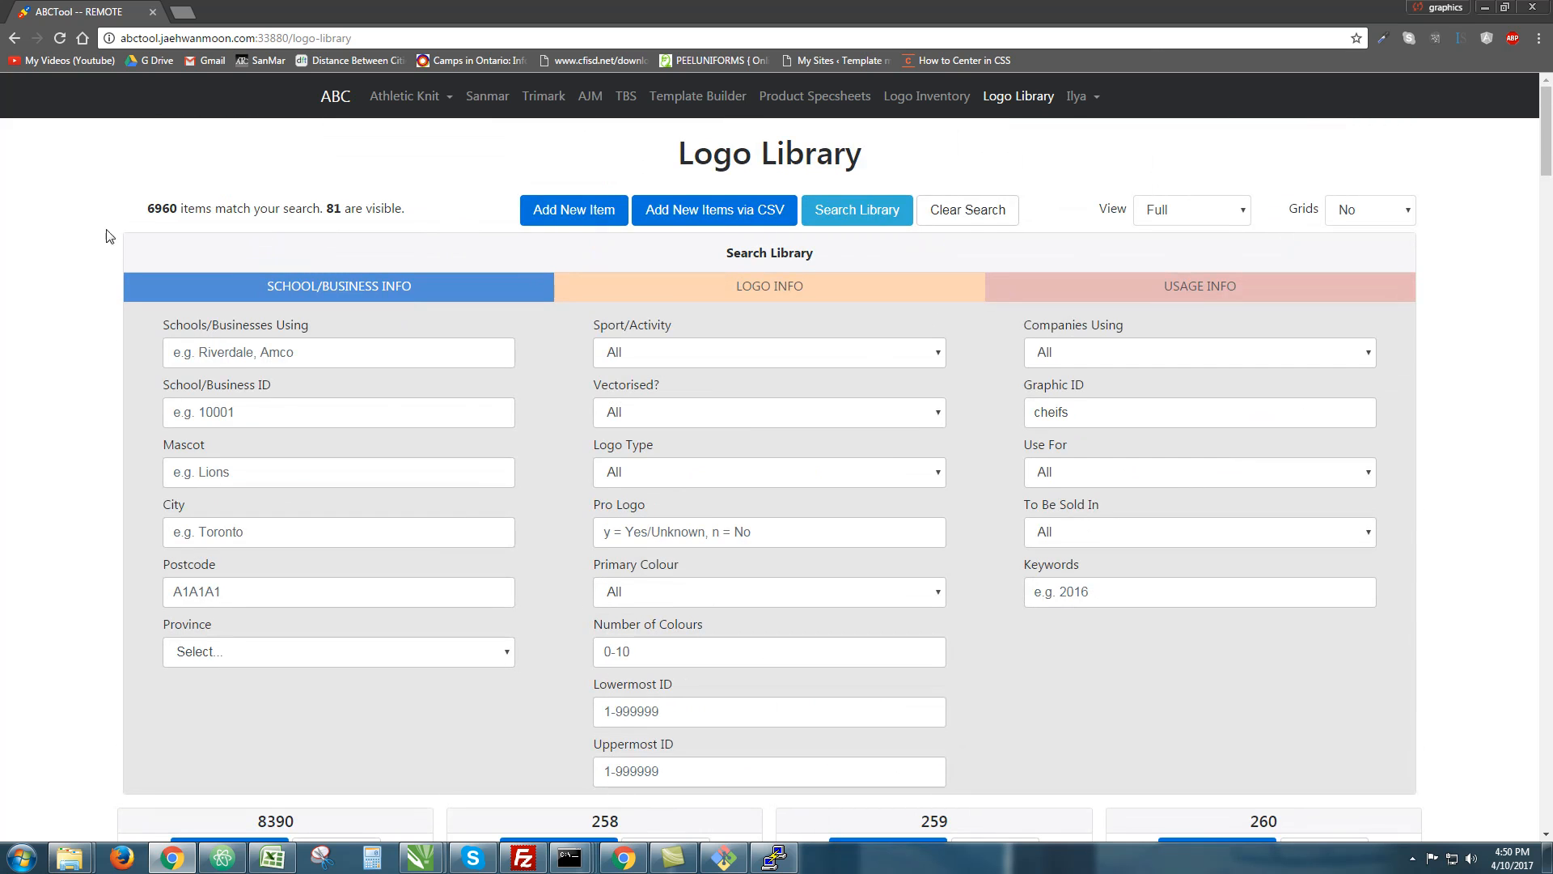
pyautogui.moveTo(146, 208)
pyautogui.mouseDown()
pyautogui.moveTo(180, 209)
pyautogui.moveTo(164, 212)
pyautogui.mouseUp()
pyautogui.tripleClick(161, 209)
pyautogui.click(241, 190)
# Reload the Logo Library with F5 and confirm the count now reads 6959 items
pyautogui.press('F5')
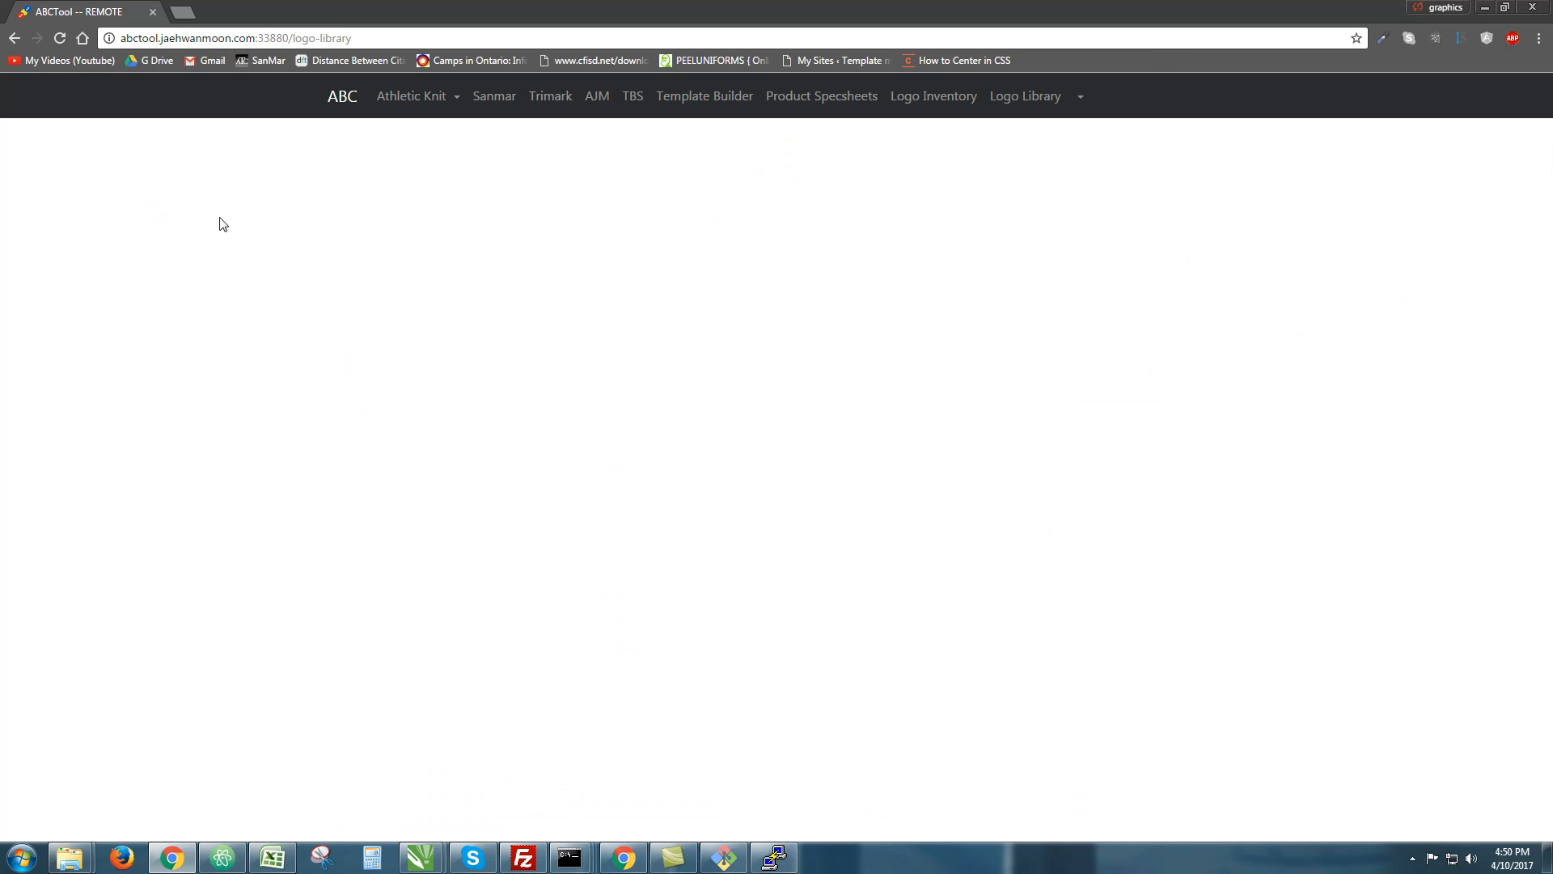
pyautogui.doubleClick(152, 209)
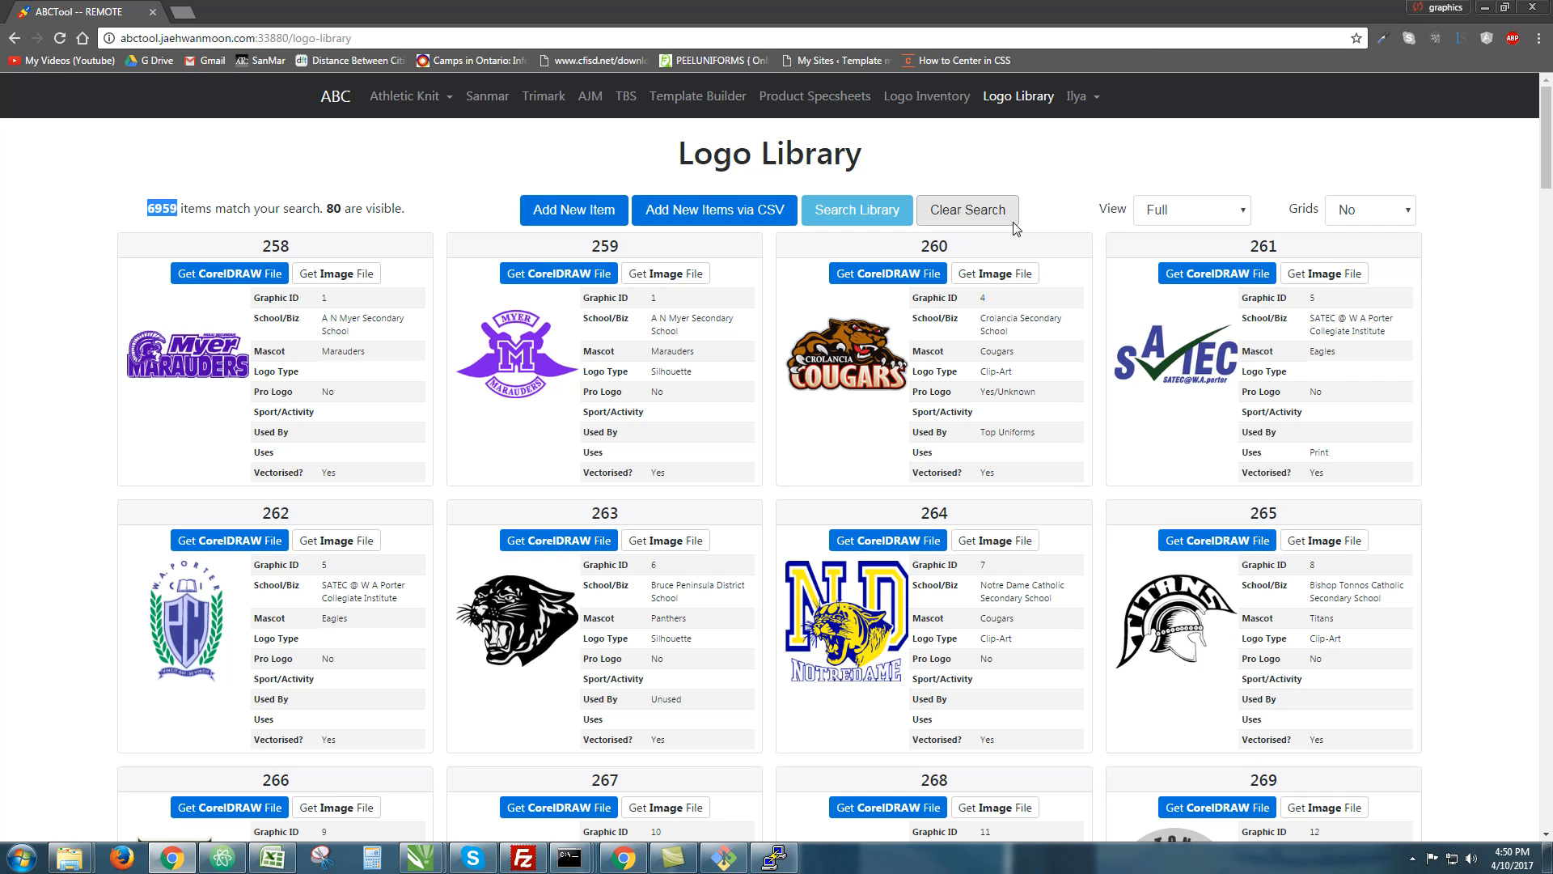
pyautogui.moveTo(869, 154); pyautogui.dragTo(678, 158)
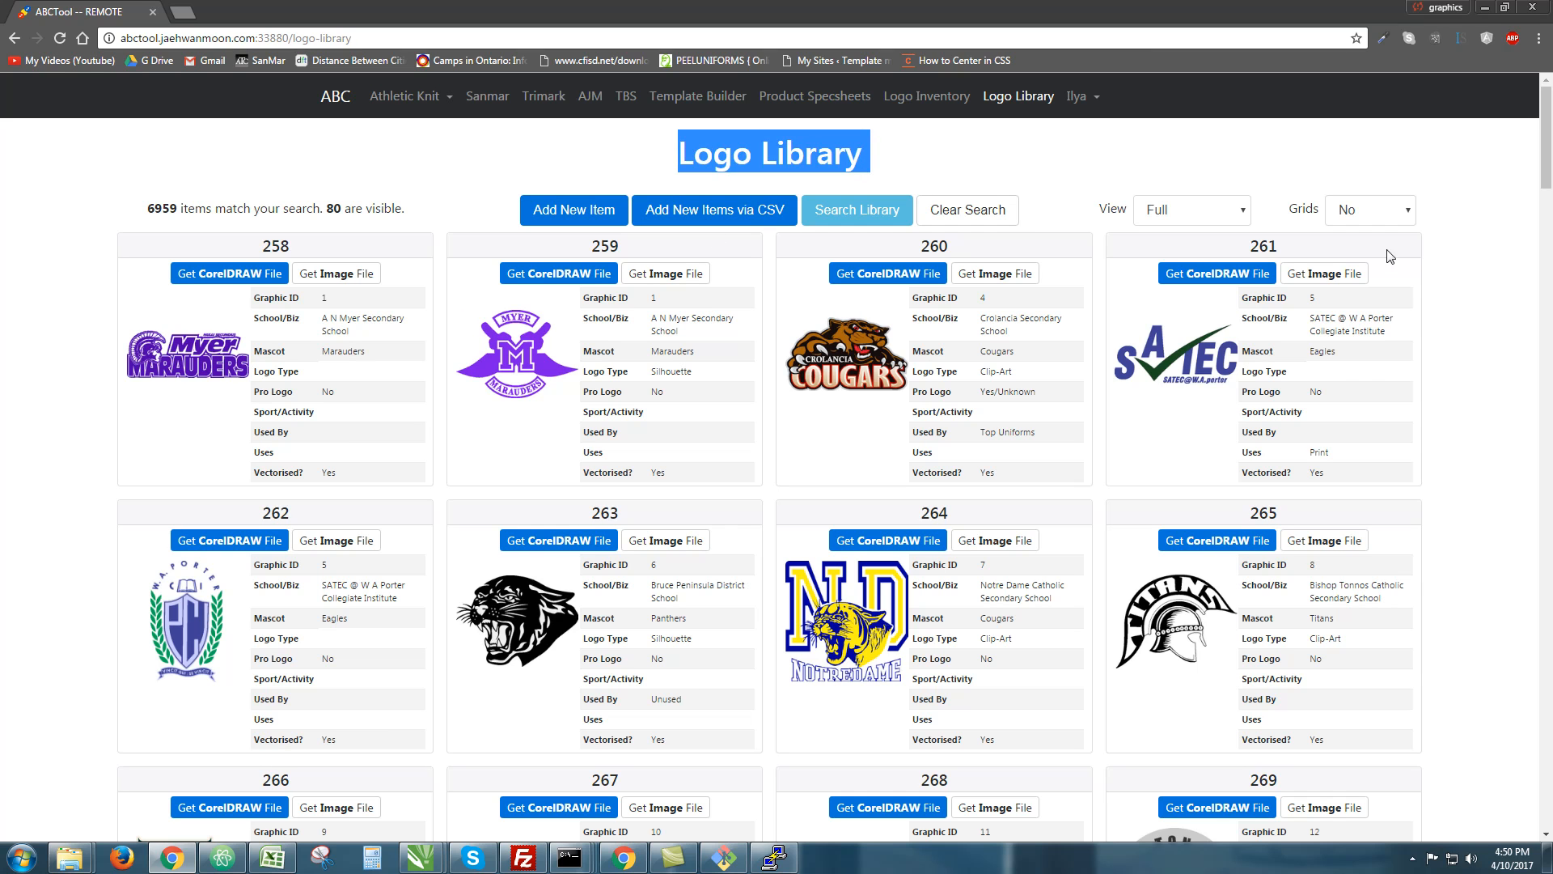
pyautogui.click(826, 157)
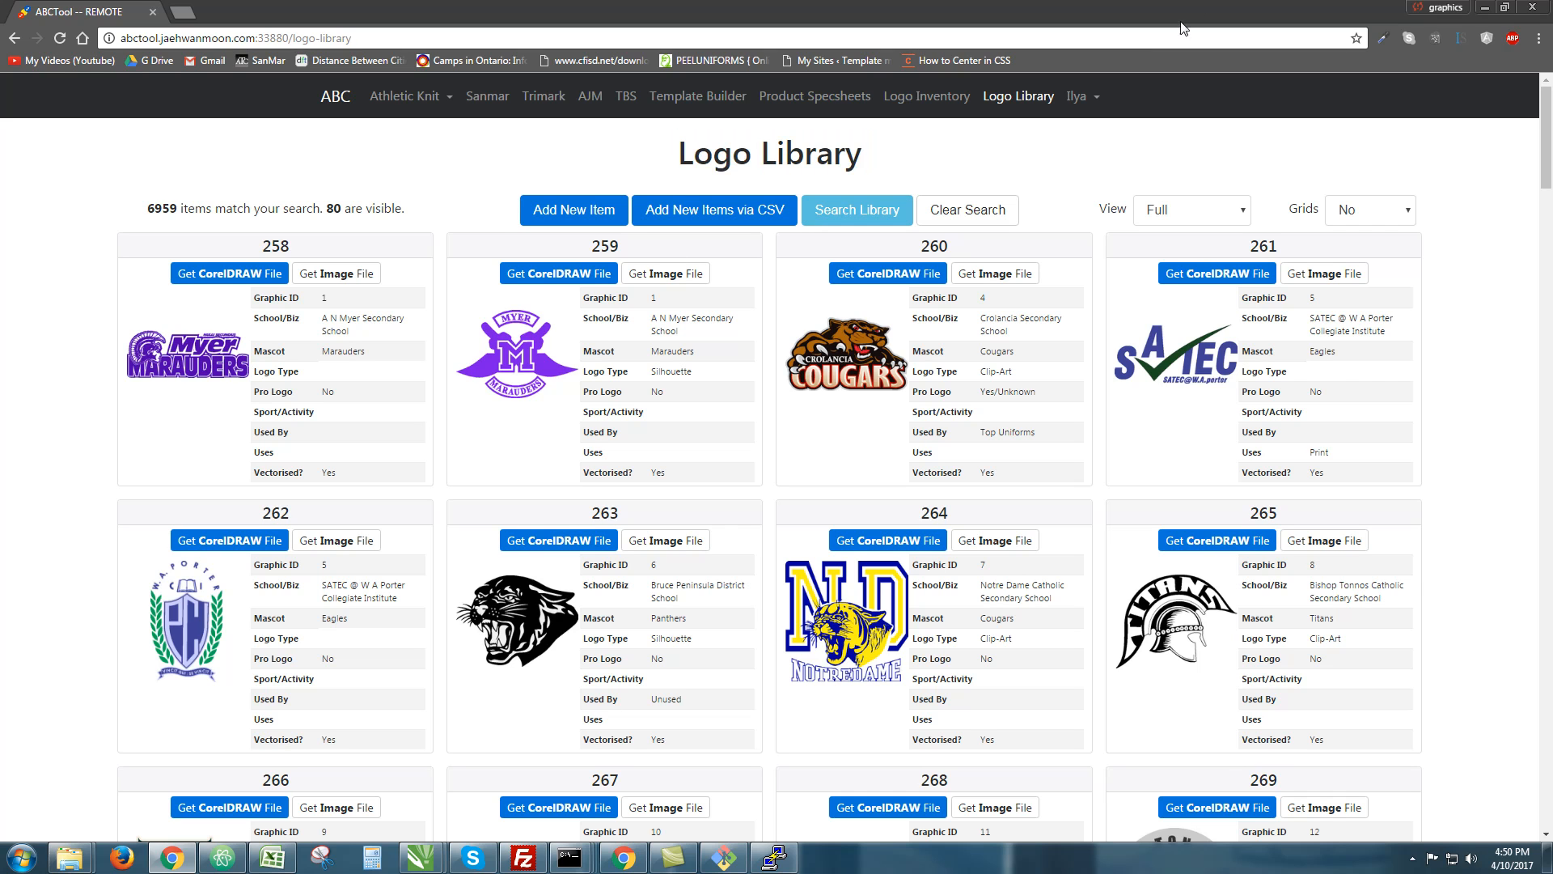
pyautogui.tripleClick(769, 157)
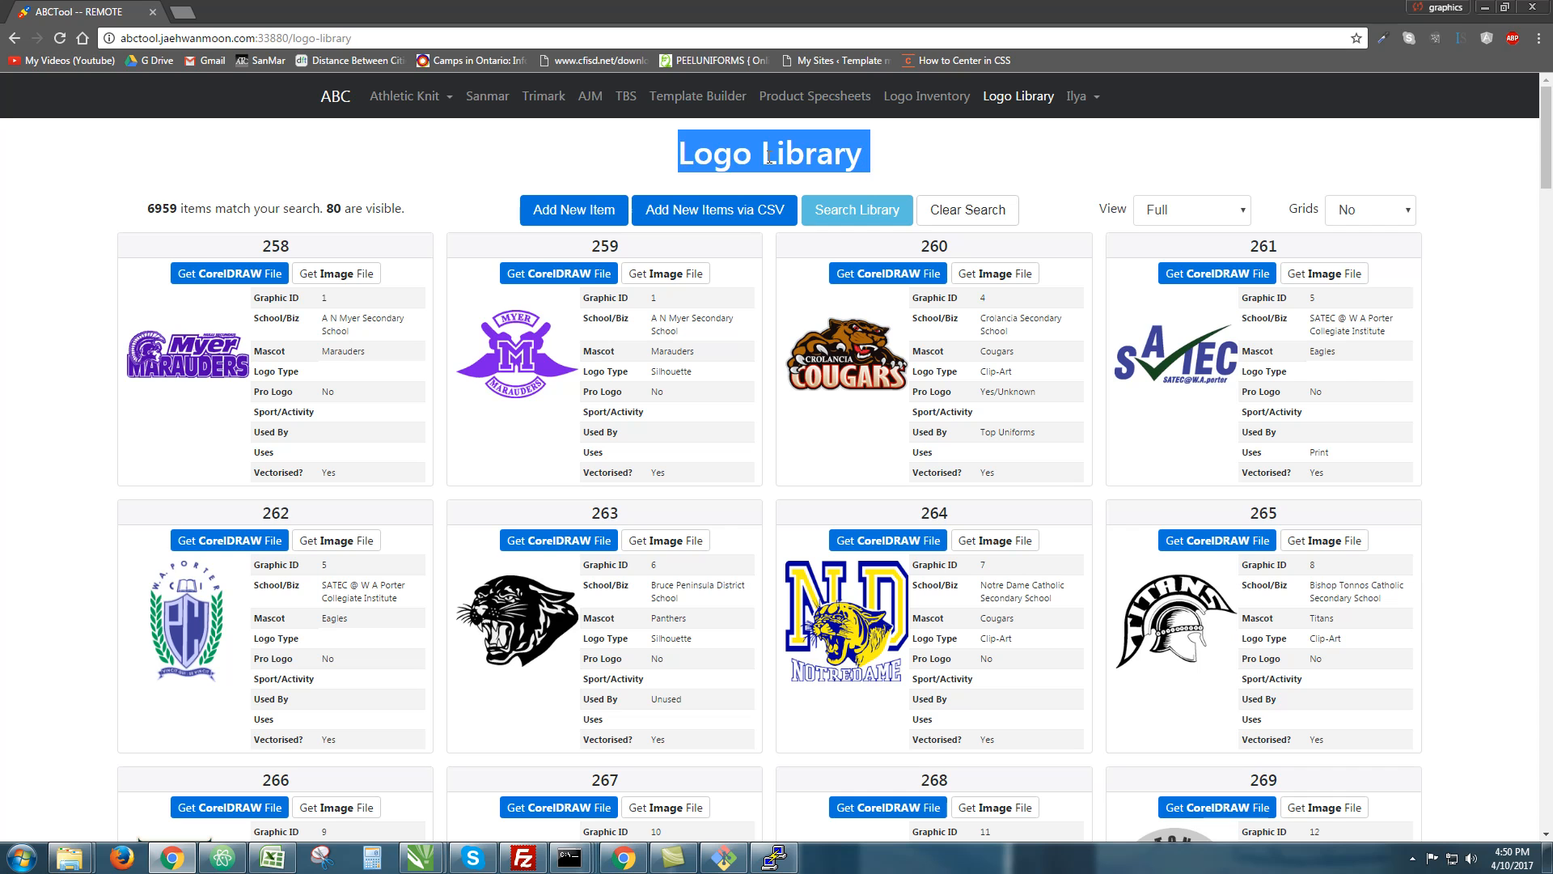